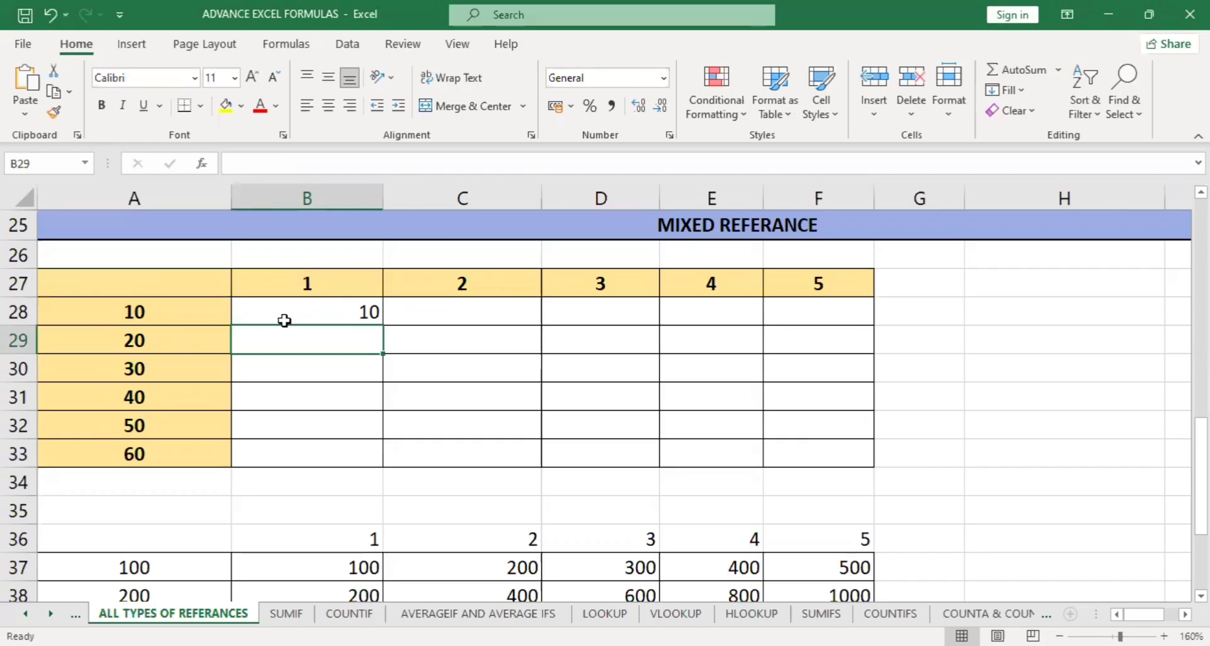
Examine the multiplier values in A27:A33 of column A and the header values in row 27 of the mixed reference table.
{"action": "left_click_drag", "start_coordinate": [134, 277], "coordinate": [132, 443]}
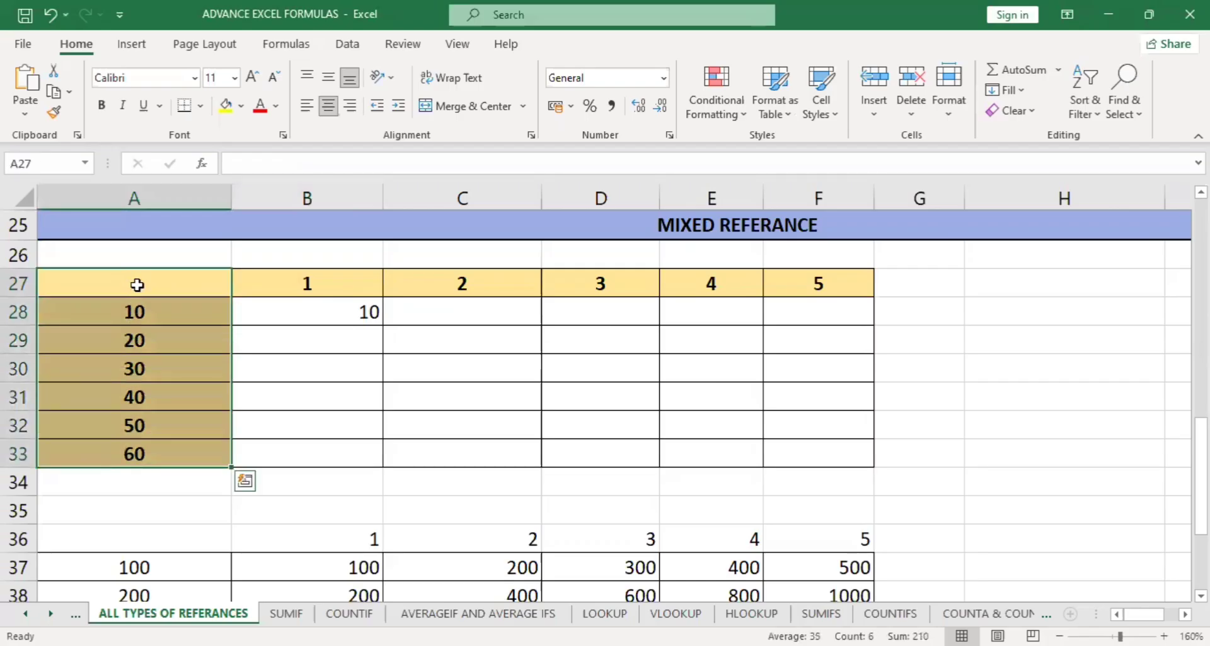
{"action": "left_click_drag", "start_coordinate": [135, 281], "coordinate": [137, 446]}
{"action": "left_click_drag", "start_coordinate": [152, 276], "coordinate": [154, 444]}
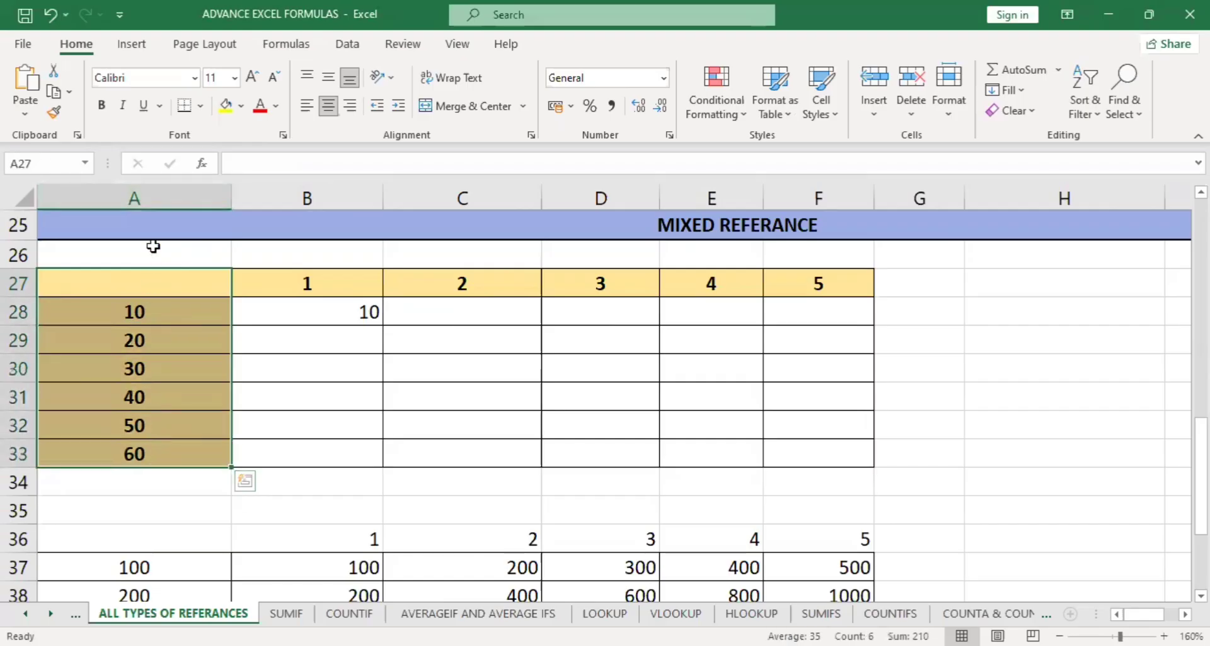
{"action": "left_click", "coordinate": [149, 192]}
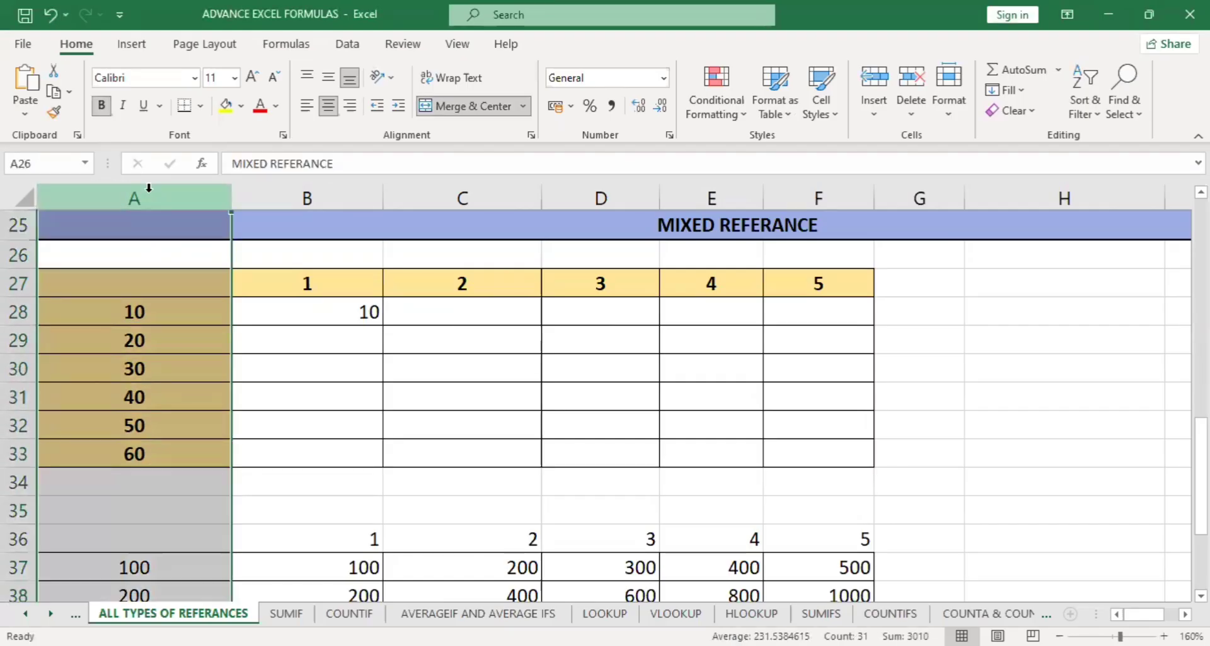
{"action": "left_click_drag", "start_coordinate": [216, 289], "coordinate": [801, 280]}
{"action": "left_click", "coordinate": [14, 284]}
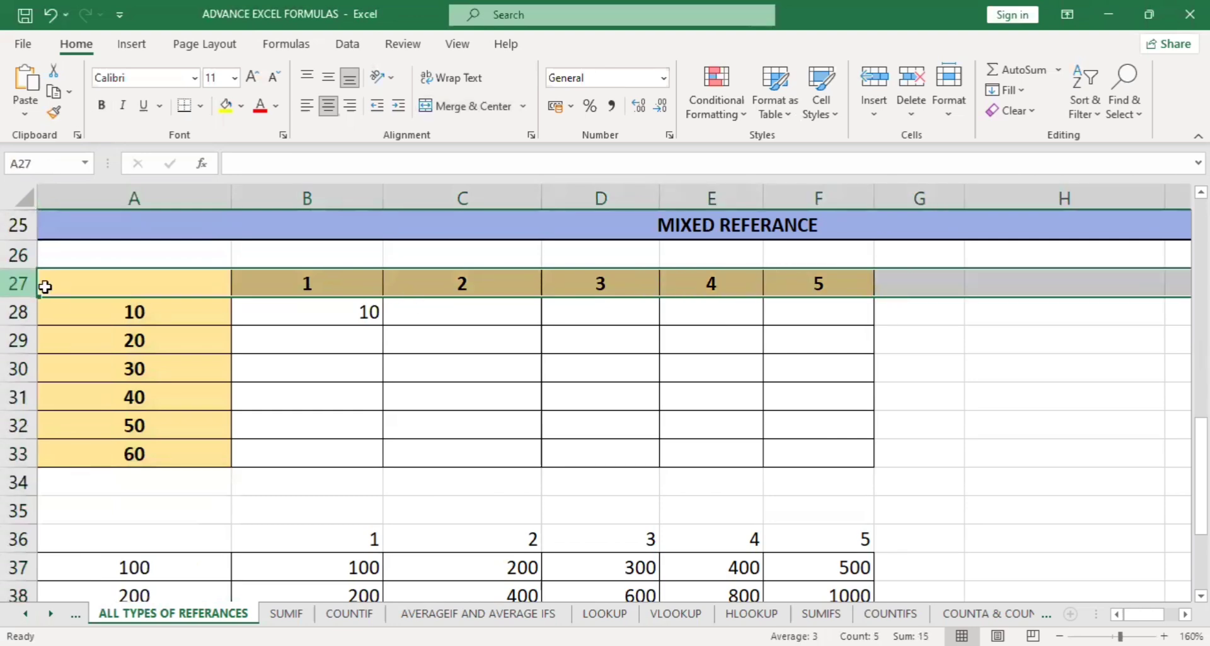
{"action": "left_click_drag", "start_coordinate": [125, 287], "coordinate": [130, 451]}
{"action": "left_click_drag", "start_coordinate": [206, 289], "coordinate": [859, 278]}
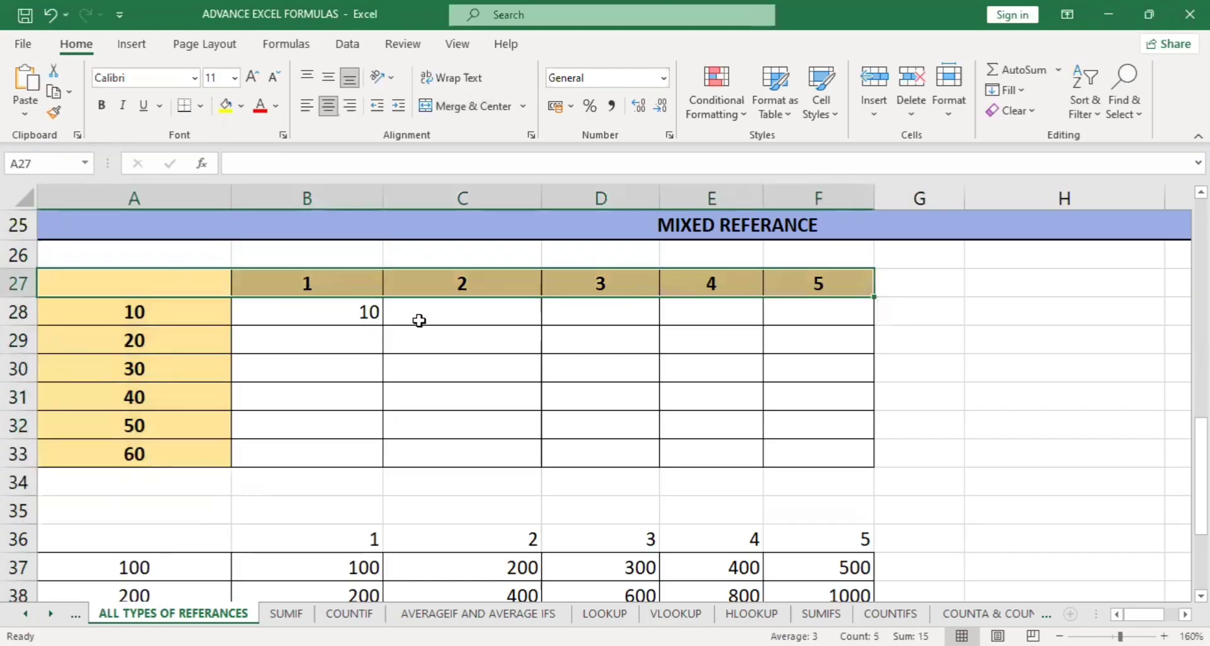
Change the formula in B28 to =$A28*B$27, locking column A and row 27.
{"action": "double_click", "coordinate": [336, 312]}
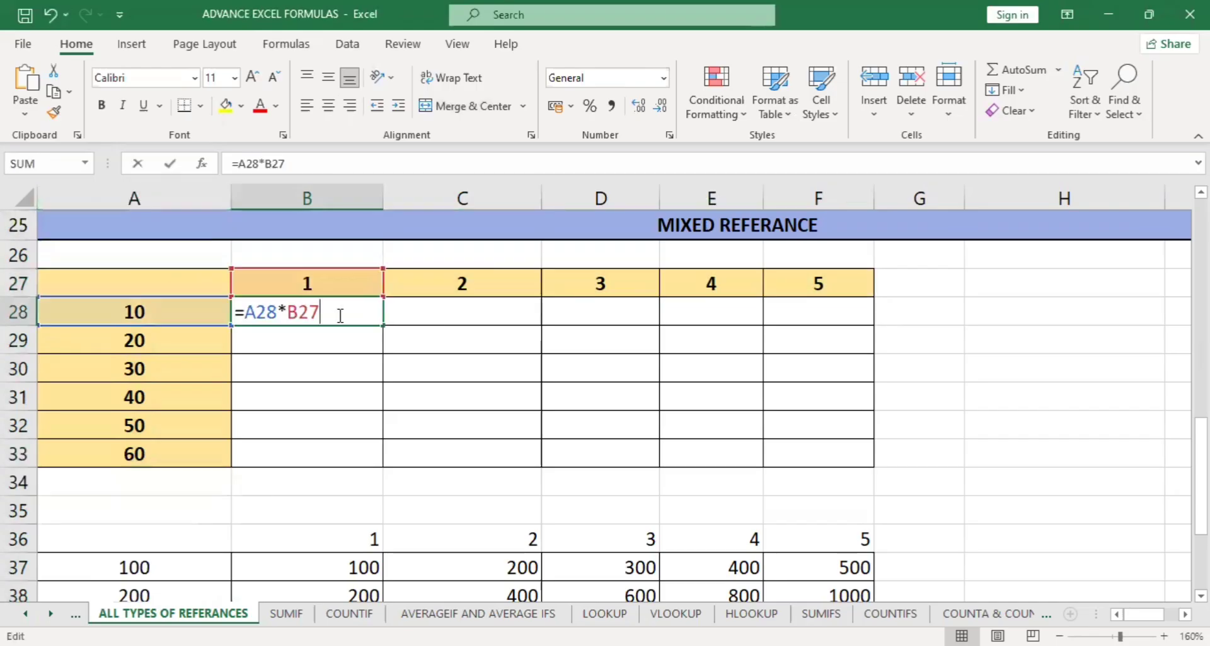
{"action": "left_click", "coordinate": [245, 314]}
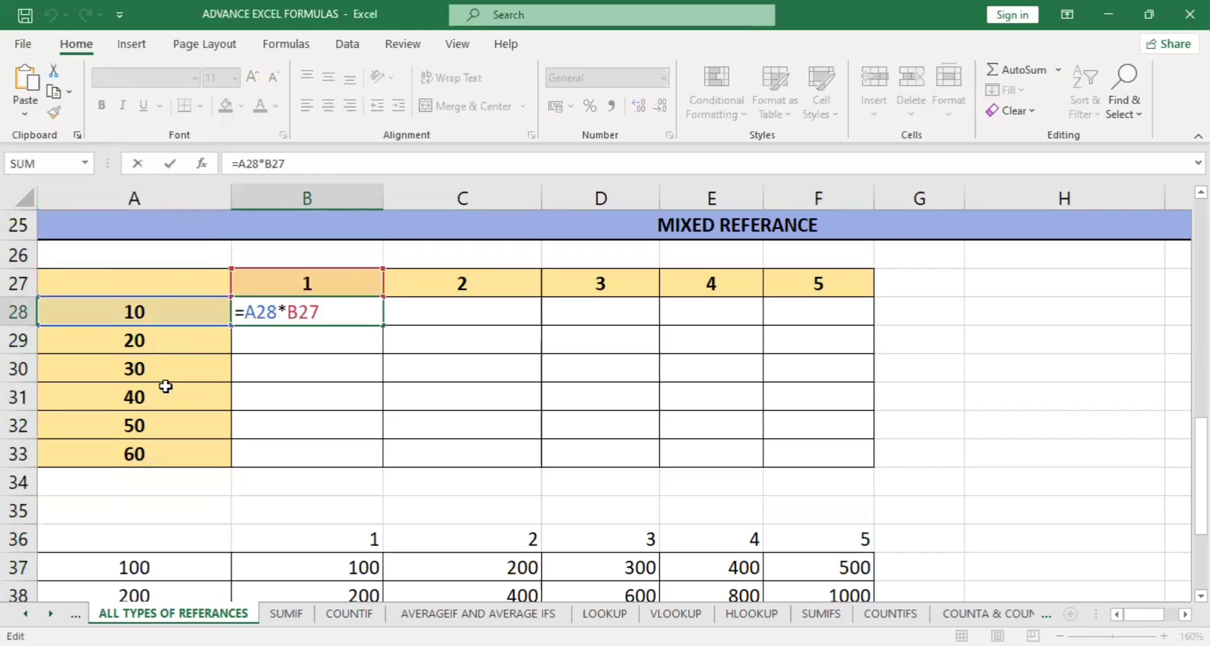
{"action": "type", "text": "$"}
{"action": "key", "text": "Right"}
{"action": "key", "text": "Right"}
{"action": "key", "text": "Right"}
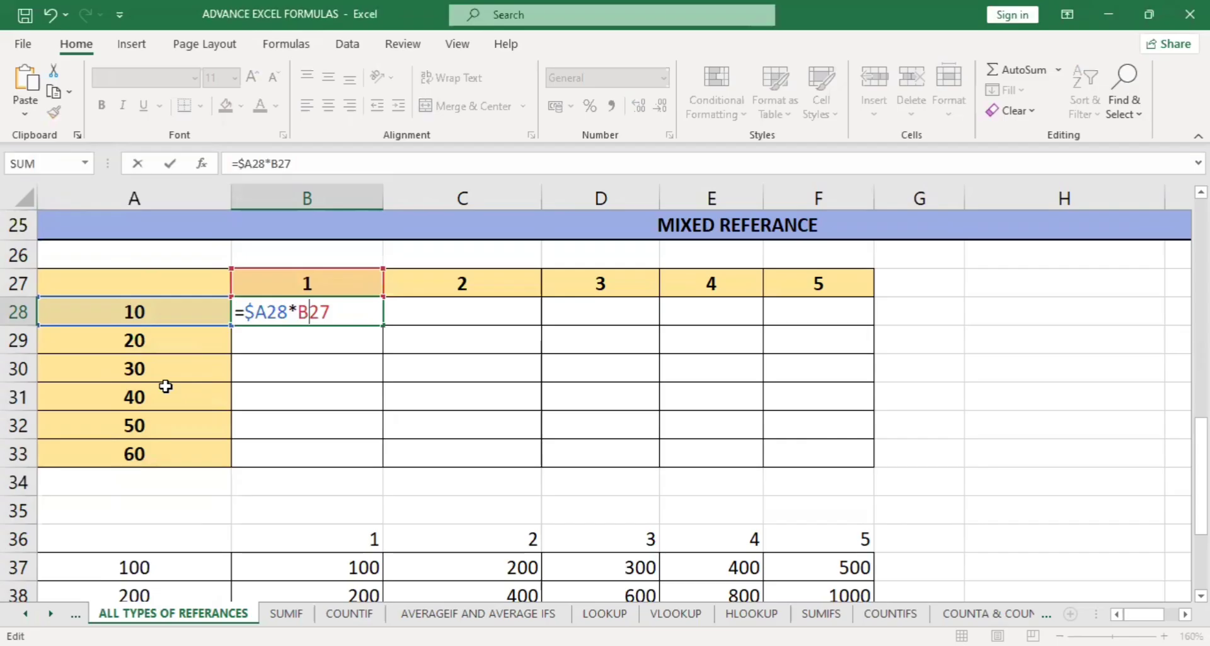
{"action": "type", "text": "$"}
{"action": "key", "text": "Return"}
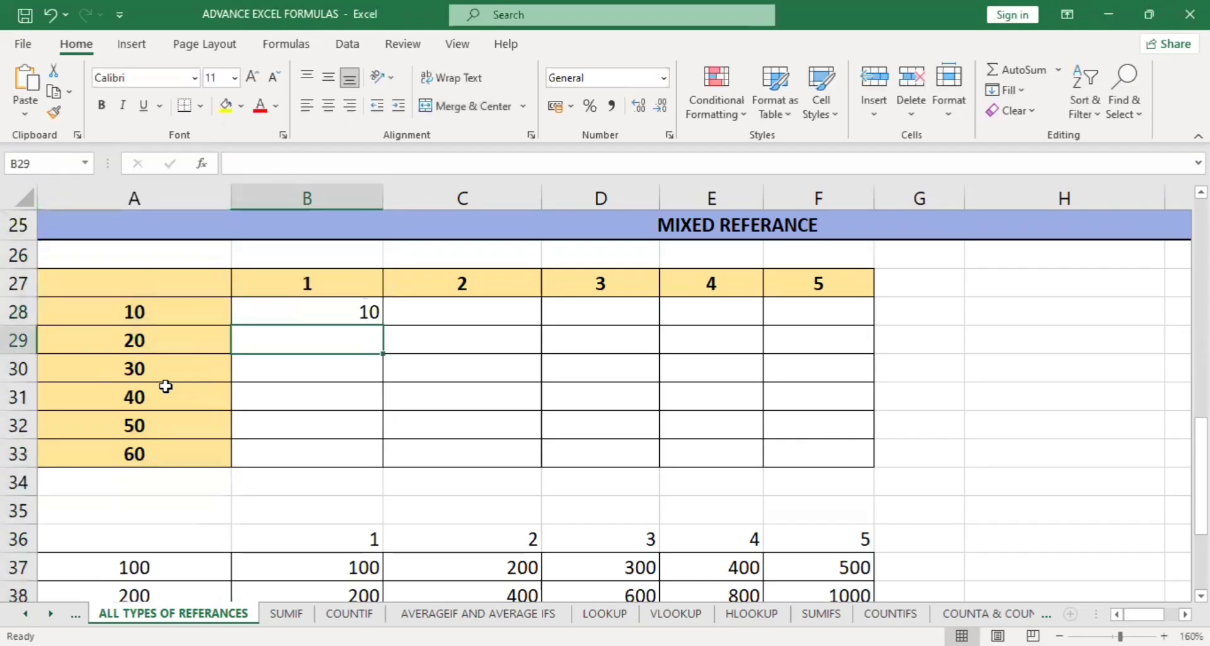
Fill the B28 formula down to row 33 and across to column F, covering B28:F33.
{"action": "left_click", "coordinate": [370, 311]}
{"action": "left_click_drag", "start_coordinate": [384, 325], "coordinate": [387, 465]}
{"action": "left_click_drag", "start_coordinate": [577, 467], "coordinate": [895, 459]}
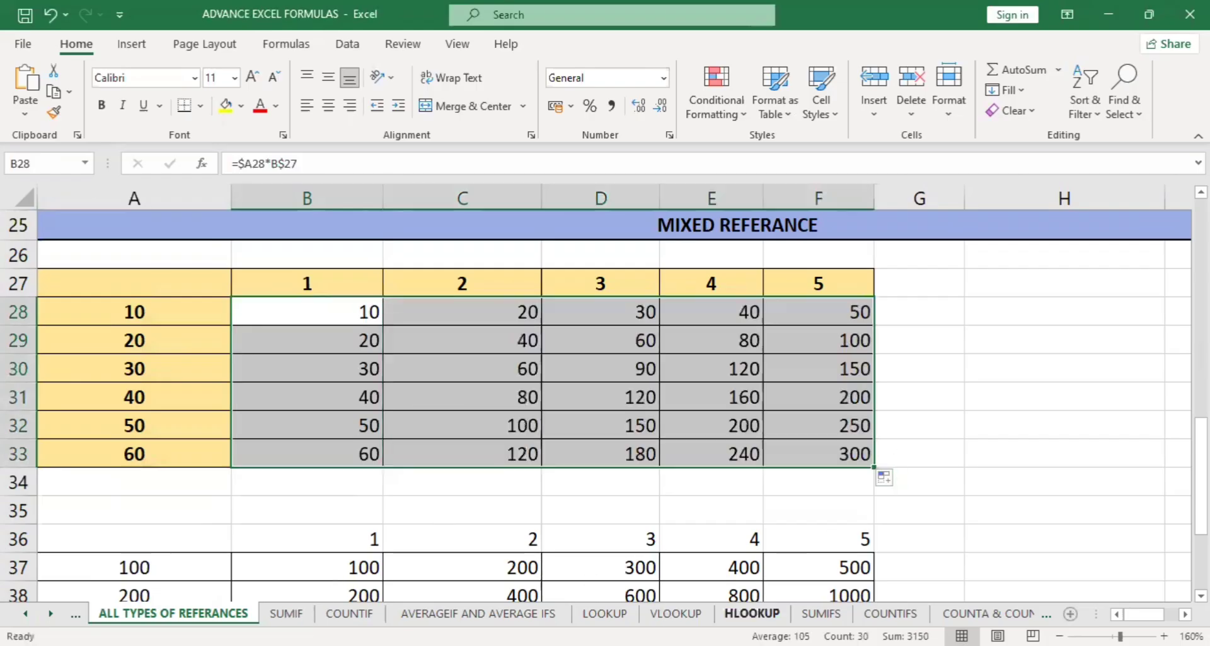
Go to the SUMIFS sheet and clear the debit and credit totals in G3:H5.
{"action": "scroll", "coordinate": [727, 526], "scroll_direction": "down", "scroll_amount": 2}
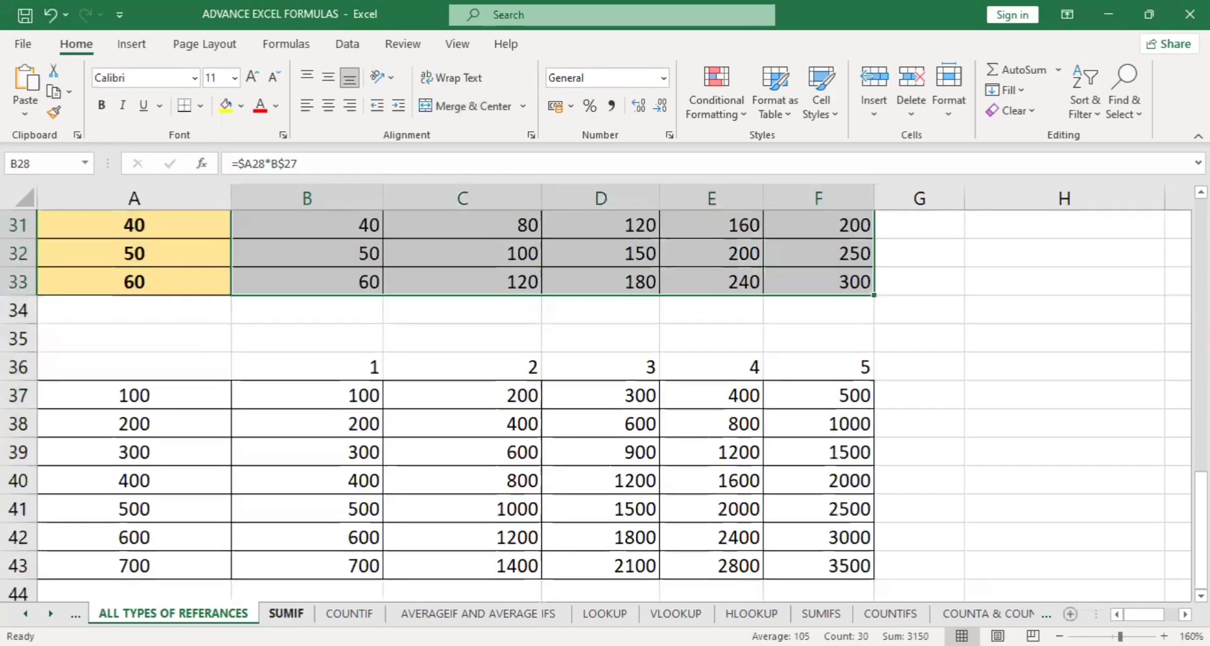
{"action": "left_click", "coordinate": [286, 612]}
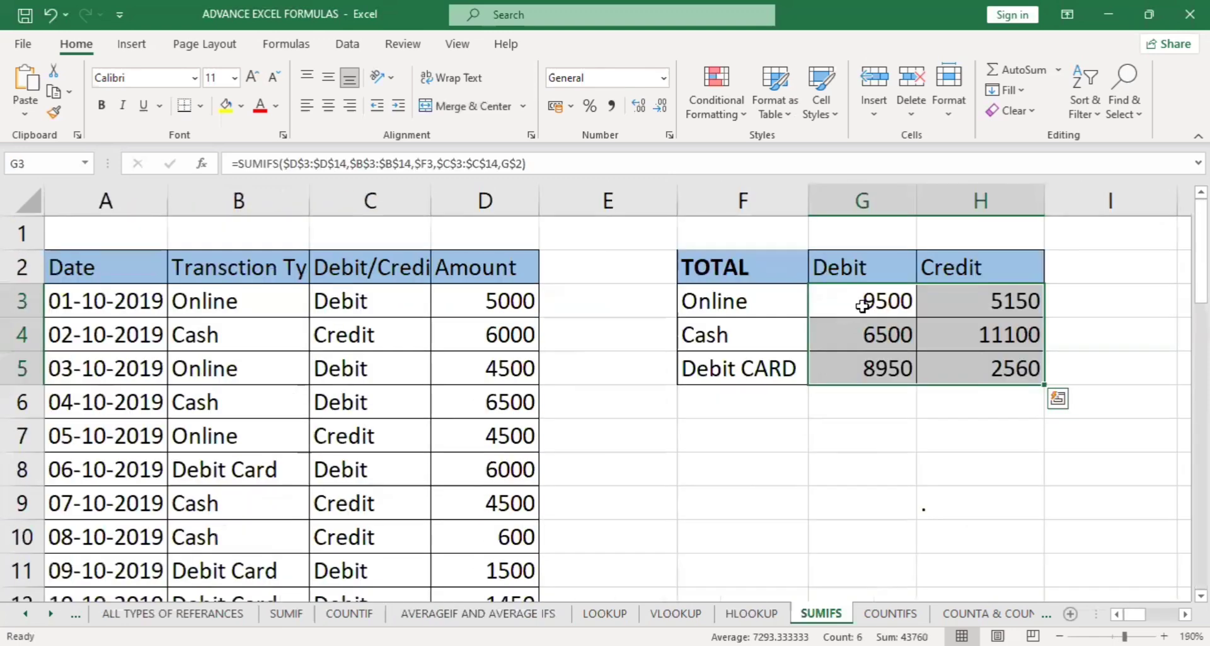
{"action": "left_click_drag", "start_coordinate": [859, 305], "coordinate": [969, 369]}
{"action": "key", "text": "Delete"}
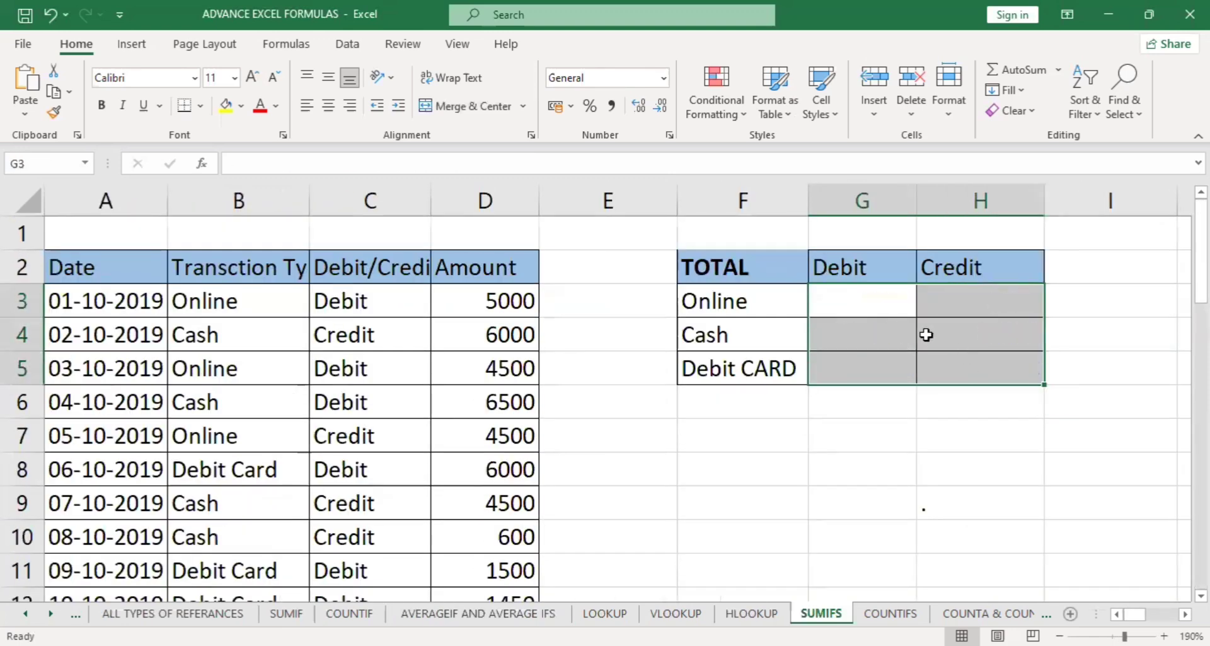
Begin a SUMIFS formula in G3 with the amounts D3:D14 as the sum range.
{"action": "left_click", "coordinate": [892, 312]}
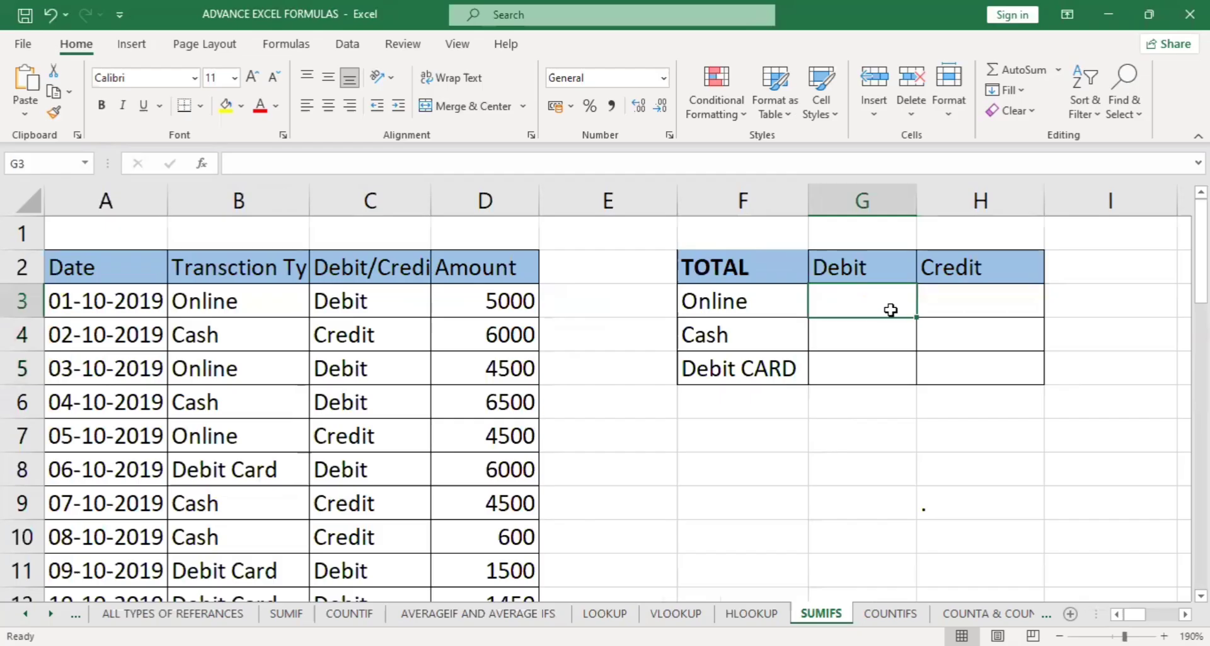
{"action": "type", "text": "="}
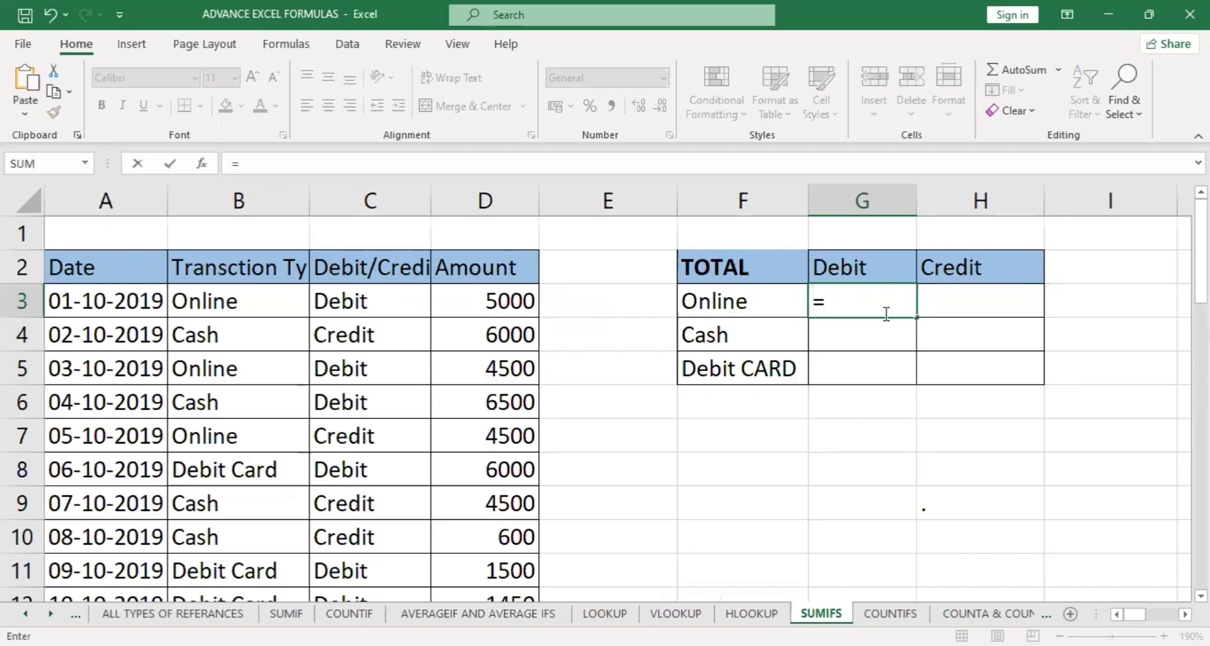
{"action": "type", "text": "SUMIFS("}
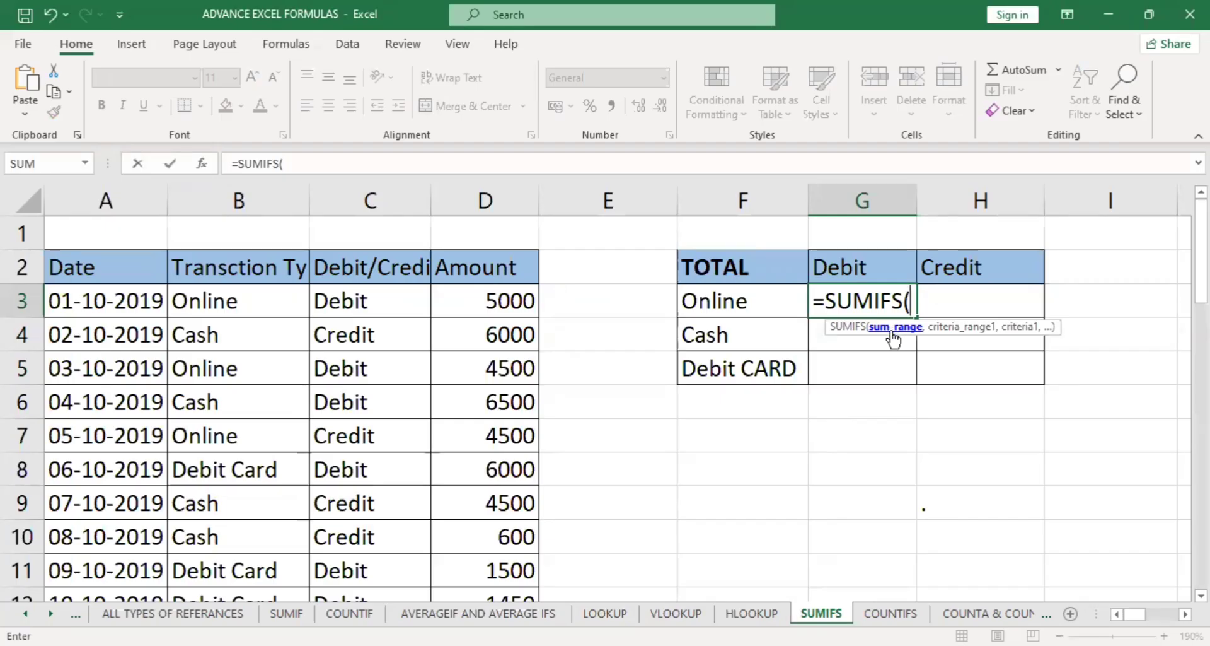
{"action": "left_click", "coordinate": [532, 302]}
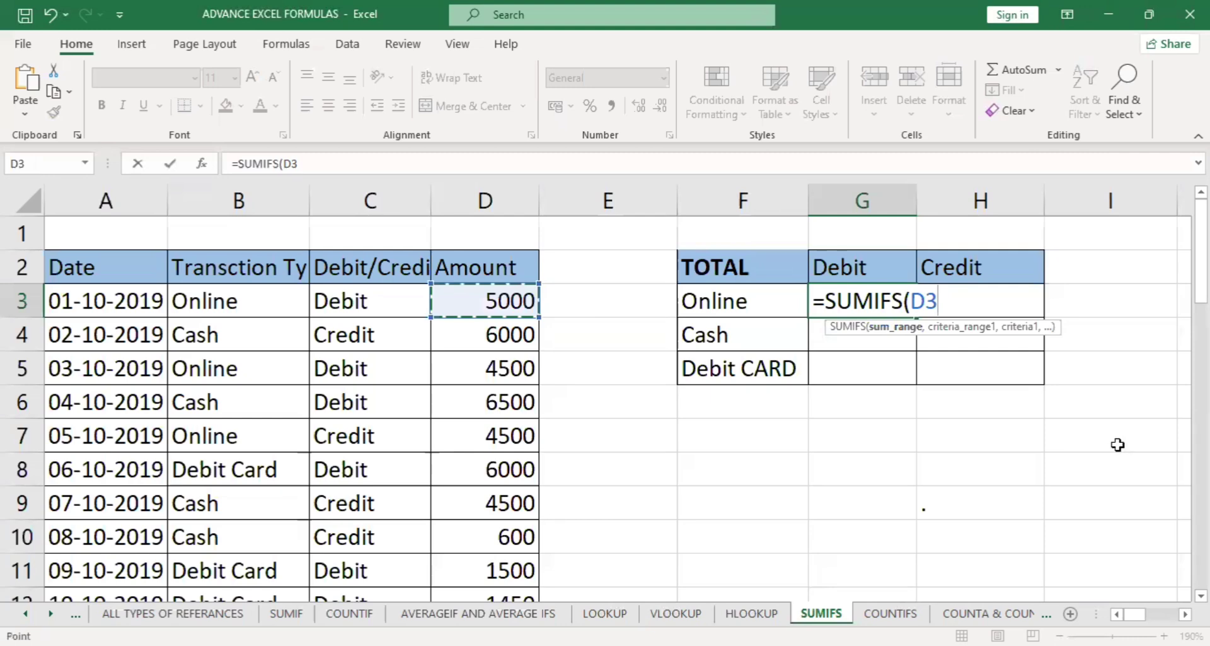
{"action": "key", "text": "ctrl+shift+Down"}
{"action": "type", "text": ","}
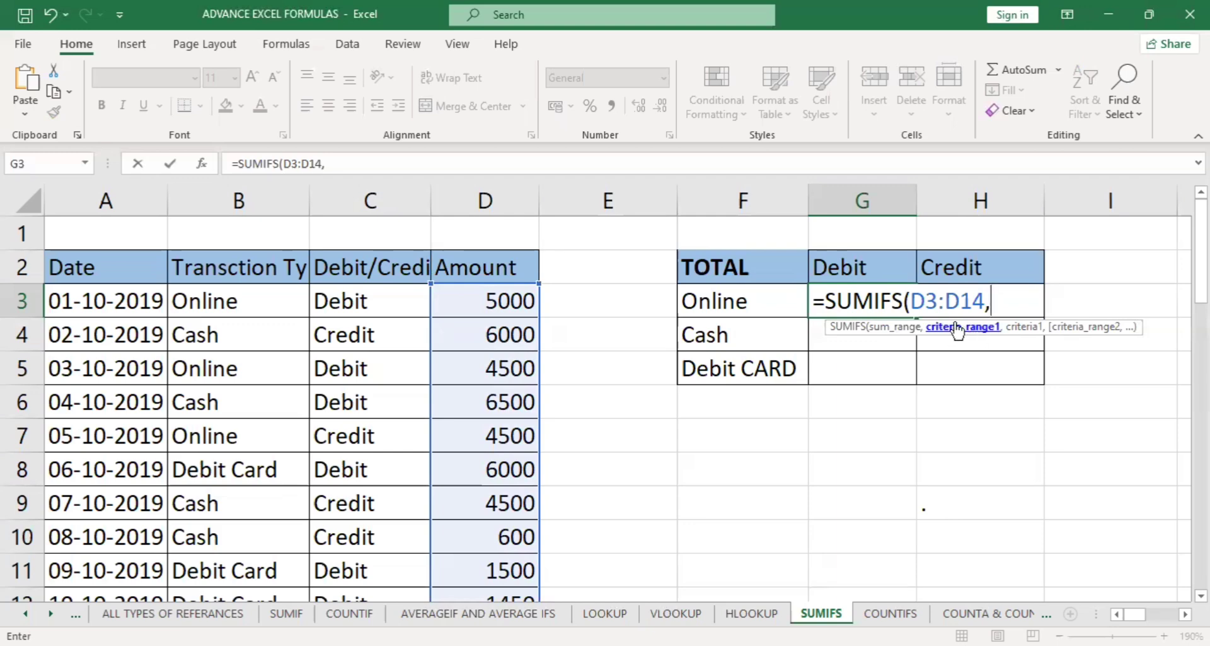
Add the transaction types B3:B14 as the first criteria range with the Online label in F3 as its criterion.
{"action": "left_click", "coordinate": [247, 296]}
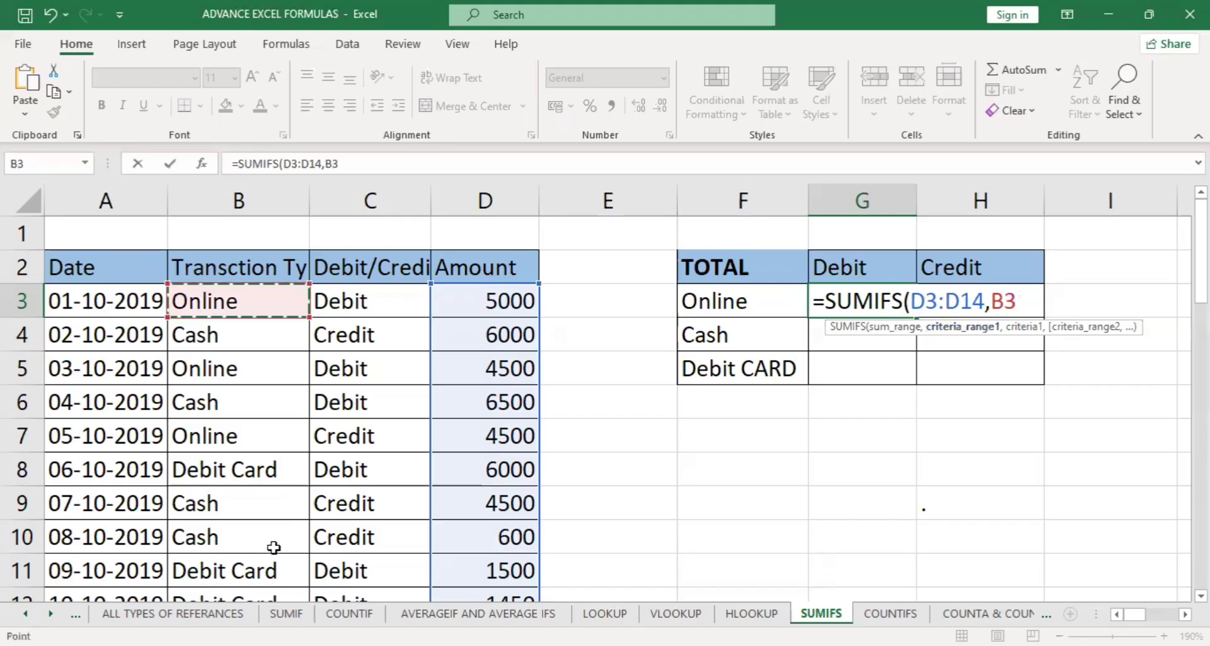
{"action": "key", "text": "ctrl+shift+Down"}
{"action": "type", "text": ","}
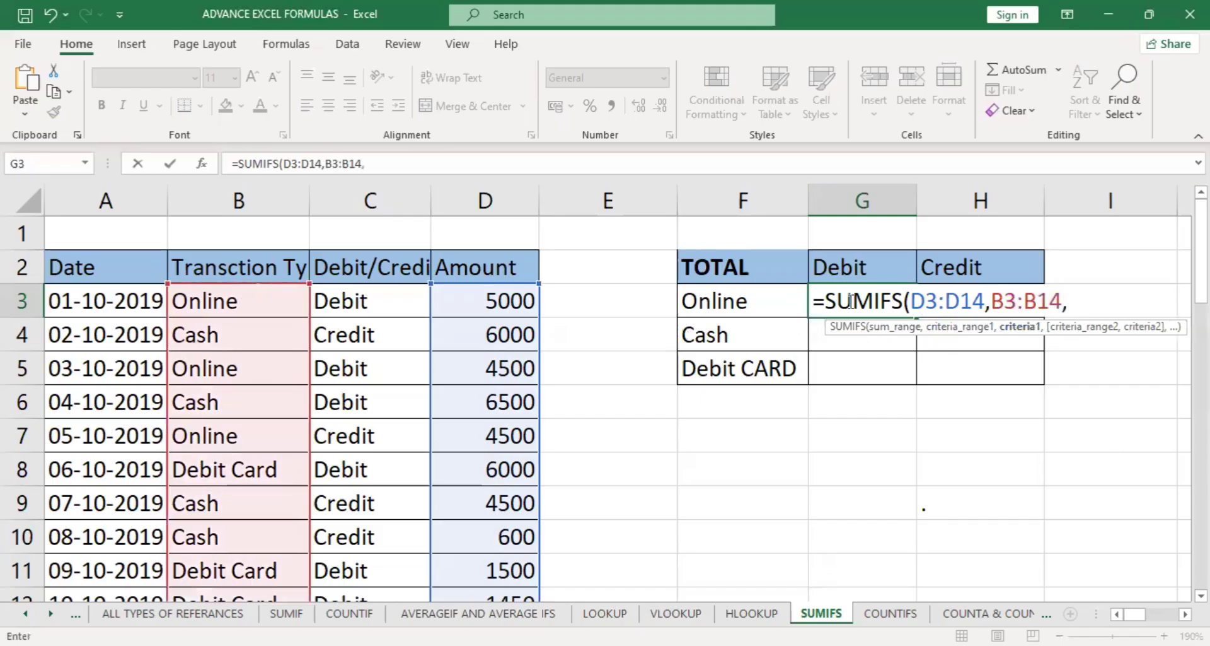
{"action": "left_click", "coordinate": [784, 303]}
{"action": "type", "text": ","}
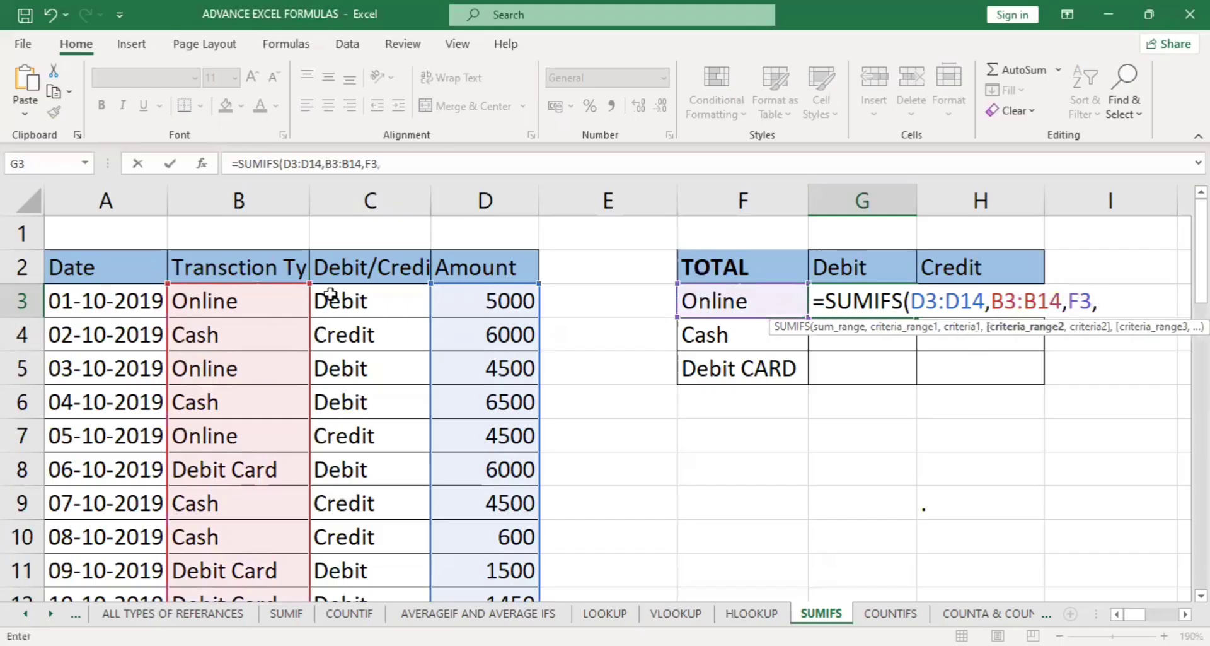
Add C3:C14 as the second criteria range with the Debit header G2 as its criterion, and enter the formula.
{"action": "left_click_drag", "start_coordinate": [330, 294], "coordinate": [342, 570]}
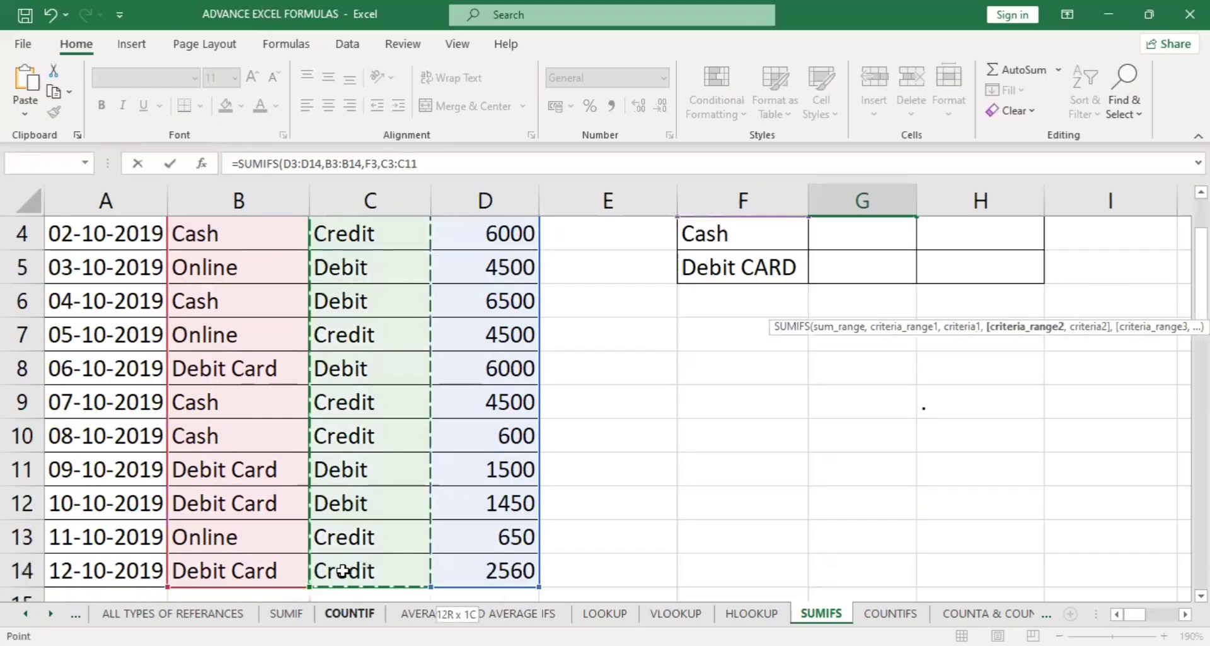
{"action": "type", "text": ","}
{"action": "left_click", "coordinate": [895, 269]}
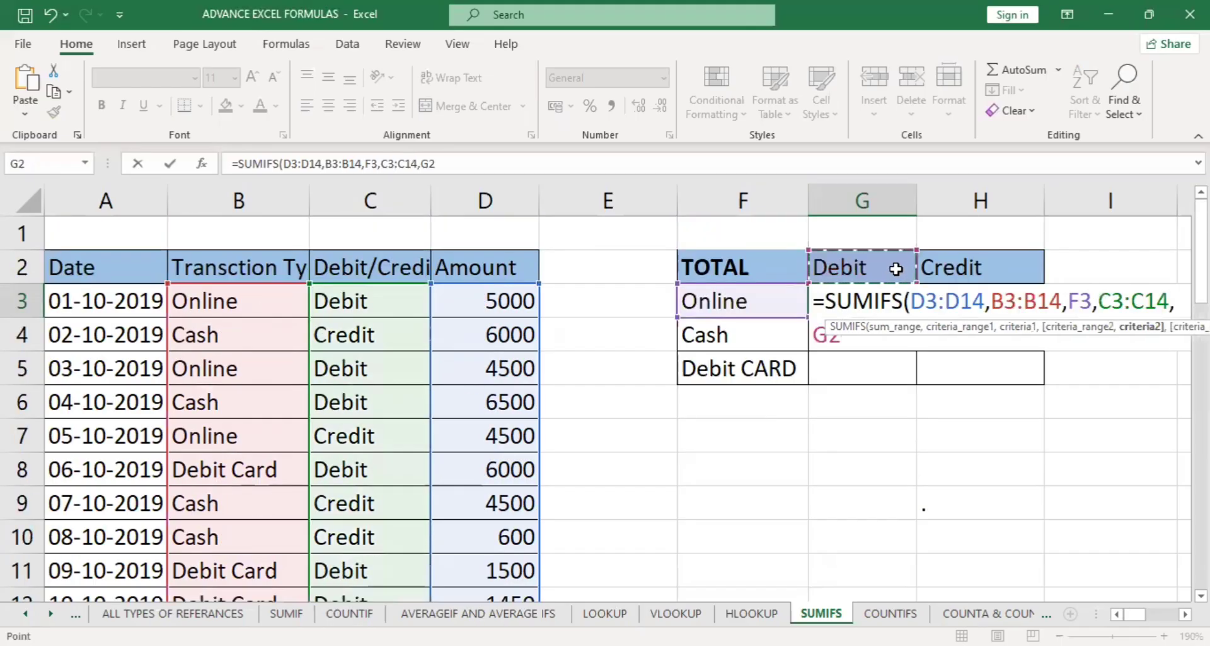
{"action": "key", "text": "Return"}
Make the three ranges in the G3 formula absolute: $D$3:$D$14, $B$3:$B$14 and $C$3:$C$14.
{"action": "left_click", "coordinate": [858, 288]}
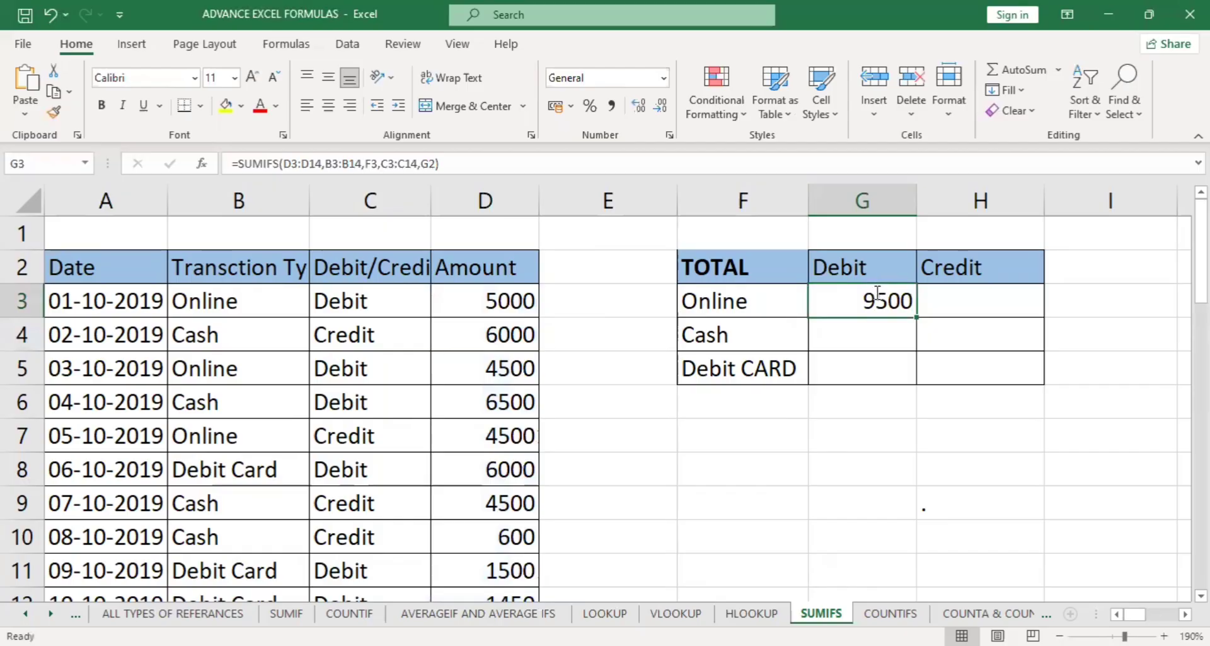
{"action": "double_click", "coordinate": [878, 294]}
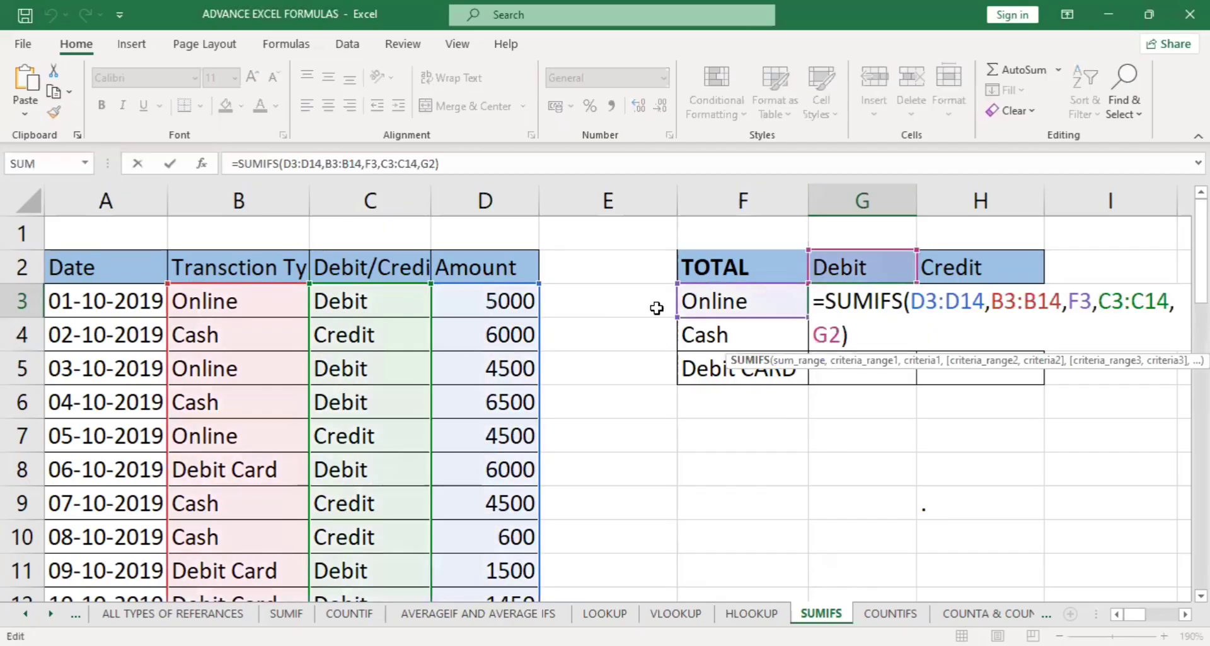
{"action": "left_click", "coordinate": [793, 364]}
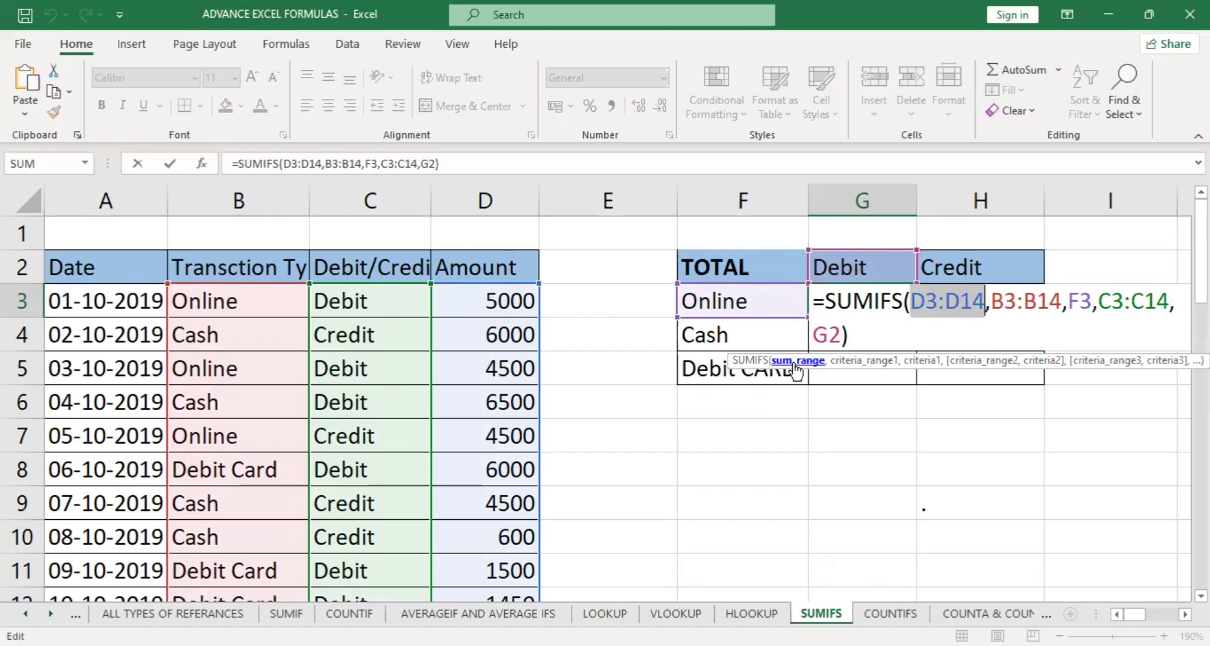
{"action": "key", "text": "F4"}
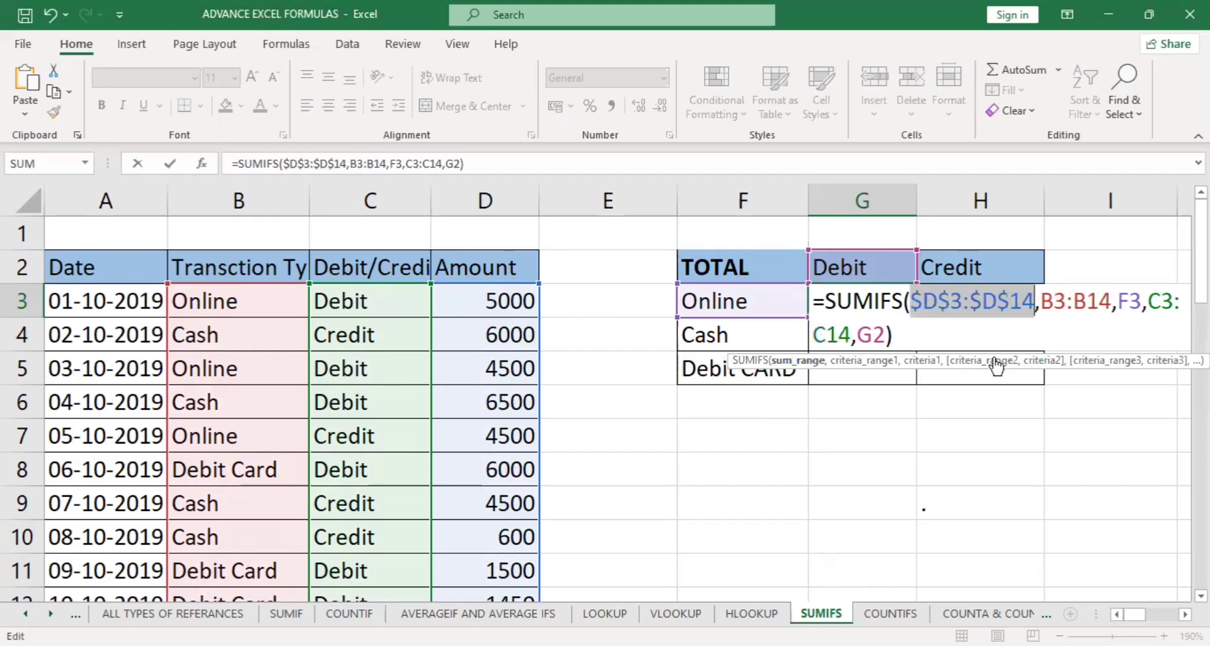
{"action": "left_click", "coordinate": [878, 364]}
{"action": "key", "text": "F4"}
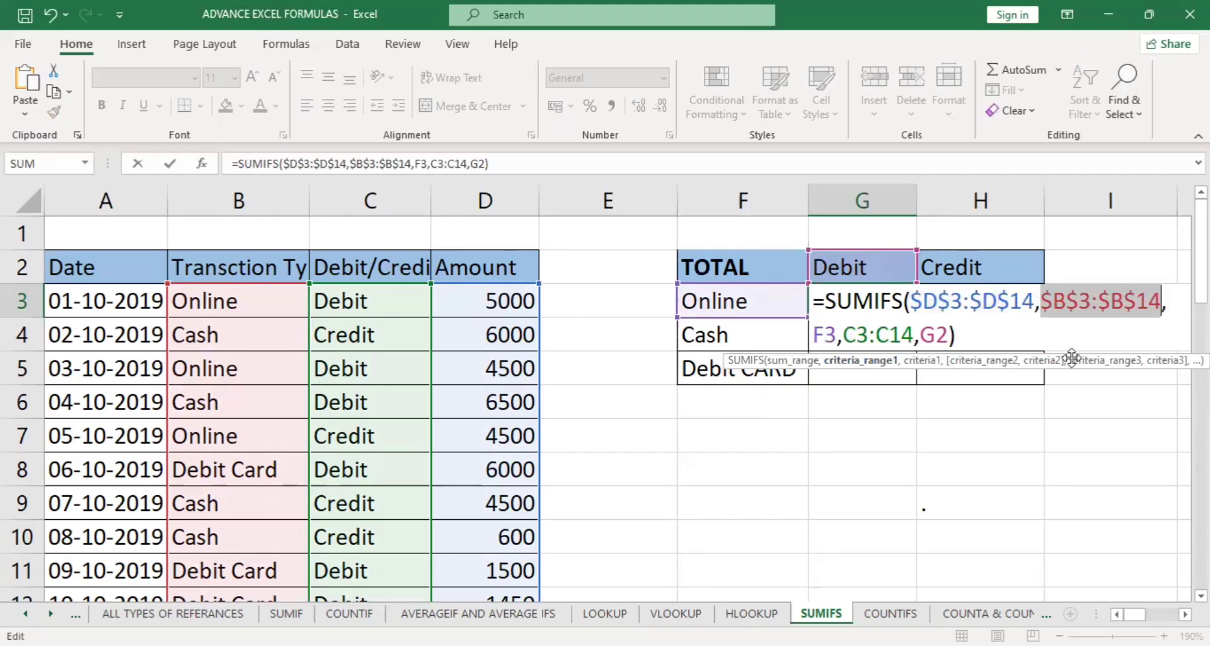
{"action": "left_click", "coordinate": [987, 363]}
{"action": "key", "text": "F4"}
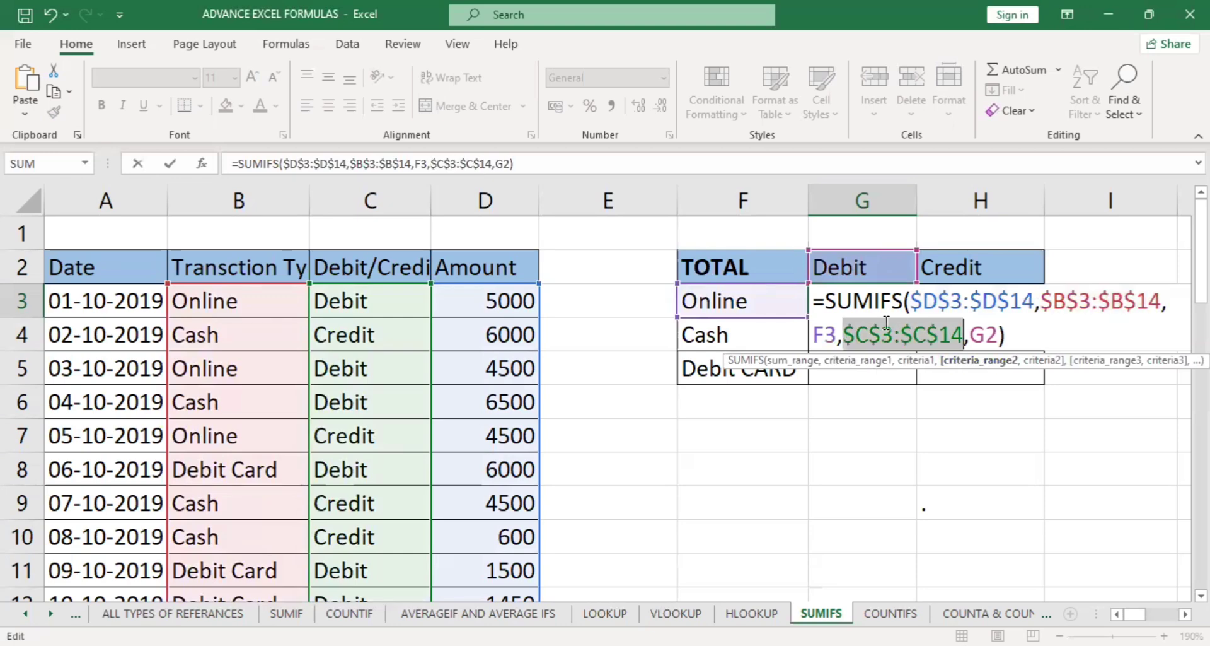
{"action": "key", "text": "Return"}
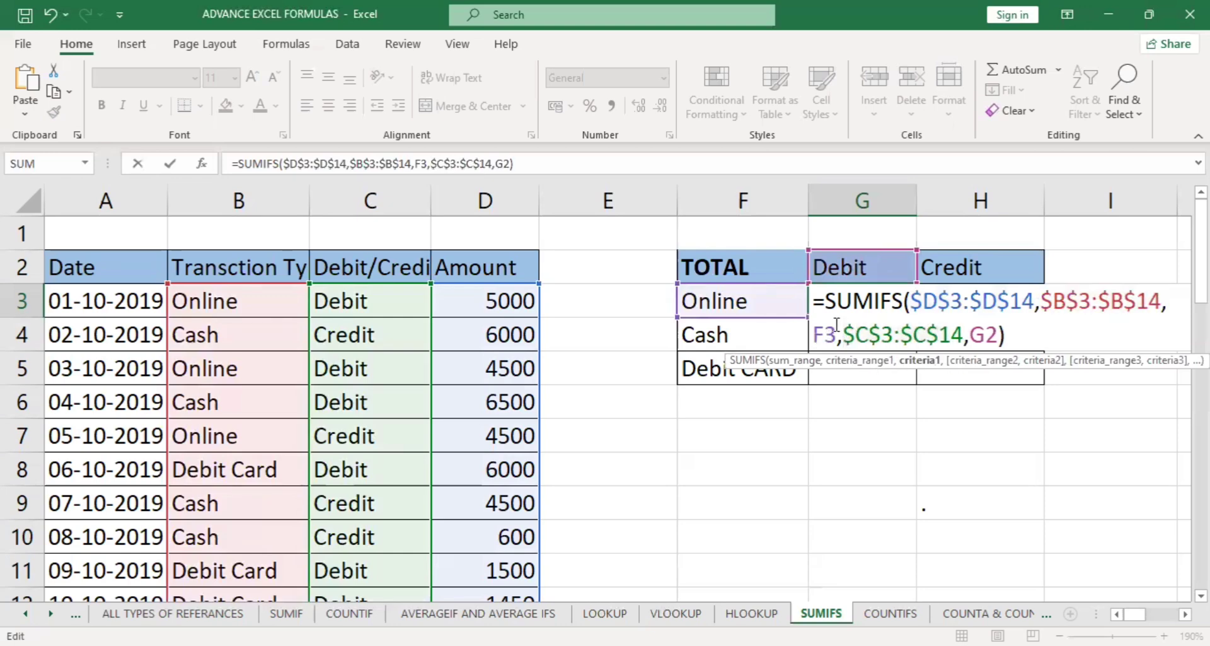
Examine the transaction types in column F and the Debit/Credit headers in row 2 to decide which references need fixing.
{"action": "left_click", "coordinate": [726, 259]}
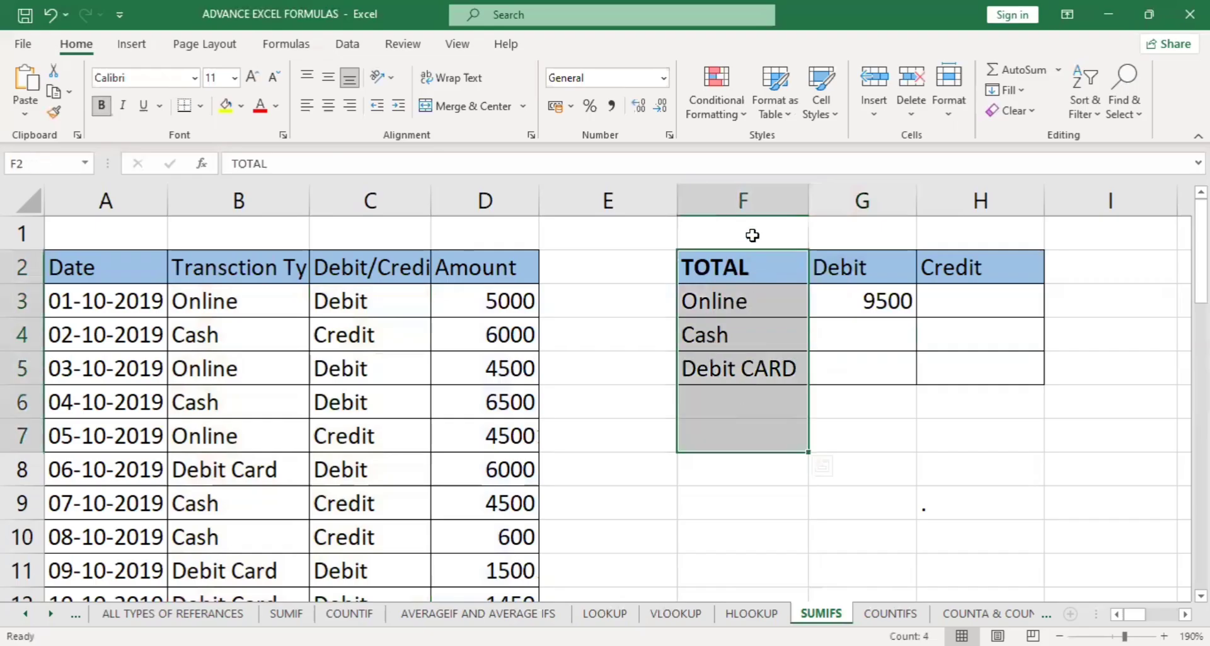
{"action": "left_click", "coordinate": [747, 200]}
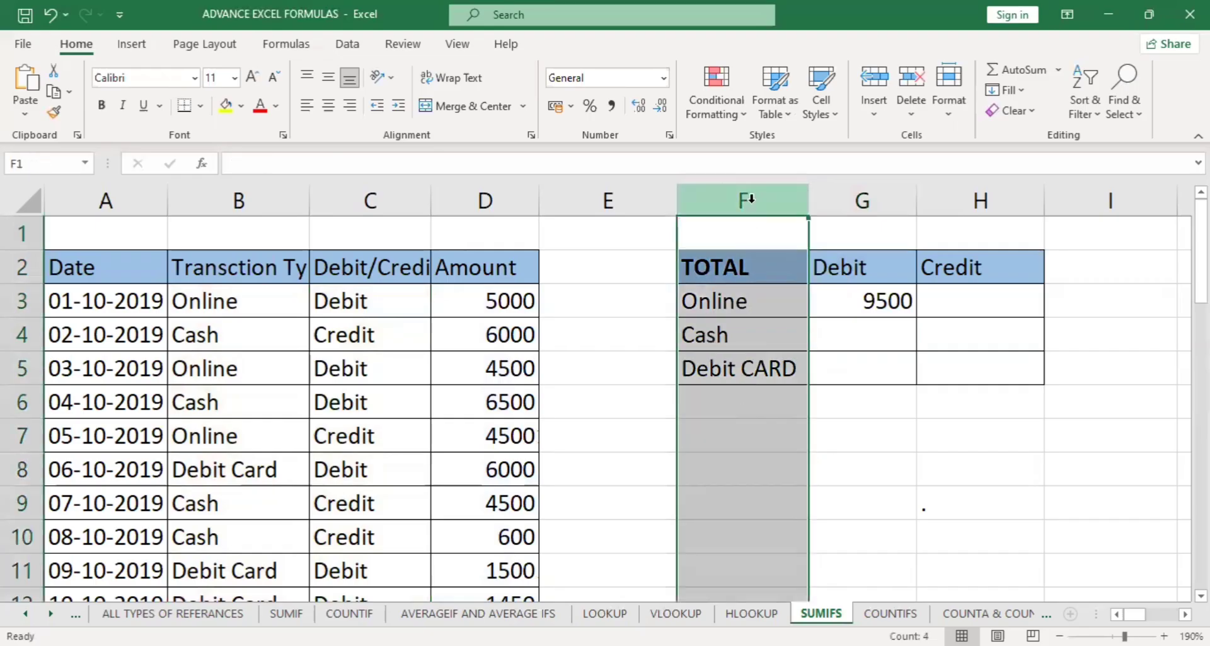
{"action": "left_click", "coordinate": [18, 266]}
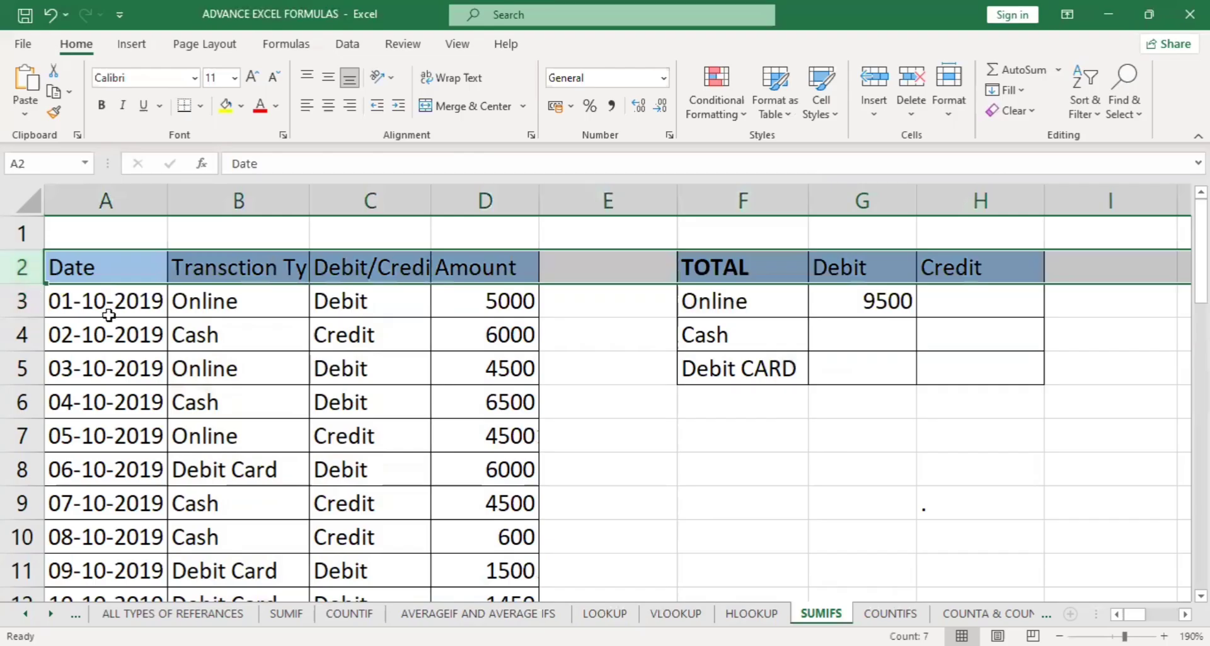
{"action": "scroll", "coordinate": [109, 315], "scroll_direction": "up", "scroll_amount": 3, "text": "ctrl"}
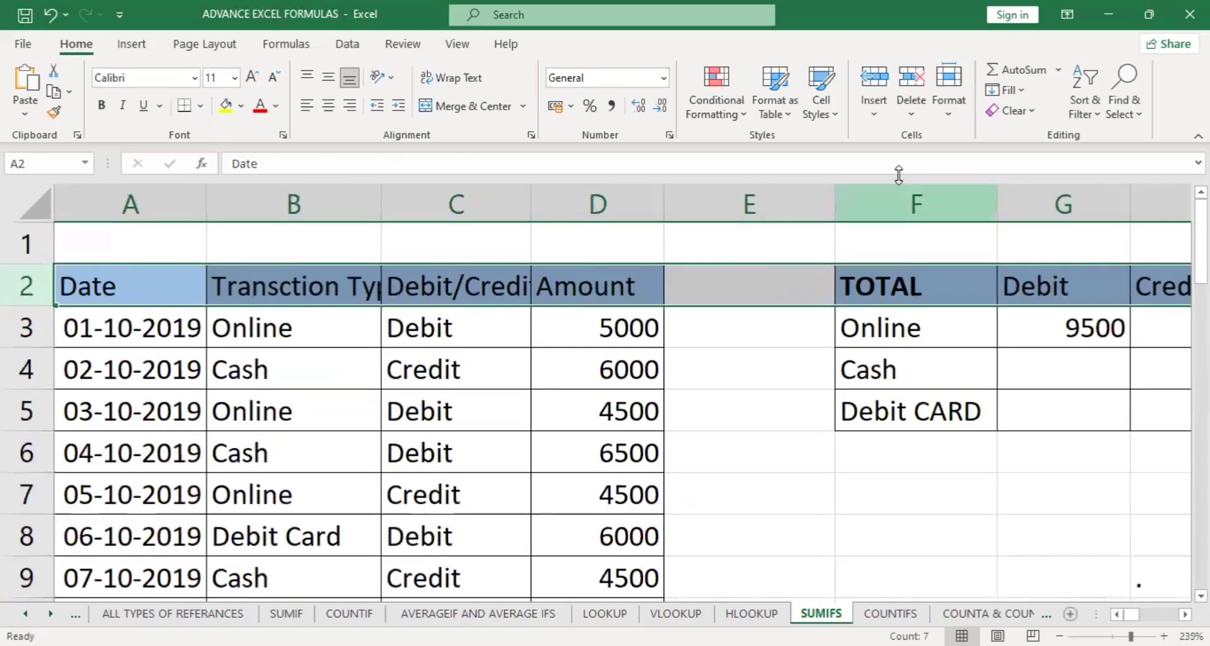
{"action": "left_click", "coordinate": [900, 203]}
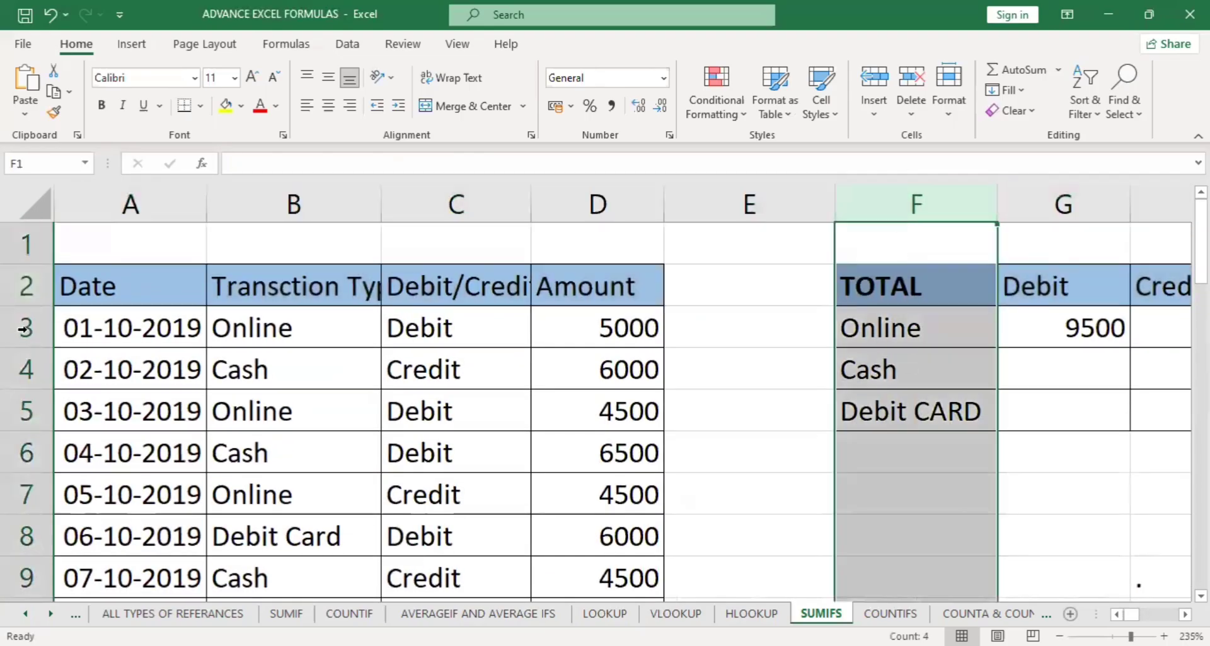
{"action": "left_click", "coordinate": [22, 285]}
Change the criteria in the G3 SUMIFS formula to the mixed references $F3 and G$2, and enter the formula.
{"action": "double_click", "coordinate": [1064, 325]}
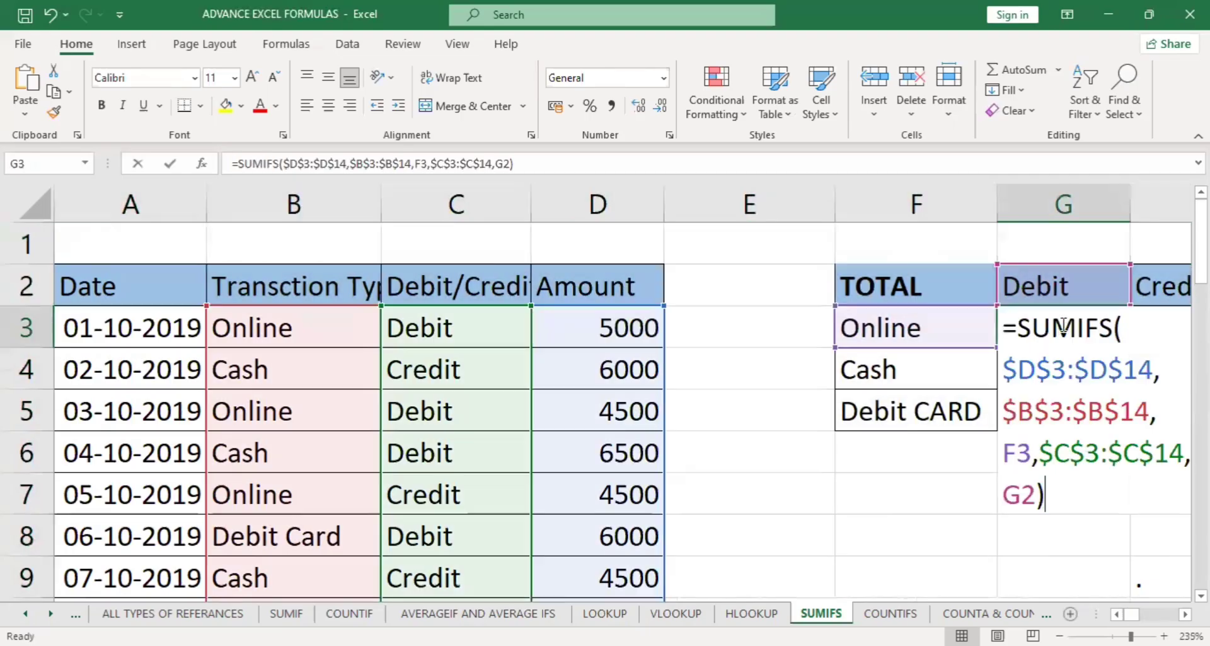
{"action": "left_click", "coordinate": [1051, 327]}
{"action": "left_click", "coordinate": [1009, 451]}
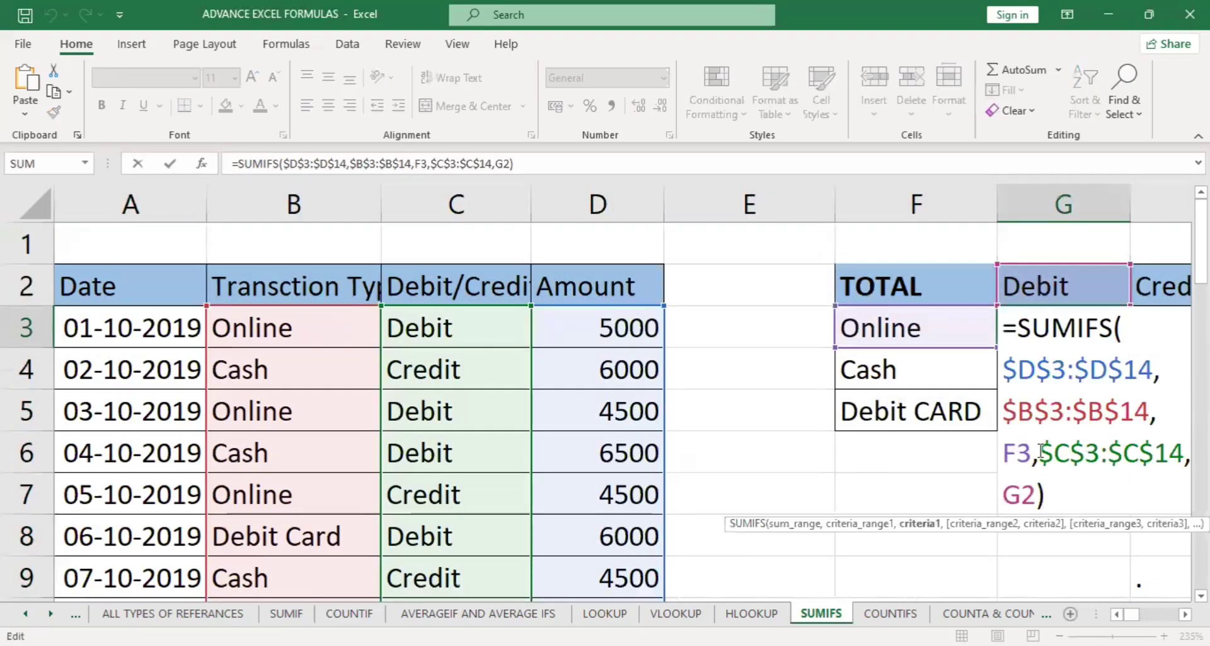
{"action": "type", "text": "$"}
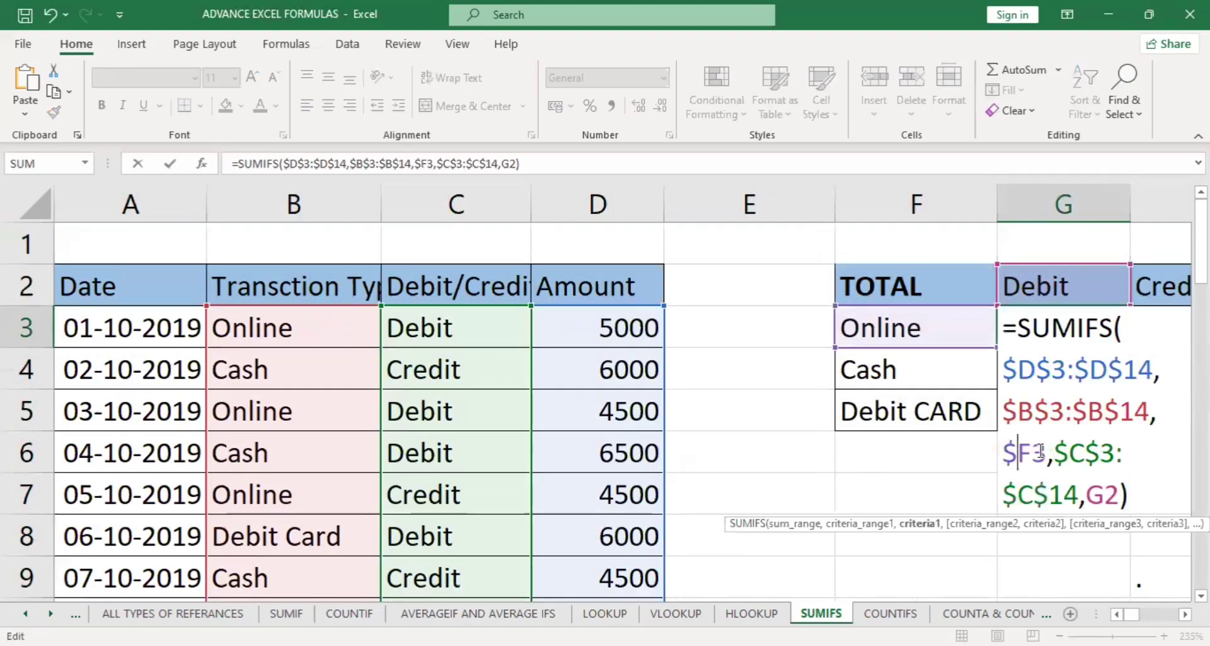
{"action": "key", "text": "Down"}
{"action": "key", "text": "Down"}
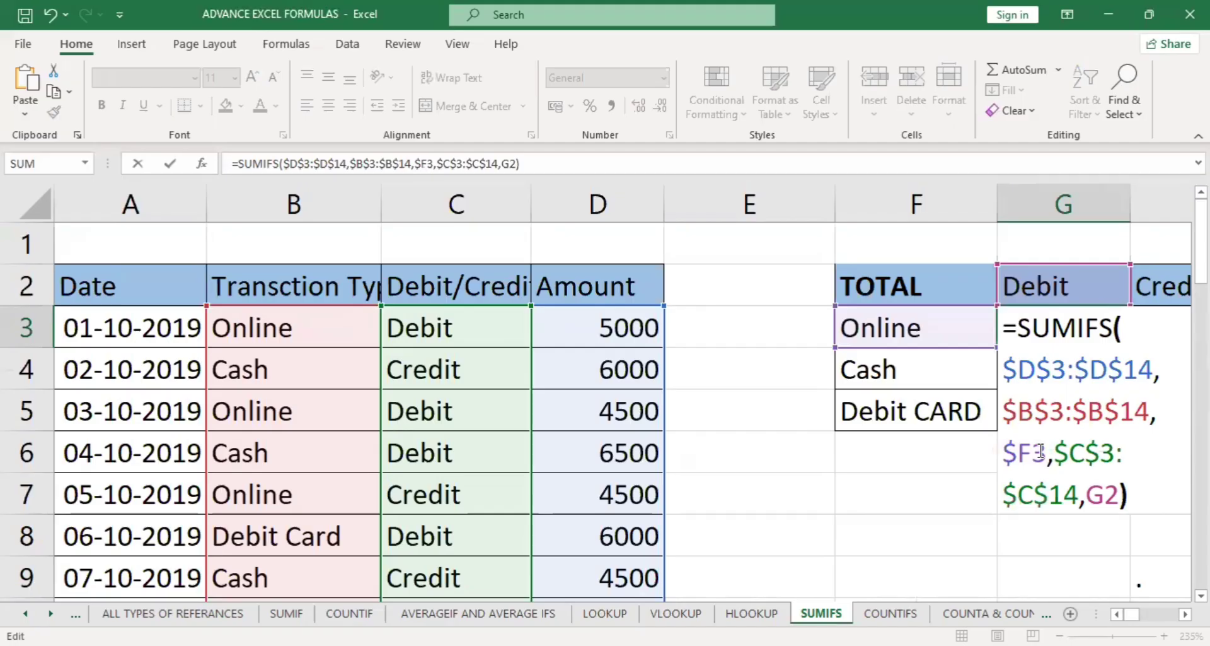
{"action": "key", "text": "Left"}
{"action": "key", "text": "Left"}
{"action": "type", "text": "$"}
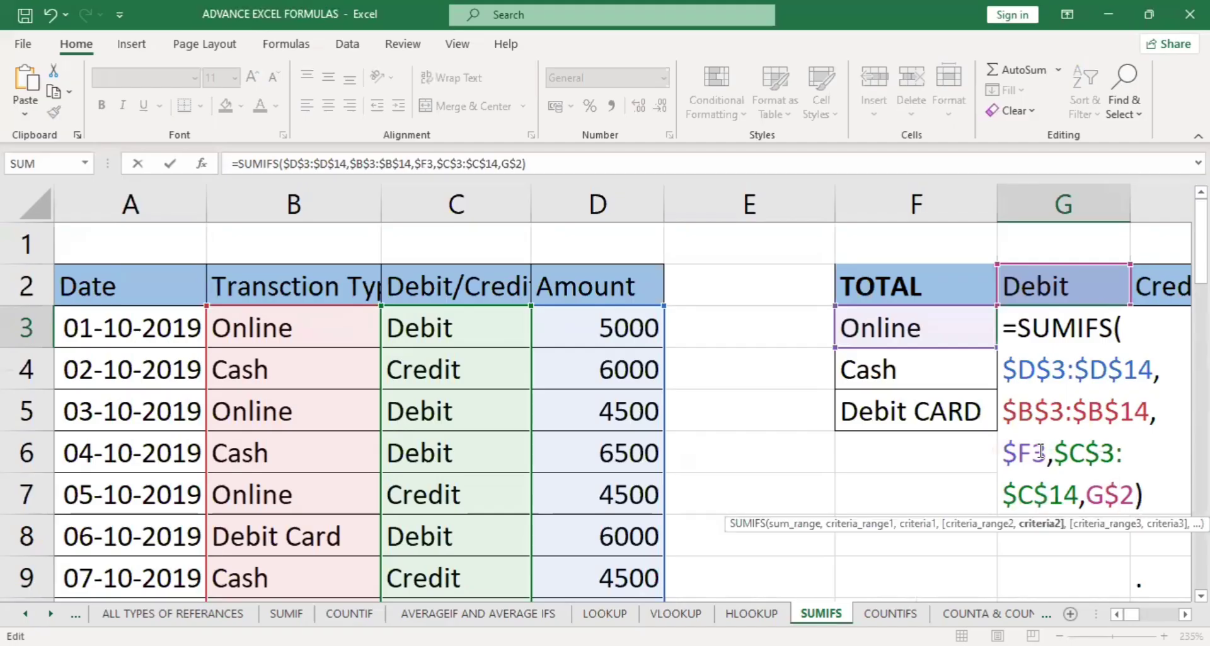
{"action": "key", "text": "Return"}
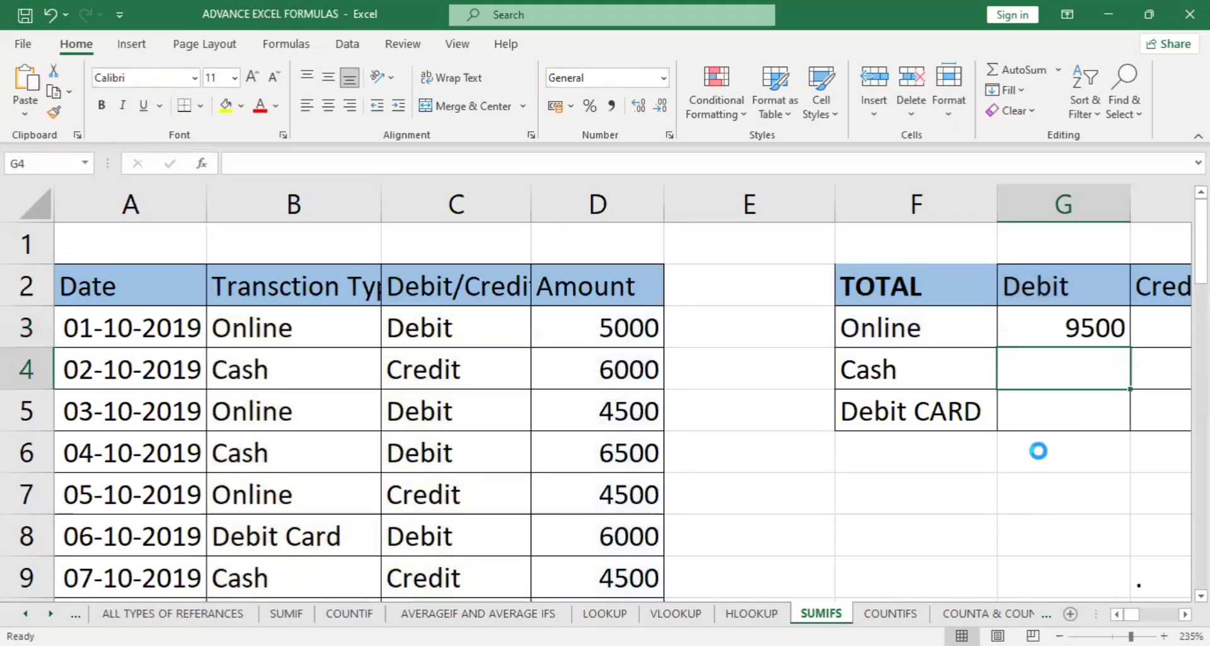
Fill the G3 formula through the rest of the summary table, G3:H5.
{"action": "scroll", "coordinate": [1038, 452], "scroll_direction": "down", "scroll_amount": 2, "text": "ctrl"}
{"action": "left_click", "coordinate": [959, 307]}
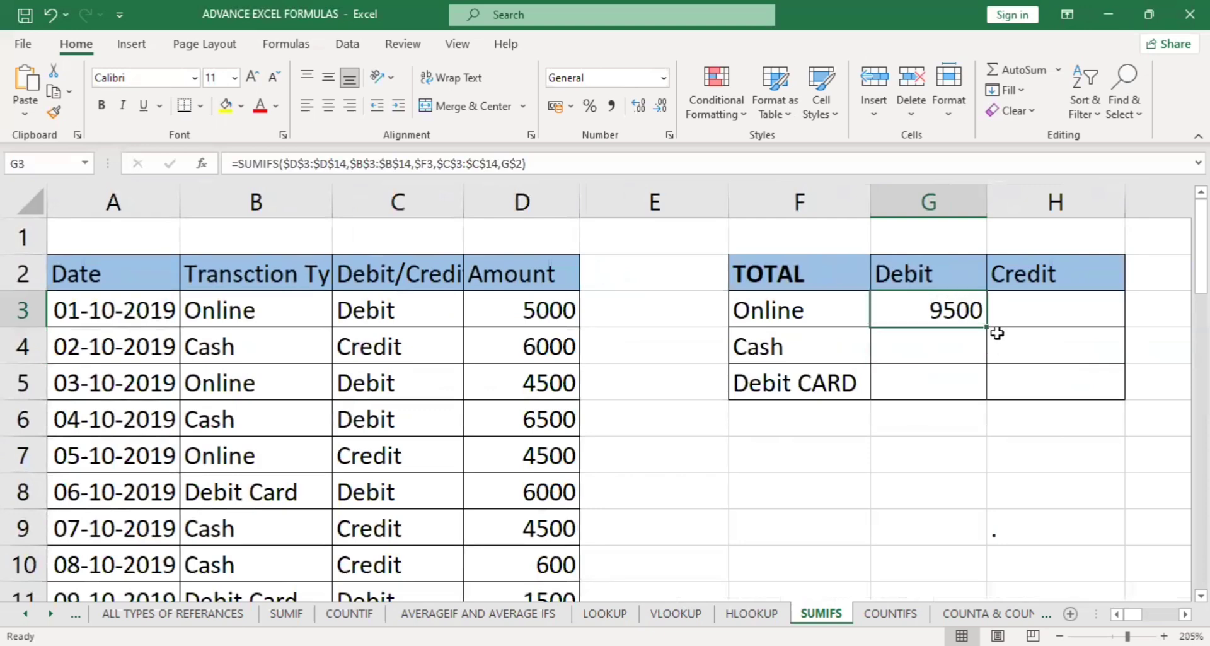
{"action": "left_click_drag", "start_coordinate": [988, 329], "coordinate": [1109, 399]}
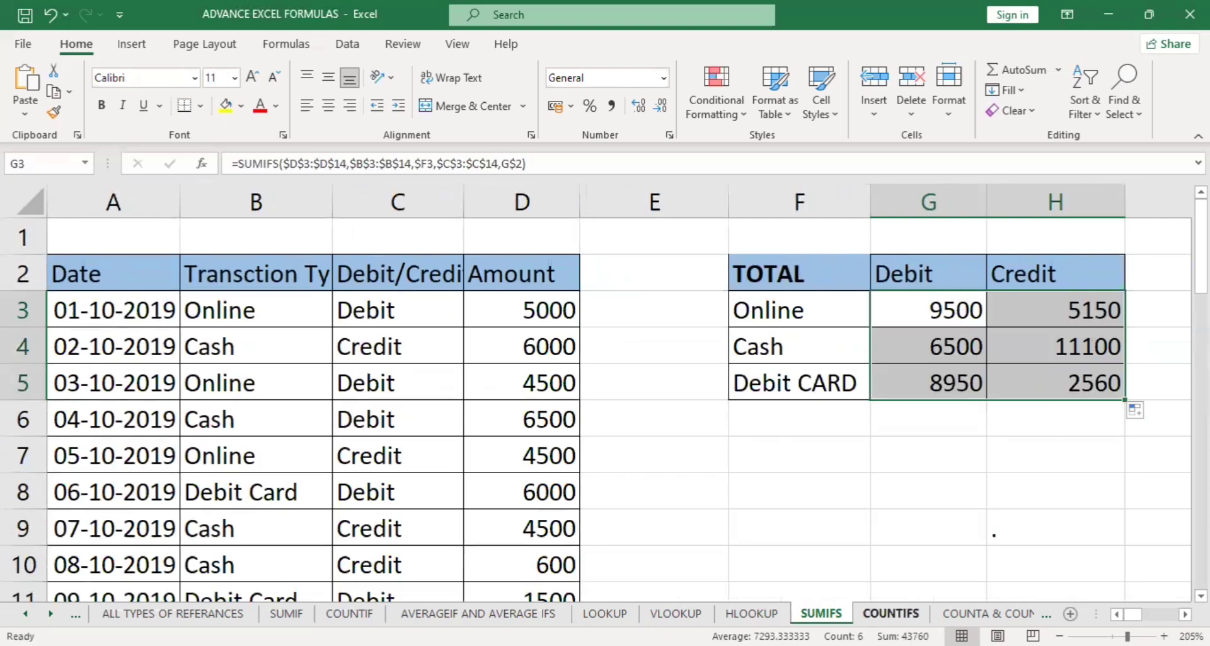
Go to the COUNTIFS sheet and clear the existing counts in G2:H4.
{"action": "left_click", "coordinate": [891, 613]}
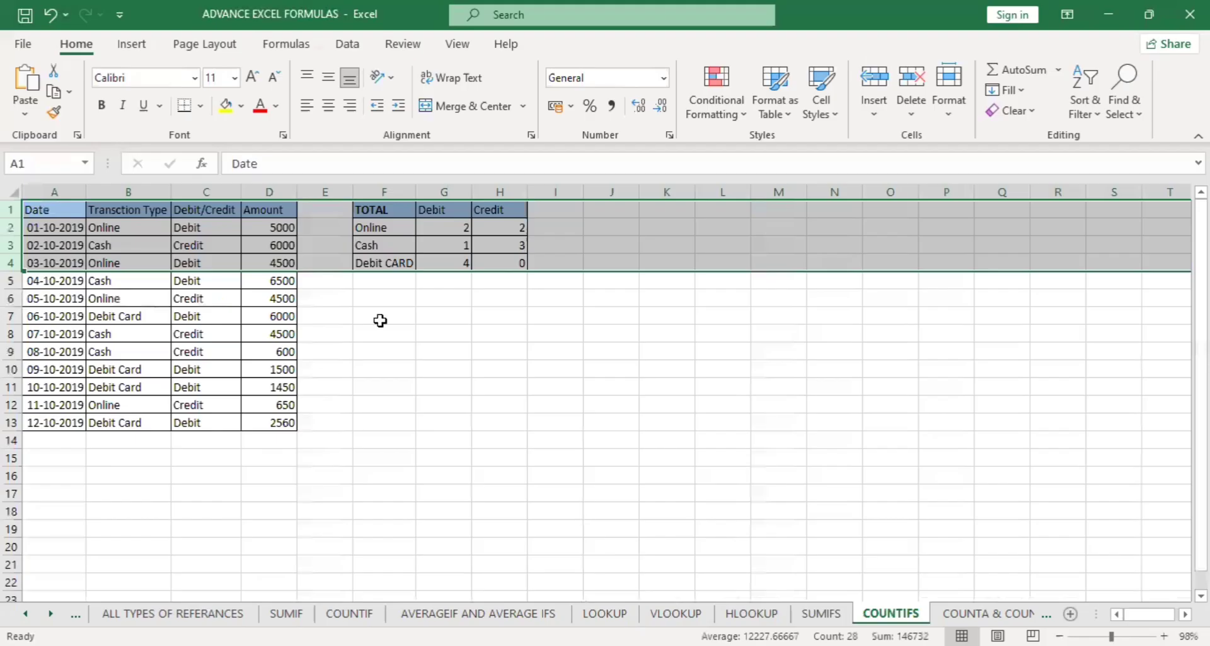
{"action": "scroll", "coordinate": [429, 403], "scroll_direction": "up", "scroll_amount": 4}
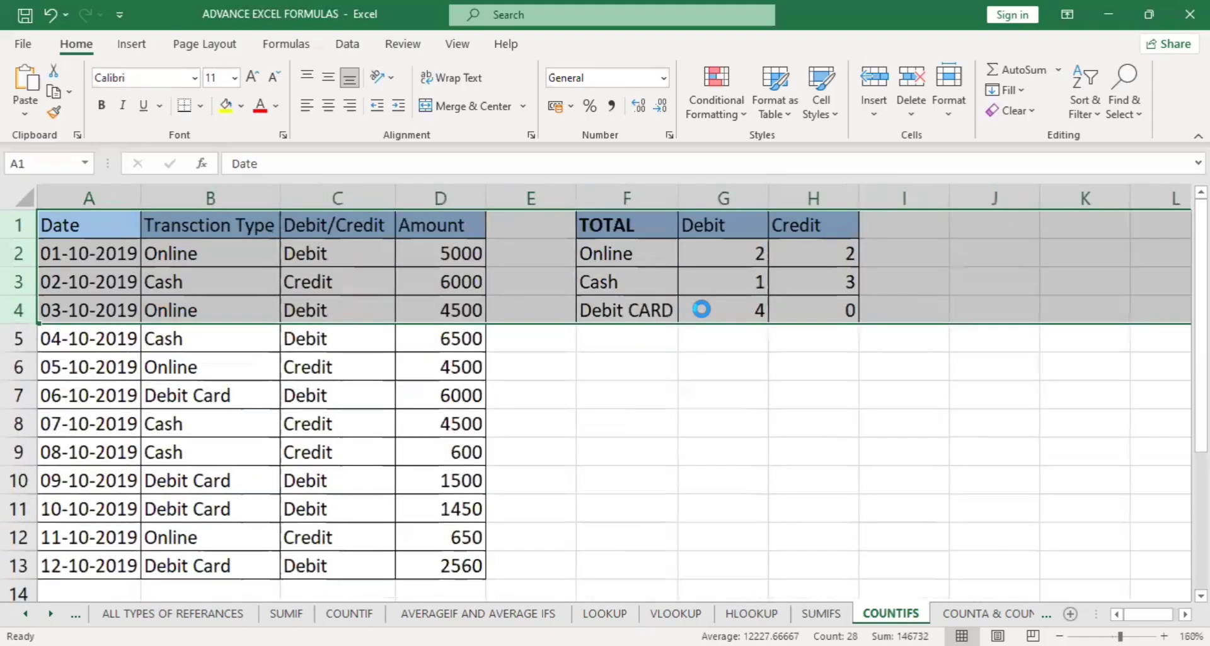
{"action": "left_click_drag", "start_coordinate": [723, 253], "coordinate": [802, 300]}
{"action": "key", "text": "Delete"}
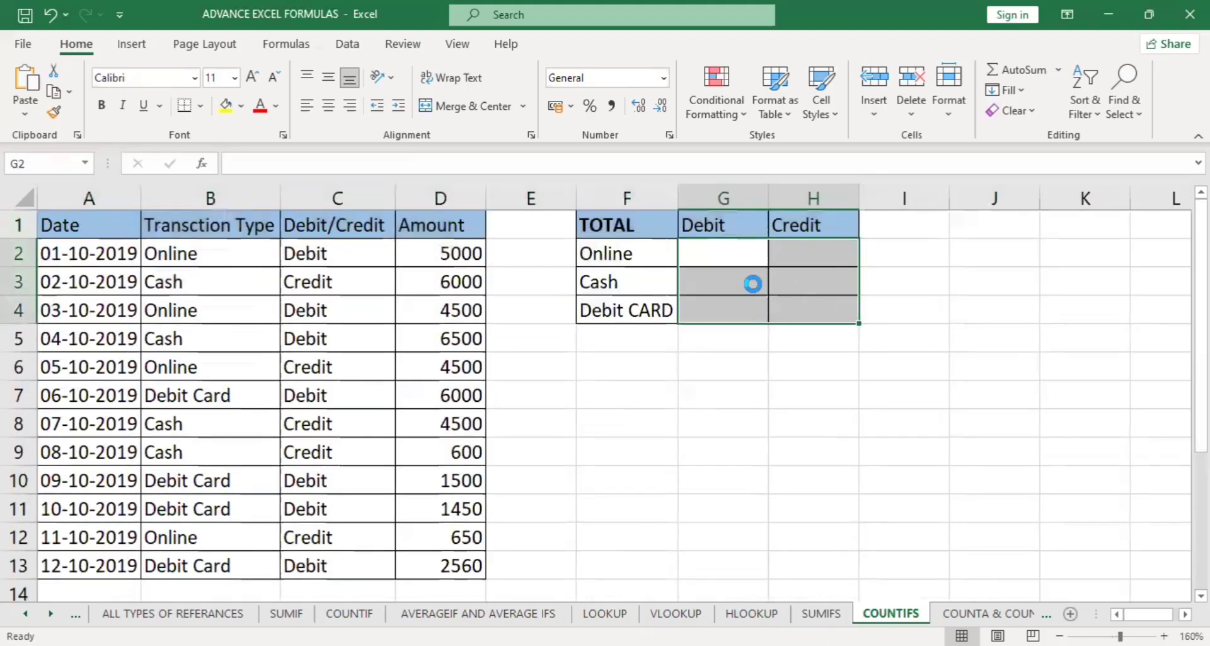
Examine the transaction type and Debit/Credit data together with the summary cells that each combination's count belongs in.
{"action": "left_click", "coordinate": [724, 253]}
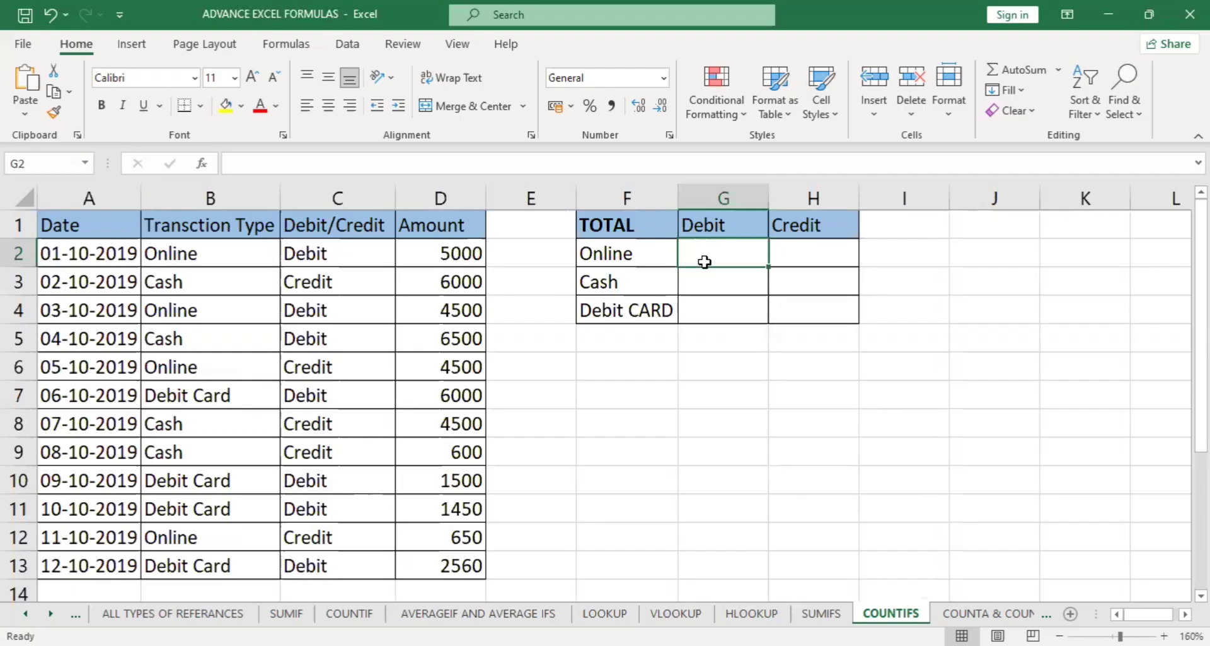
{"action": "left_click_drag", "start_coordinate": [239, 258], "coordinate": [331, 258]}
{"action": "left_click_drag", "start_coordinate": [614, 255], "coordinate": [733, 246]}
{"action": "left_click_drag", "start_coordinate": [643, 280], "coordinate": [814, 310]}
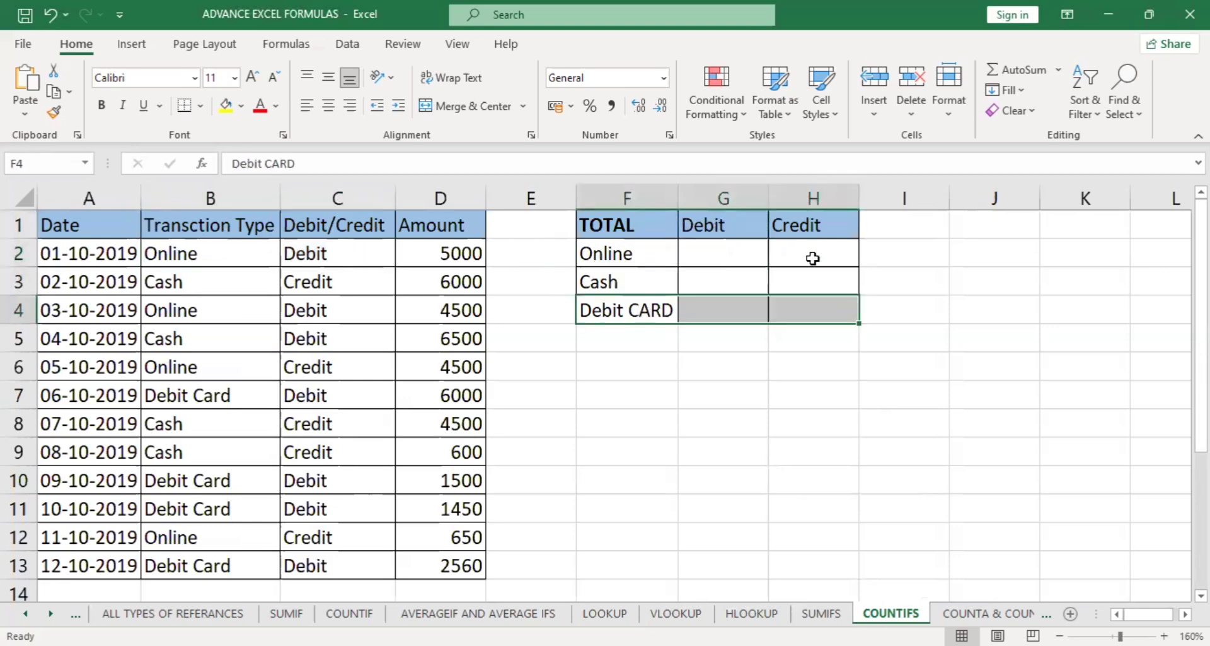
{"action": "left_click_drag", "start_coordinate": [810, 221], "coordinate": [816, 306]}
{"action": "left_click", "coordinate": [816, 307]}
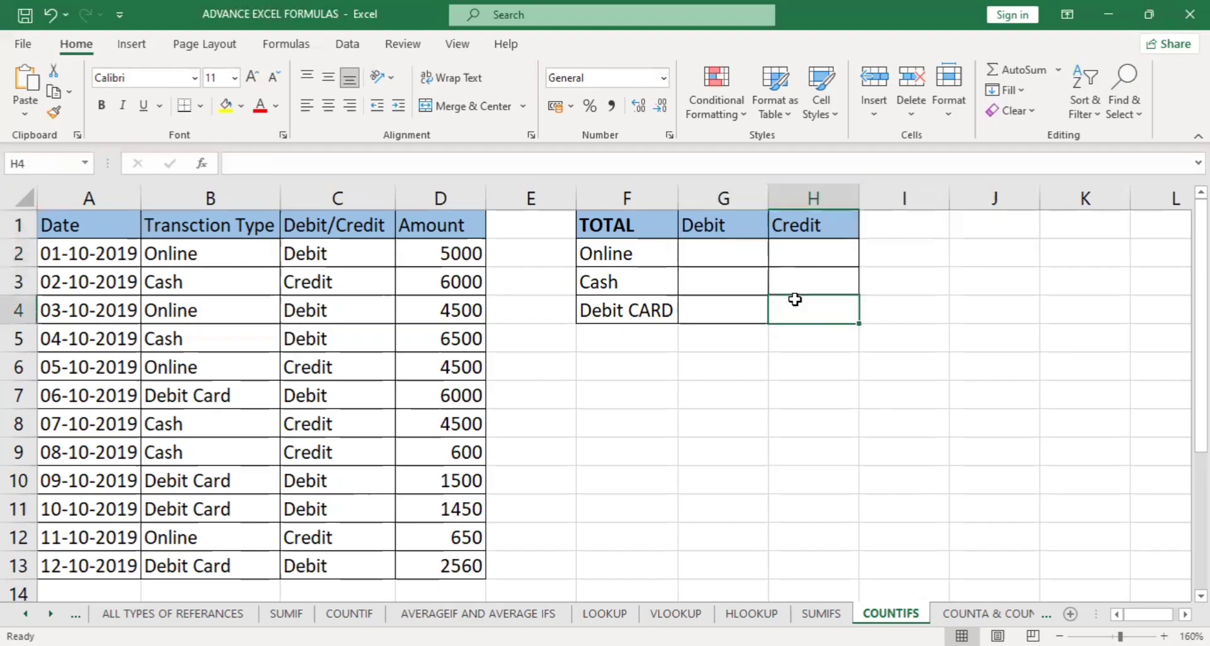
Begin a COUNTIFS formula in G2 with B2:B13 as the first criteria range and the Online label F2 as its criterion.
{"action": "left_click", "coordinate": [706, 252]}
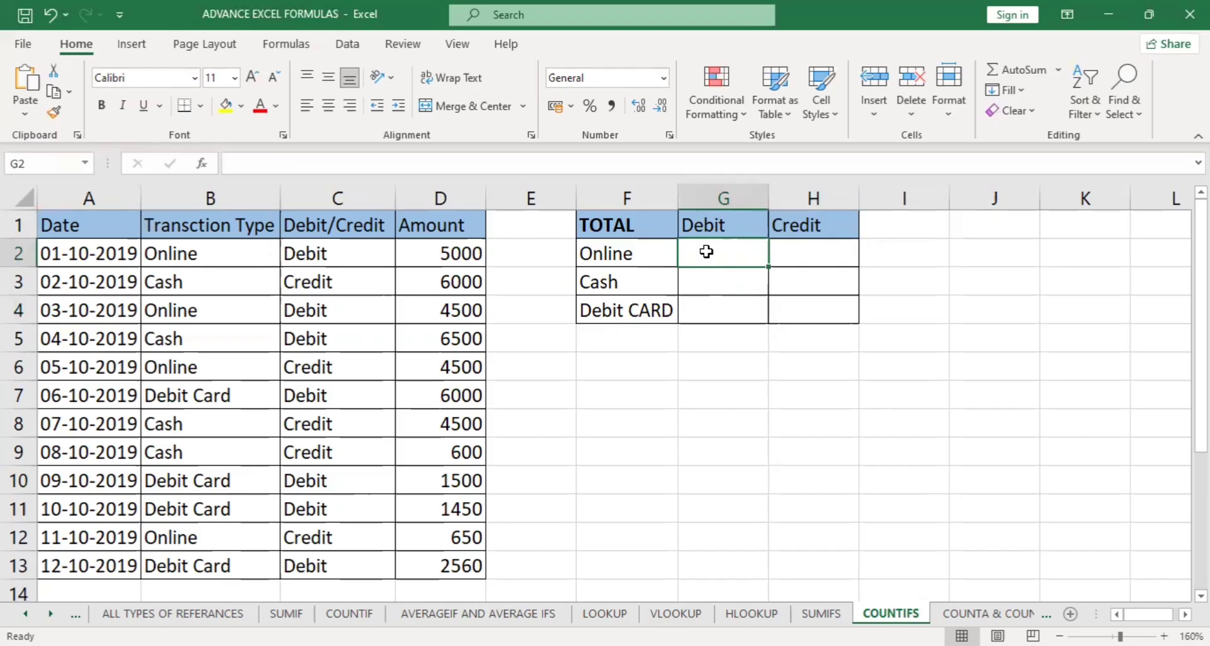
{"action": "type", "text": "="}
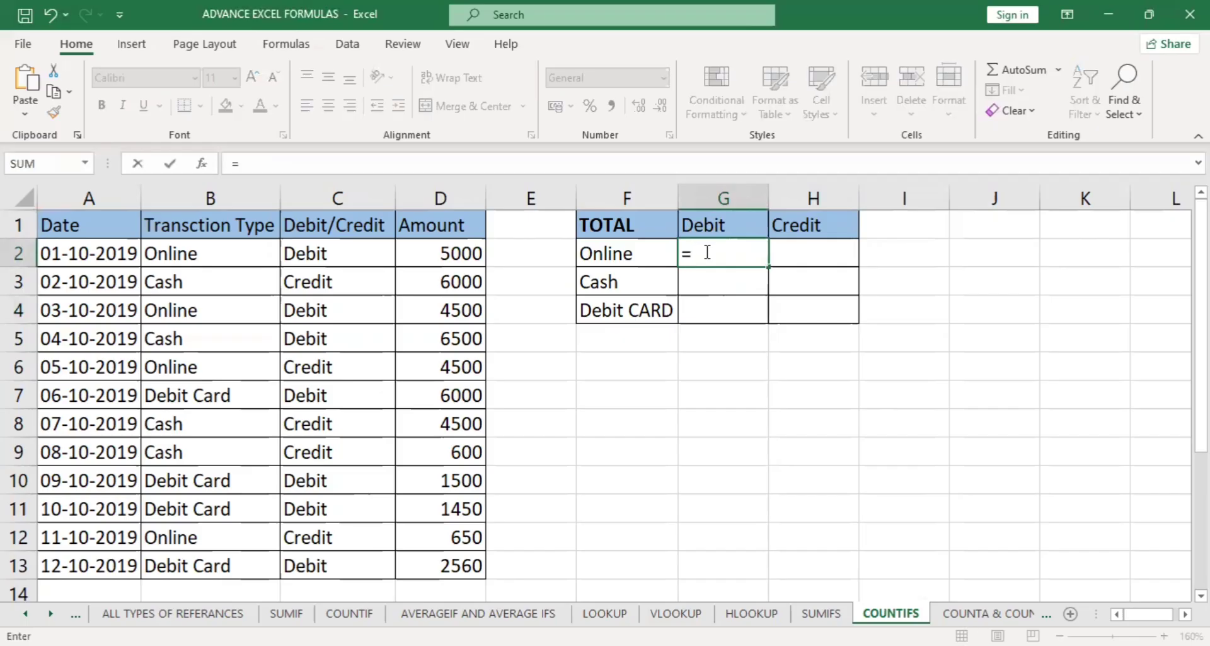
{"action": "type", "text": "COUNTIFS("}
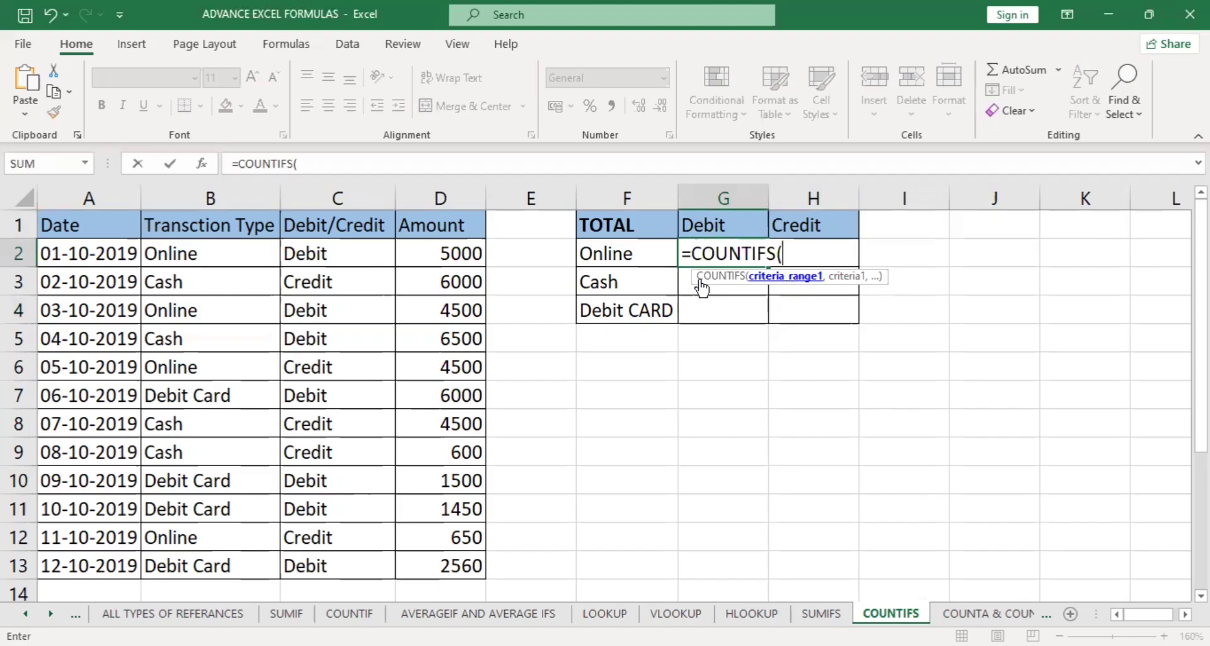
{"action": "left_click_drag", "start_coordinate": [178, 254], "coordinate": [183, 561]}
{"action": "type", "text": ","}
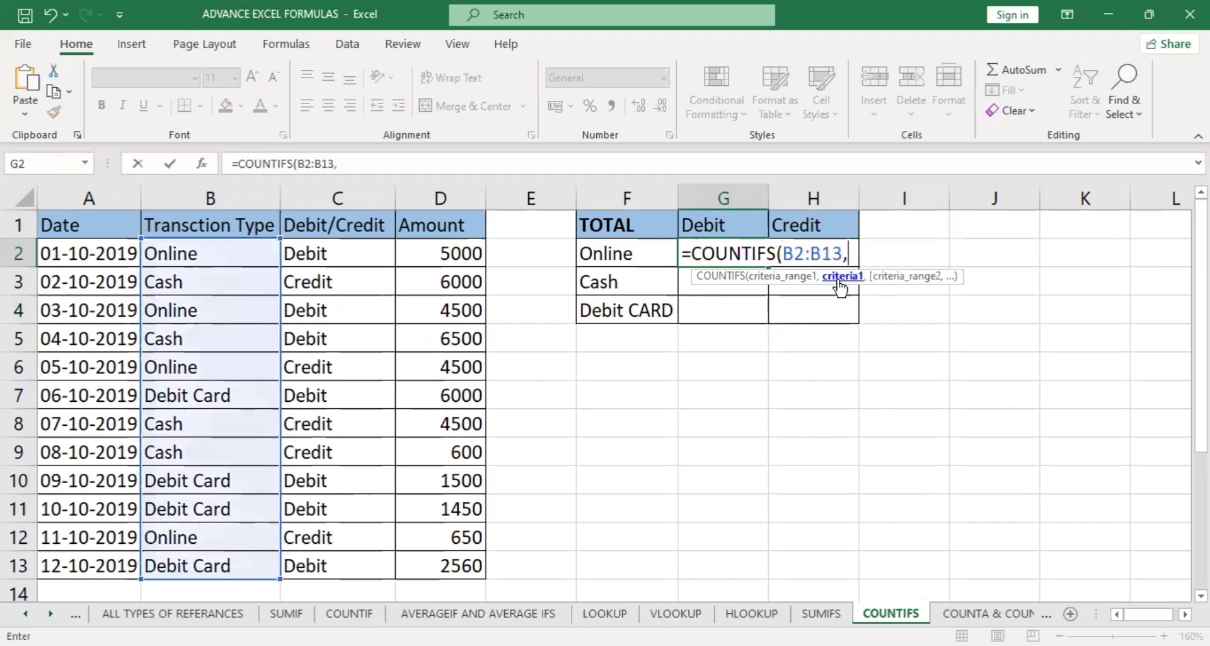
{"action": "left_click", "coordinate": [602, 253]}
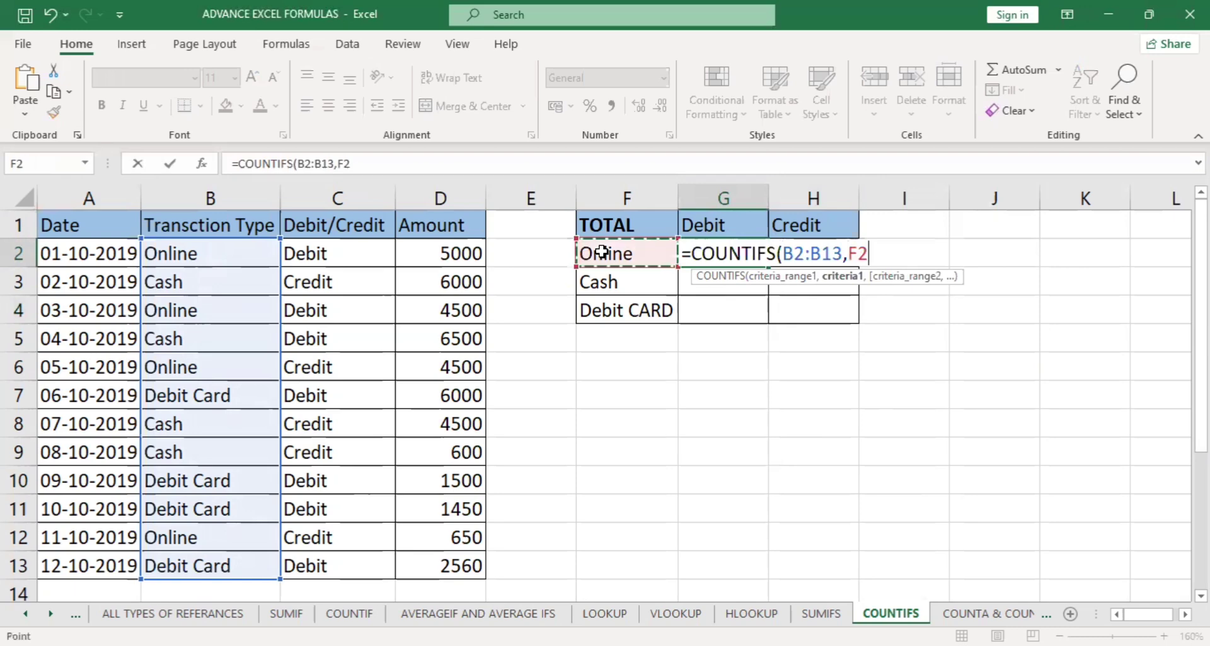
{"action": "type", "text": ","}
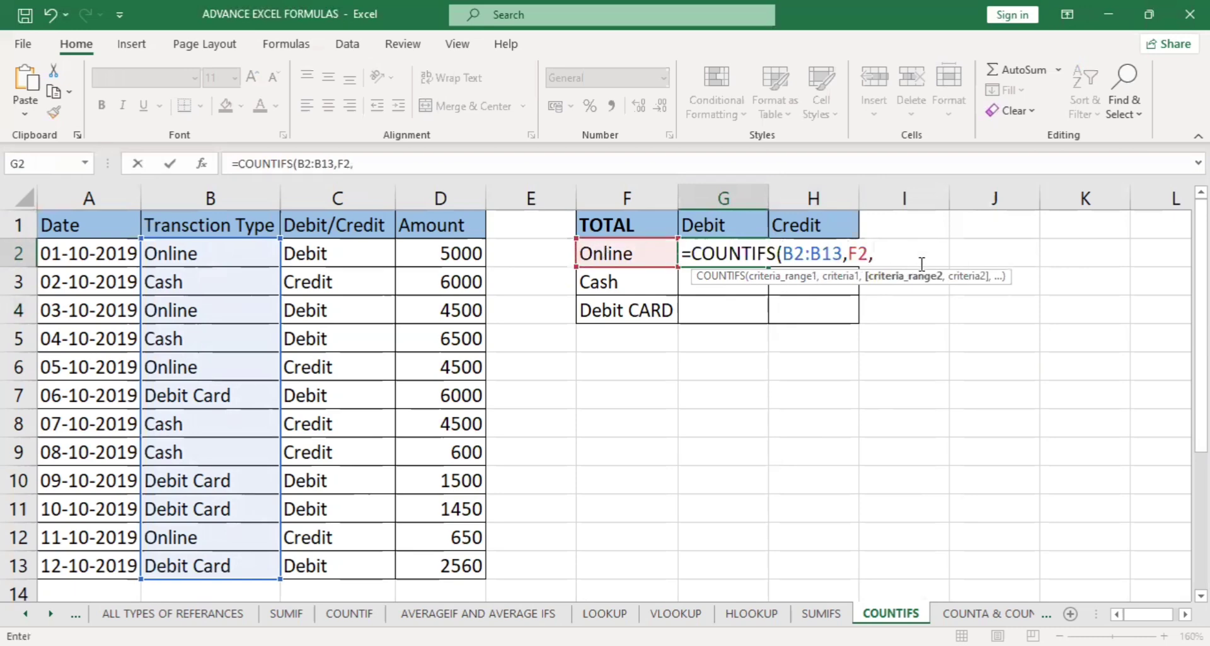
Add C2:C13 as the second criteria range with the Debit header G1 as its criterion, and enter the formula.
{"action": "left_click", "coordinate": [367, 255]}
{"action": "left_click", "coordinate": [353, 557], "text": "shift"}
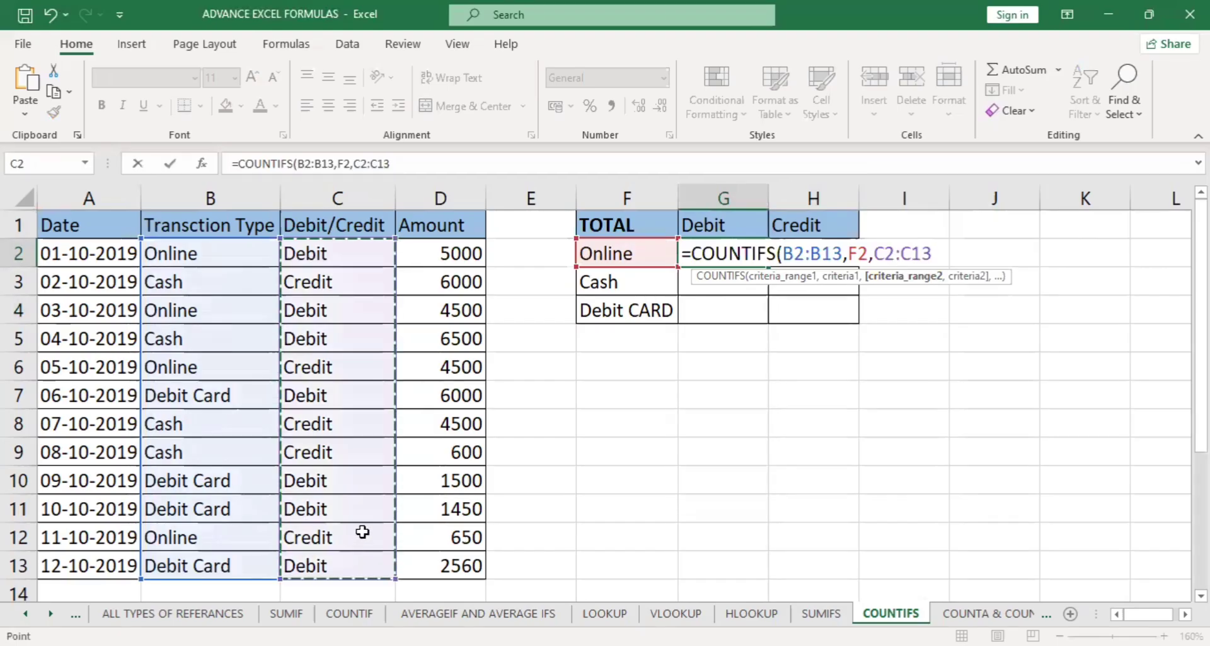
{"action": "type", "text": ","}
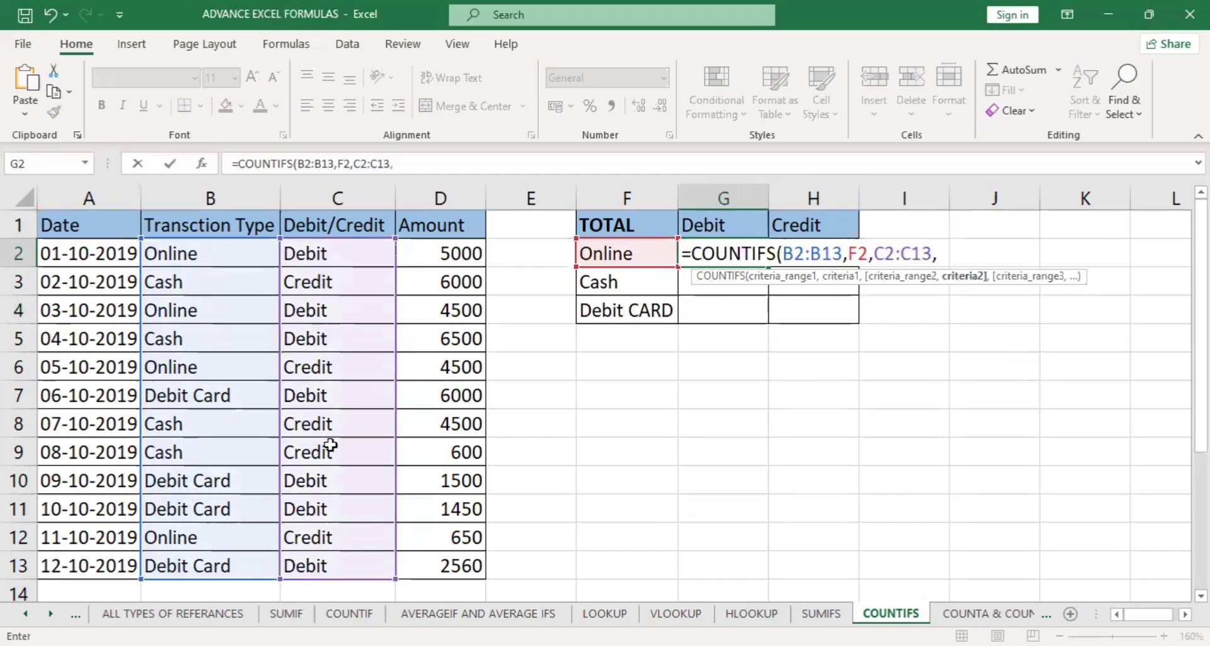
{"action": "left_click", "coordinate": [742, 215]}
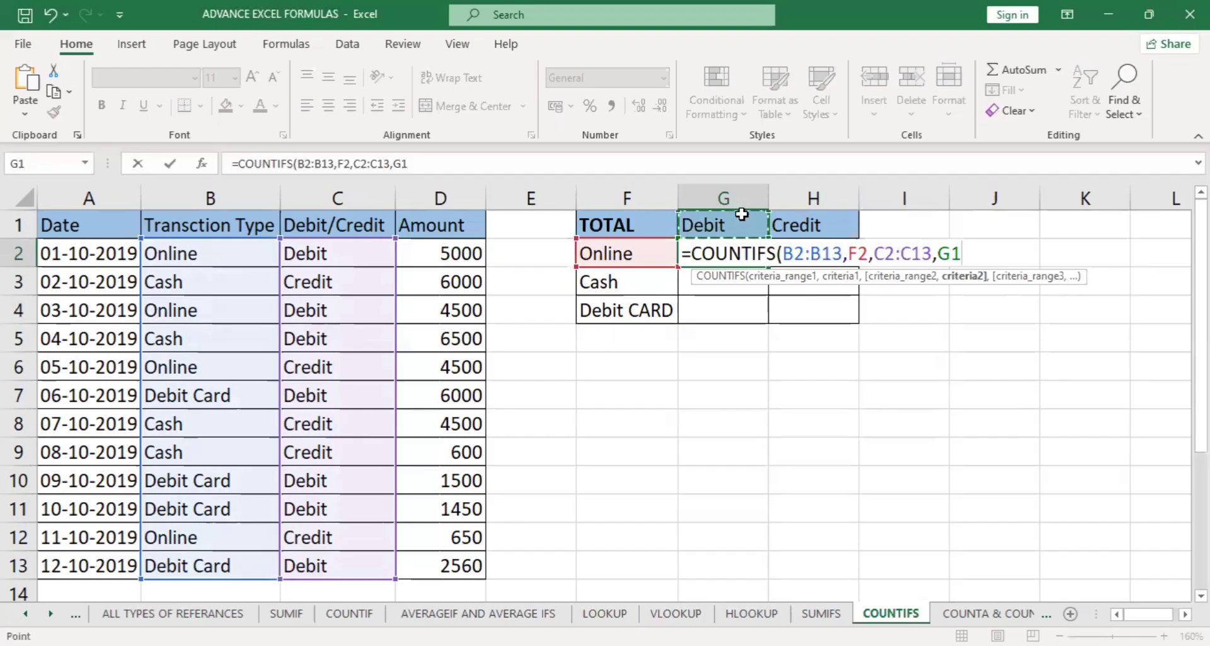
{"action": "key", "text": "Return"}
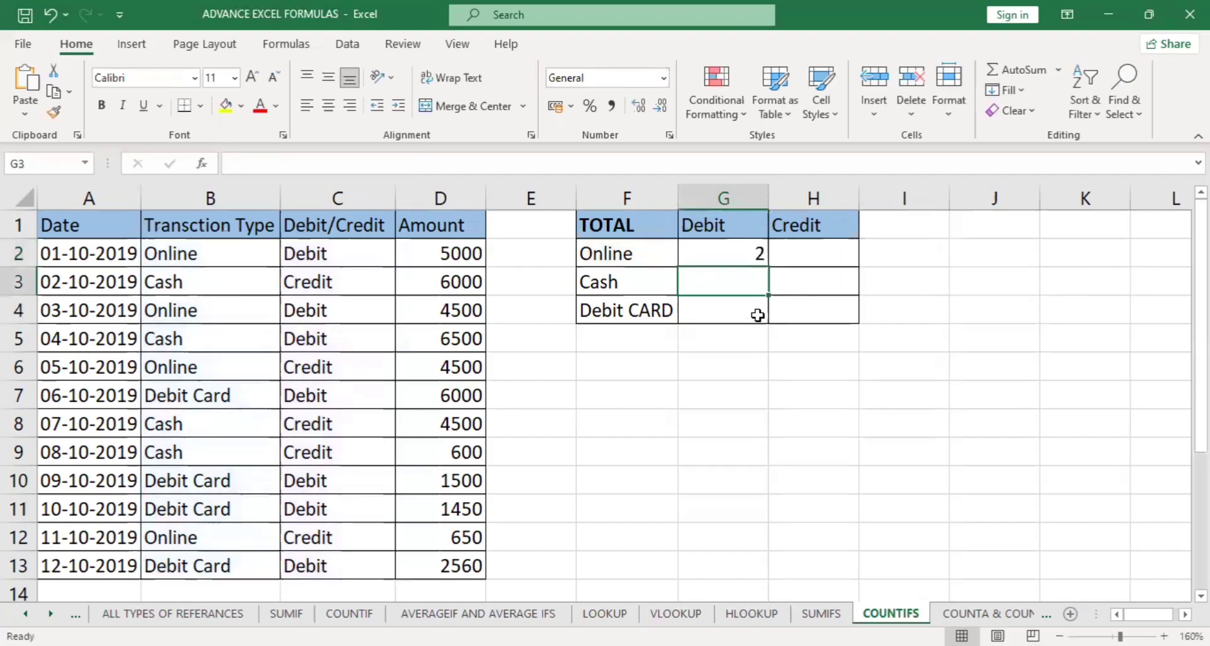
Check the G2 count against the Online Debit entries in rows 2 and 4 of the data.
{"action": "left_click", "coordinate": [745, 254]}
{"action": "left_click_drag", "start_coordinate": [190, 253], "coordinate": [307, 252]}
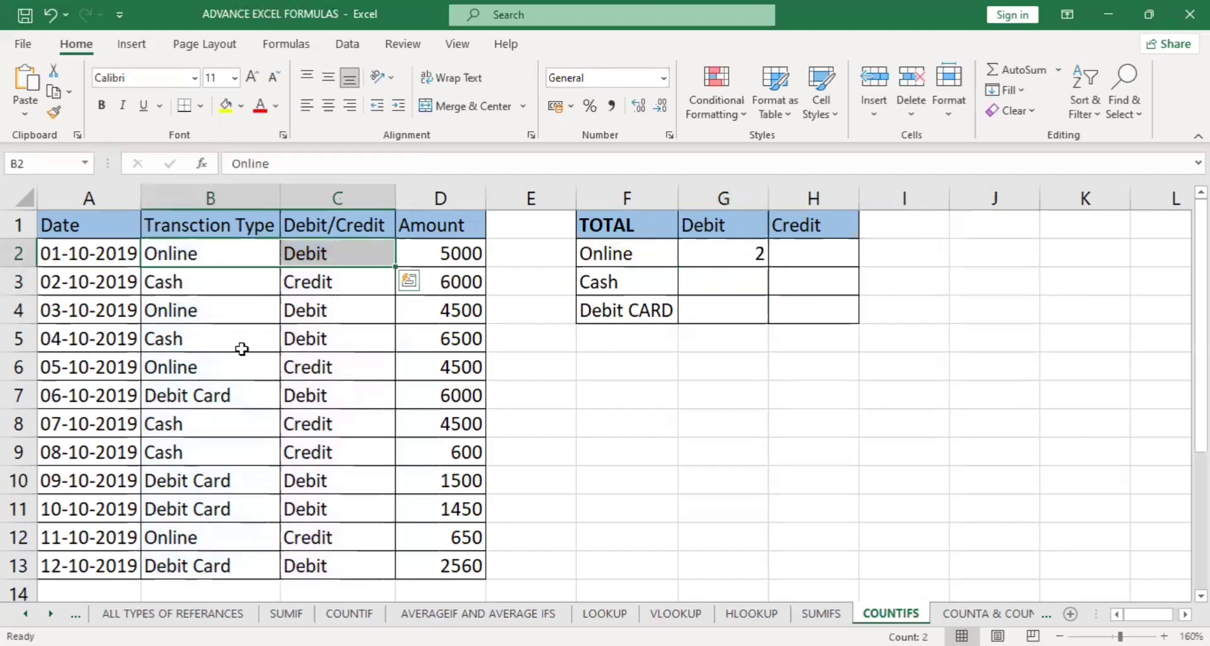
{"action": "left_click_drag", "start_coordinate": [197, 311], "coordinate": [304, 323]}
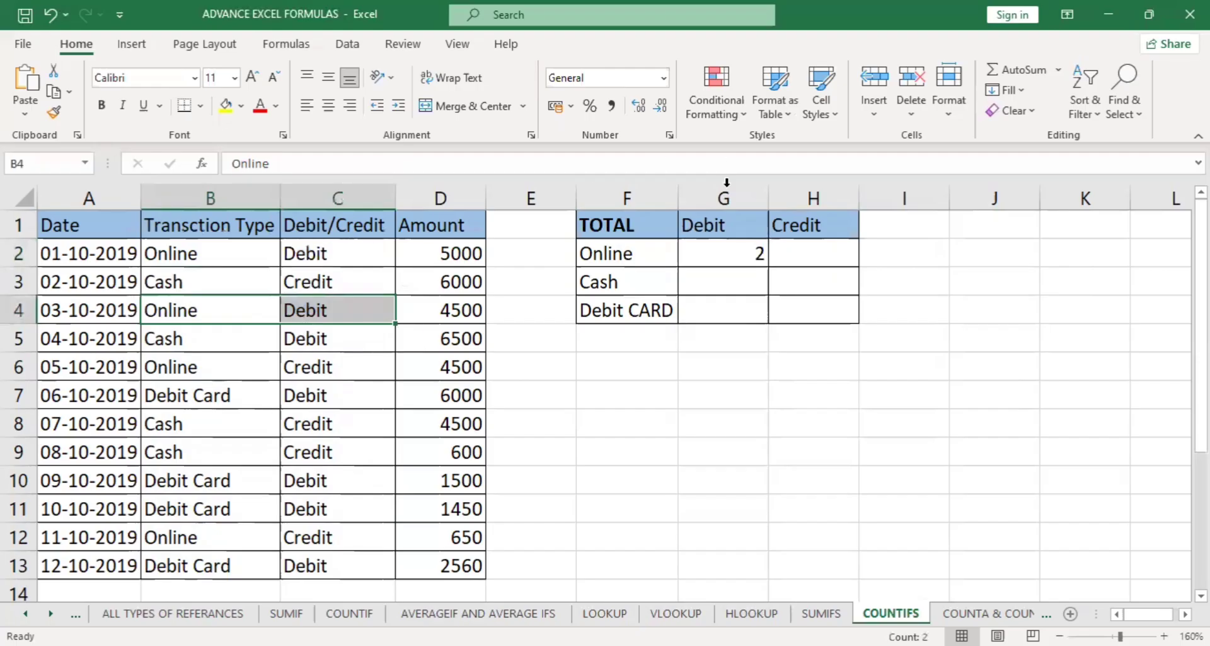
Open the G2 COUNTIFS formula and review its criteria ranges and criteria one by one.
{"action": "double_click", "coordinate": [731, 254]}
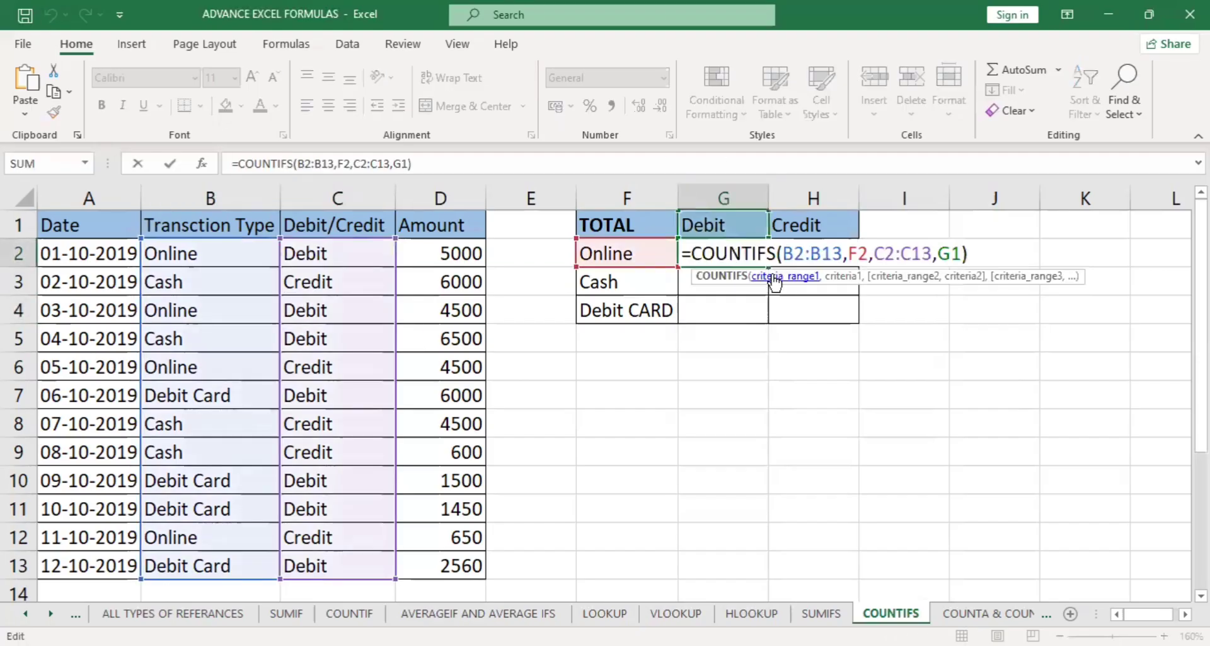
{"action": "left_click", "coordinate": [771, 277]}
{"action": "left_click", "coordinate": [859, 278]}
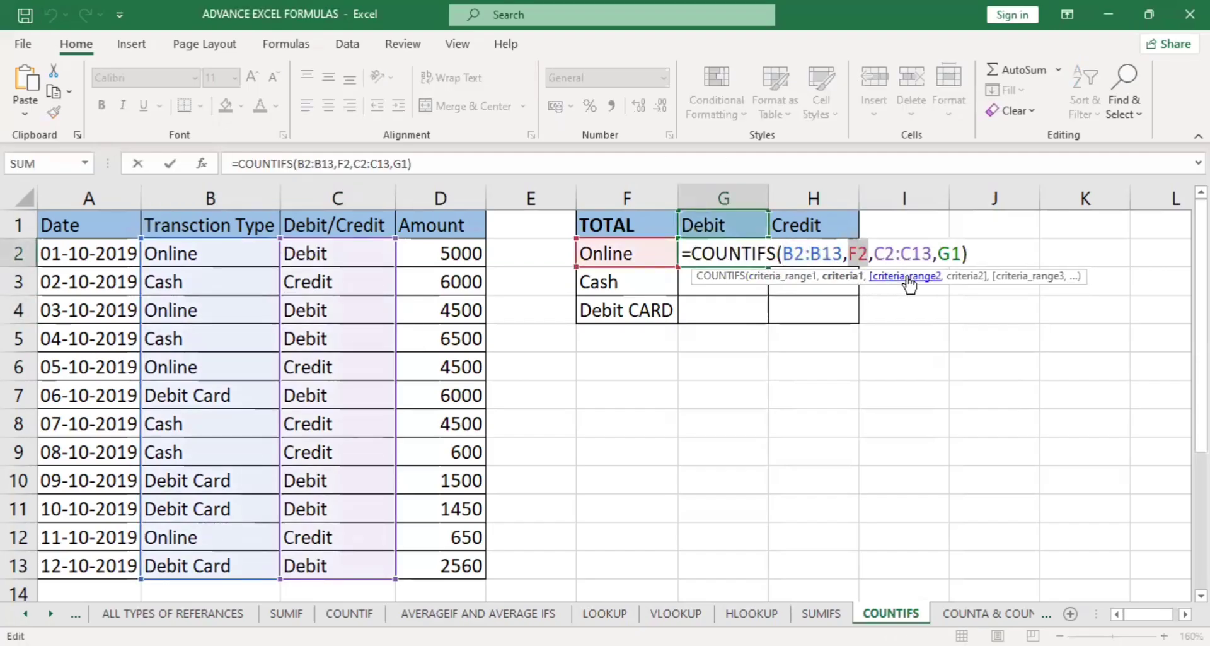
{"action": "left_click", "coordinate": [909, 278]}
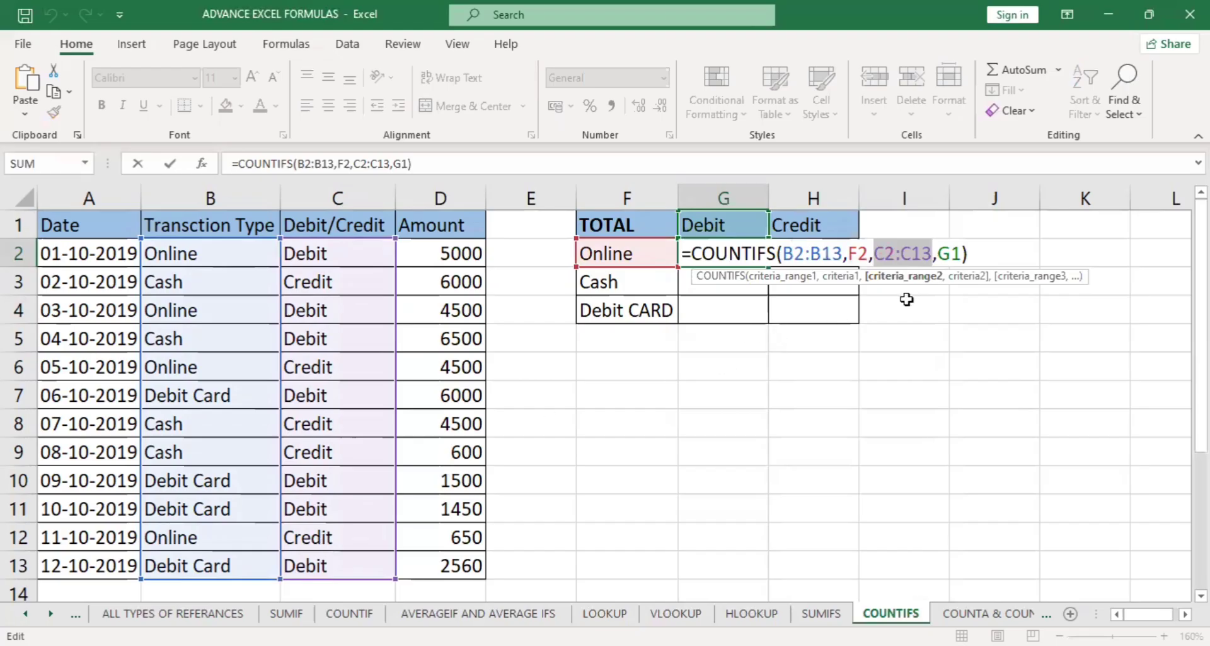
{"action": "left_click", "coordinate": [970, 278]}
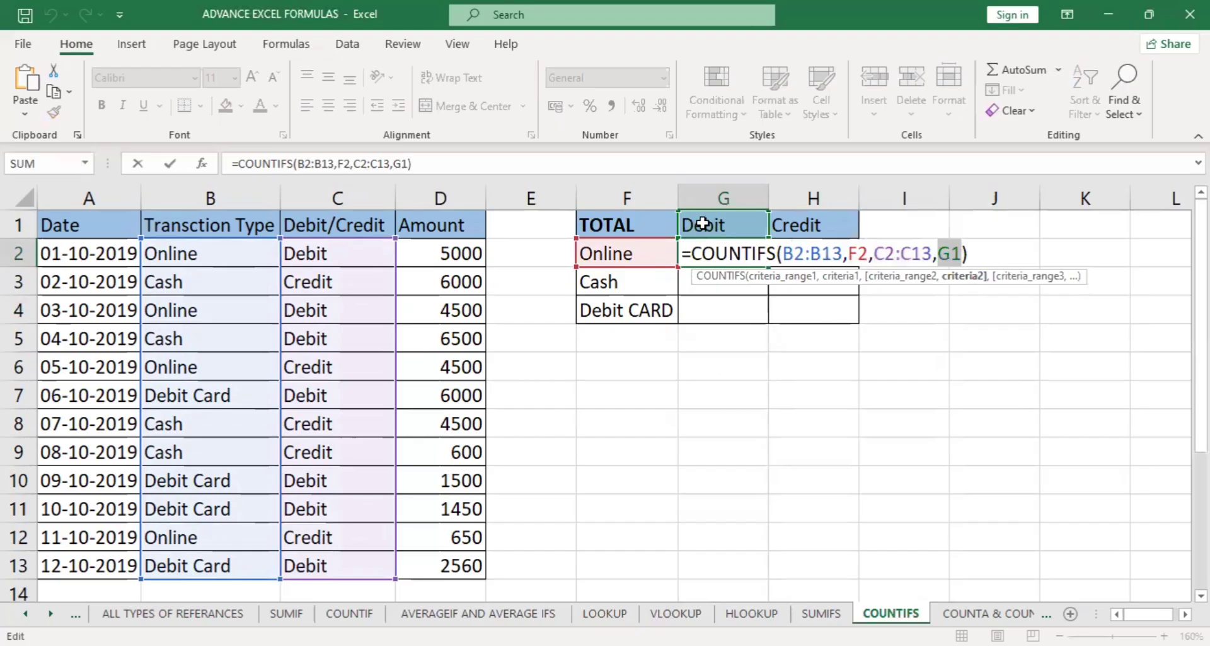
Make both criteria ranges of the G2 COUNTIFS formula absolute, as $B$2:$B$13 and $C$2:$C$13.
{"action": "key", "text": "Return"}
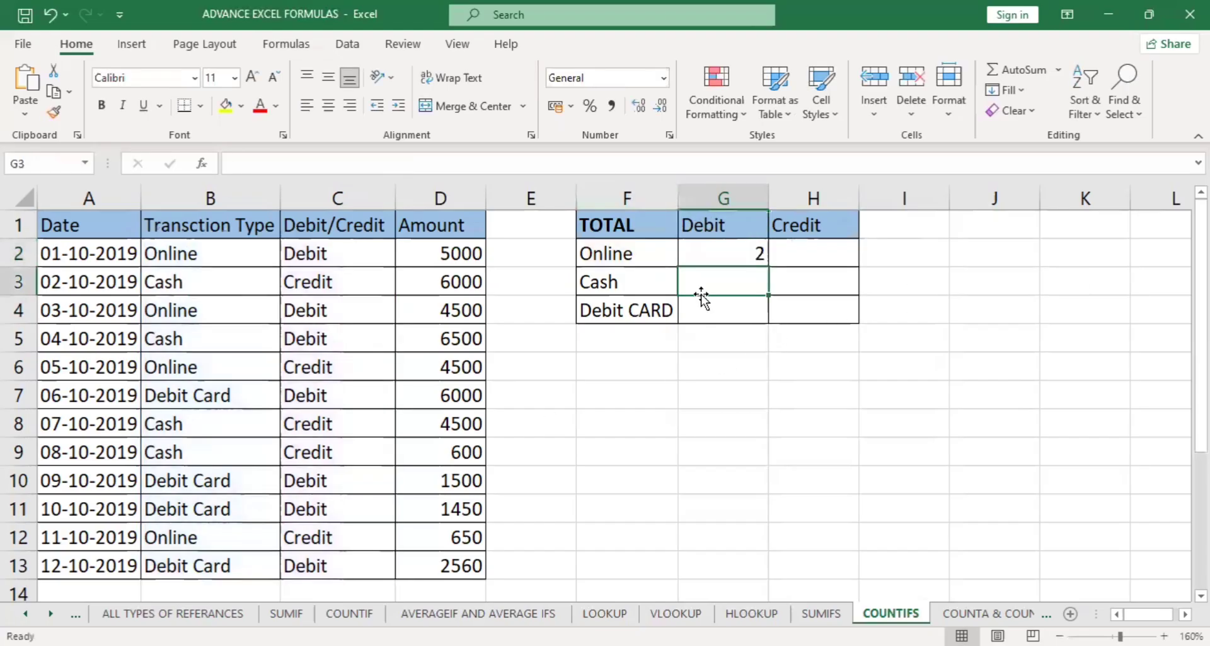
{"action": "double_click", "coordinate": [706, 253]}
{"action": "left_click", "coordinate": [708, 253]}
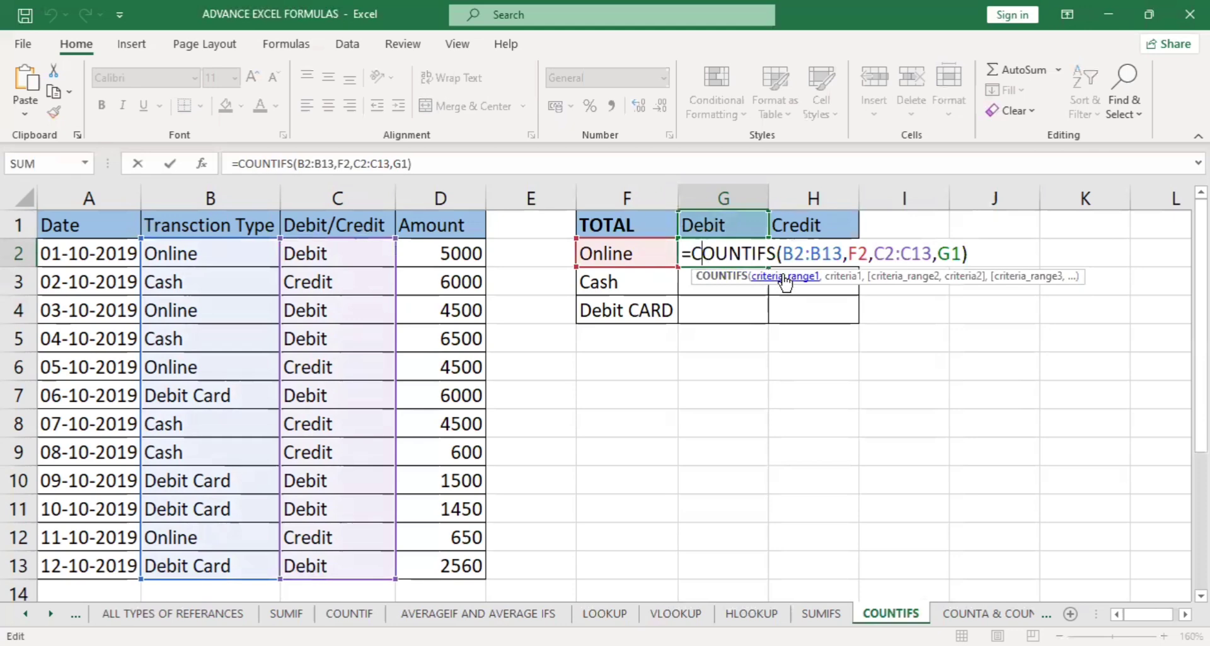
{"action": "left_click", "coordinate": [785, 277]}
{"action": "key", "text": "F4"}
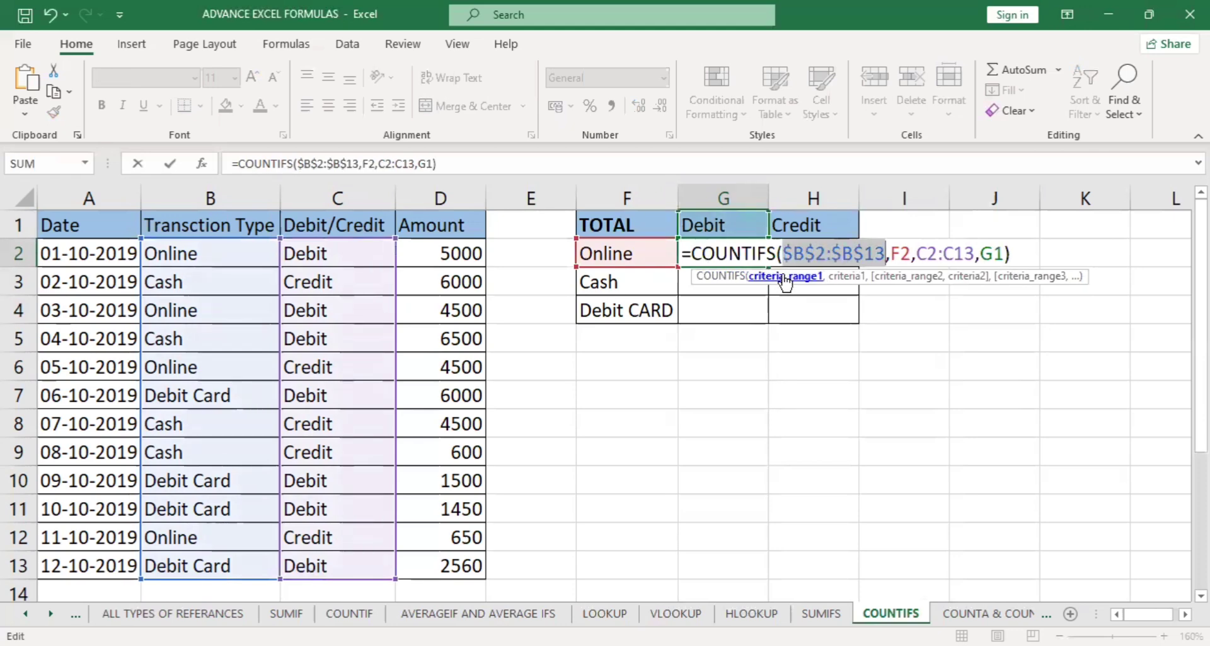
{"action": "left_click", "coordinate": [882, 277]}
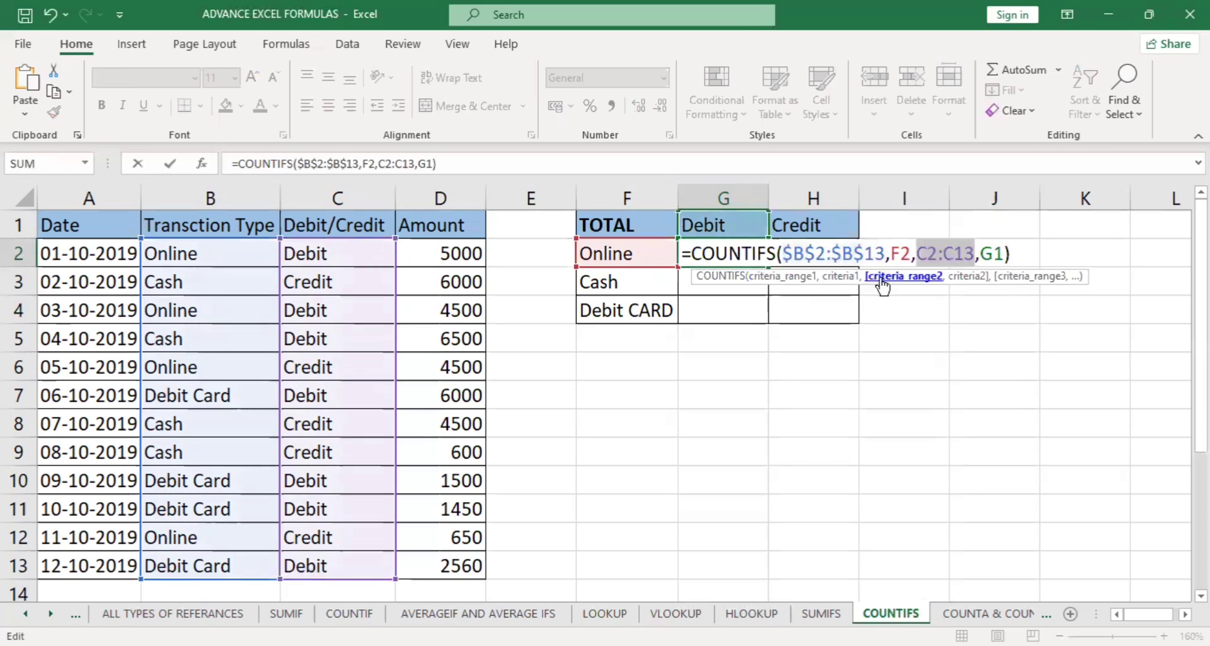
{"action": "key", "text": "F4"}
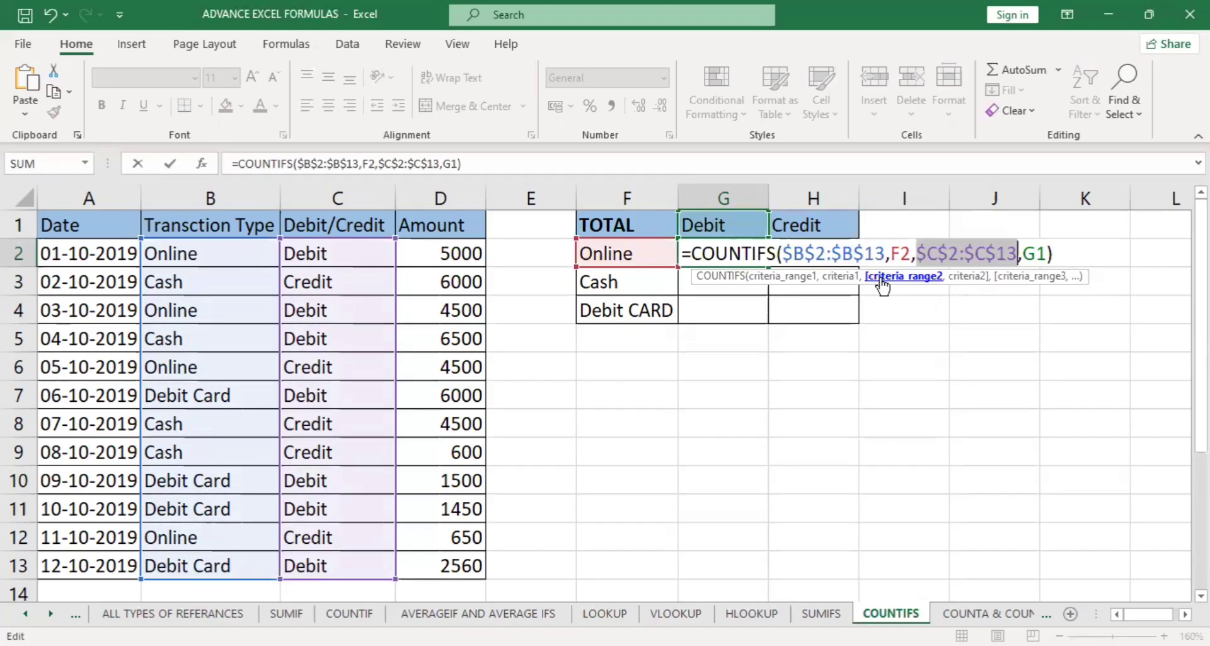
Lock the criteria in the G2 formula as $F2 and G$1, and enter the formula.
{"action": "left_click", "coordinate": [894, 253]}
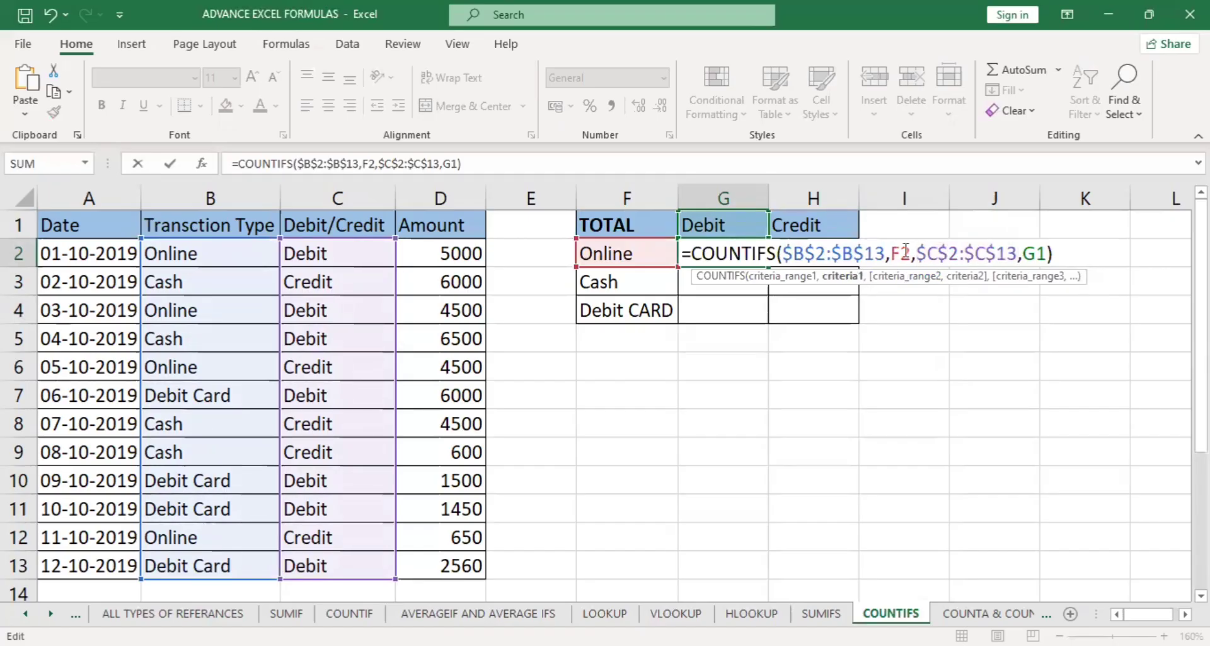
{"action": "type", "text": "$"}
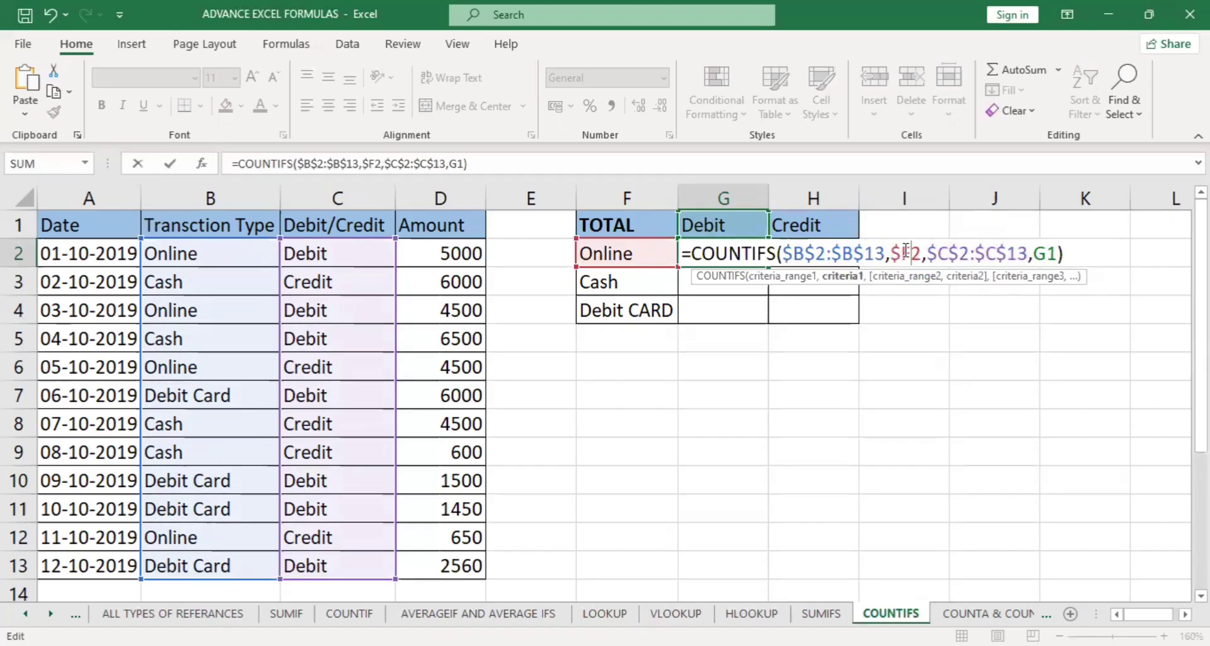
{"action": "key", "text": "Right"}
{"action": "key", "text": "Right"}
{"action": "key", "text": "Right"}
{"action": "key", "text": "Right"}
{"action": "key", "text": "Right"}
{"action": "key", "text": "Right"}
{"action": "key", "text": "Right"}
{"action": "key", "text": "Right"}
{"action": "key", "text": "Right"}
{"action": "key", "text": "Right"}
{"action": "key", "text": "Right"}
{"action": "key", "text": "Right"}
{"action": "key", "text": "Right"}
{"action": "key", "text": "Right"}
{"action": "key", "text": "Right"}
{"action": "type", "text": "$"}
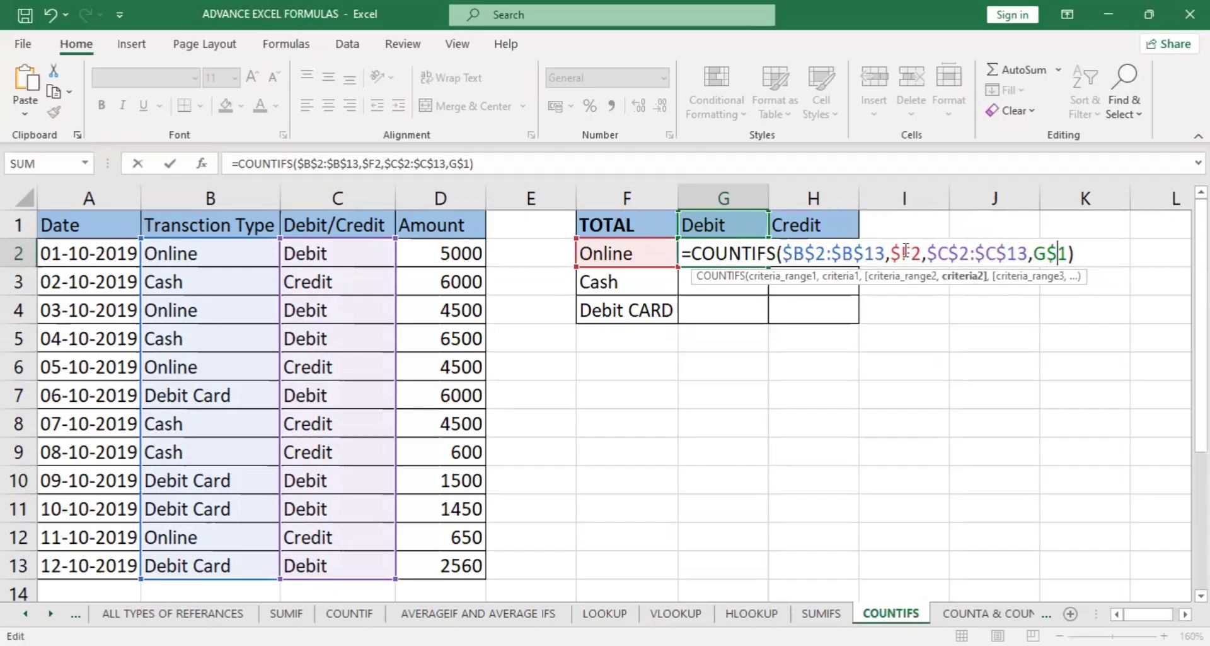
{"action": "key", "text": "Return"}
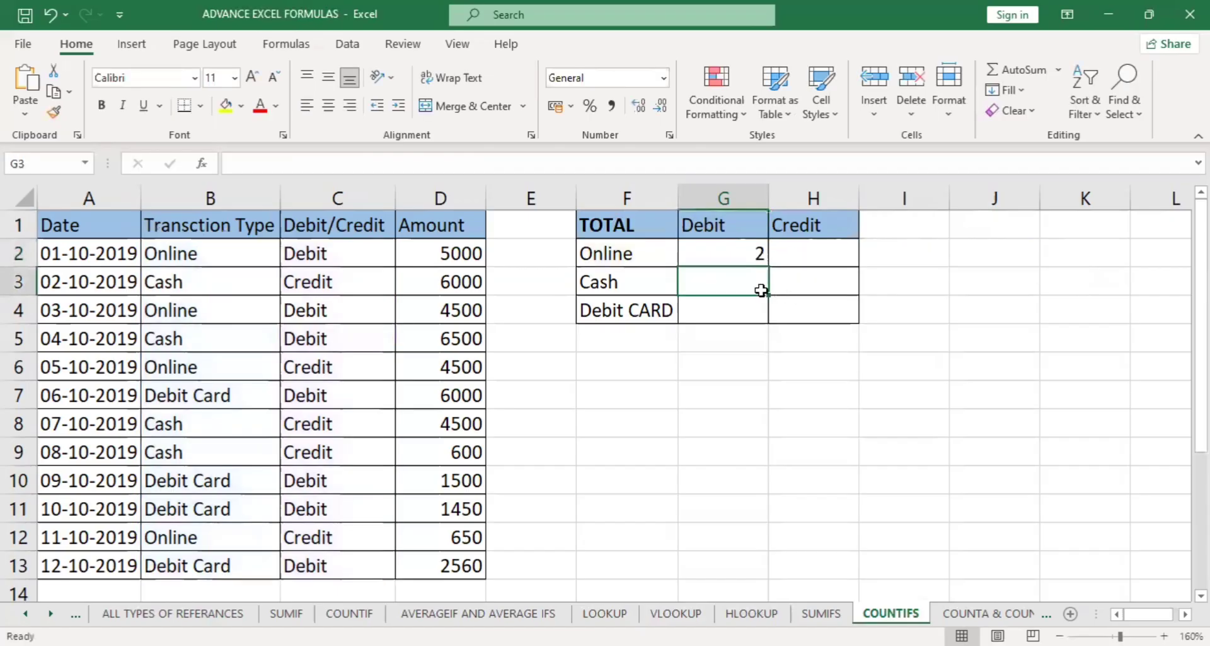
Fill the G2 COUNTIFS formula across the Debit and Credit columns through H4.
{"action": "left_click", "coordinate": [713, 259]}
{"action": "left_click_drag", "start_coordinate": [770, 268], "coordinate": [851, 321]}
{"action": "left_click", "coordinate": [885, 414]}
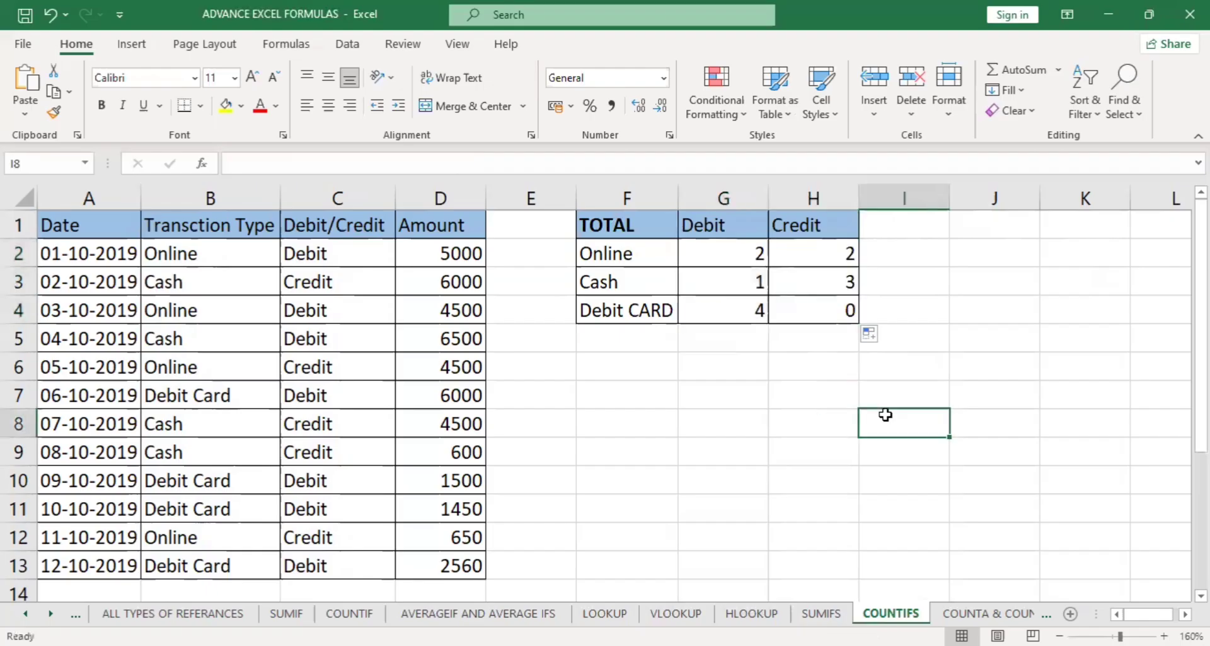
Review the mixed references in the G2 COUNTIFS formula and look at the SUMIFS sheet for comparison.
{"action": "double_click", "coordinate": [754, 247]}
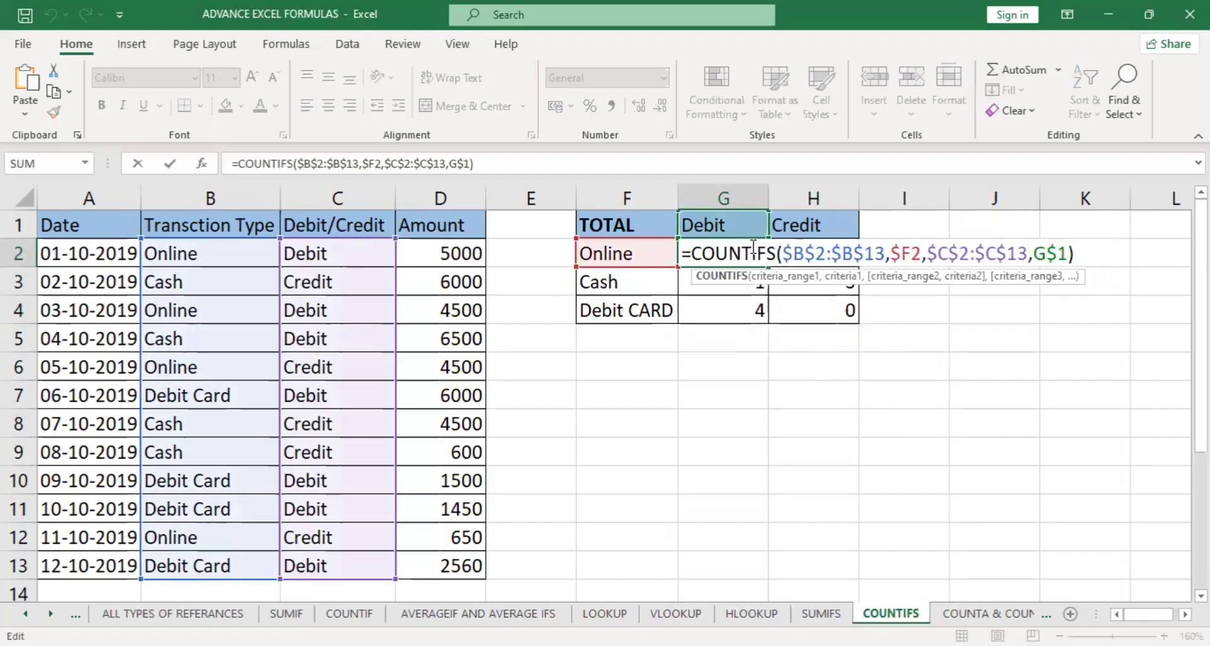
{"action": "key", "text": "Return"}
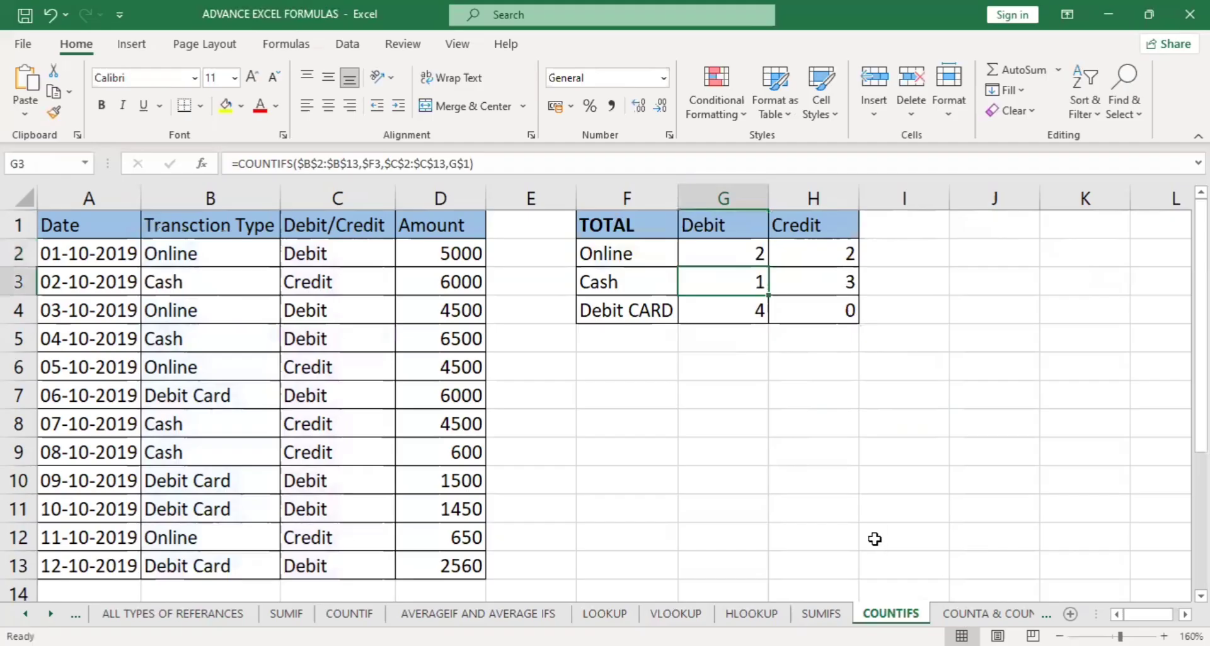
{"action": "left_click", "coordinate": [838, 612]}
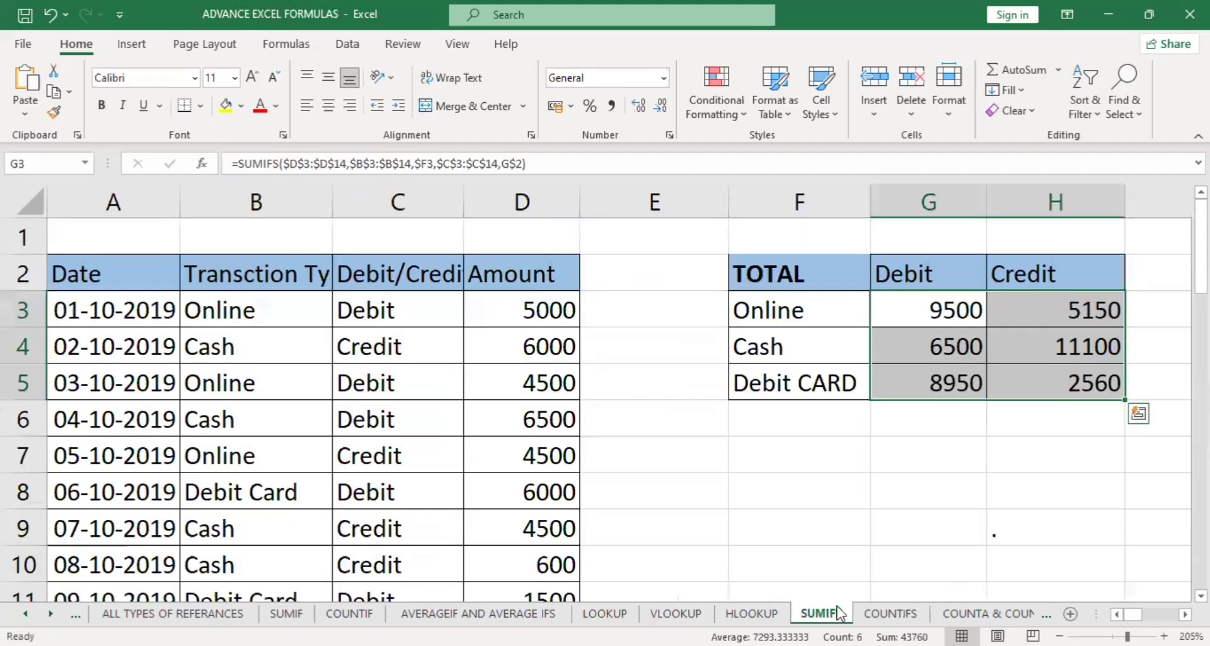
{"action": "left_click", "coordinate": [890, 613]}
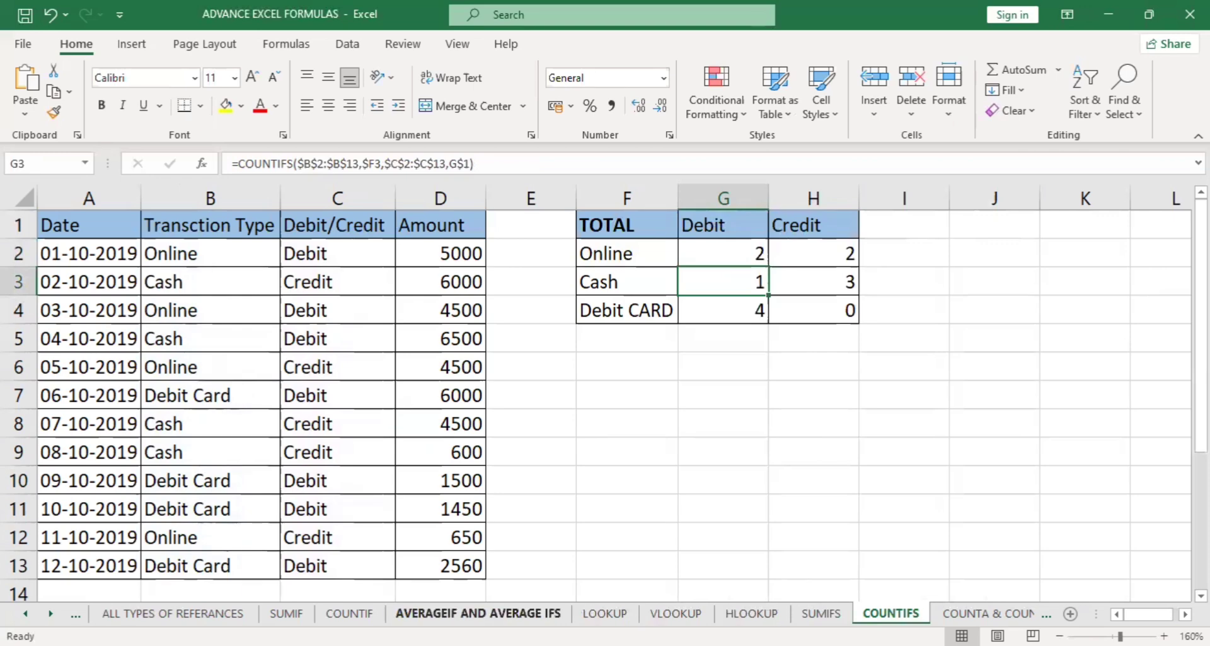
Clear the averages in G20:G22 on the AVERAGEIF AND AVERAGE IFS sheet.
{"action": "left_click", "coordinate": [477, 613]}
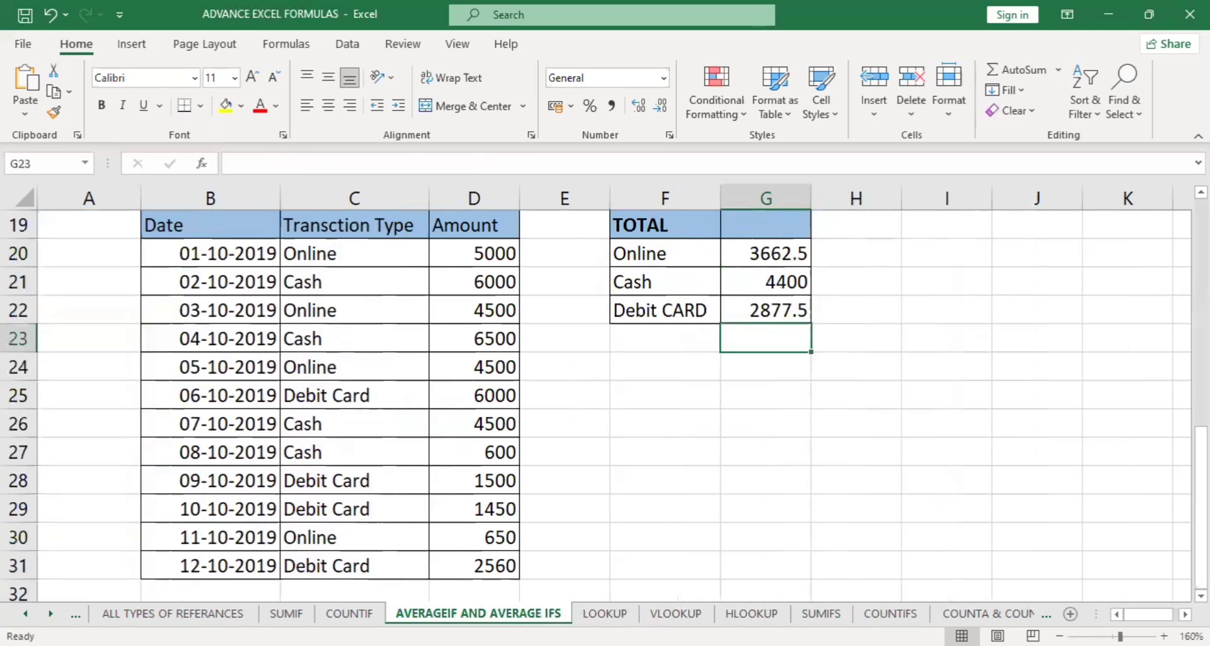
{"action": "scroll", "coordinate": [680, 496], "scroll_direction": "up", "scroll_amount": 2}
{"action": "left_click_drag", "start_coordinate": [757, 426], "coordinate": [758, 472]}
{"action": "key", "text": "Delete"}
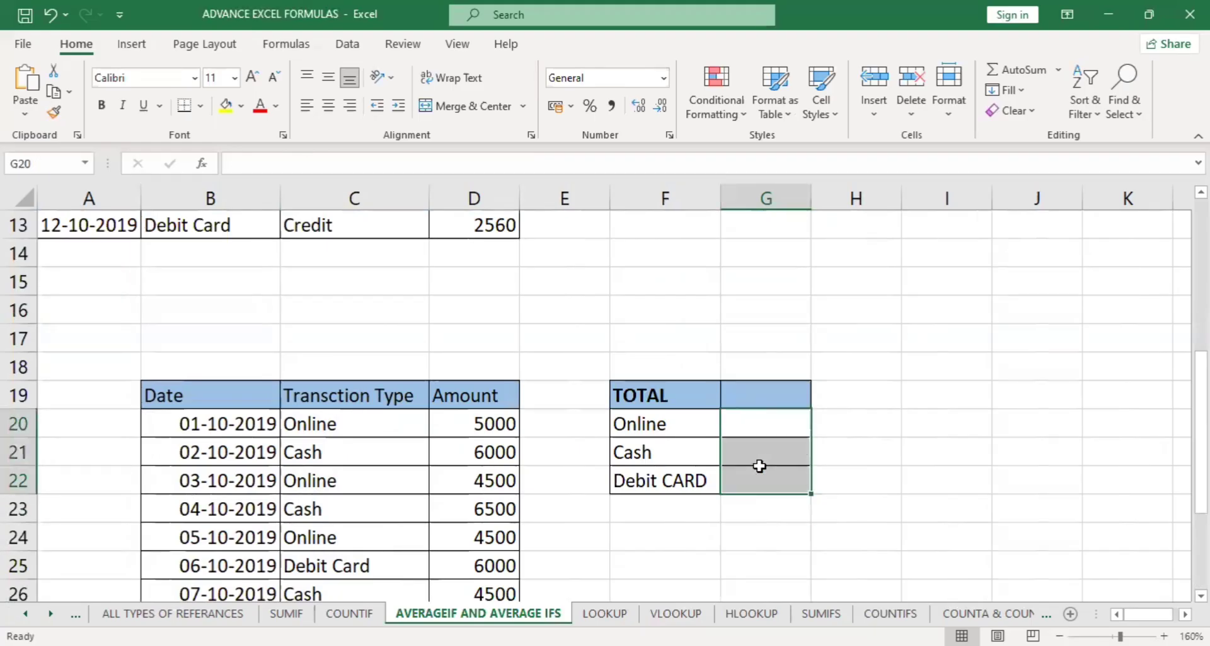
Begin an AVERAGEIF formula in G20 with the transaction types C20:C31 as the range.
{"action": "left_click", "coordinate": [768, 433]}
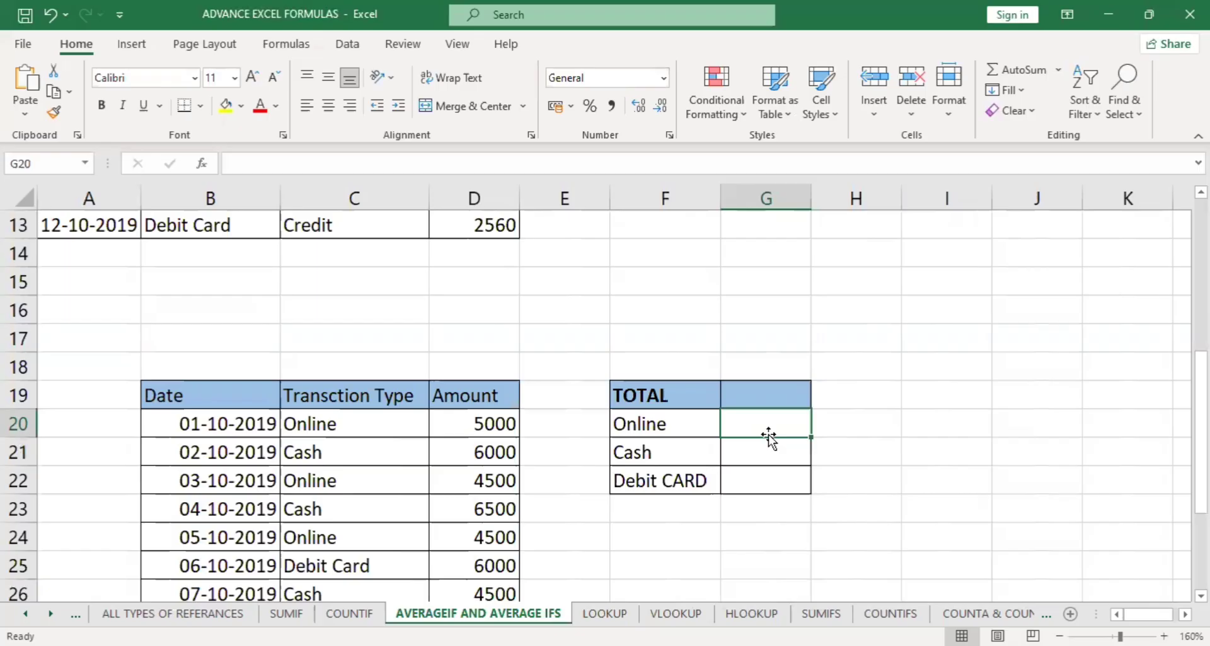
{"action": "type", "text": "="}
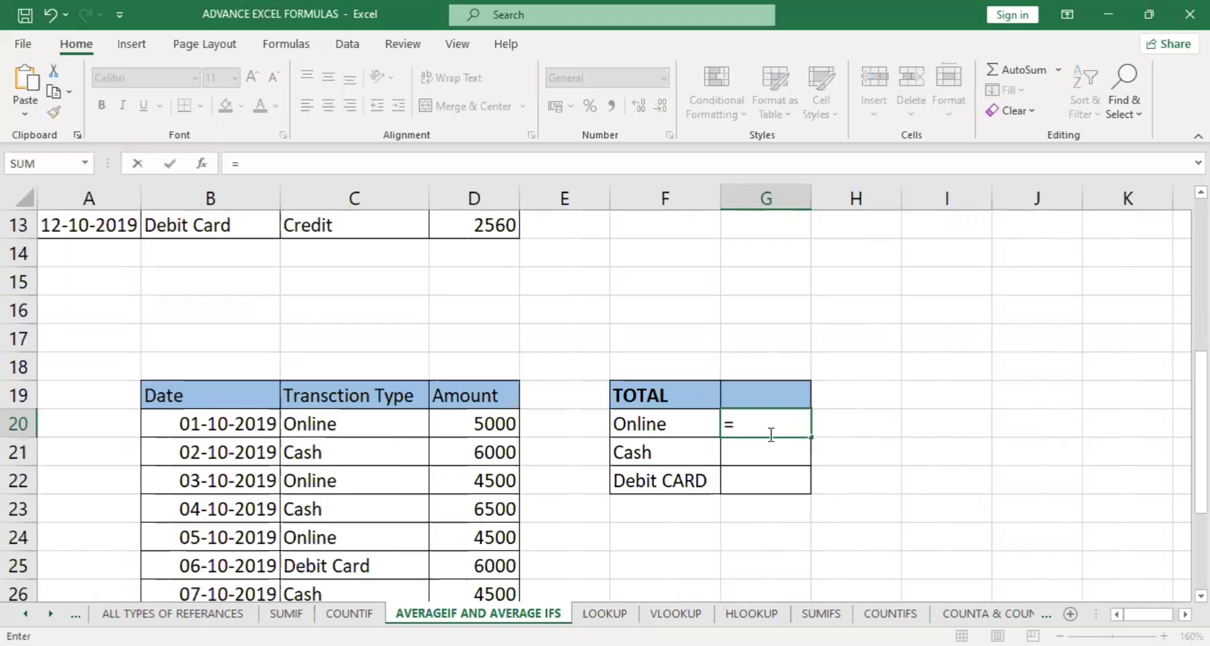
{"action": "type", "text": "AVERAGEIF("}
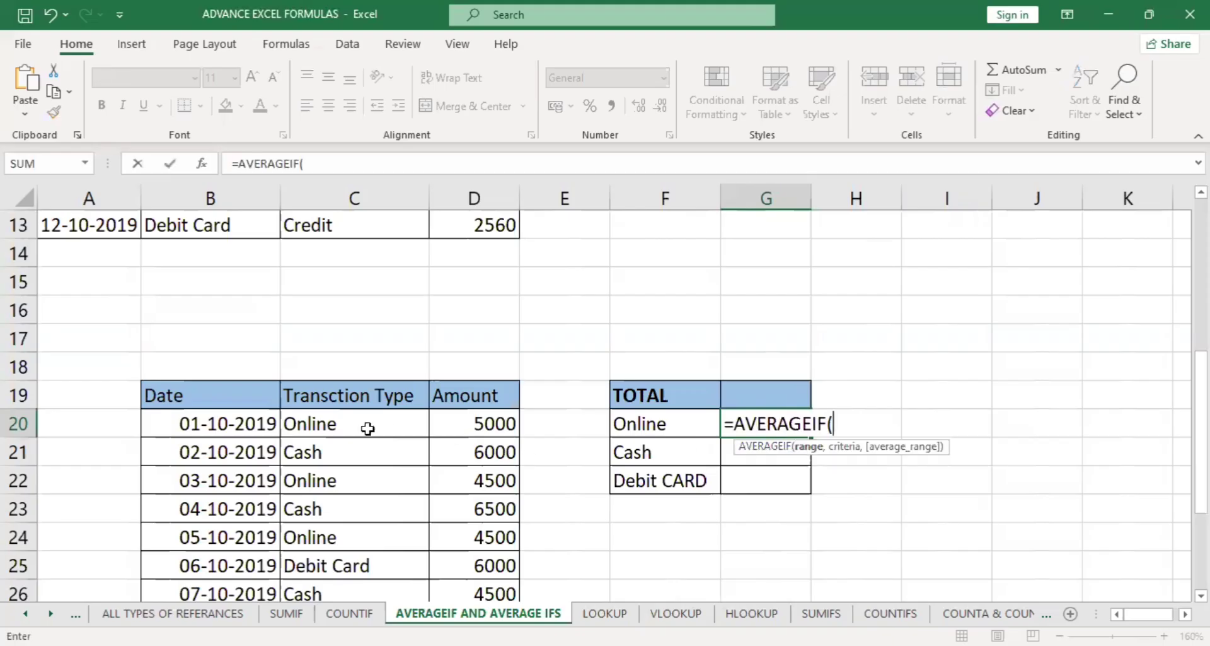
{"action": "left_click", "coordinate": [335, 424]}
{"action": "left_click_drag", "start_coordinate": [332, 485], "coordinate": [377, 533]}
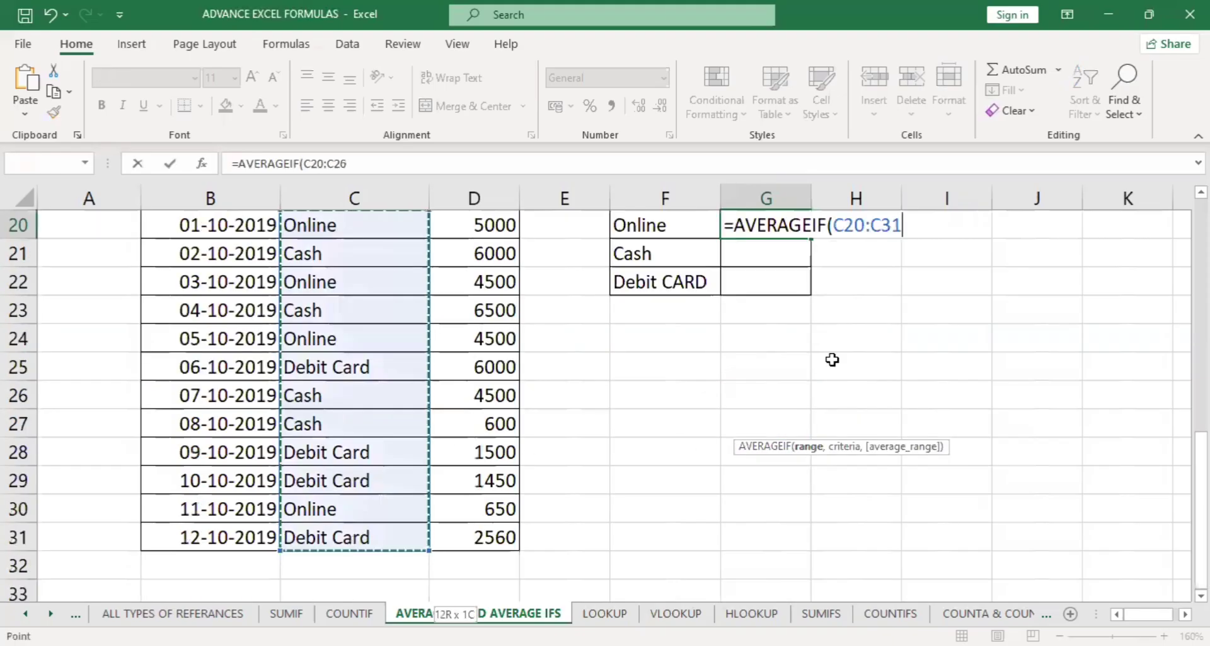
{"action": "scroll", "coordinate": [832, 359], "scroll_direction": "up", "scroll_amount": 1}
{"action": "type", "text": ","}
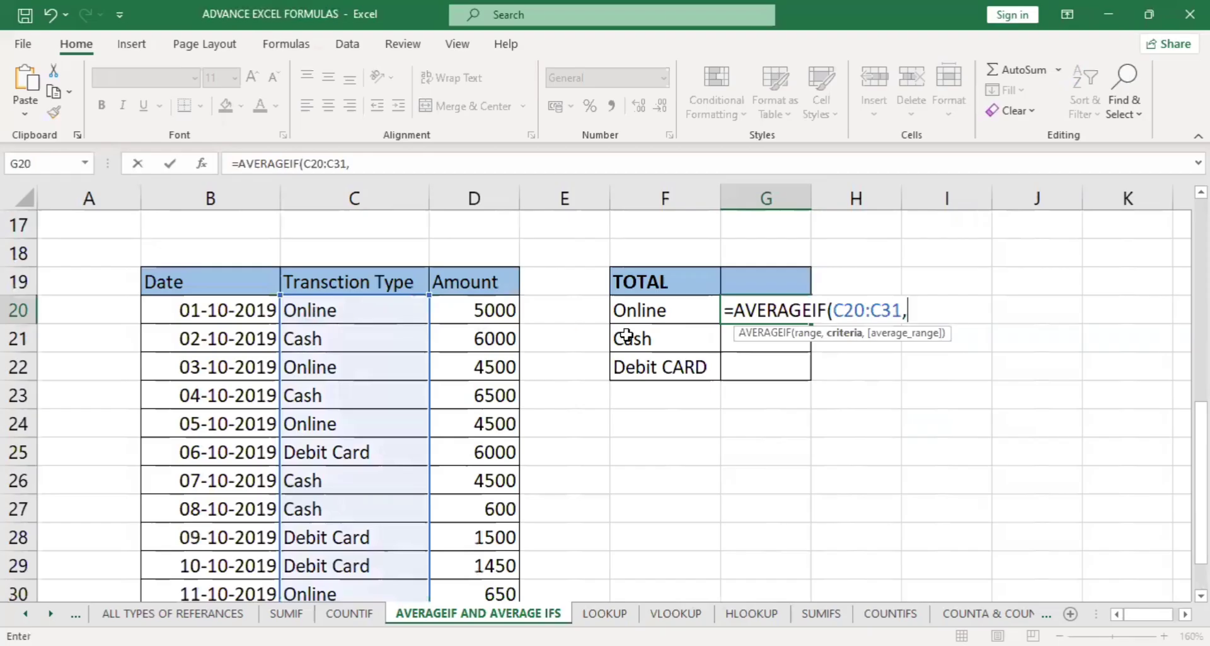
Add the Online label F20 as the criterion and the amounts D20:D31 as the average range, and close the formula.
{"action": "left_click", "coordinate": [659, 315]}
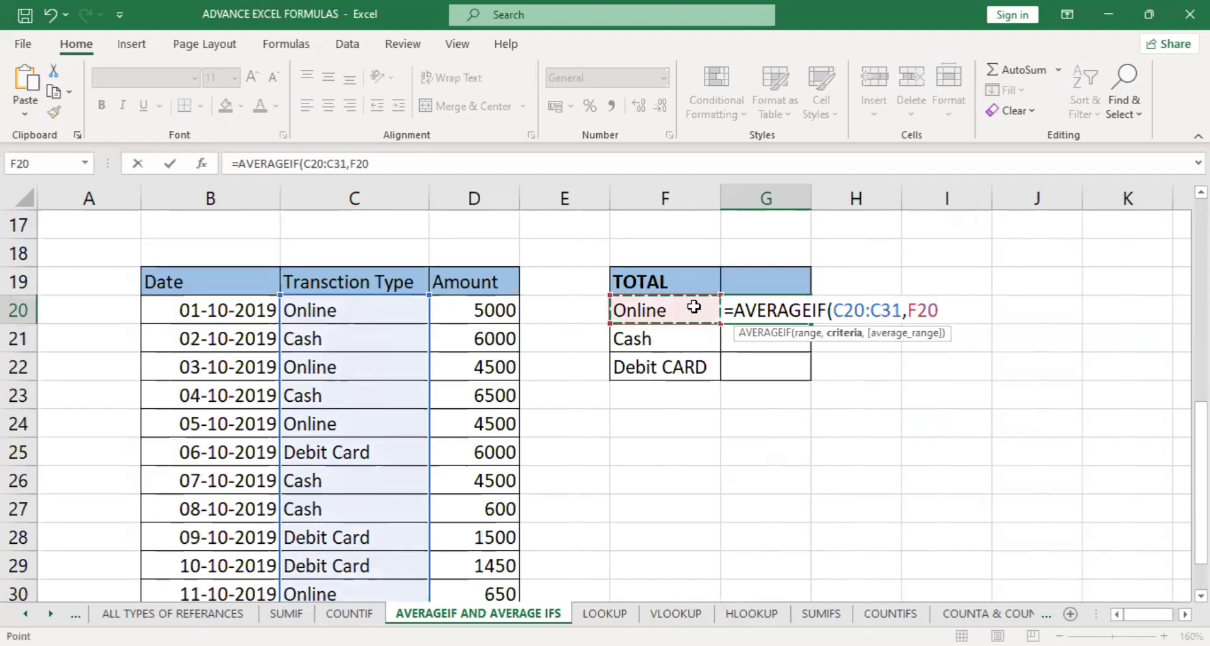
{"action": "type", "text": ","}
{"action": "left_click", "coordinate": [479, 311]}
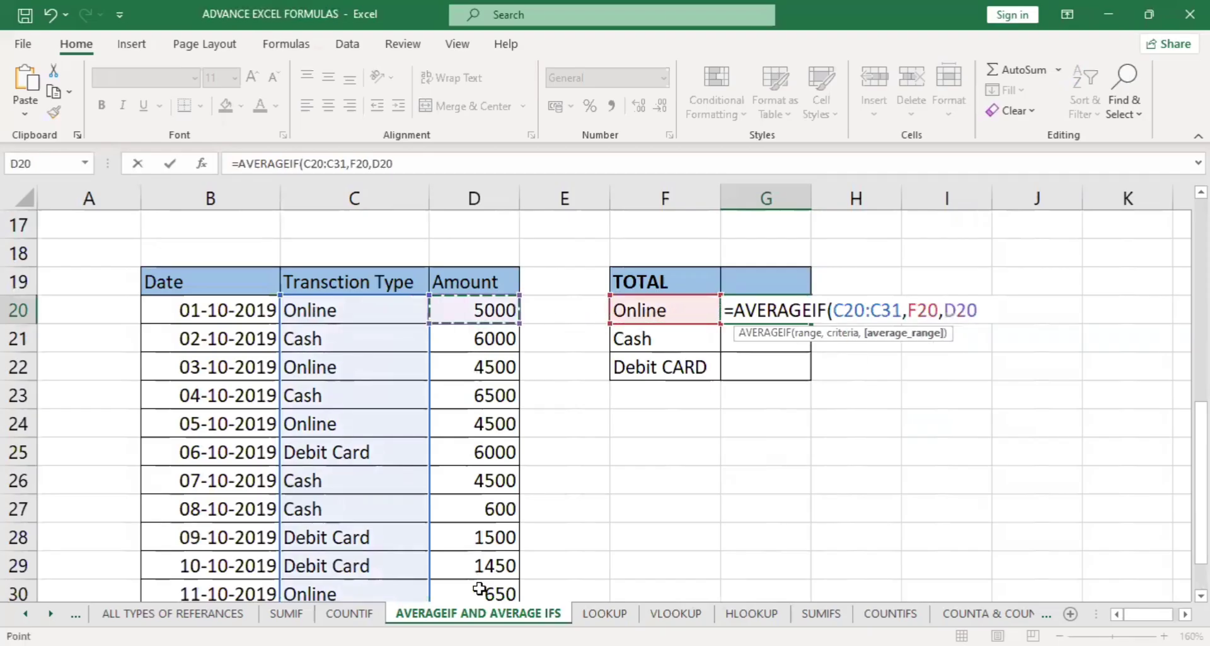
{"action": "left_click_drag", "start_coordinate": [479, 589], "coordinate": [501, 542]}
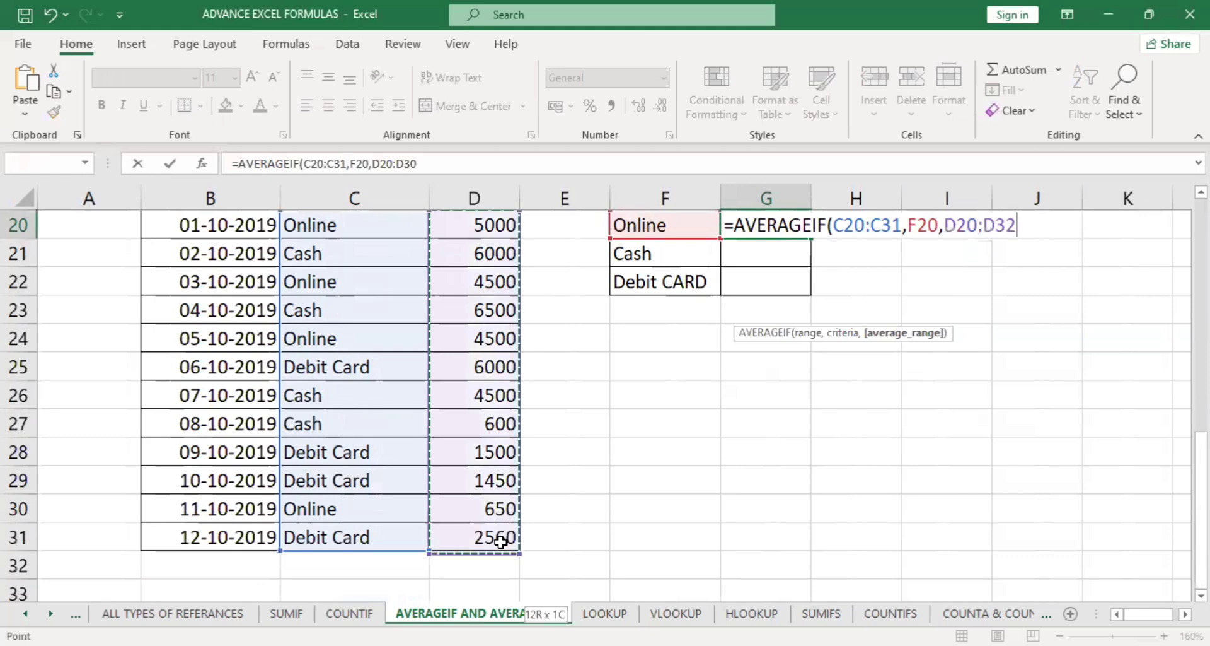
{"action": "key", "text": "shift+Up"}
{"action": "type", "text": ")"}
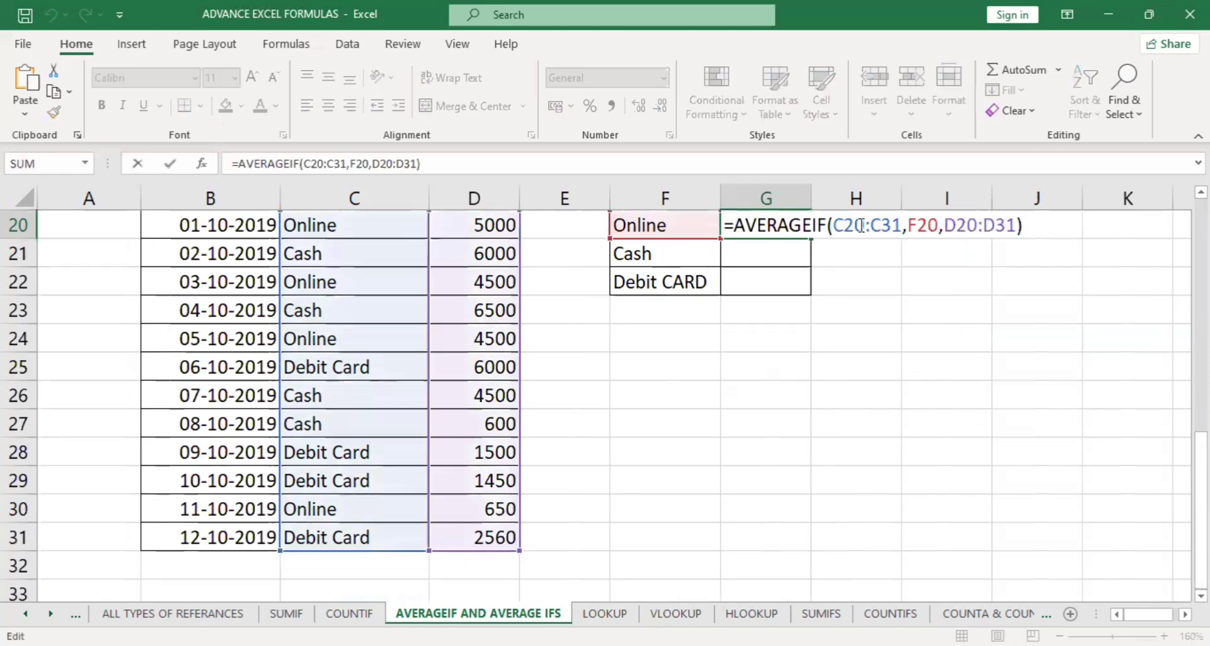
Make the AVERAGEIF ranges absolute as $C$20:$C$31 and $D$20:$D$31, and fill the formula down to G22.
{"action": "left_click", "coordinate": [810, 249]}
{"action": "key", "text": "F4"}
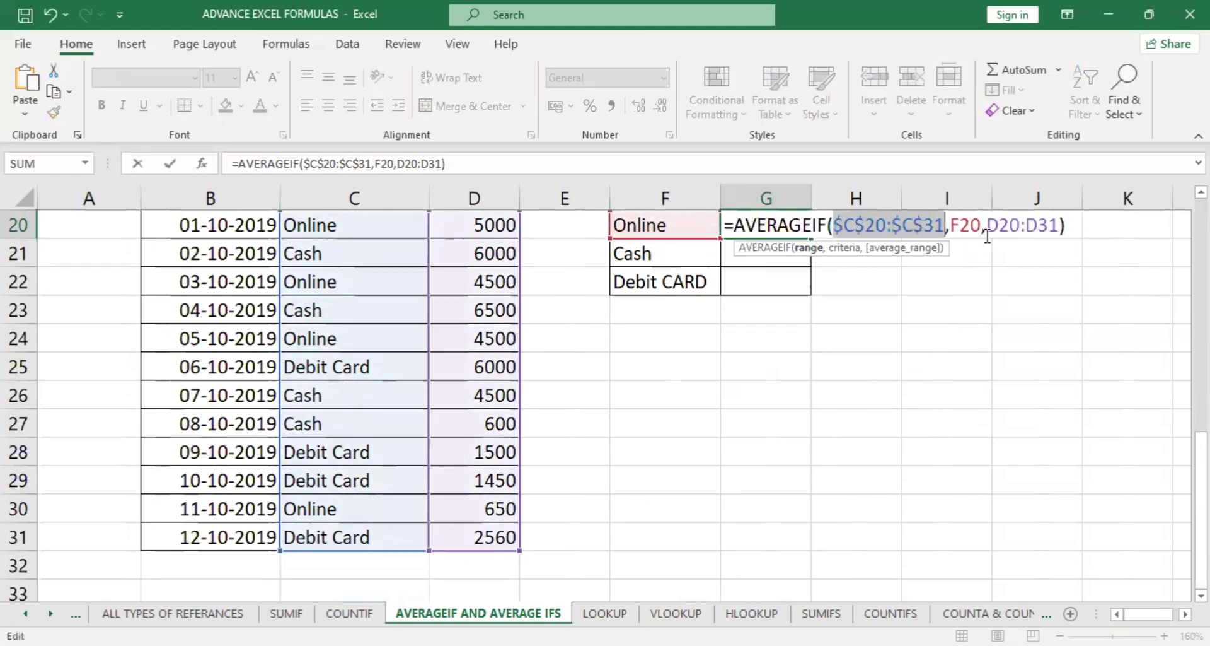
{"action": "left_click", "coordinate": [924, 250]}
{"action": "key", "text": "F4"}
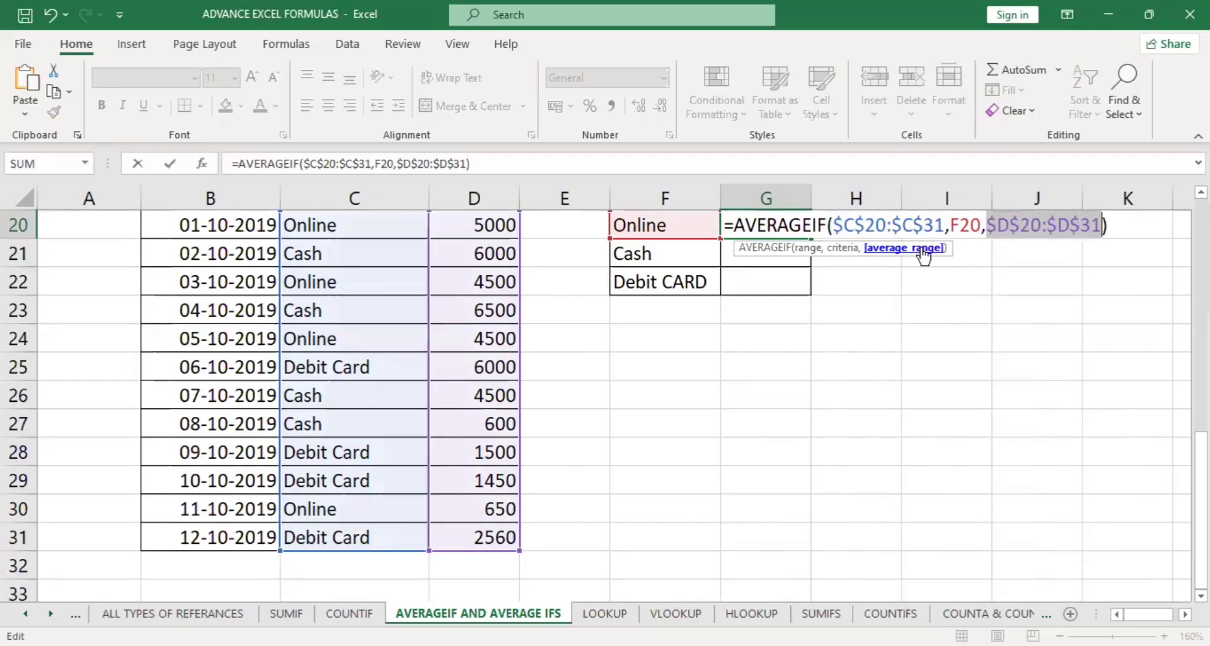
{"action": "key", "text": "Return"}
{"action": "left_click", "coordinate": [788, 224]}
{"action": "left_click_drag", "start_coordinate": [810, 239], "coordinate": [782, 284]}
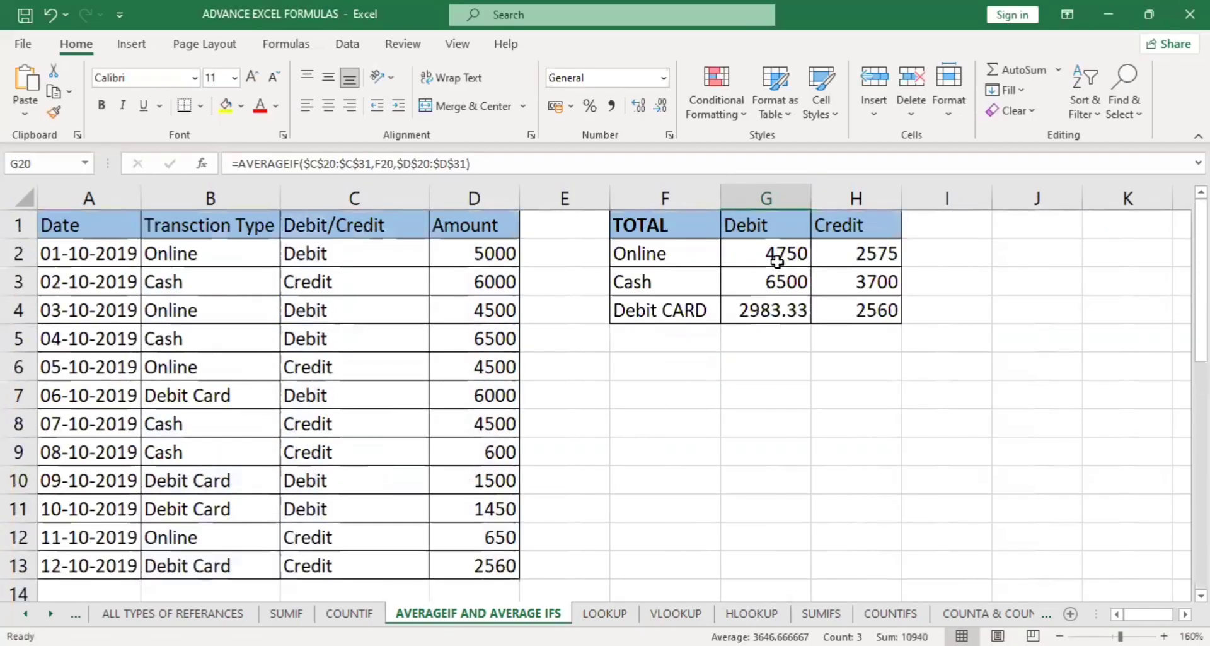
Clear the Debit and Credit averages in G2:H4 of the upper summary table.
{"action": "left_click_drag", "start_coordinate": [781, 255], "coordinate": [857, 325]}
{"action": "key", "text": "Delete"}
{"action": "left_click", "coordinate": [840, 378]}
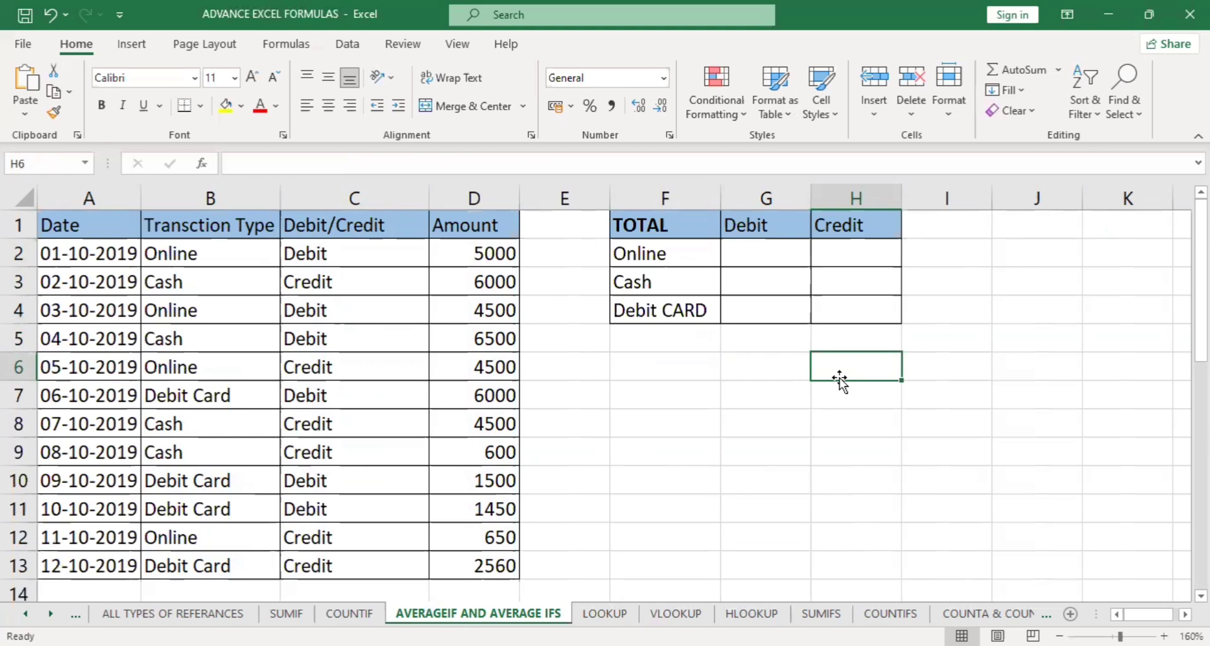
Clear the Debit and Credit totals in G3:H5 on the SUMIFS sheet.
{"action": "left_click", "coordinate": [827, 614]}
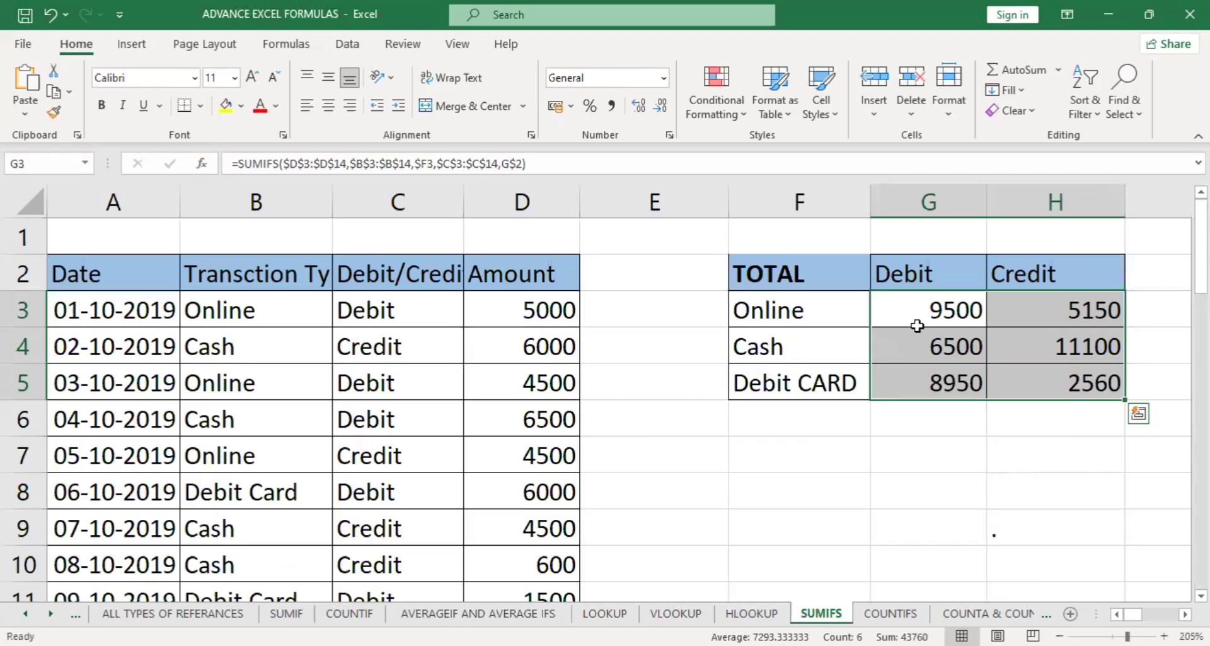
{"action": "left_click", "coordinate": [922, 318]}
{"action": "left_click_drag", "start_coordinate": [1032, 386], "coordinate": [1045, 399]}
{"action": "key", "text": "Delete"}
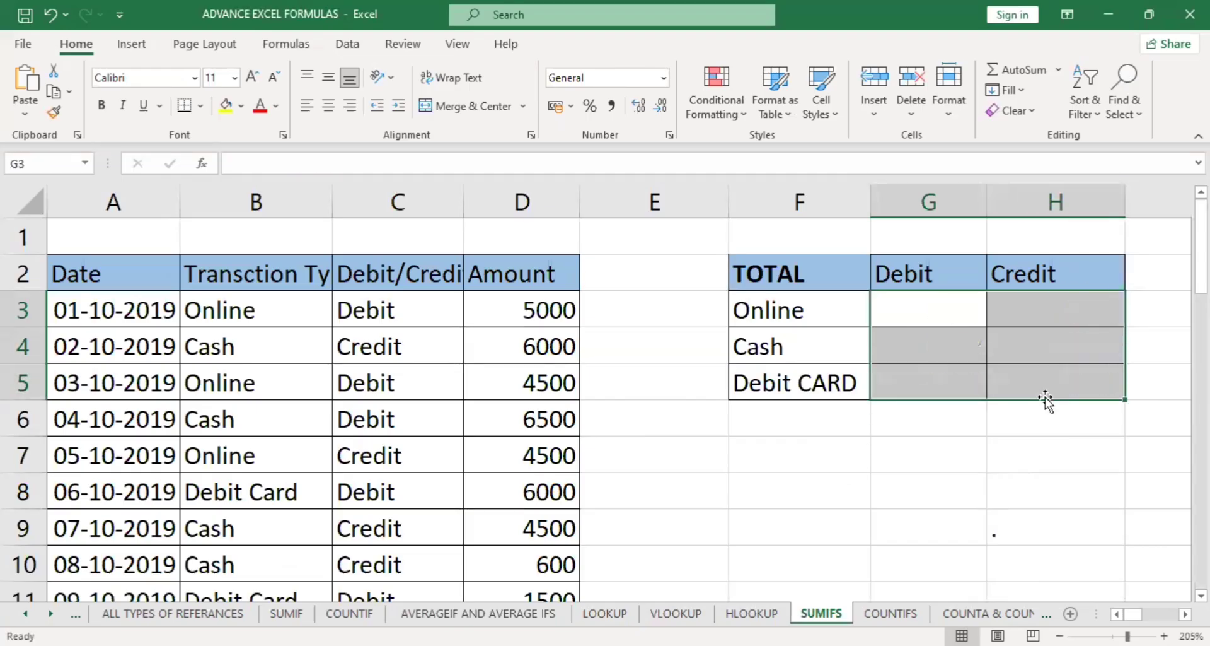
{"action": "left_click", "coordinate": [772, 310]}
{"action": "left_click_drag", "start_coordinate": [902, 274], "coordinate": [888, 314]}
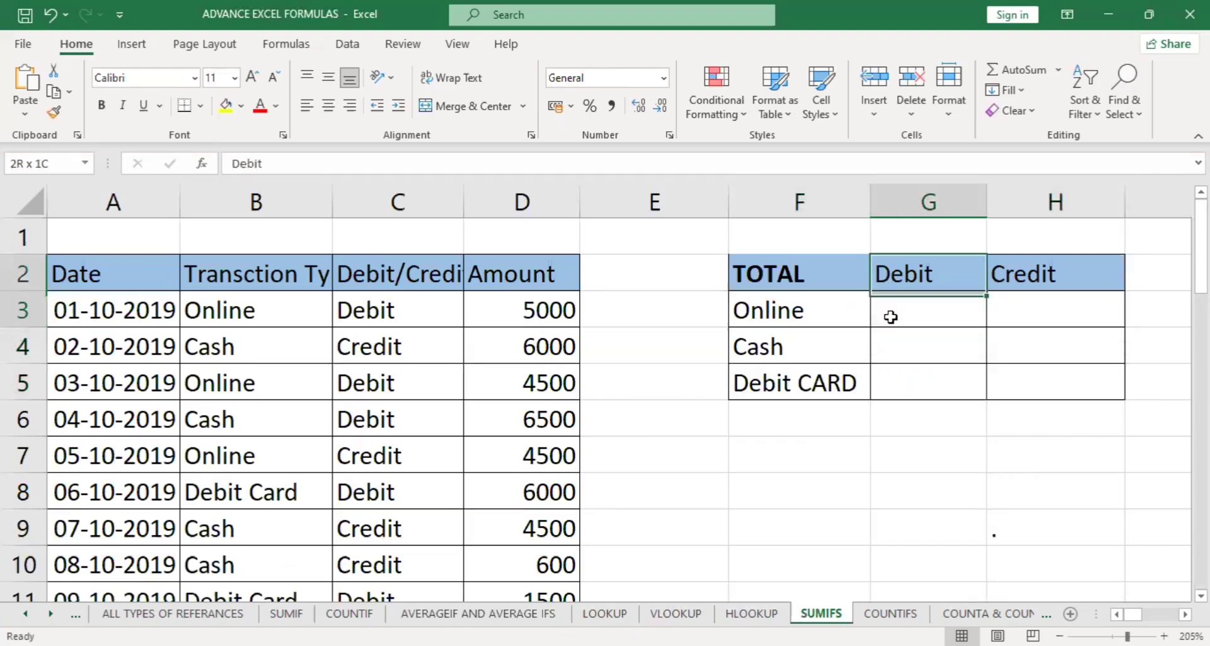
{"action": "left_click_drag", "start_coordinate": [804, 318], "coordinate": [914, 311]}
{"action": "left_click_drag", "start_coordinate": [1015, 273], "coordinate": [1034, 311]}
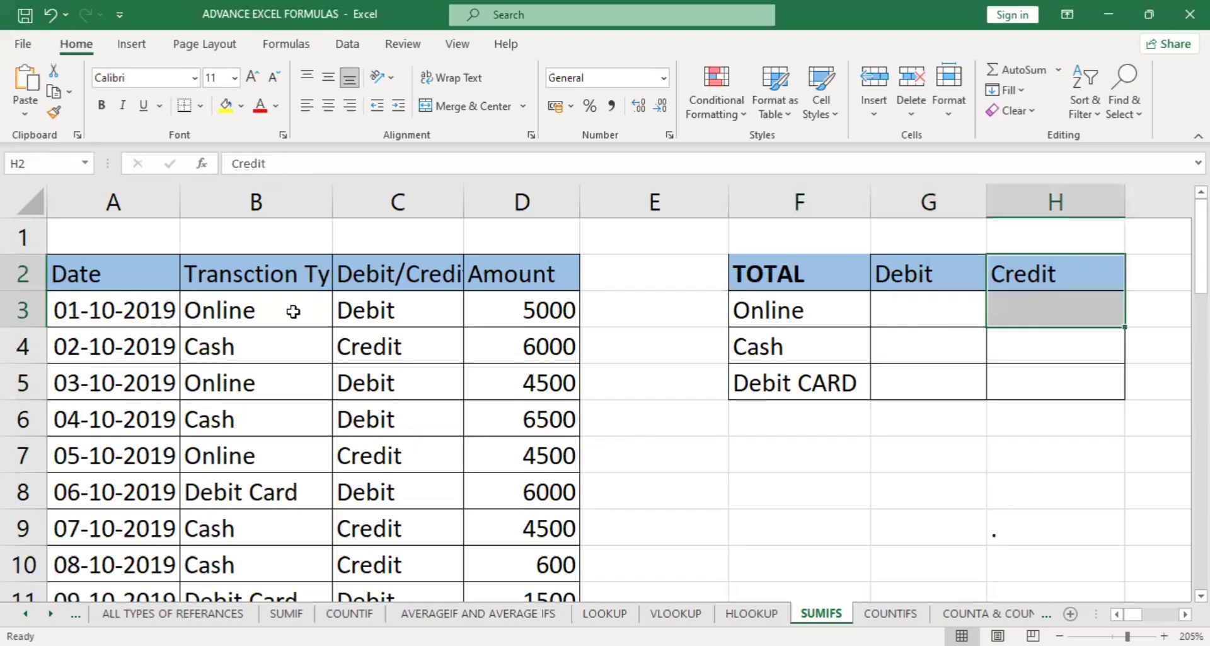
{"action": "left_click_drag", "start_coordinate": [285, 311], "coordinate": [400, 313]}
Start a SUMIFS formula in G3 with the amounts D3:D14 as the sum range.
{"action": "left_click", "coordinate": [928, 320]}
{"action": "type", "text": "="}
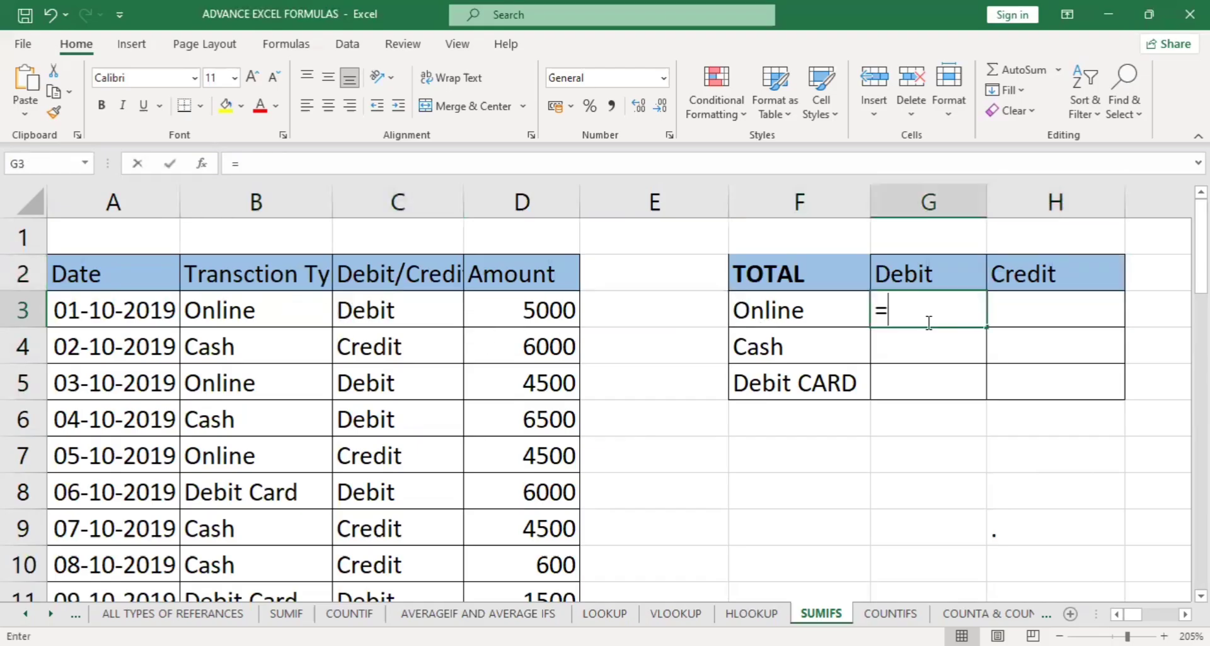
{"action": "type", "text": "sum"}
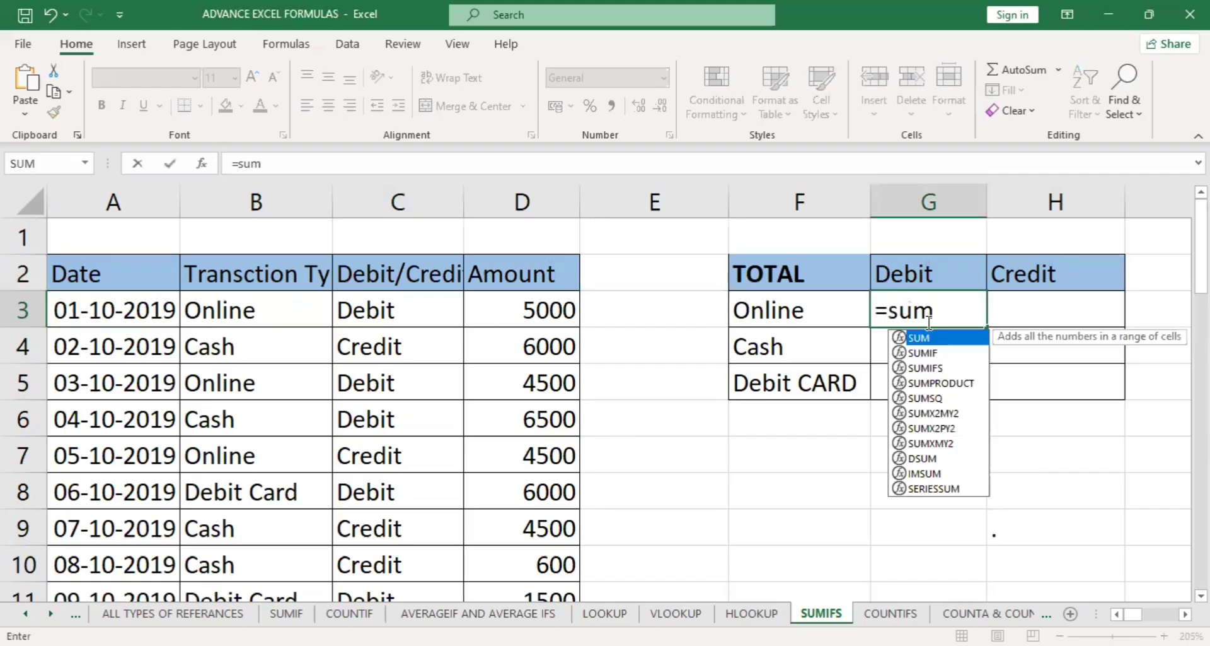
{"action": "double_click", "coordinate": [971, 366]}
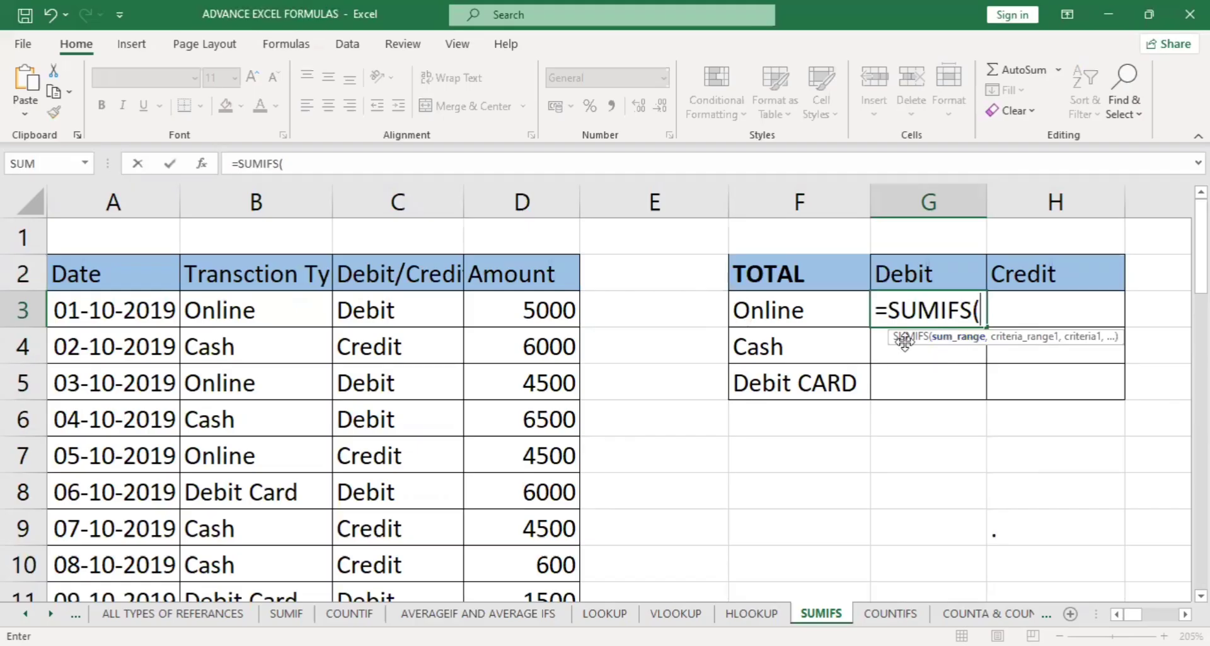
{"action": "left_click_drag", "start_coordinate": [535, 312], "coordinate": [534, 534]}
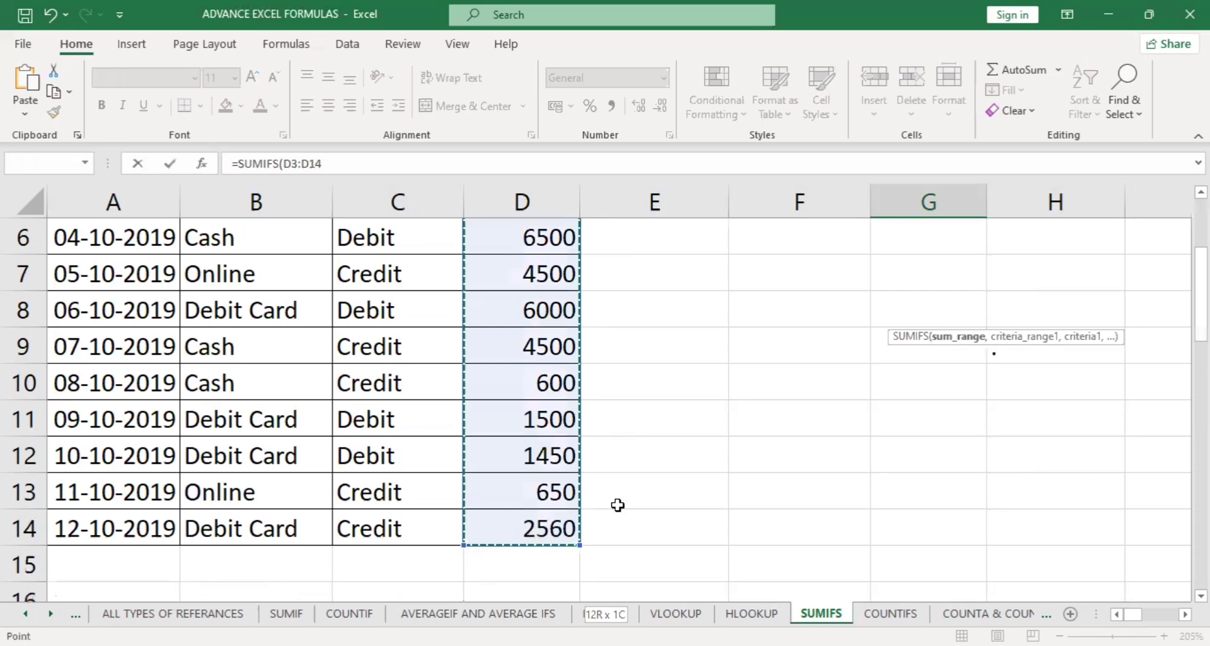
{"action": "type", "text": ","}
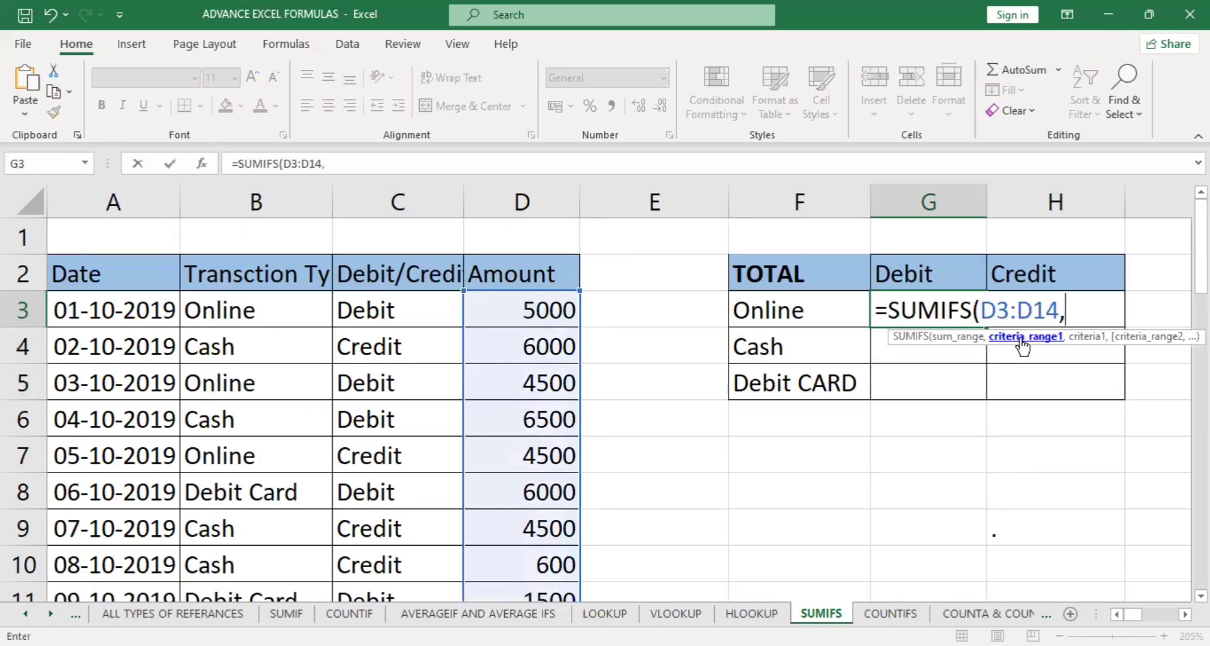
Add the transaction types B3:B14 as the first criteria range and the Online label F3 as its criterion.
{"action": "left_click", "coordinate": [280, 311]}
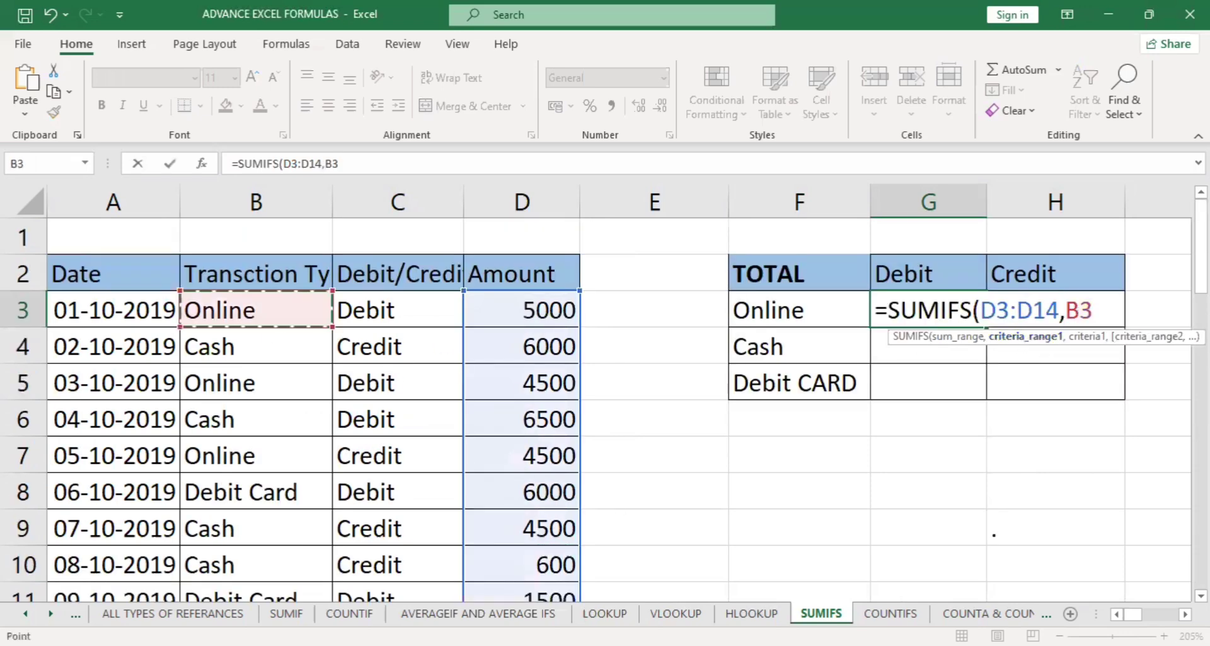
{"action": "left_click_drag", "start_coordinate": [280, 310], "coordinate": [284, 581]}
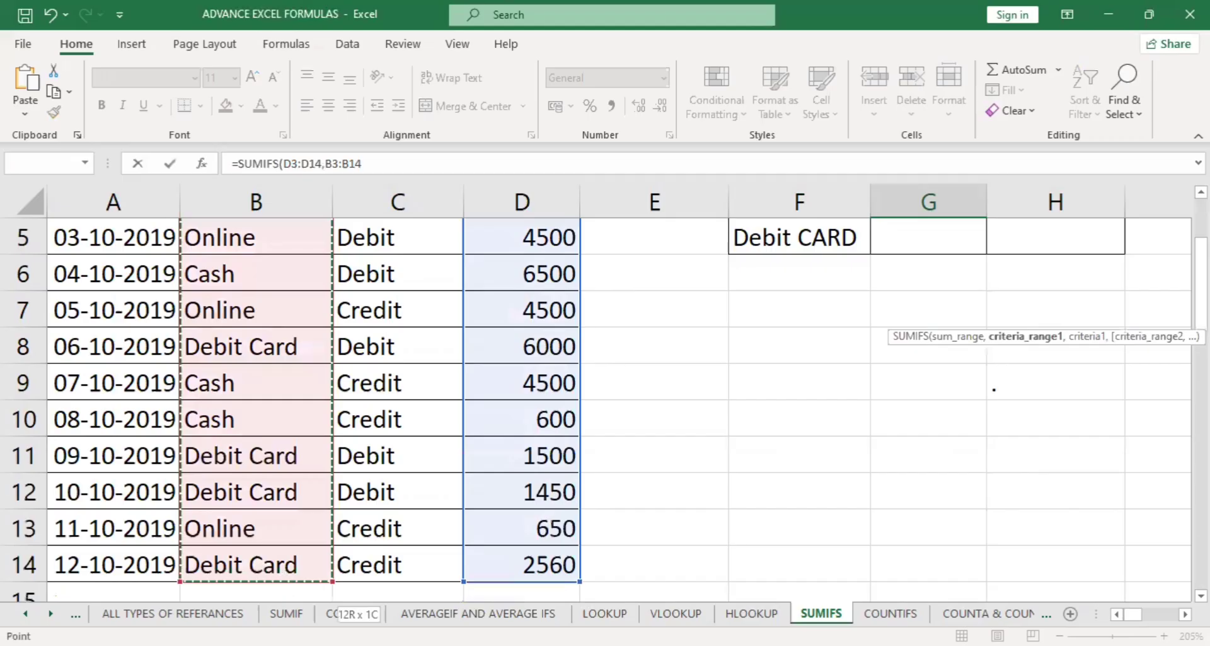
{"action": "type", "text": ","}
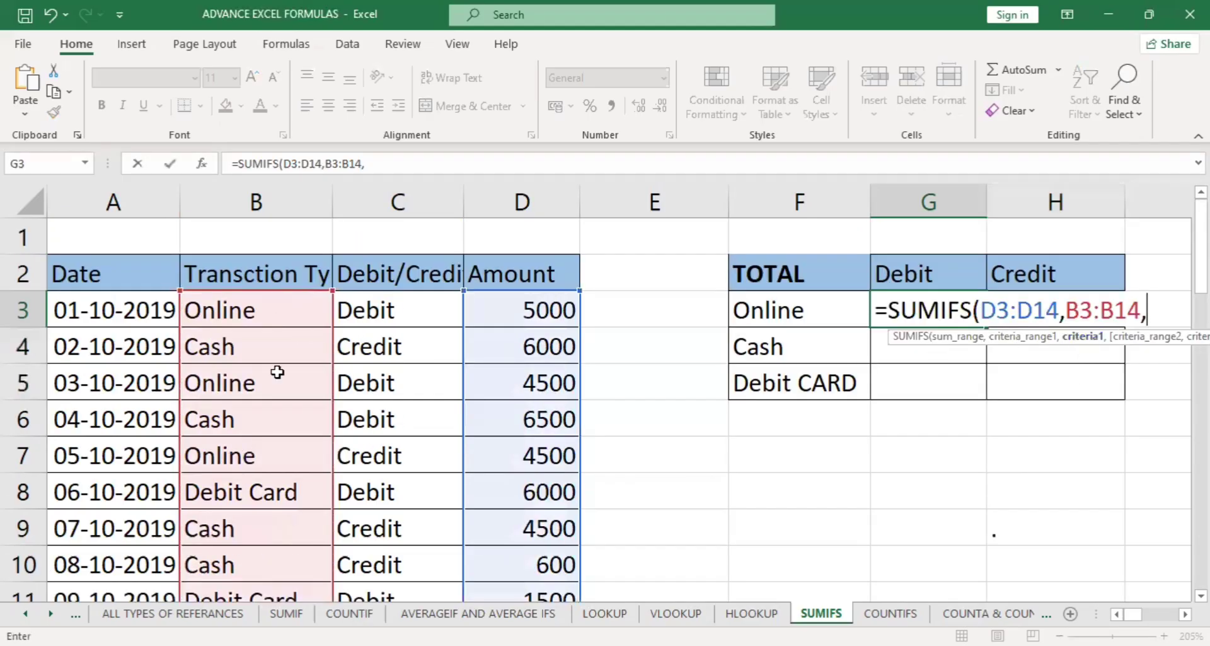
{"action": "left_click", "coordinate": [793, 309]}
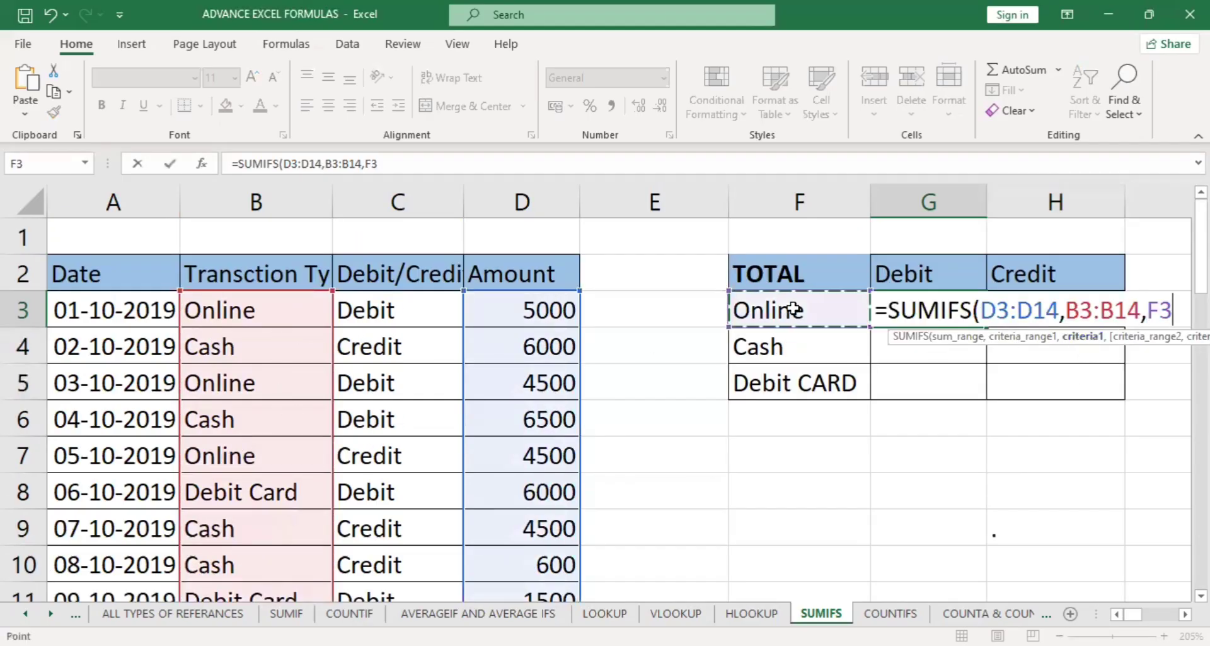
{"action": "type", "text": ","}
Add C3:C14 as the second criteria range with the Debit header G2 as its criterion, and complete the formula.
{"action": "left_click", "coordinate": [385, 311]}
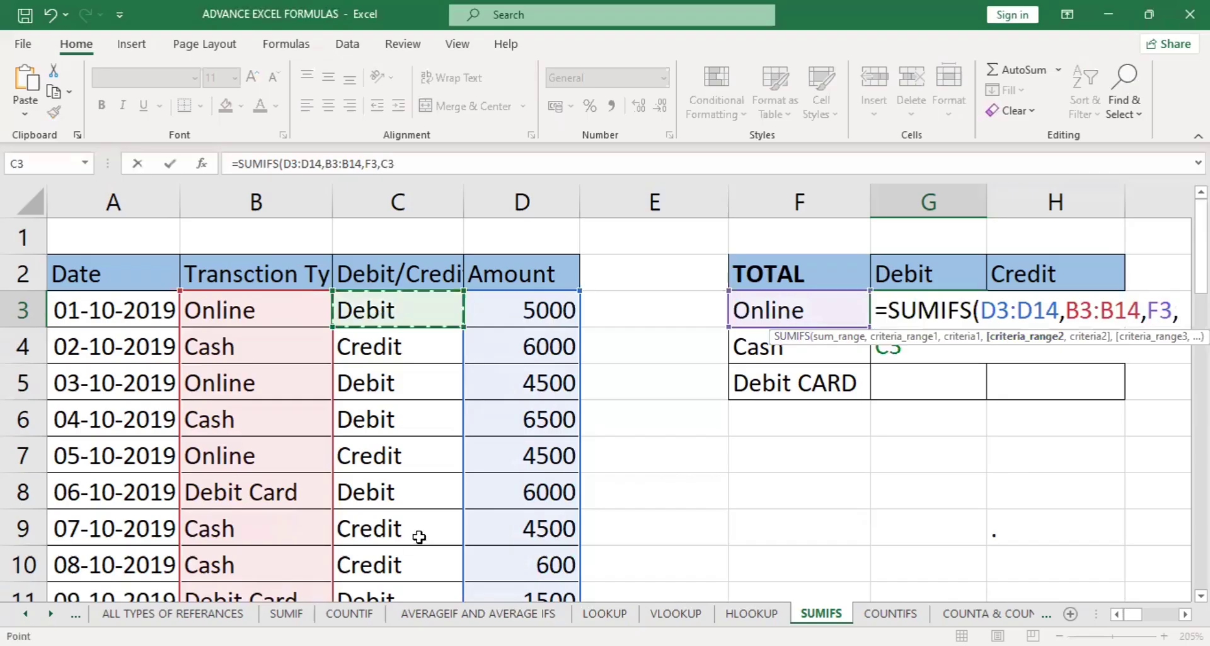
{"action": "key", "text": "ctrl+shift+Down"}
{"action": "type", "text": ","}
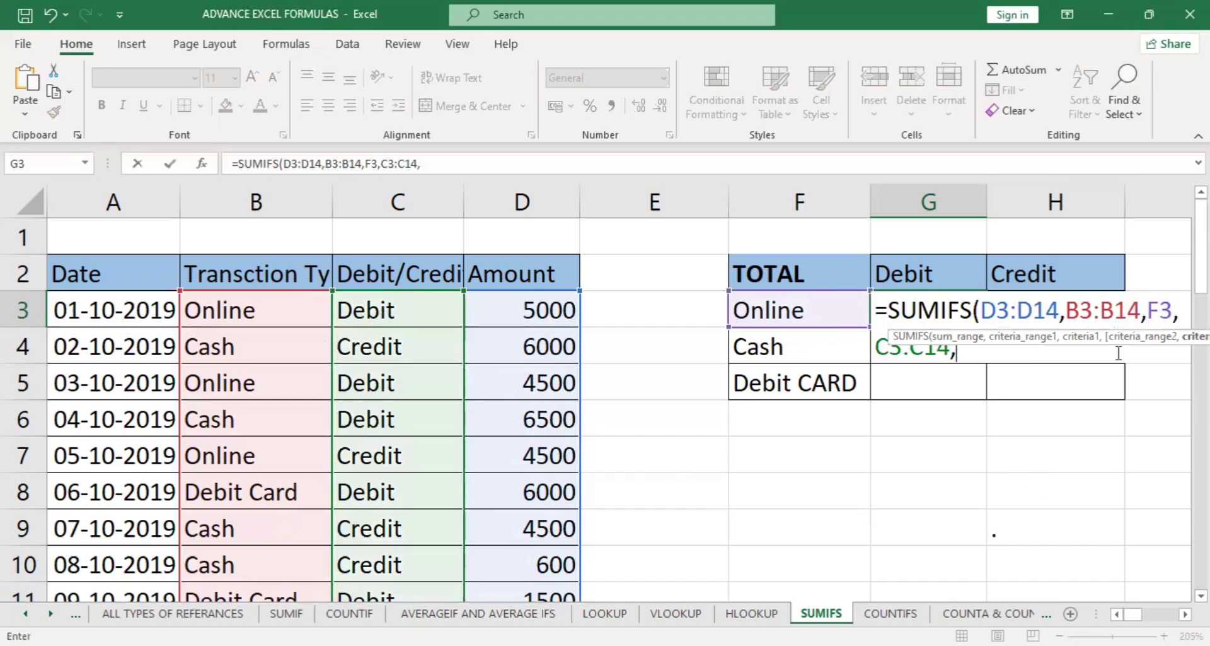
{"action": "left_click", "coordinate": [951, 278]}
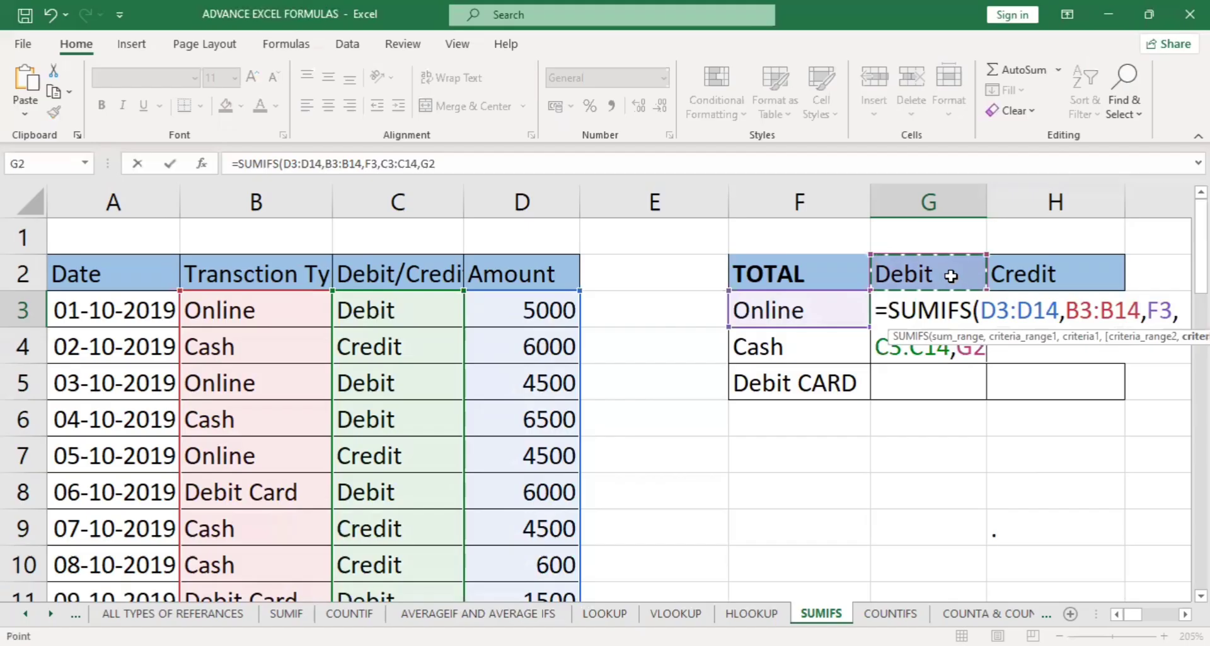
{"action": "key", "text": "Return"}
Make the sum range of the SUMIFS formula in G3 absolute as $D$3:$D$14.
{"action": "left_click", "coordinate": [938, 308]}
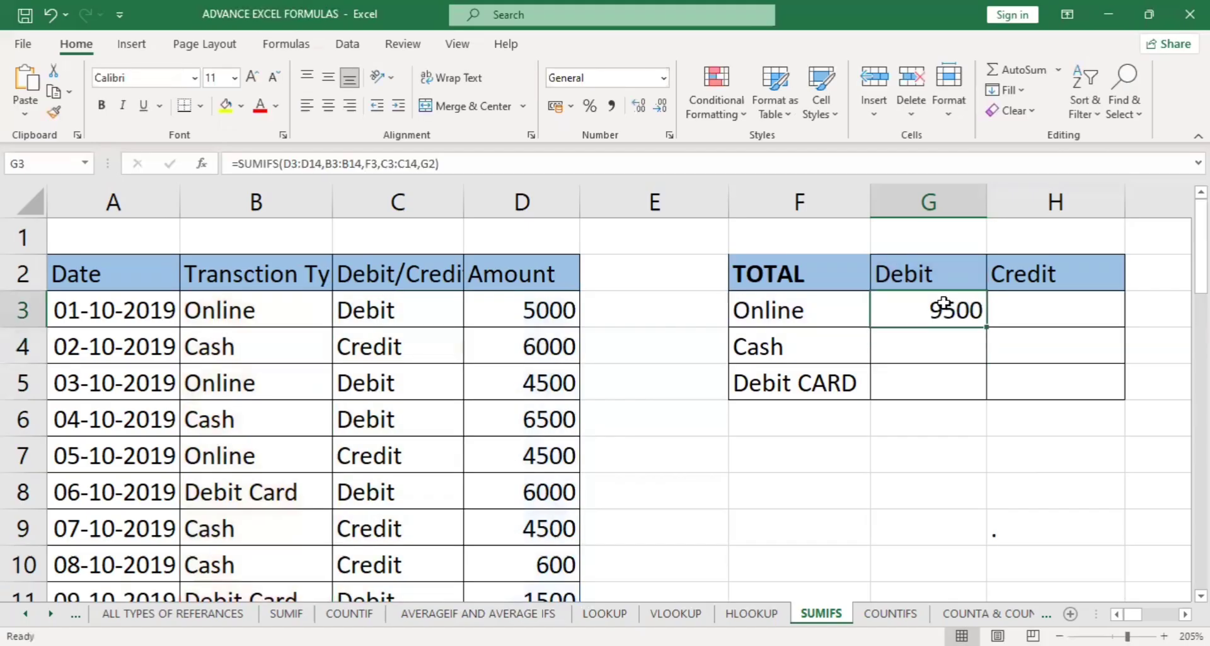
{"action": "double_click", "coordinate": [945, 306]}
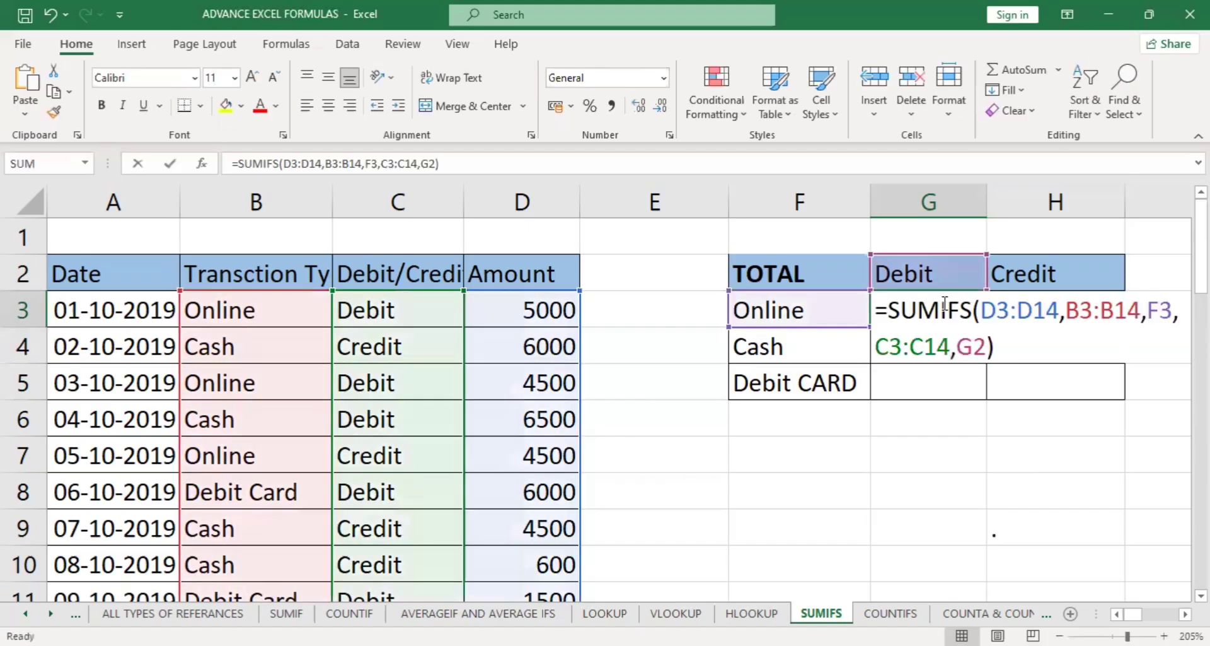
{"action": "left_click", "coordinate": [1007, 323]}
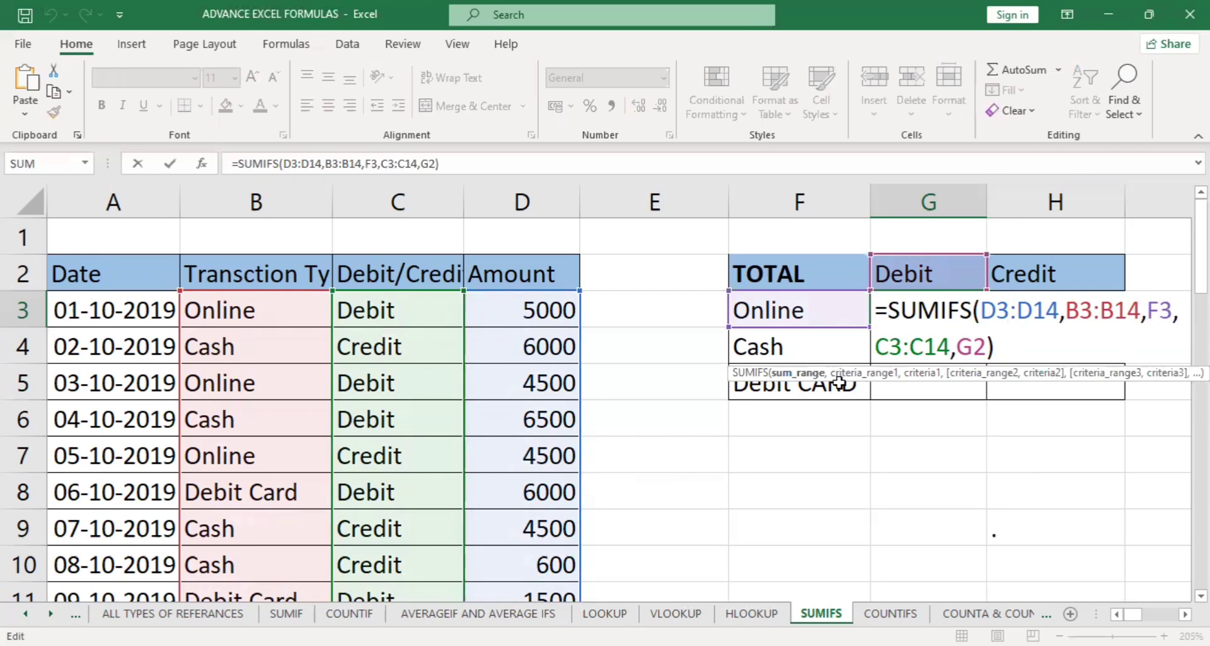
{"action": "left_click", "coordinate": [817, 373]}
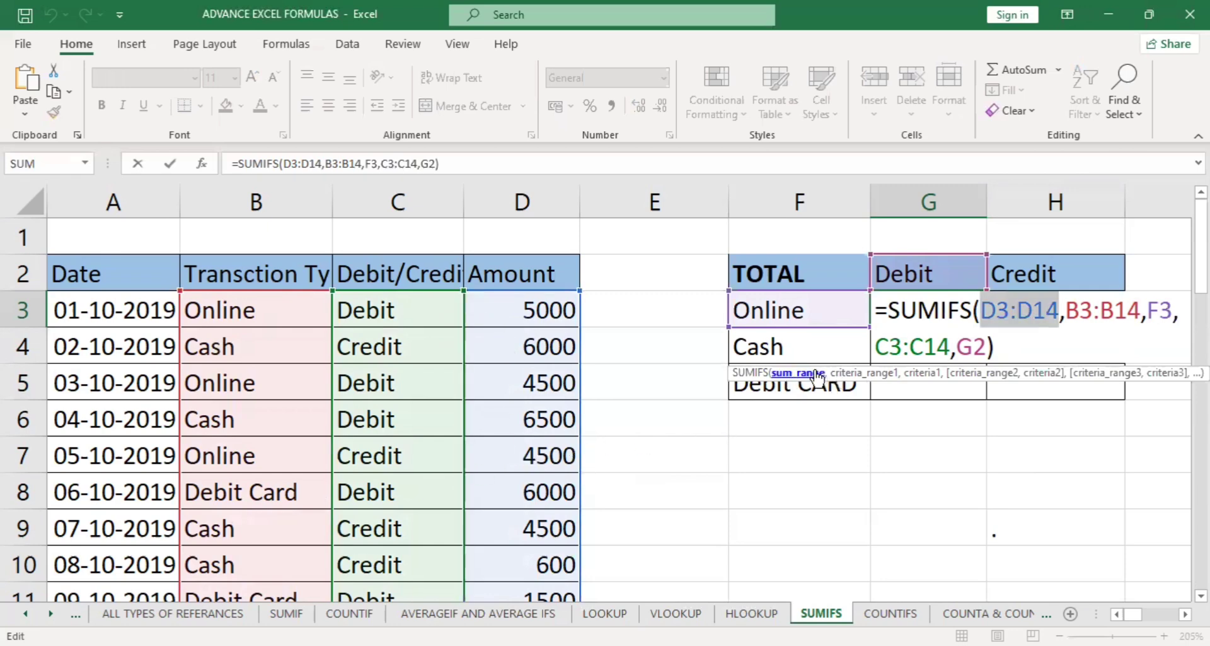
{"action": "key", "text": "F4"}
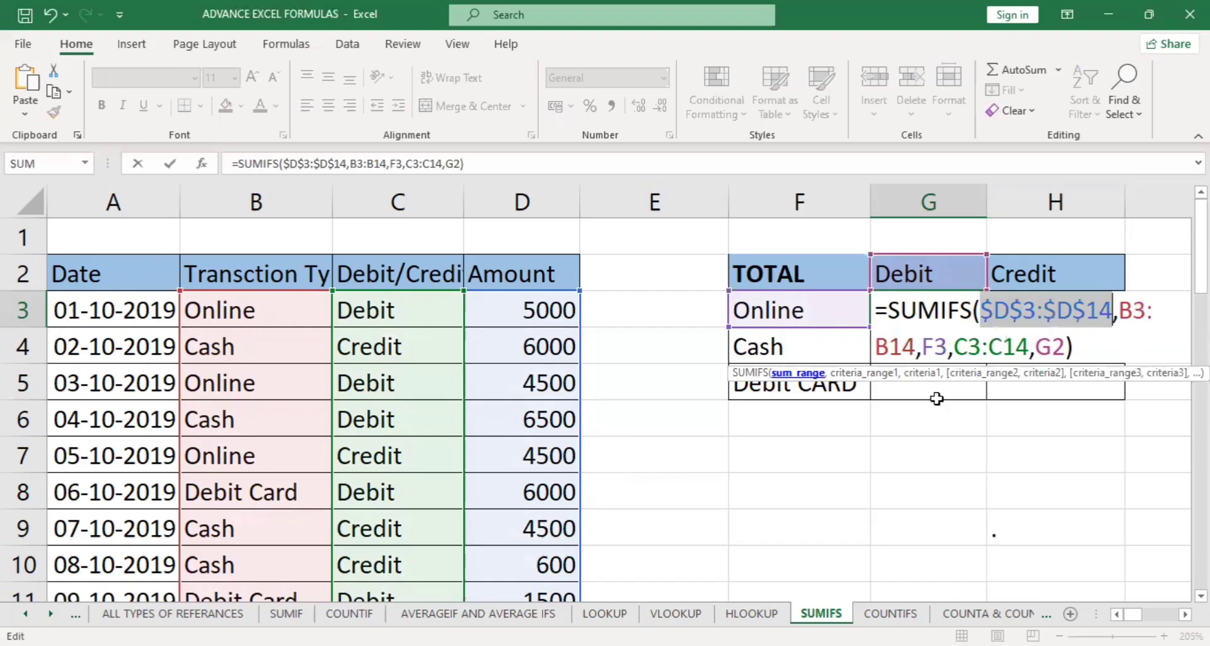
Make both SUMIFS criteria ranges absolute as $B$3:$B$14 and $C$3:$C$14.
{"action": "left_click", "coordinate": [857, 375]}
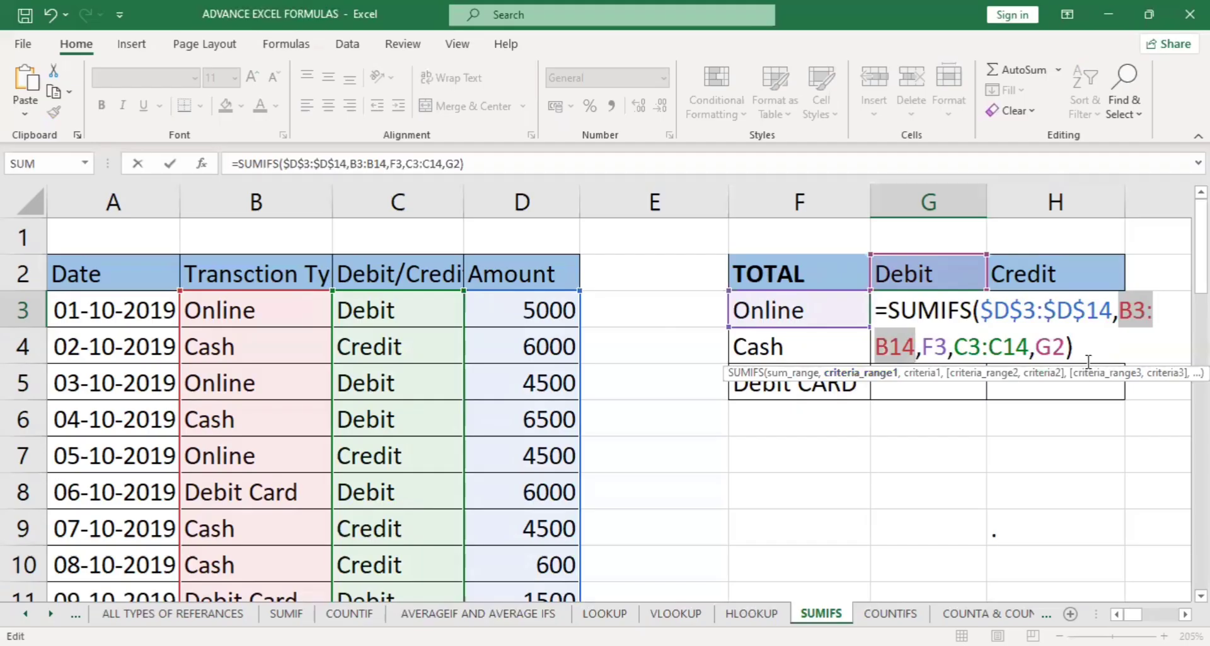
{"action": "left_click_drag", "start_coordinate": [1132, 307], "coordinate": [903, 350]}
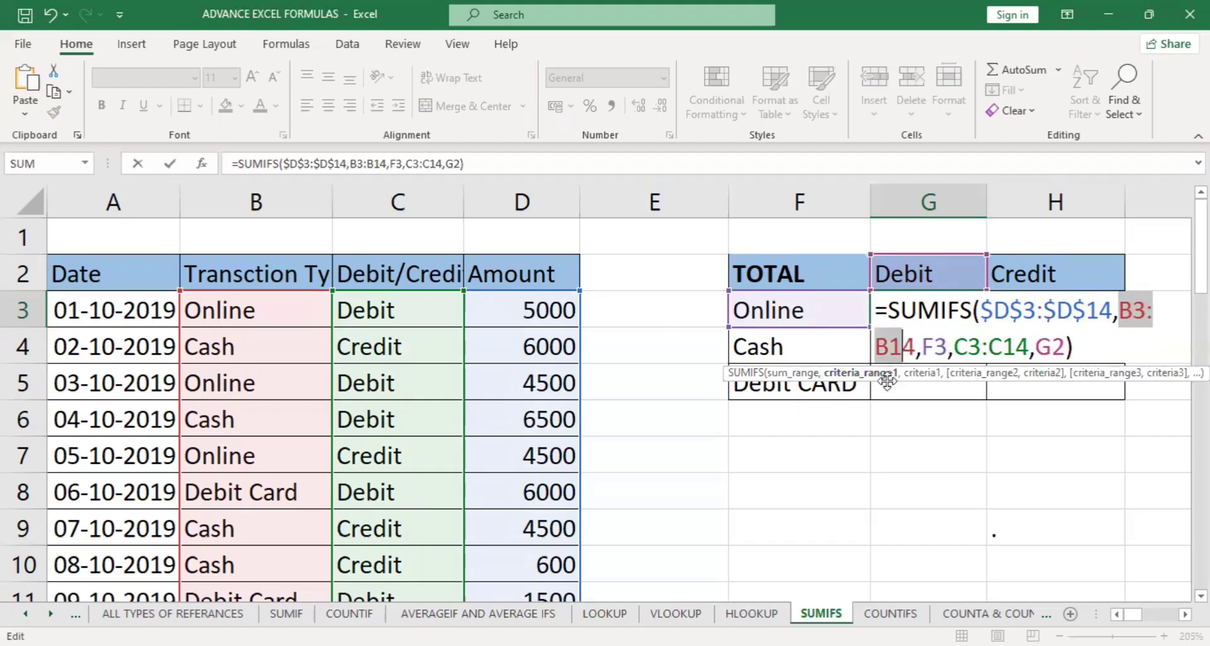
{"action": "key", "text": "F4"}
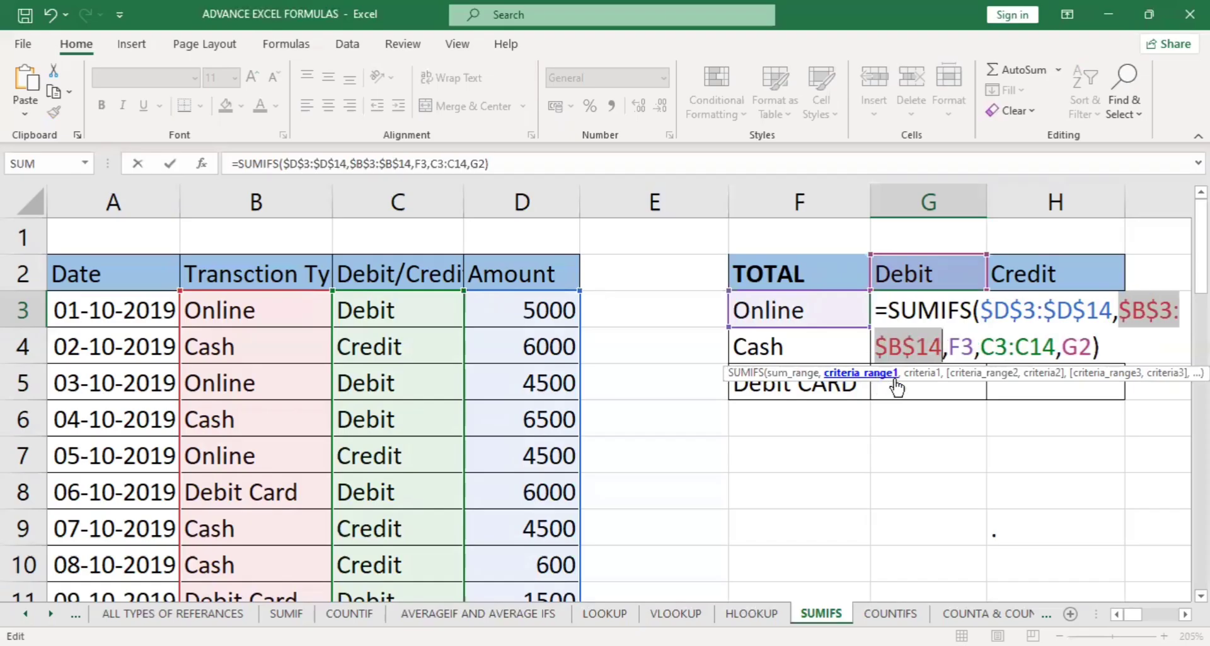
{"action": "left_click", "coordinate": [957, 373]}
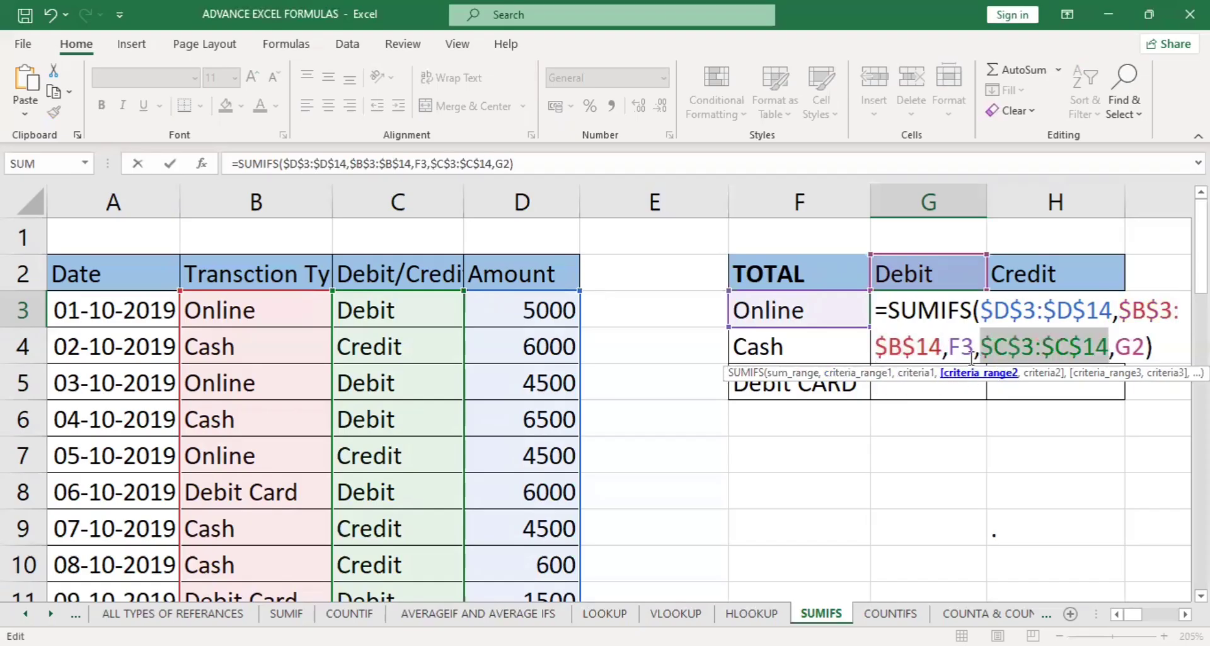
{"action": "key", "text": "F4"}
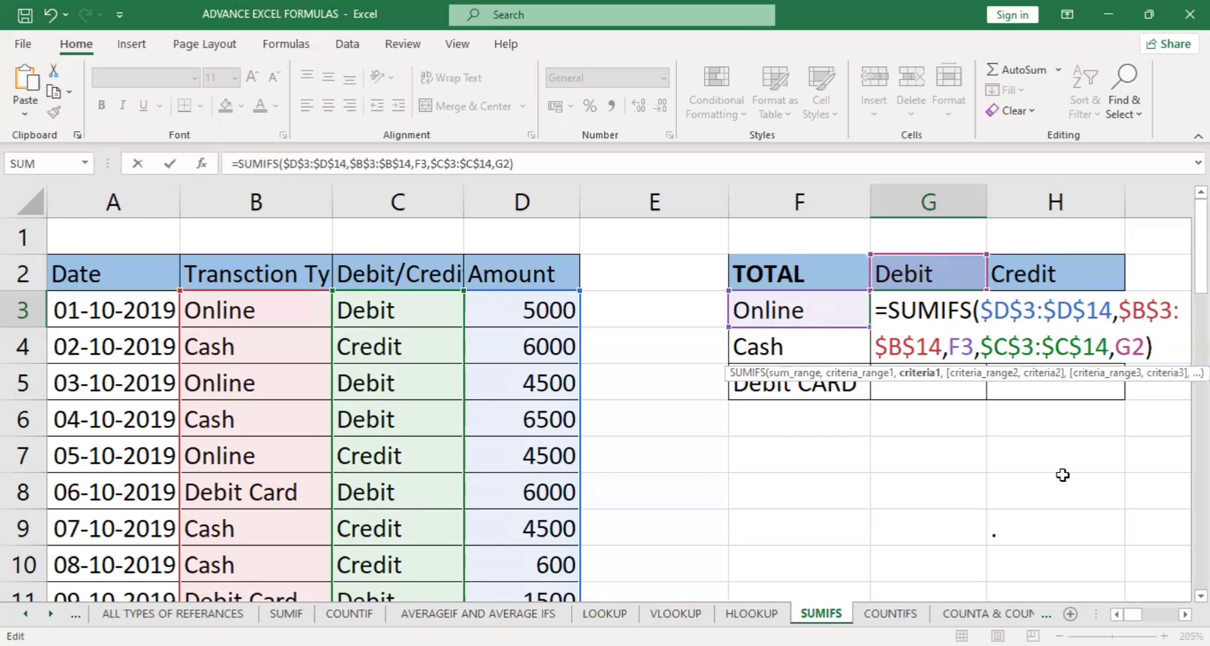
Turn the two criteria into the mixed references $F3 and G$2, and confirm the formula.
{"action": "type", "text": "$"}
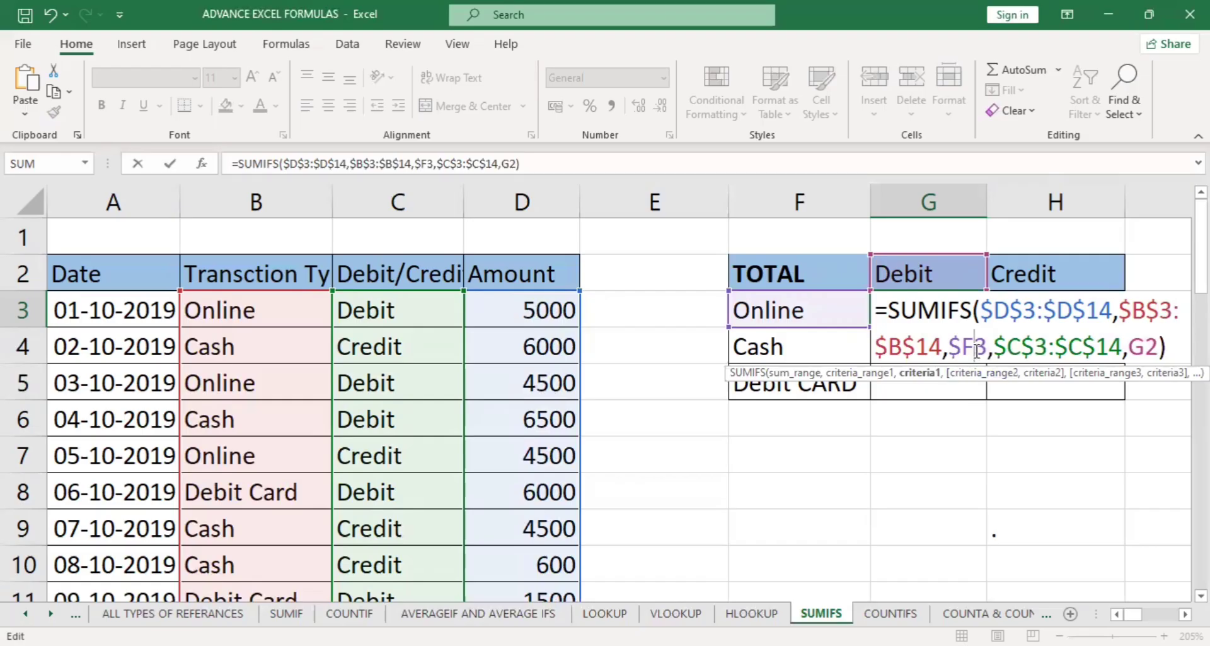
{"action": "left_click", "coordinate": [1130, 346]}
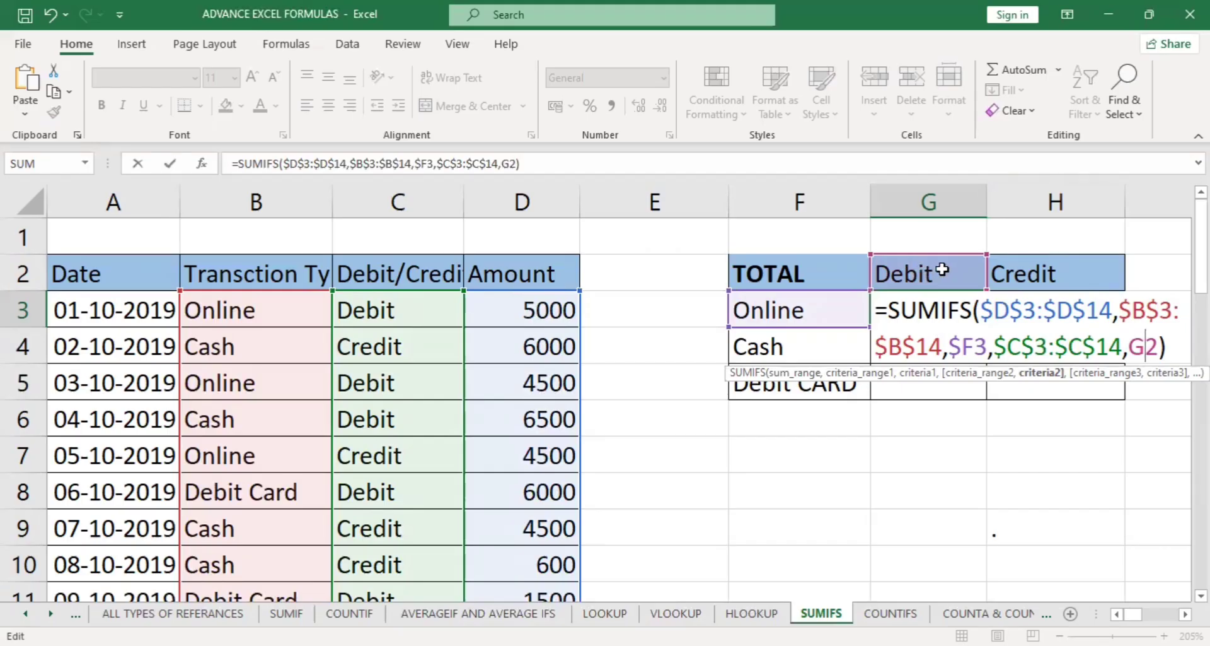
{"action": "type", "text": "$"}
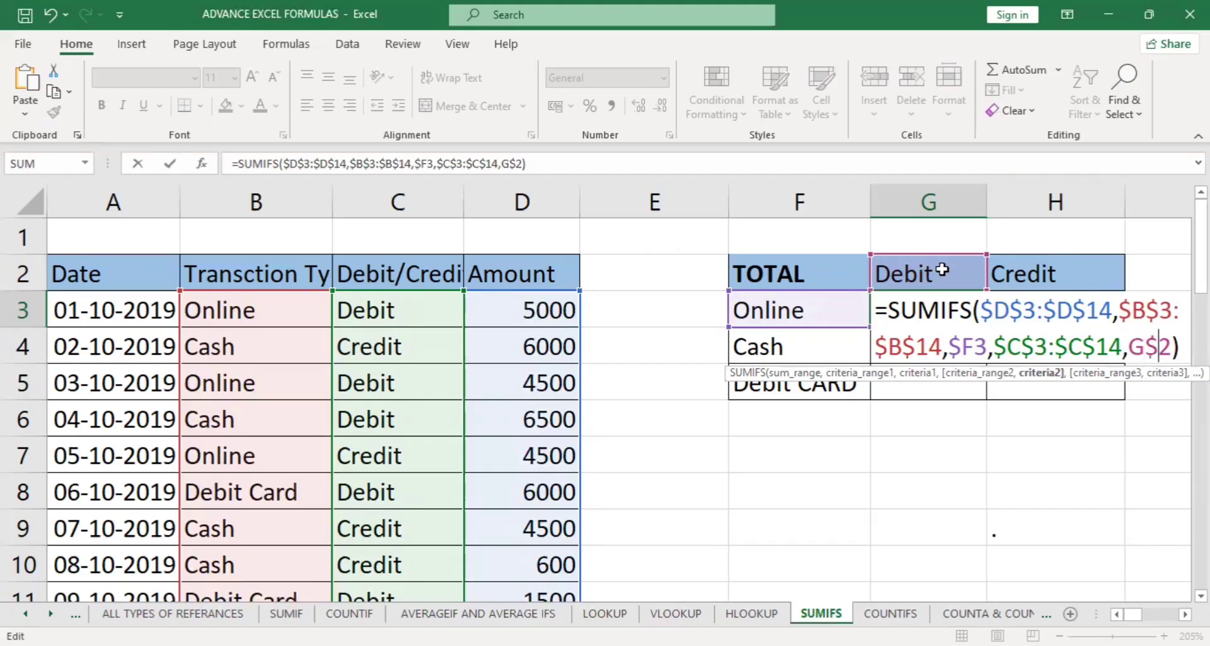
{"action": "key", "text": "Return"}
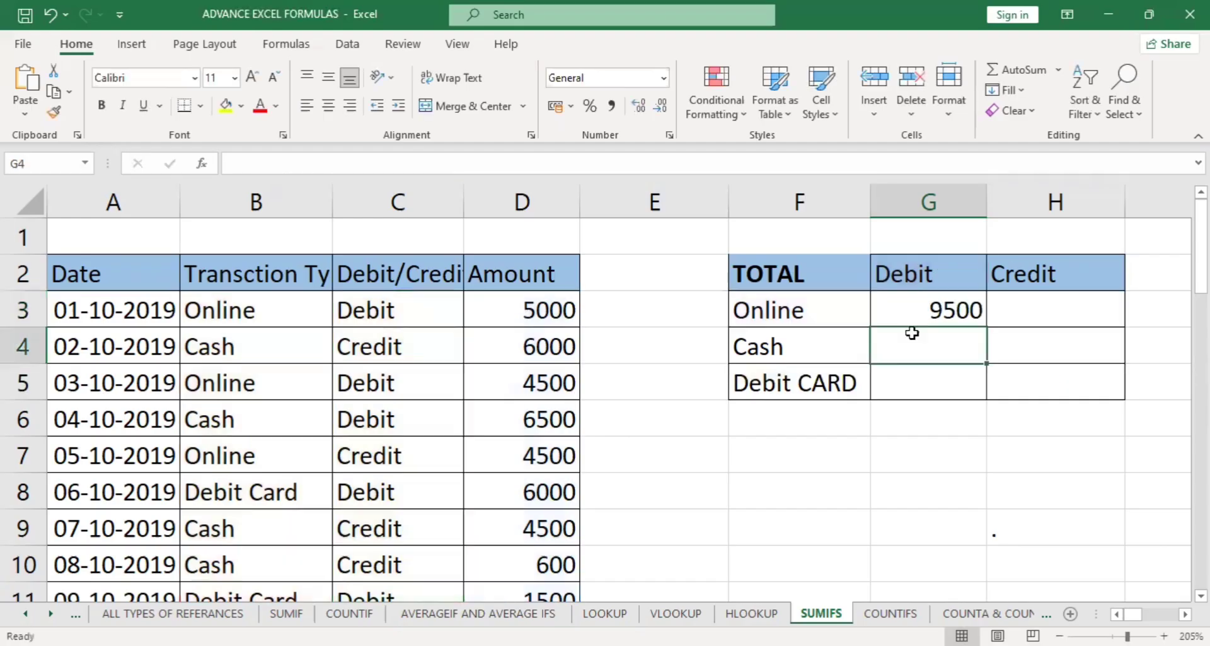
Fill the SUMIFS formula from G3 down to G5 and across to the Credit column H3:H5.
{"action": "left_click", "coordinate": [949, 315]}
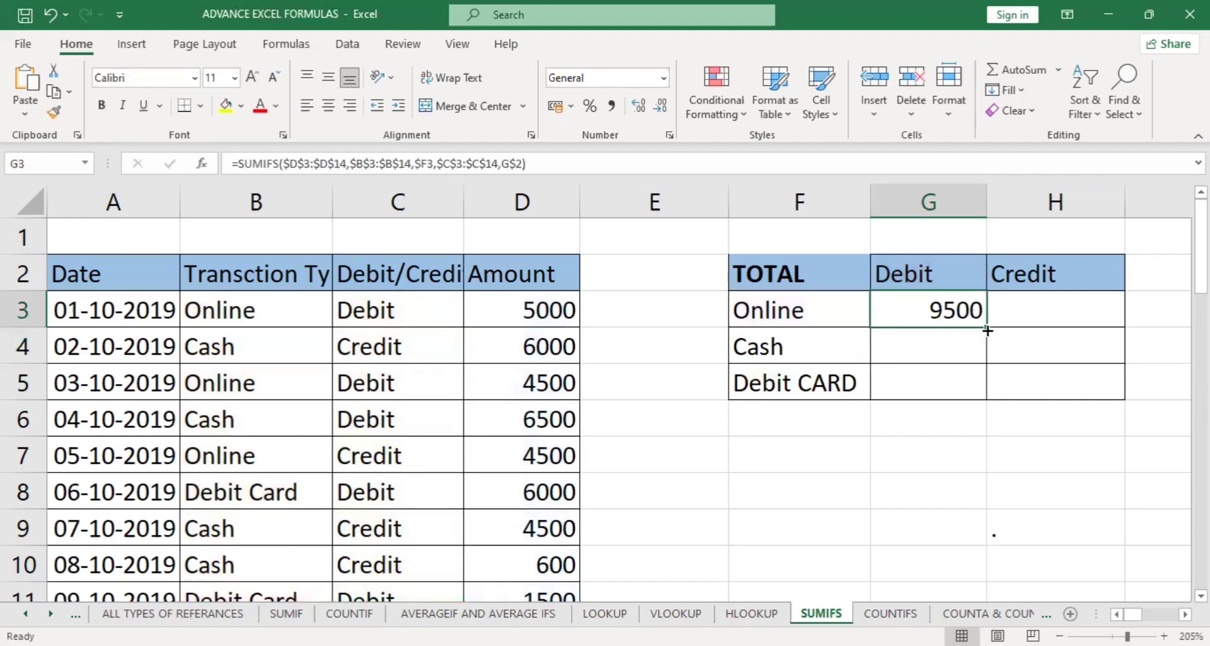
{"action": "left_click_drag", "start_coordinate": [987, 327], "coordinate": [989, 394]}
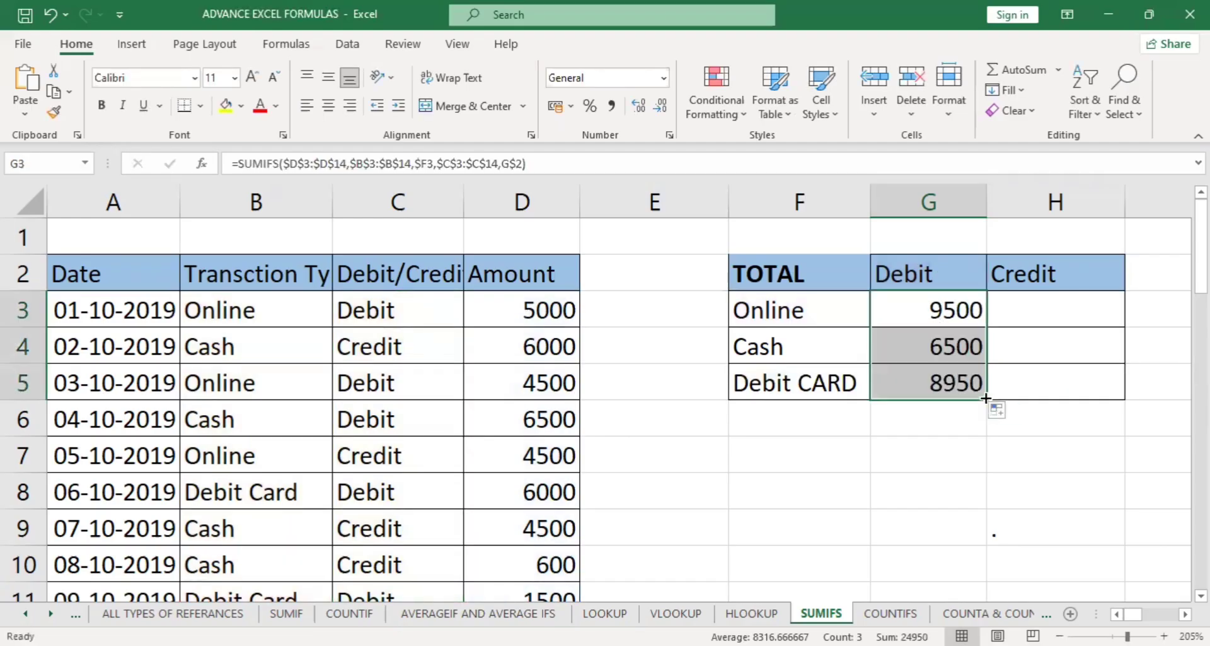
{"action": "left_click_drag", "start_coordinate": [1102, 398], "coordinate": [1100, 399]}
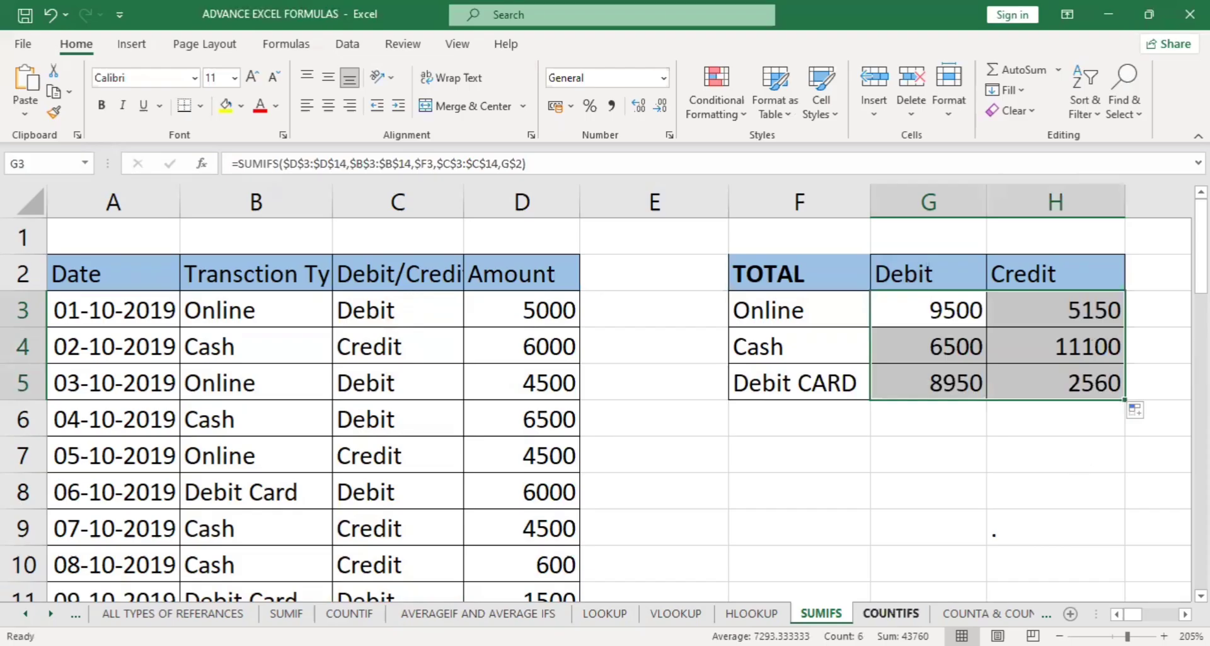
Clear the Debit and Credit results in G2:H4 on the COUNTIFS sheet.
{"action": "left_click", "coordinate": [890, 613]}
{"action": "left_click_drag", "start_coordinate": [725, 253], "coordinate": [833, 322]}
{"action": "key", "text": "Delete"}
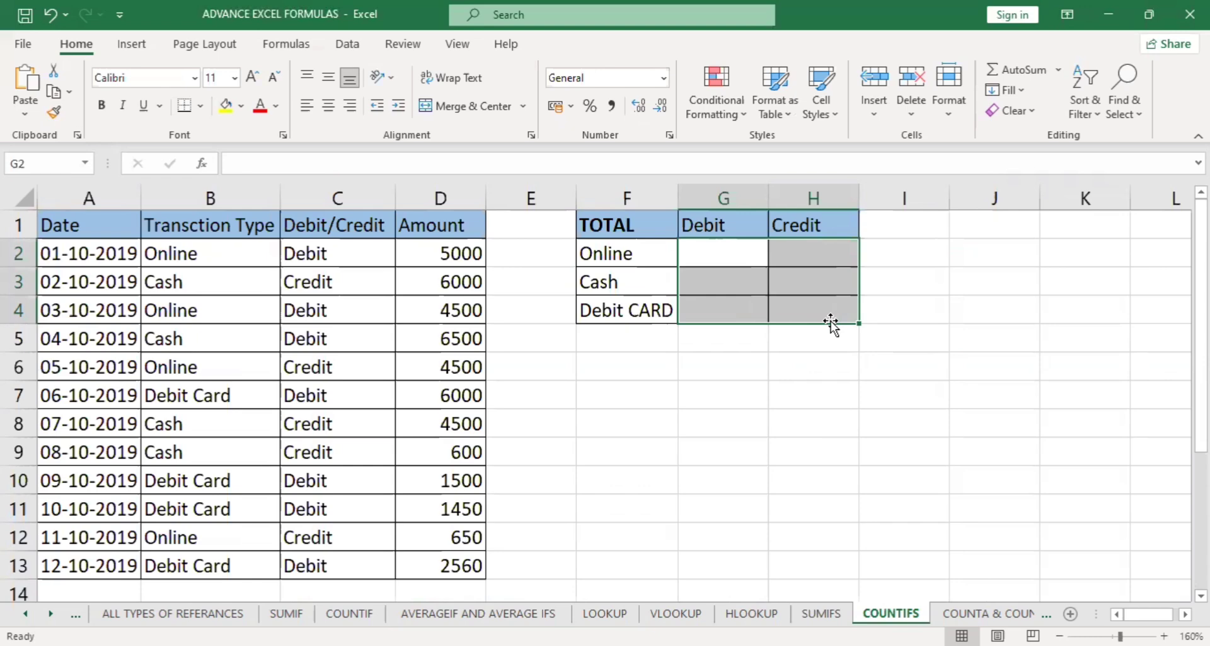
Begin a COUNTIFS formula in G2 with B2:B13 as the first criteria range and F2 as its criterion.
{"action": "left_click", "coordinate": [727, 255]}
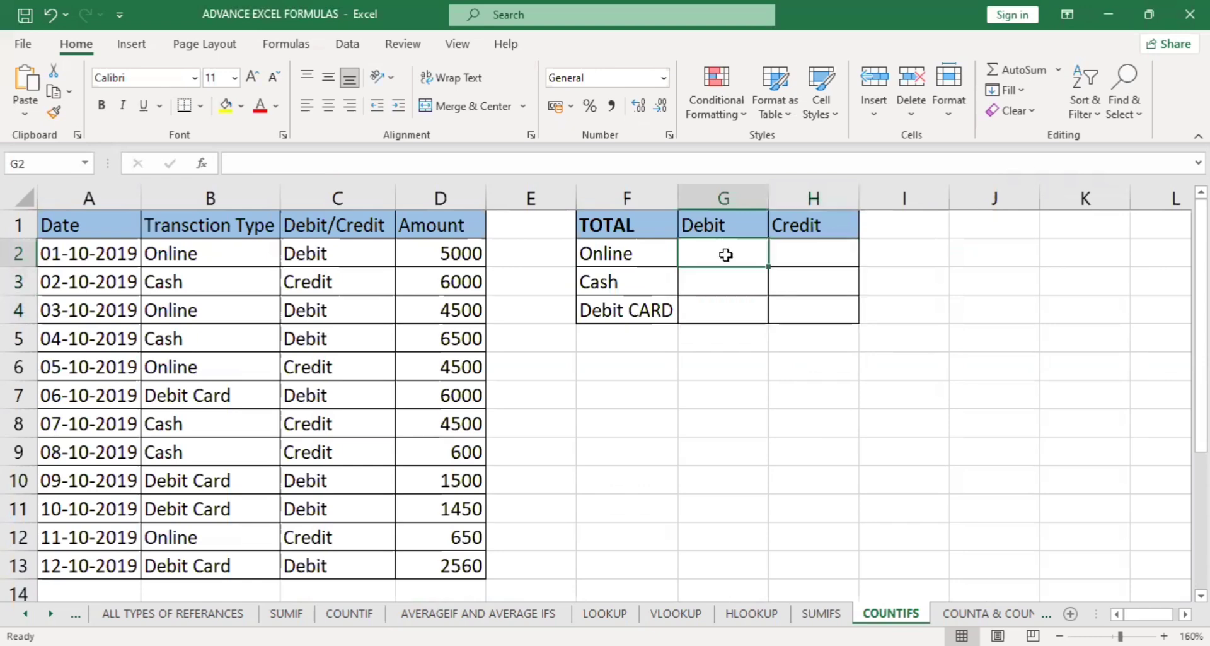
{"action": "type", "text": "="}
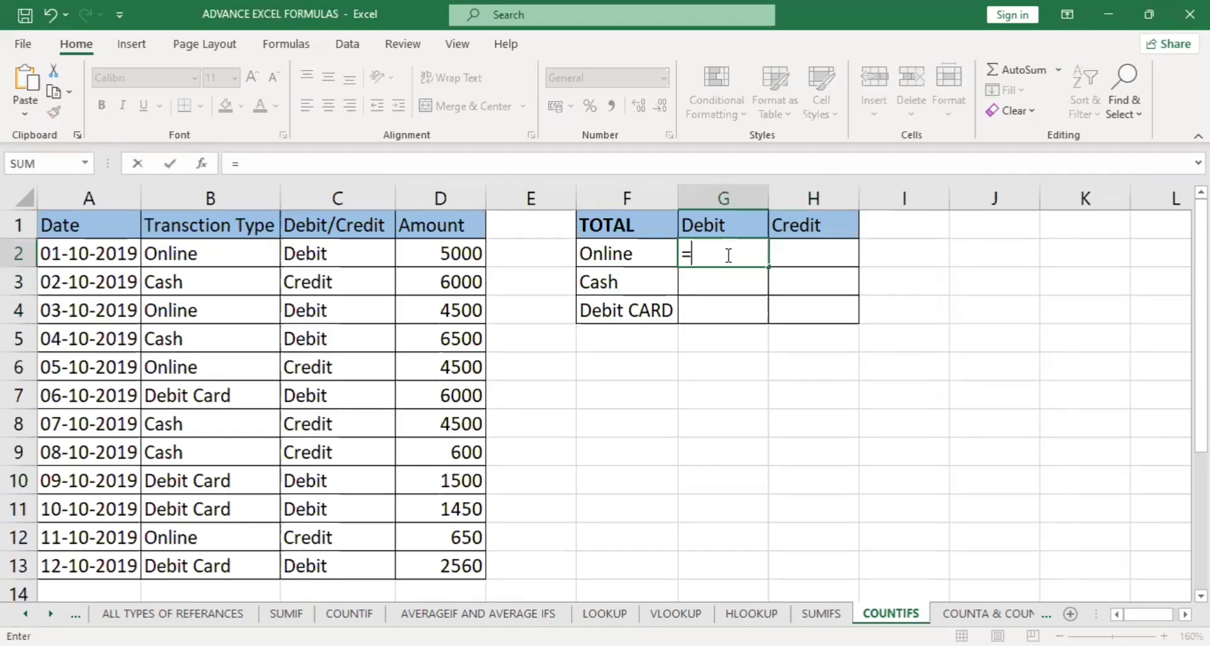
{"action": "type", "text": "COUNTIFS("}
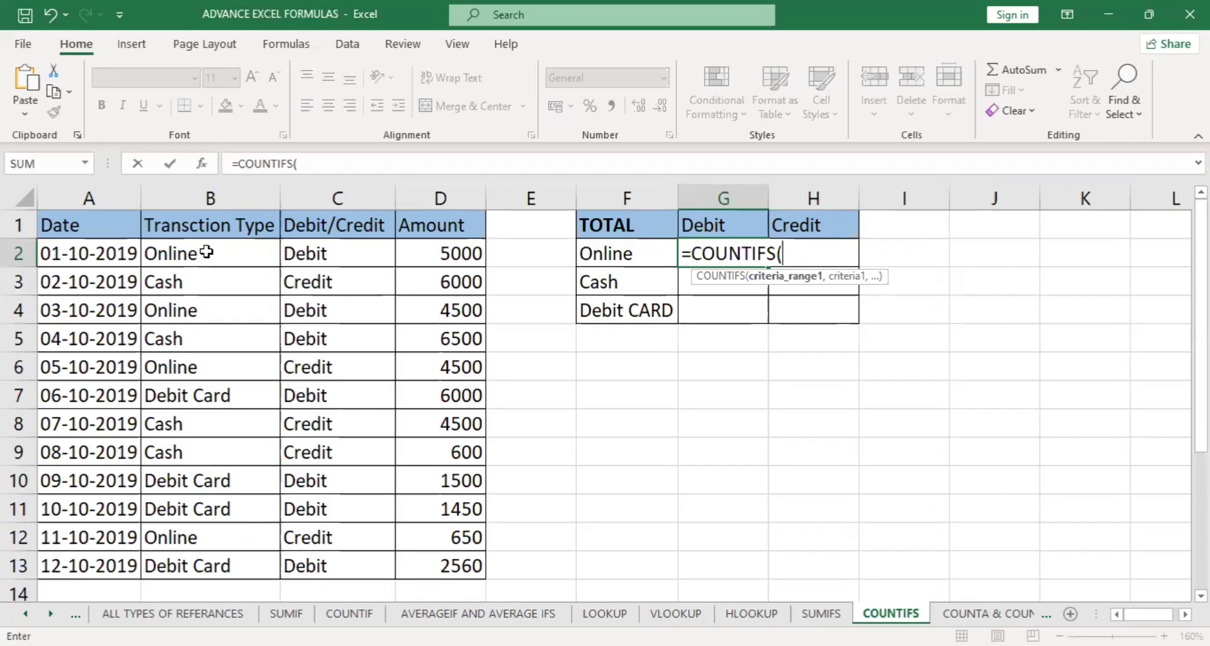
{"action": "left_click_drag", "start_coordinate": [207, 252], "coordinate": [206, 285]}
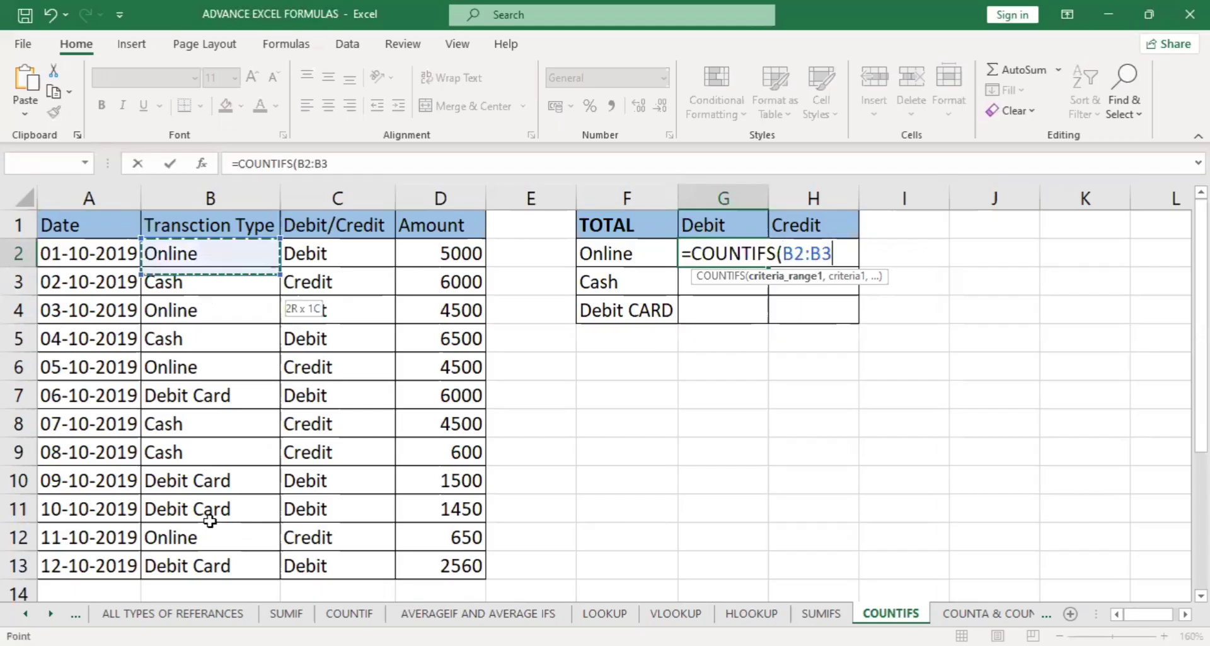
{"action": "left_click_drag", "start_coordinate": [215, 550], "coordinate": [215, 550]}
{"action": "type", "text": ","}
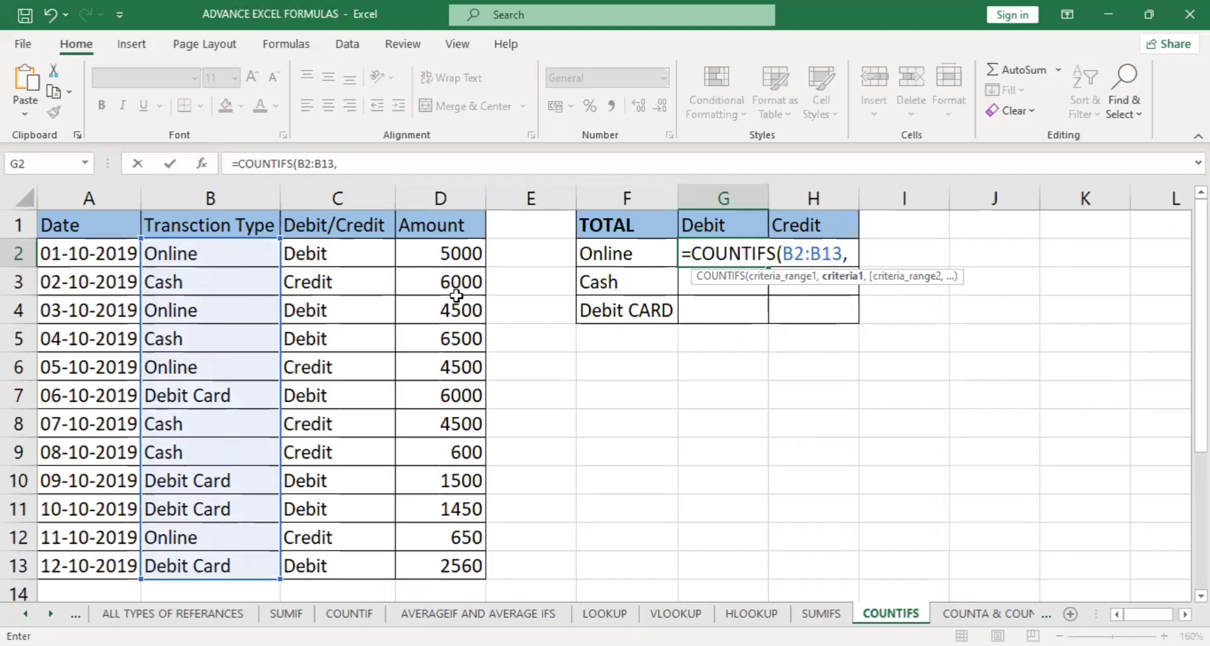
{"action": "left_click", "coordinate": [622, 257]}
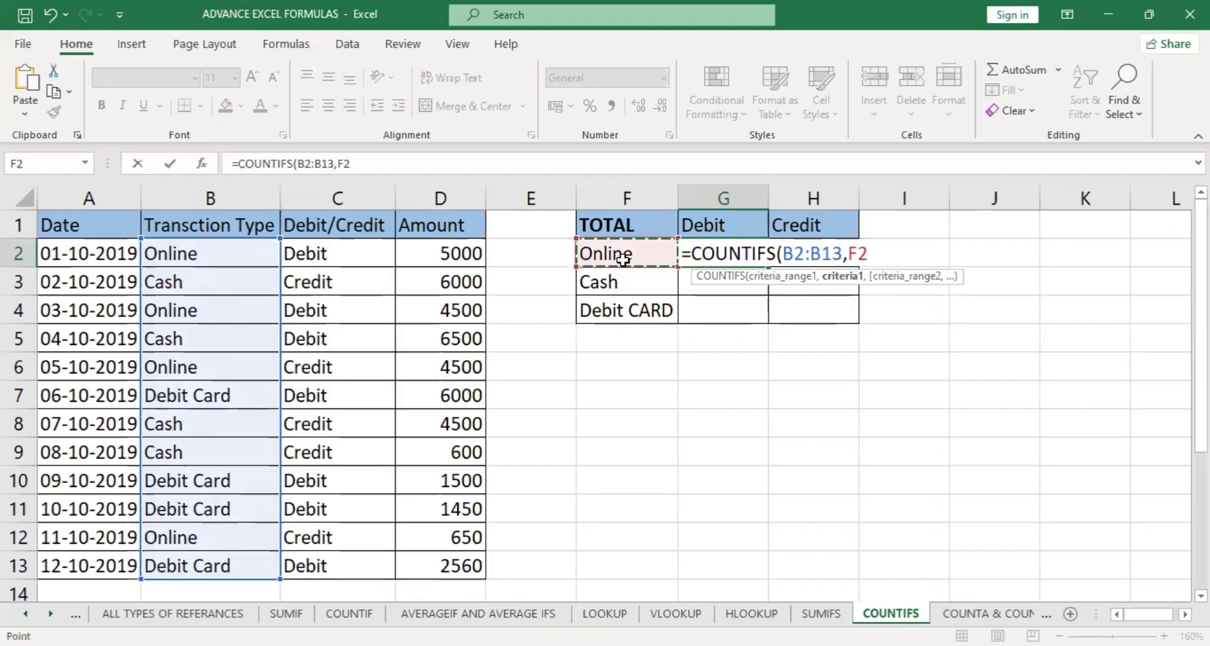
{"action": "type", "text": ","}
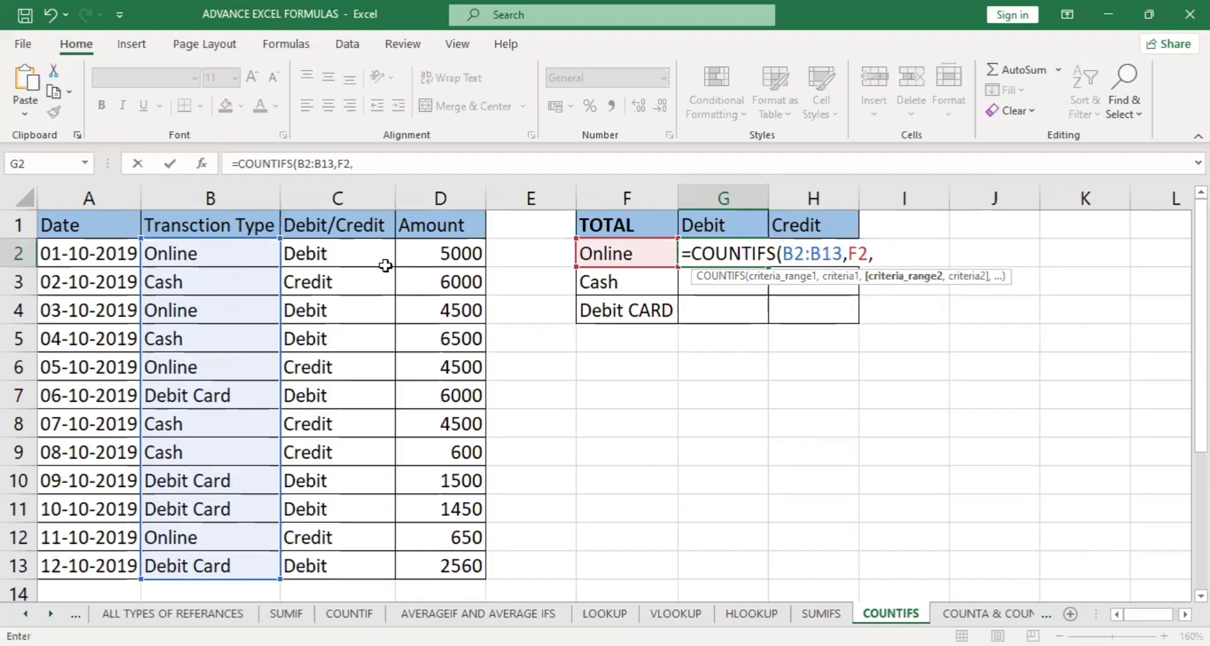
Add C2:C13 as the second criteria range with G1 as its criterion, and confirm the COUNTIFS formula.
{"action": "left_click", "coordinate": [367, 251]}
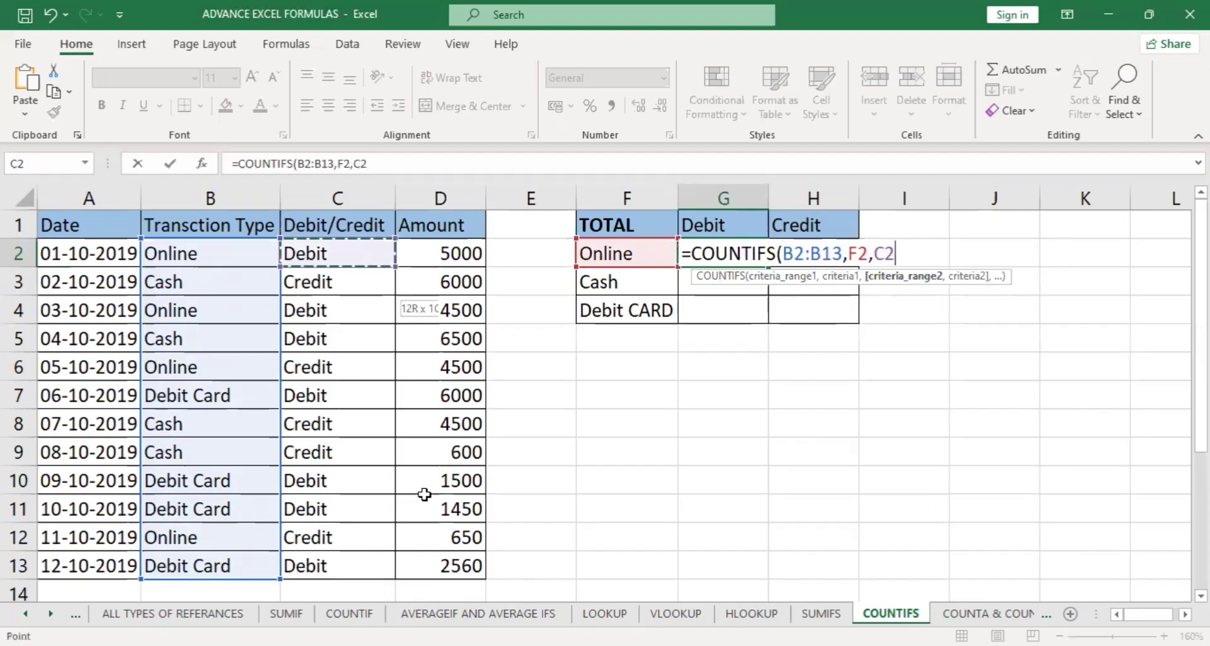
{"action": "key", "text": "ctrl+shift+Down"}
{"action": "type", "text": ","}
{"action": "left_click", "coordinate": [732, 220]}
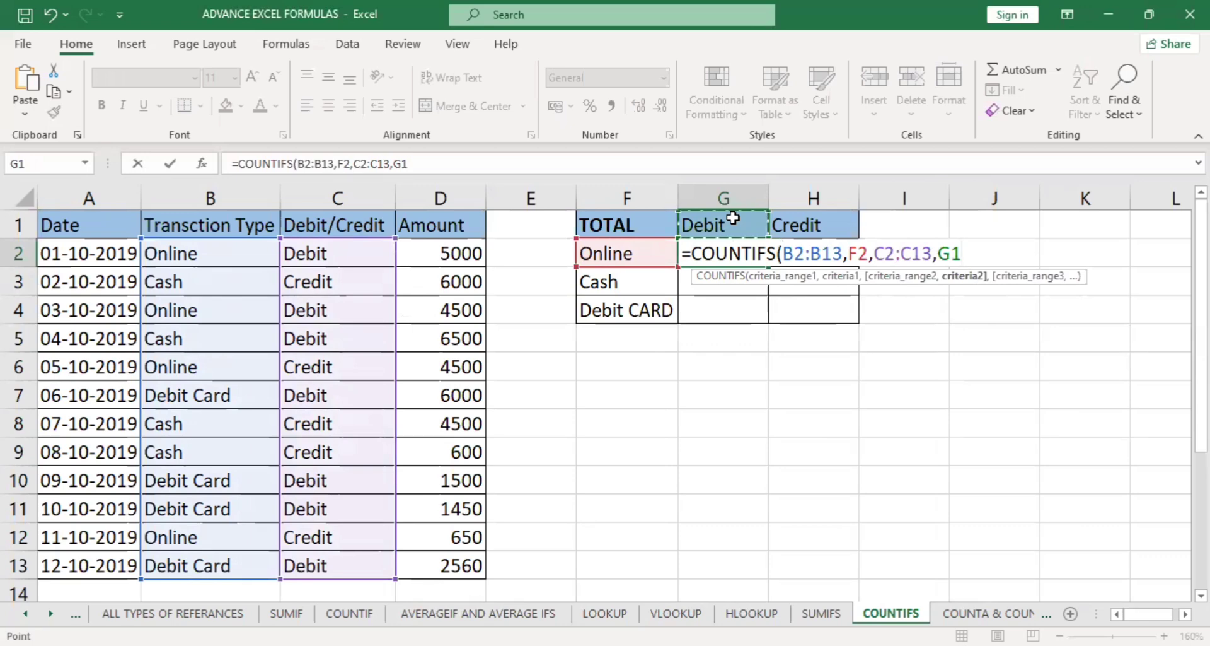
{"action": "key", "text": "Return"}
Make both criteria ranges of the COUNTIFS formula in G2 absolute as $B$2:$B$13 and $C$2:$C$13.
{"action": "left_click", "coordinate": [723, 256]}
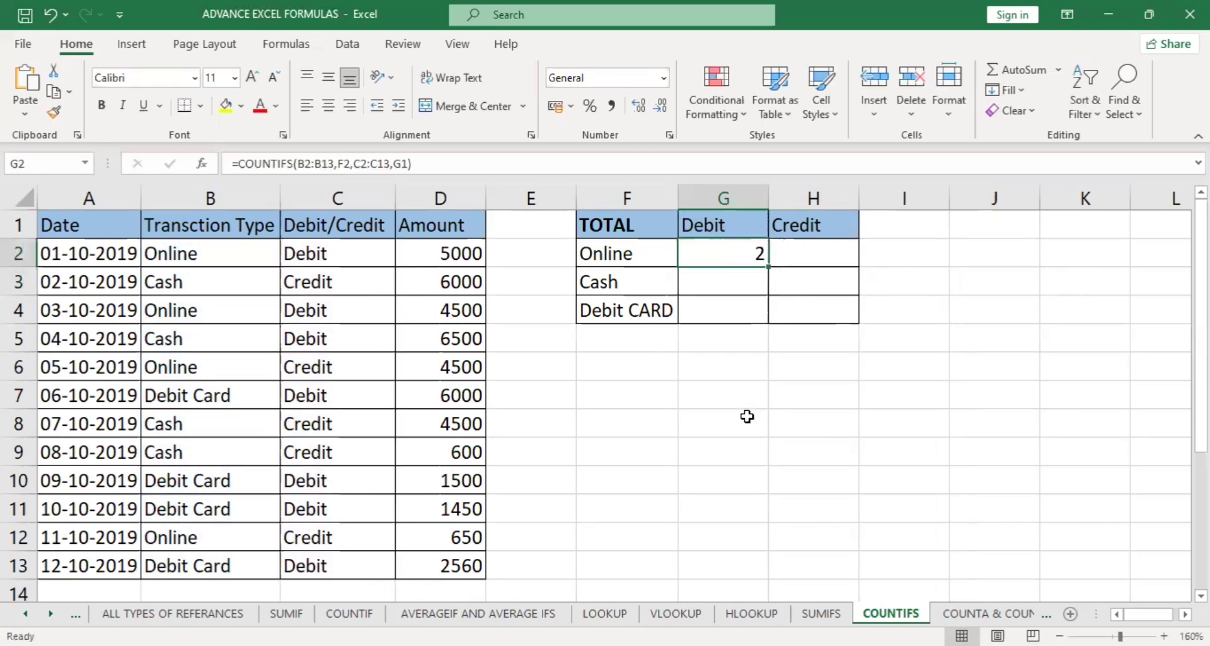
{"action": "left_click", "coordinate": [626, 192]}
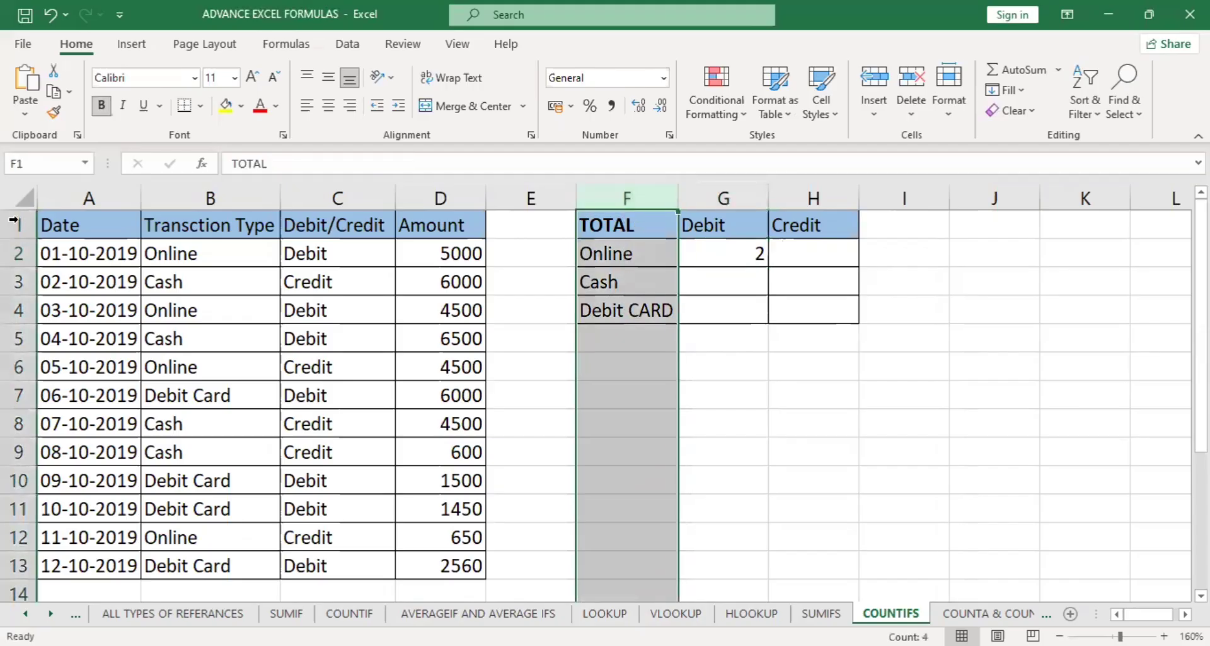
{"action": "left_click", "coordinate": [14, 223]}
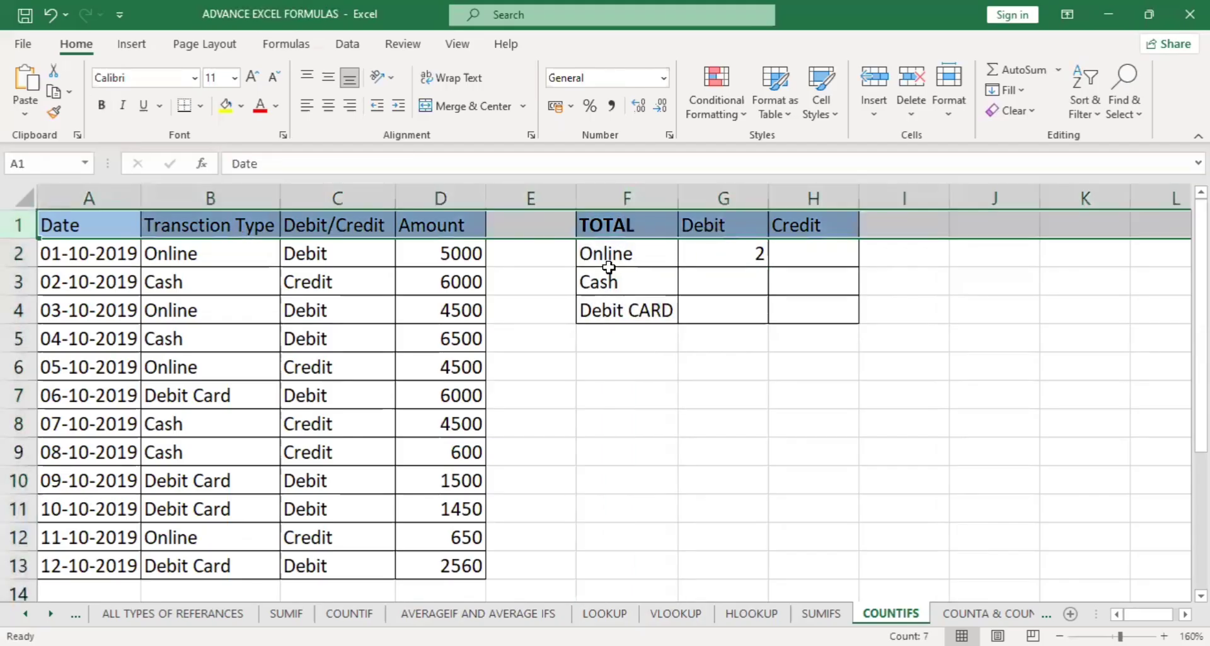
{"action": "double_click", "coordinate": [700, 258]}
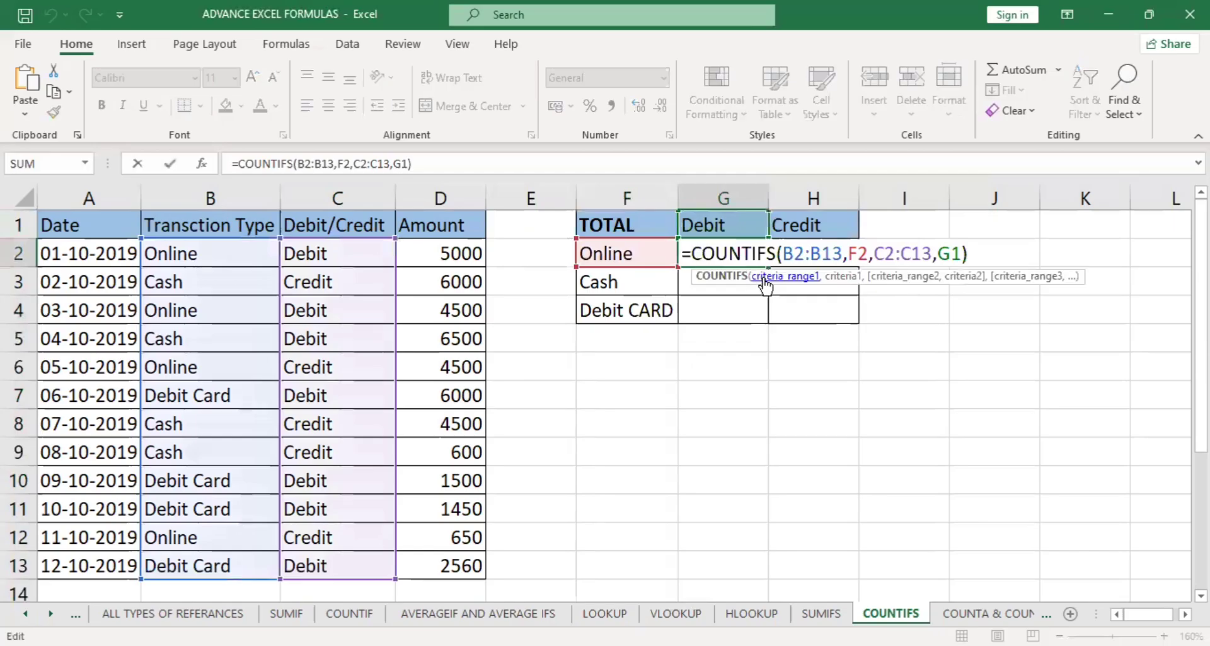
{"action": "left_click", "coordinate": [766, 285]}
{"action": "key", "text": "F4"}
{"action": "left_click", "coordinate": [933, 281]}
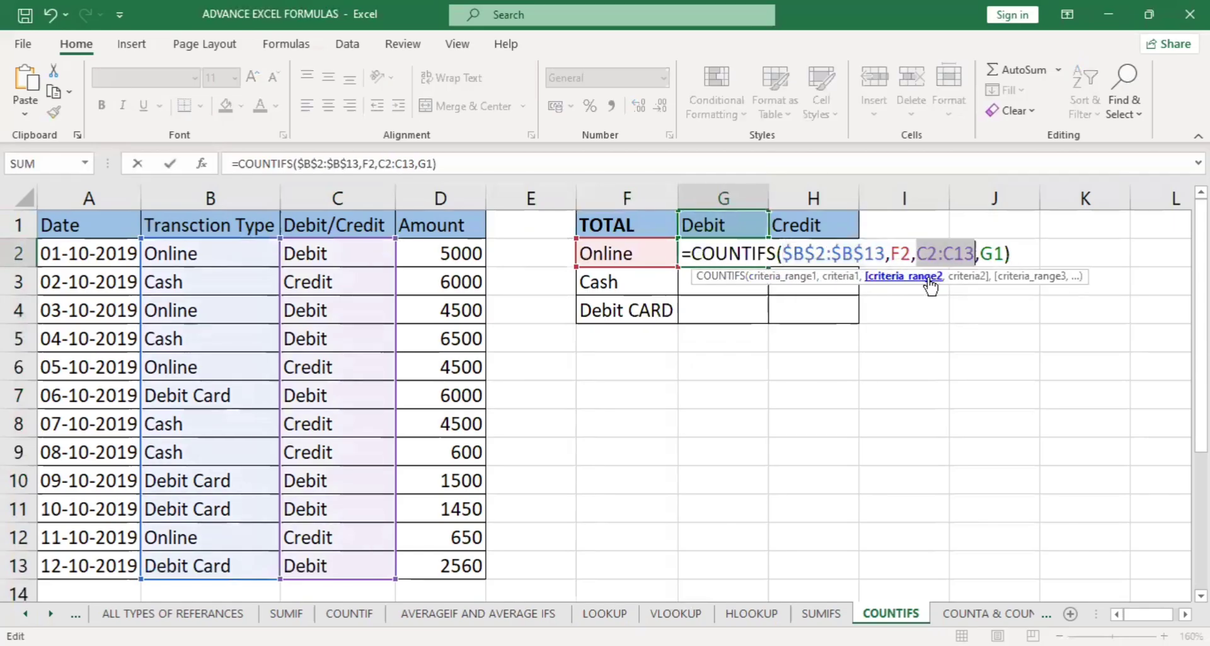
{"action": "key", "text": "F4"}
Turn the two COUNTIFS criteria into the mixed references $F2 and G$1, and confirm the formula.
{"action": "left_click", "coordinate": [892, 253]}
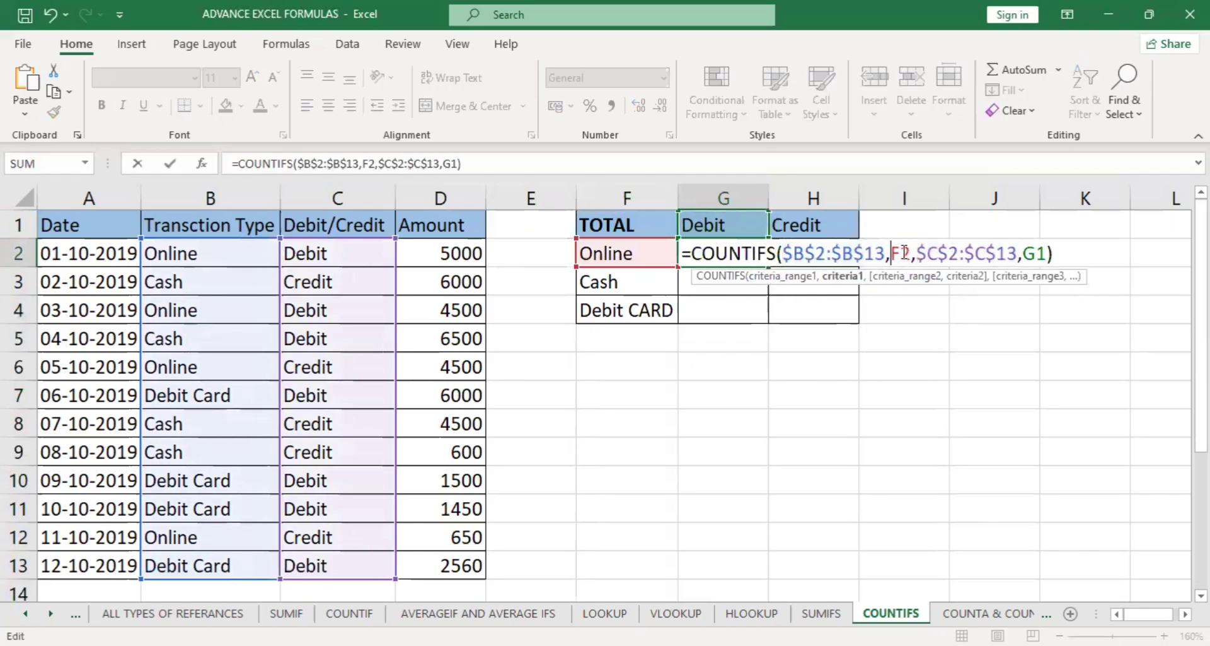
{"action": "type", "text": "$"}
{"action": "left_click", "coordinate": [1052, 253]}
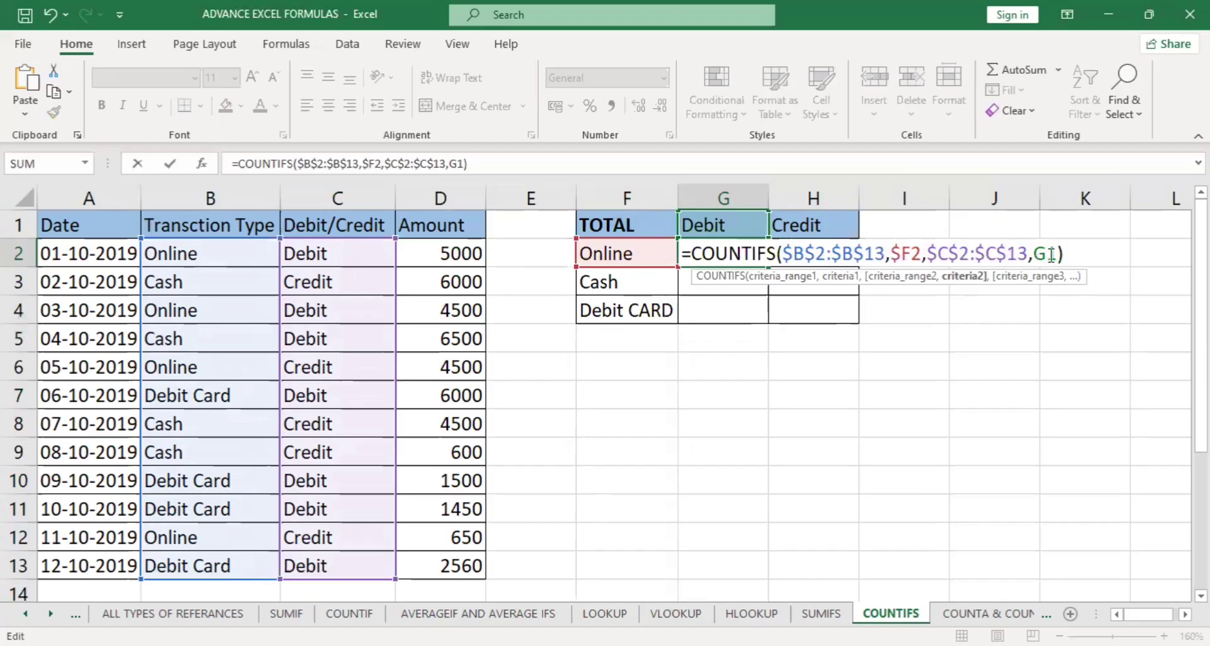
{"action": "type", "text": "$"}
{"action": "key", "text": "Return"}
Fill the COUNTIFS formula from G2 down to G4 and across to the Credit column H2:H4.
{"action": "left_click", "coordinate": [760, 260]}
{"action": "double_click", "coordinate": [767, 266]}
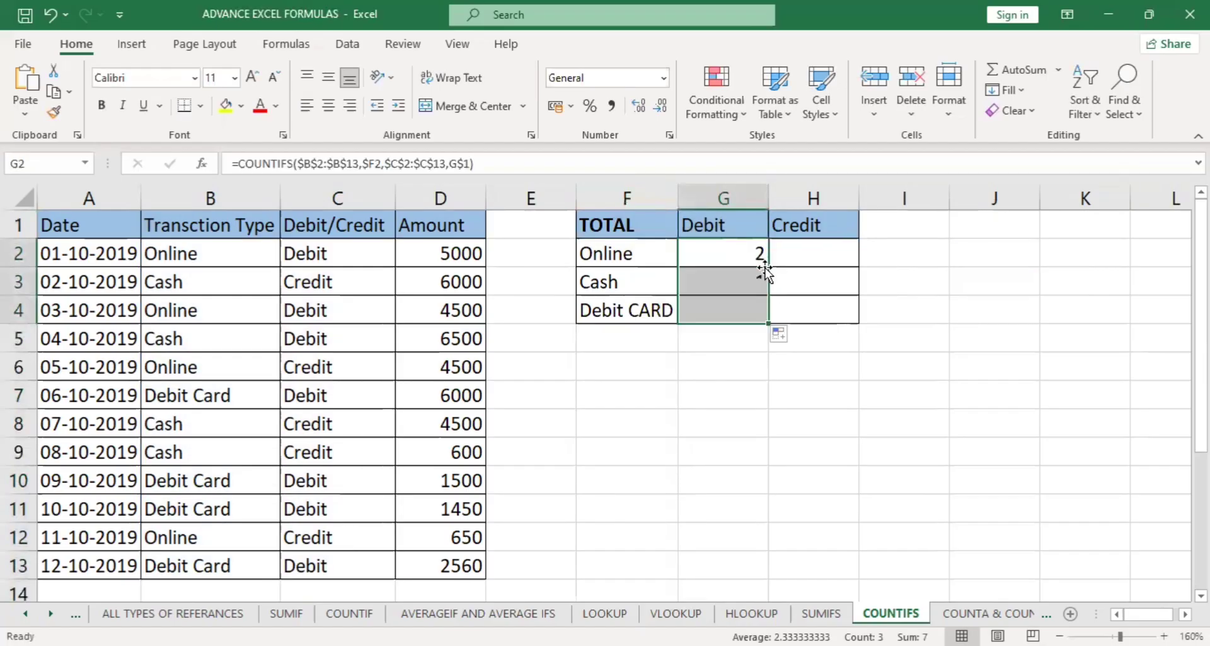
{"action": "left_click_drag", "start_coordinate": [768, 322], "coordinate": [888, 312]}
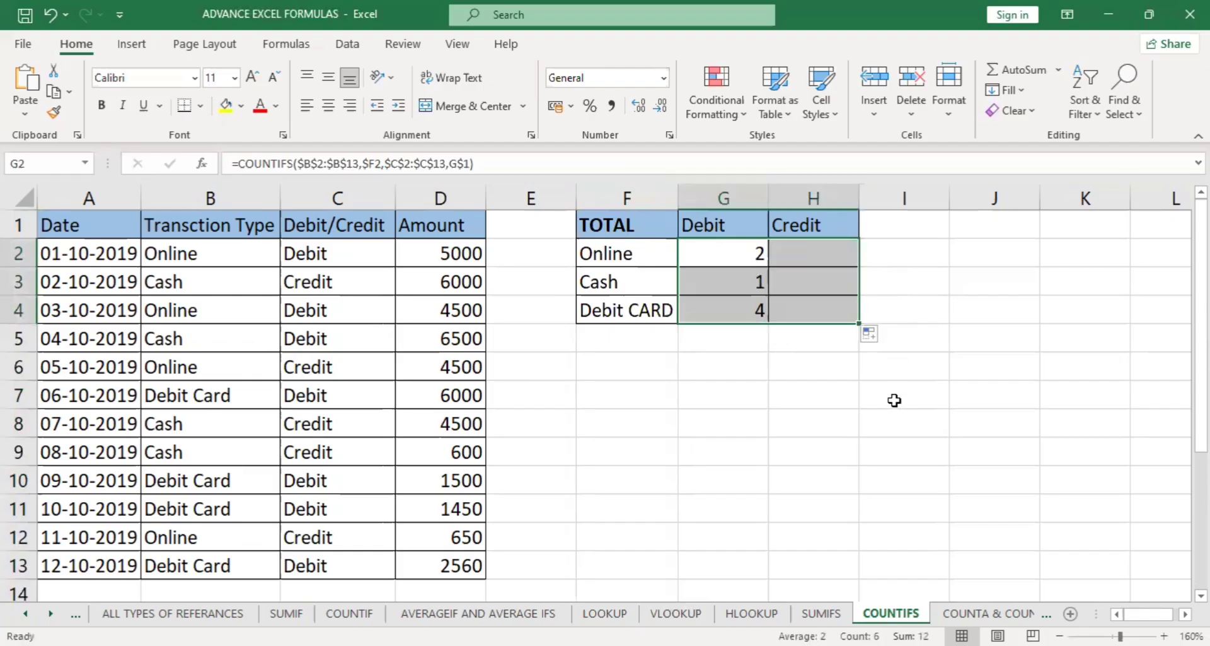
Copy the Credit entry from C12 down to C13 to make the last Debit Card transaction a credit.
{"action": "left_click", "coordinate": [339, 537]}
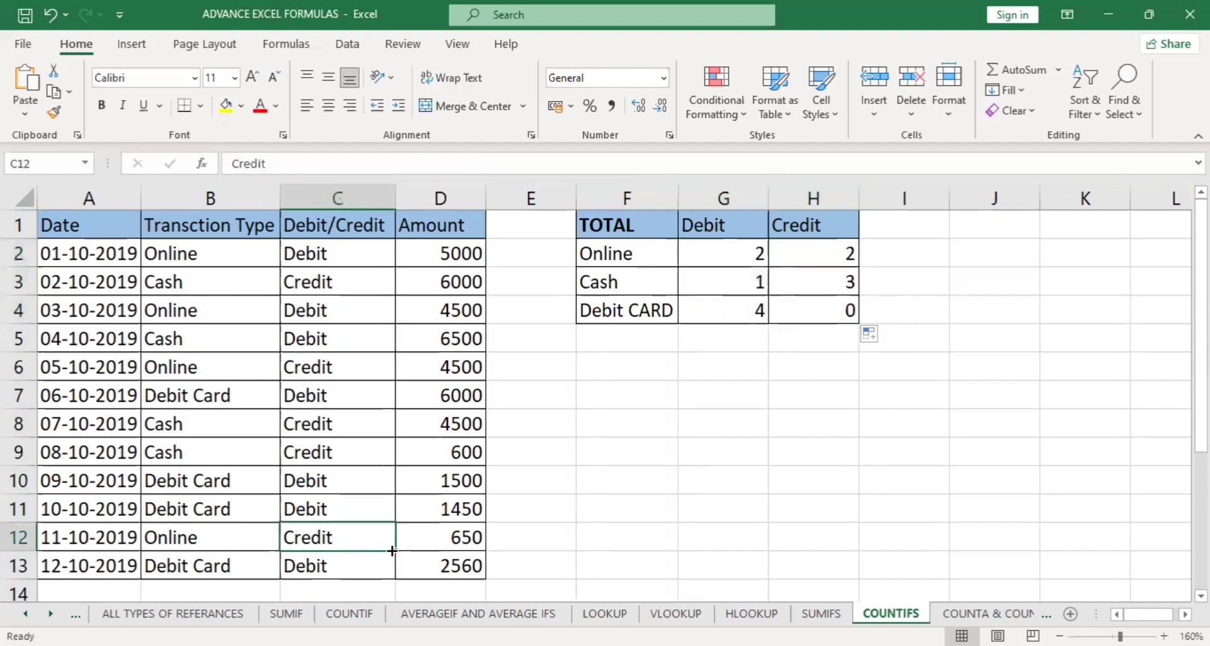
{"action": "left_click_drag", "start_coordinate": [631, 310], "coordinate": [813, 307]}
{"action": "left_click_drag", "start_coordinate": [816, 228], "coordinate": [821, 314]}
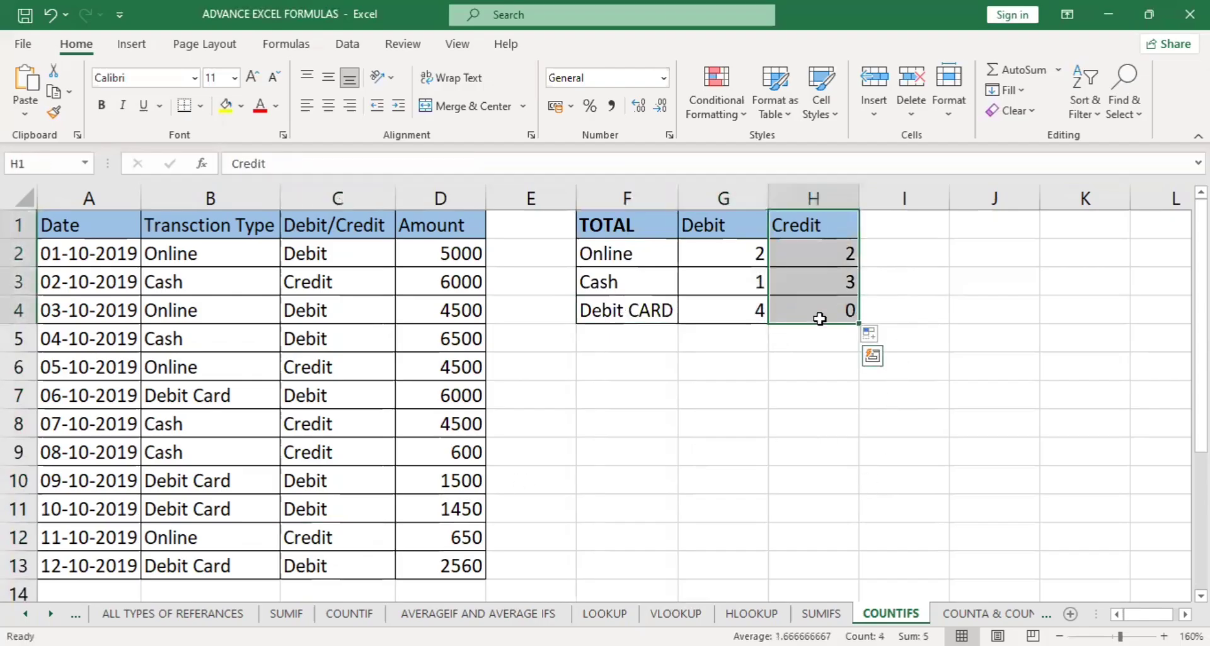
{"action": "left_click", "coordinate": [820, 312]}
{"action": "left_click", "coordinate": [349, 537]}
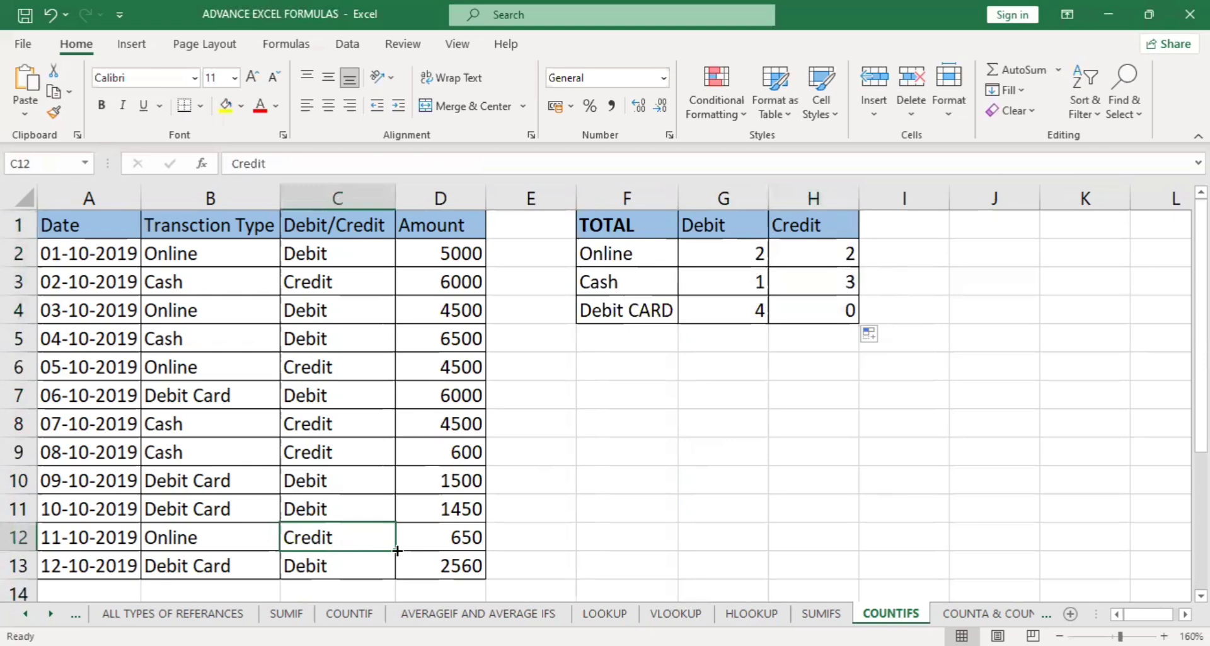
{"action": "left_click_drag", "start_coordinate": [395, 551], "coordinate": [394, 567]}
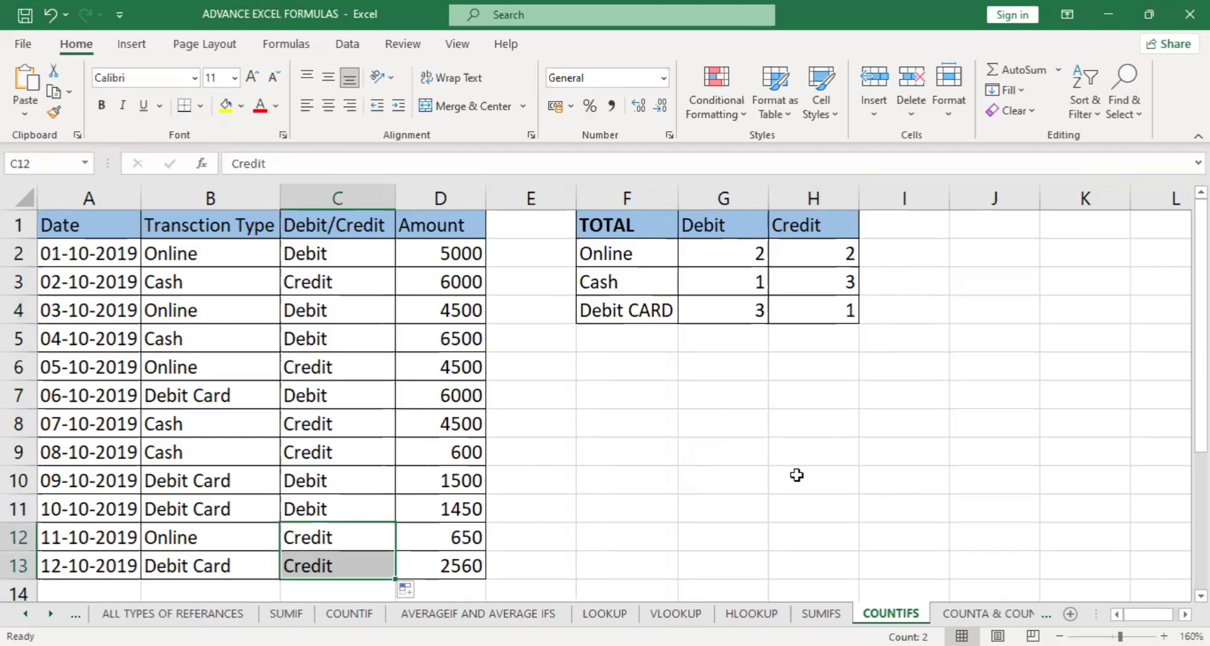
Start an AVERAGEIFS formula in cell G2 of the AVERAGEIF AND AVERAGE IFS sheet.
{"action": "scroll", "coordinate": [664, 498], "scroll_direction": "down", "scroll_amount": 1}
{"action": "left_click", "coordinate": [479, 613]}
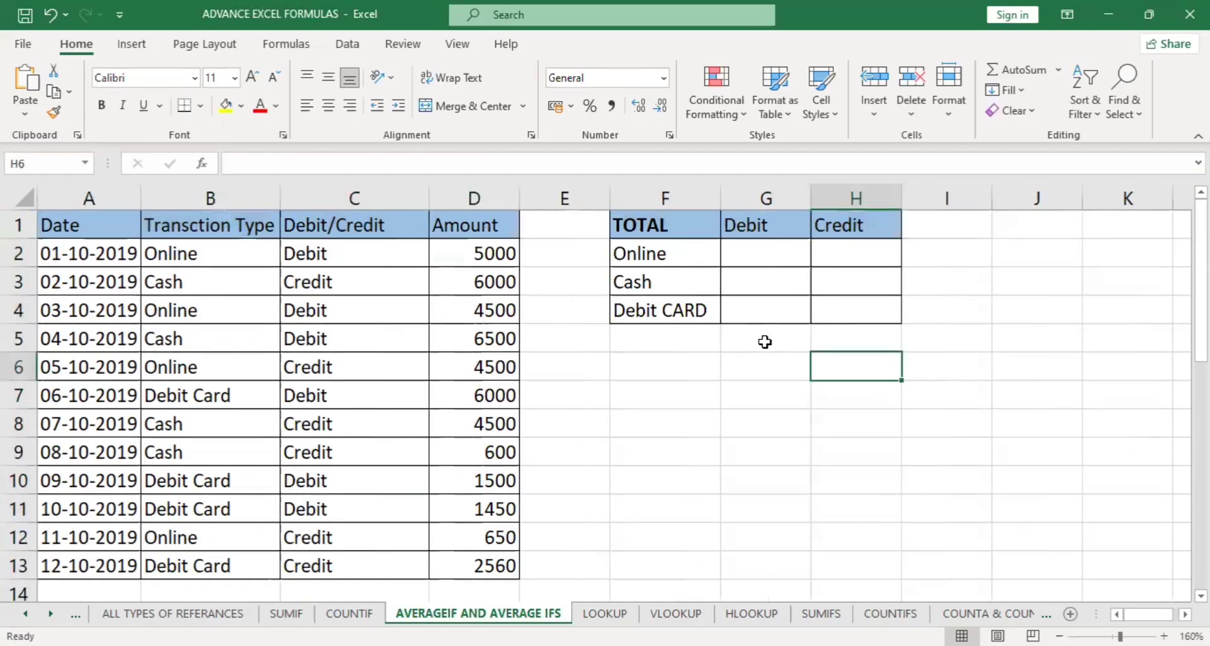
{"action": "left_click", "coordinate": [762, 259]}
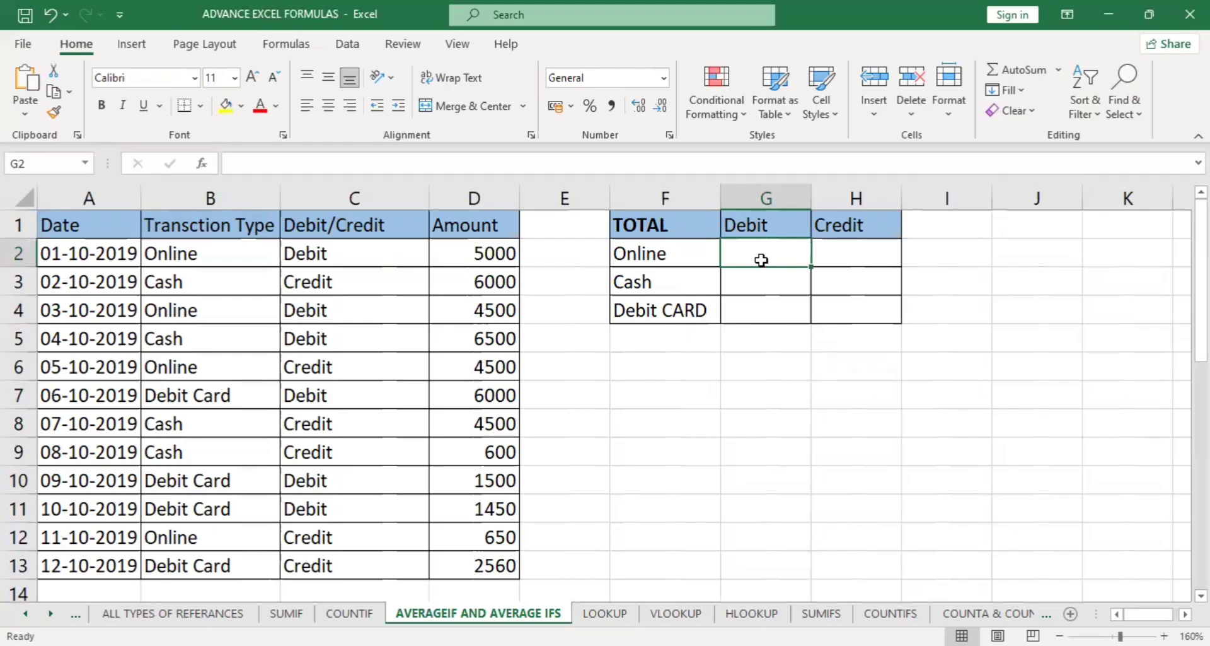
{"action": "type", "text": "="}
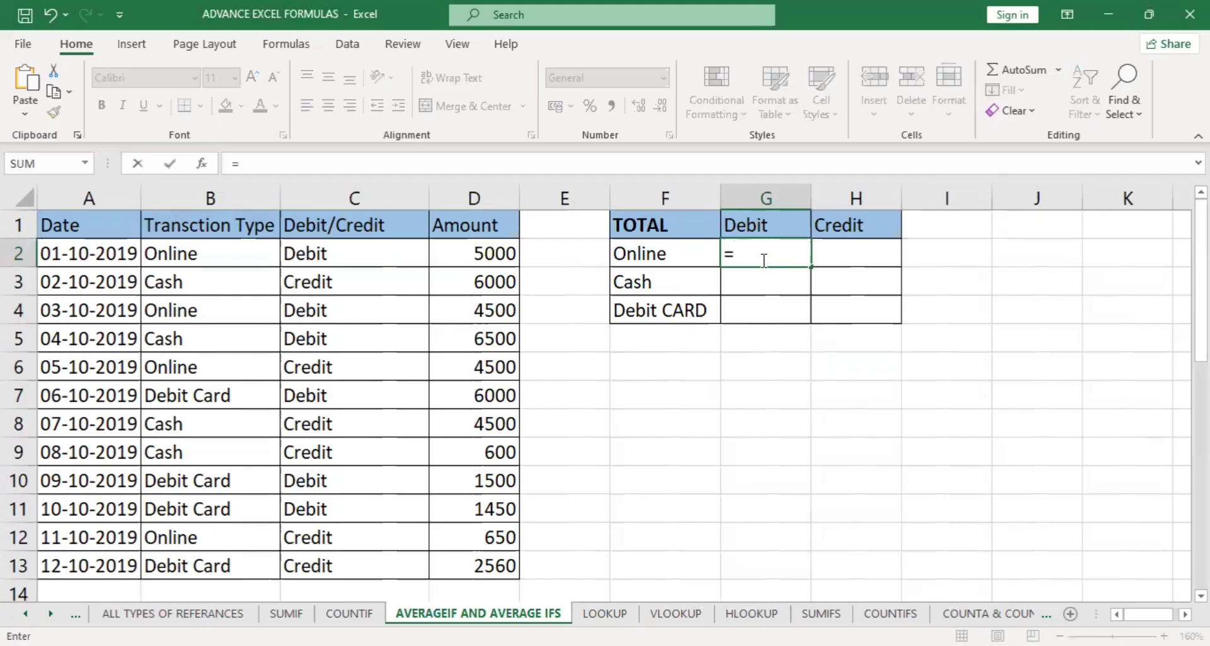
{"action": "type", "text": "av"}
{"action": "key", "text": "Down"}
{"action": "key", "text": "Down"}
{"action": "key", "text": "Down"}
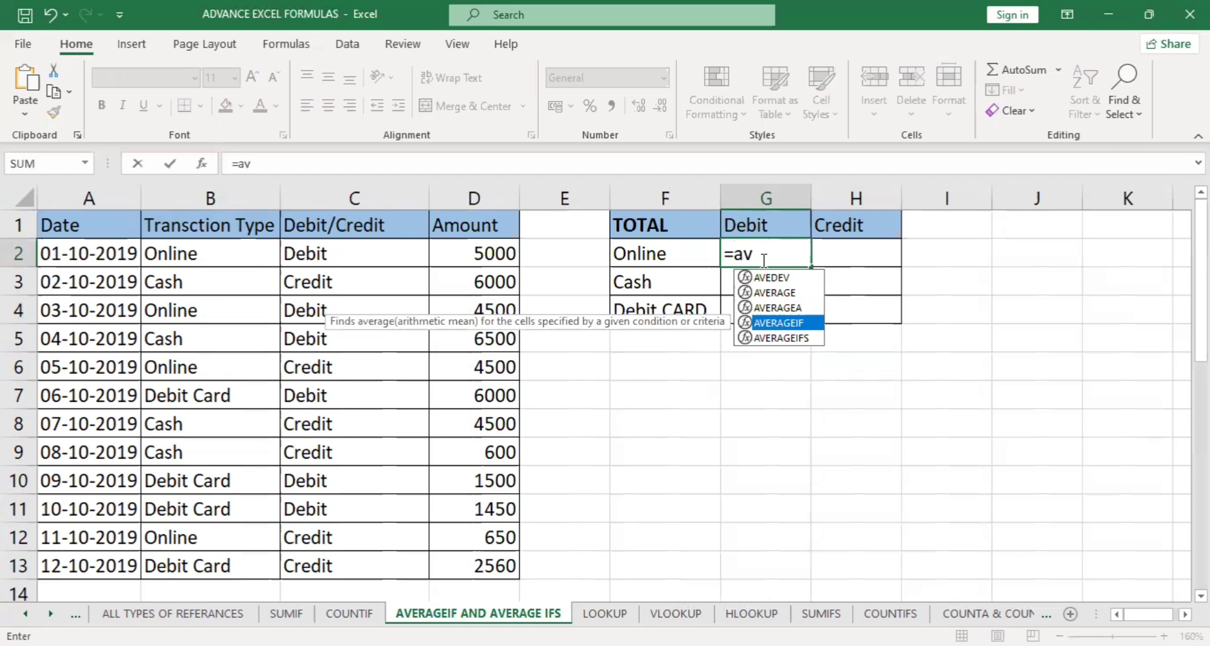
{"action": "key", "text": "Down"}
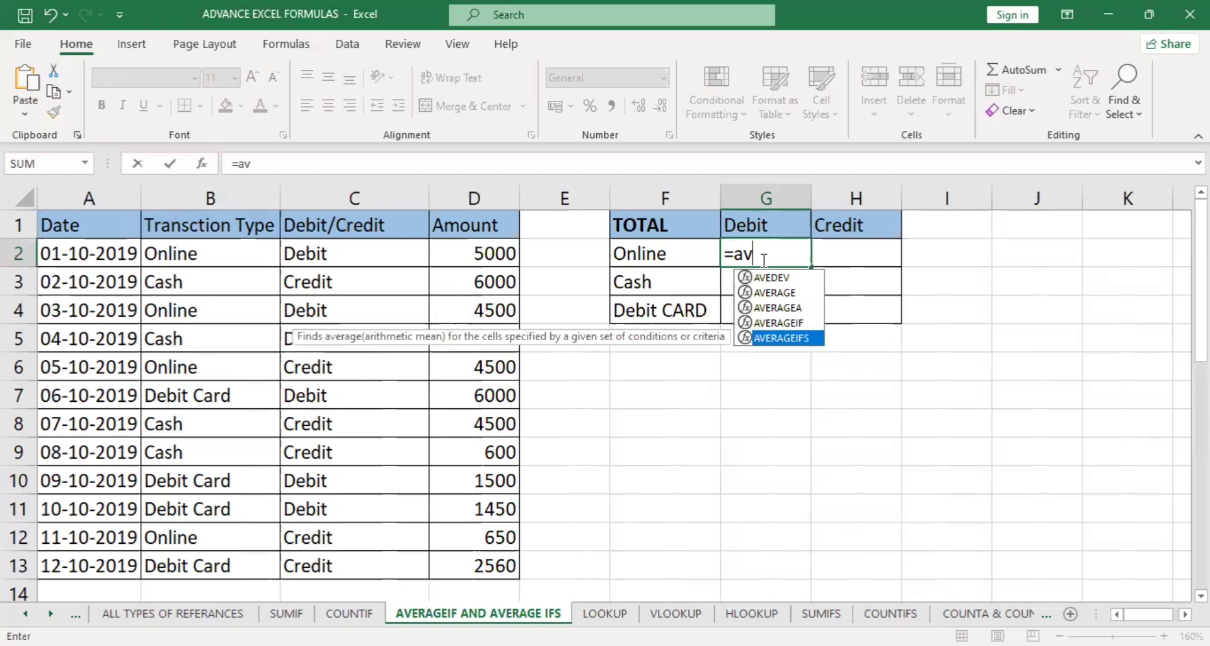
{"action": "key", "text": "Tab"}
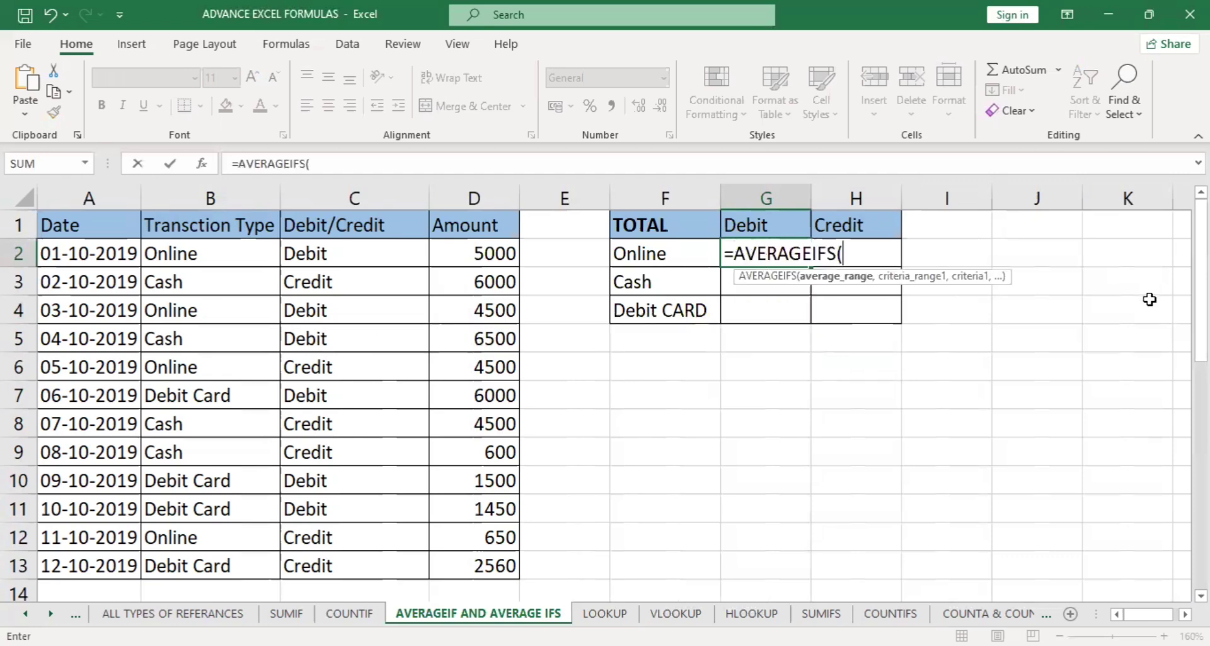
Set D2:D13 as the AVERAGEIFS average range and B2:B13 as the first criteria range with criterion F2.
{"action": "left_click", "coordinate": [472, 252]}
{"action": "left_click", "coordinate": [467, 558], "text": "shift"}
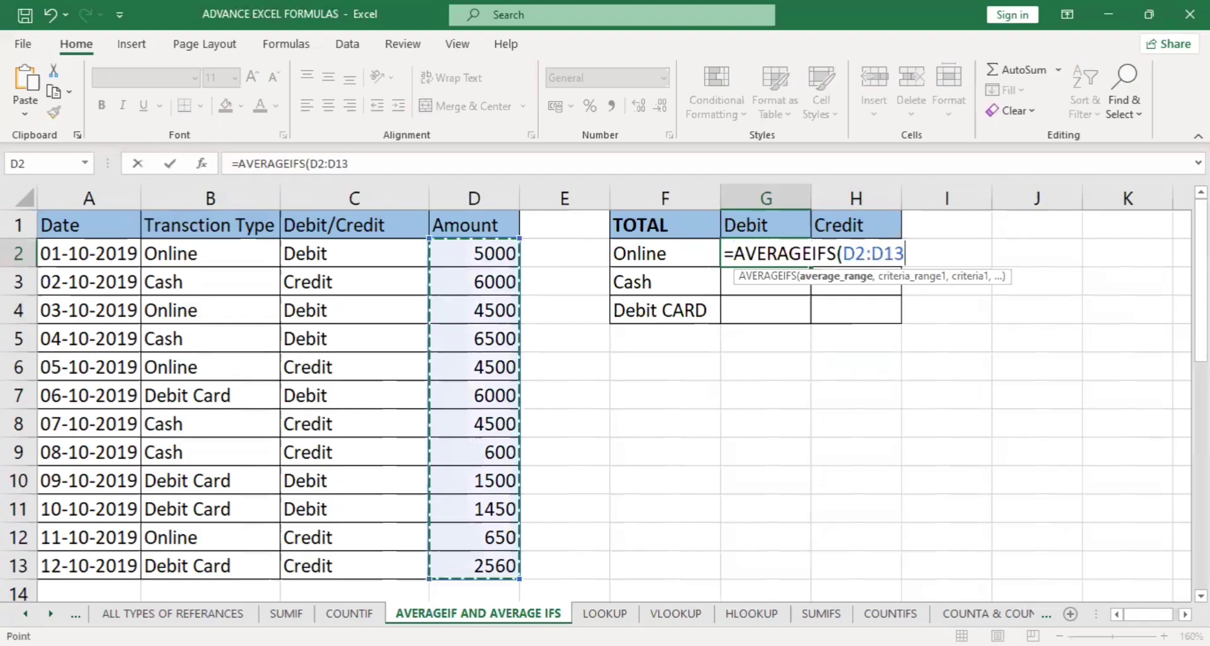
{"action": "type", "text": ","}
{"action": "left_click_drag", "start_coordinate": [246, 254], "coordinate": [234, 556]}
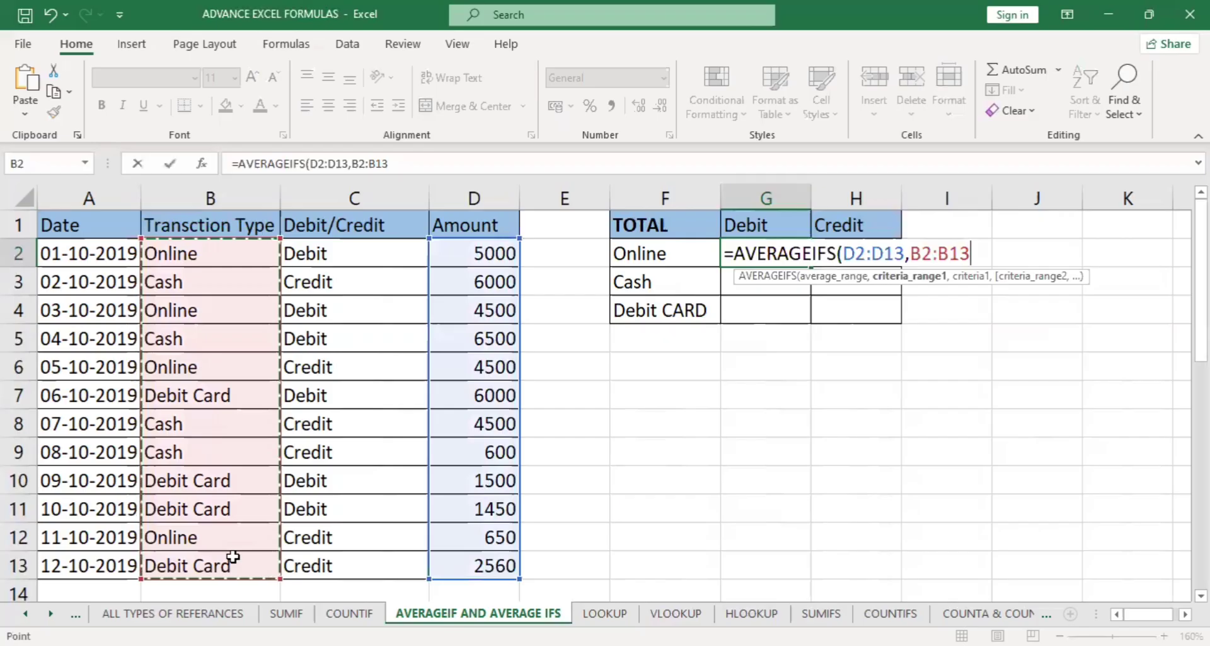
{"action": "type", "text": ","}
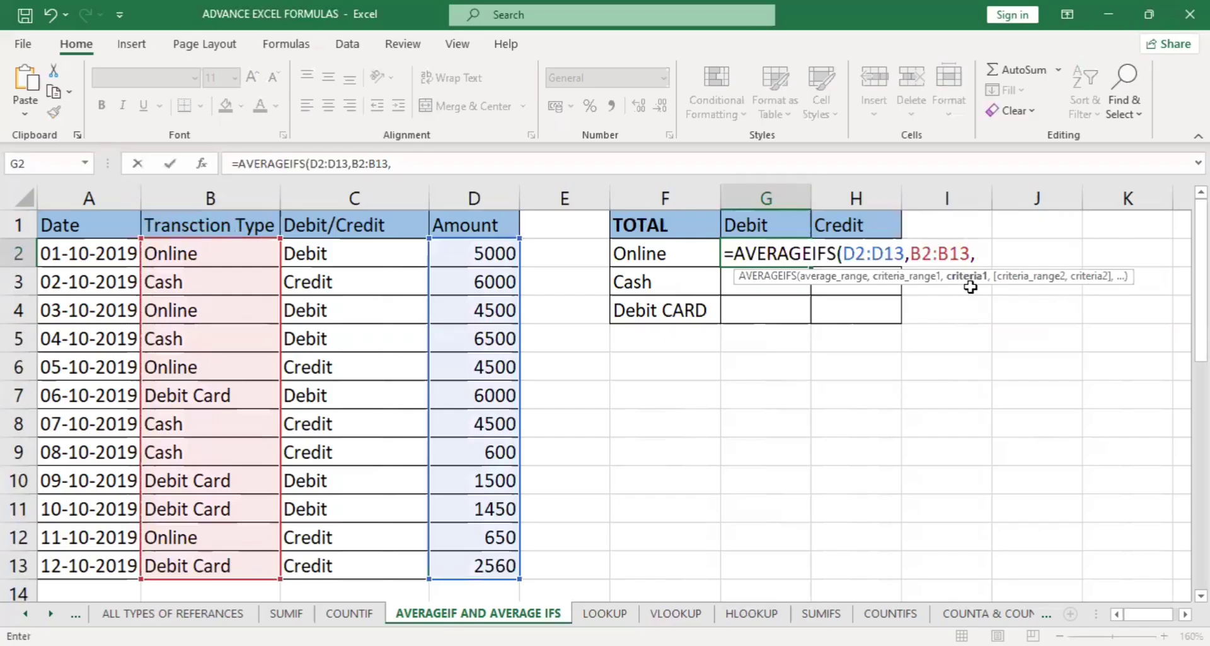
{"action": "left_click", "coordinate": [652, 252]}
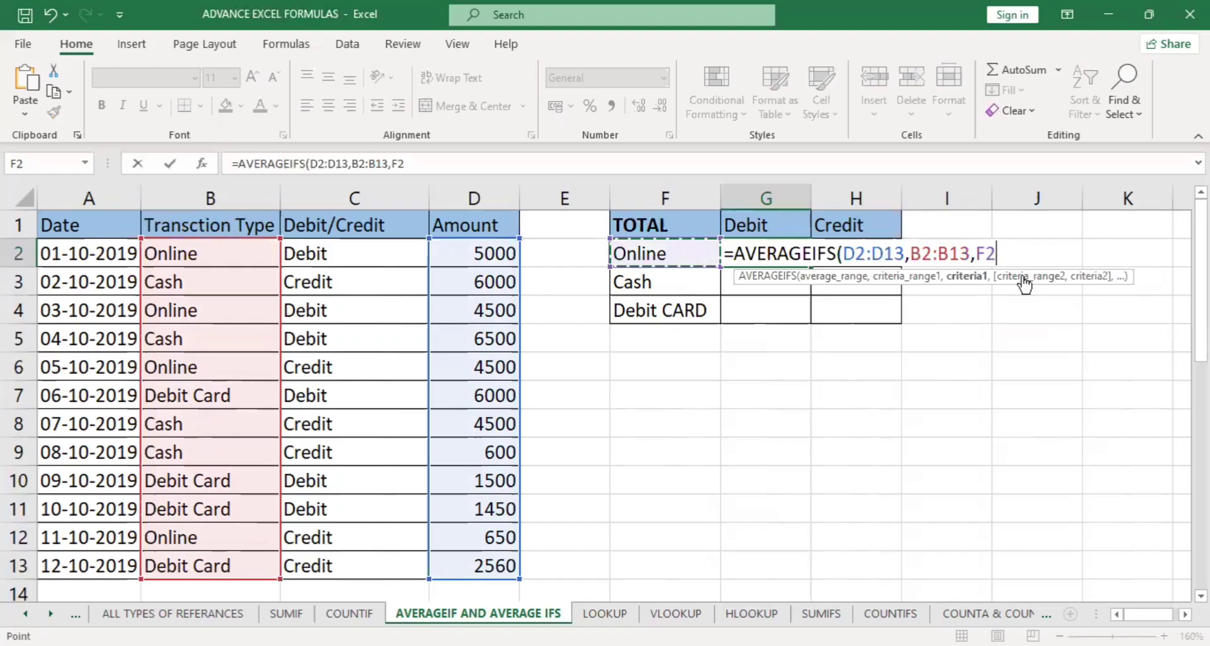
{"action": "type", "text": ","}
Complete the AVERAGEIFS formula in G2 with C2:C13 as the second criteria range and G1 as its criterion.
{"action": "left_click", "coordinate": [364, 256]}
{"action": "left_click", "coordinate": [353, 558], "text": "shift"}
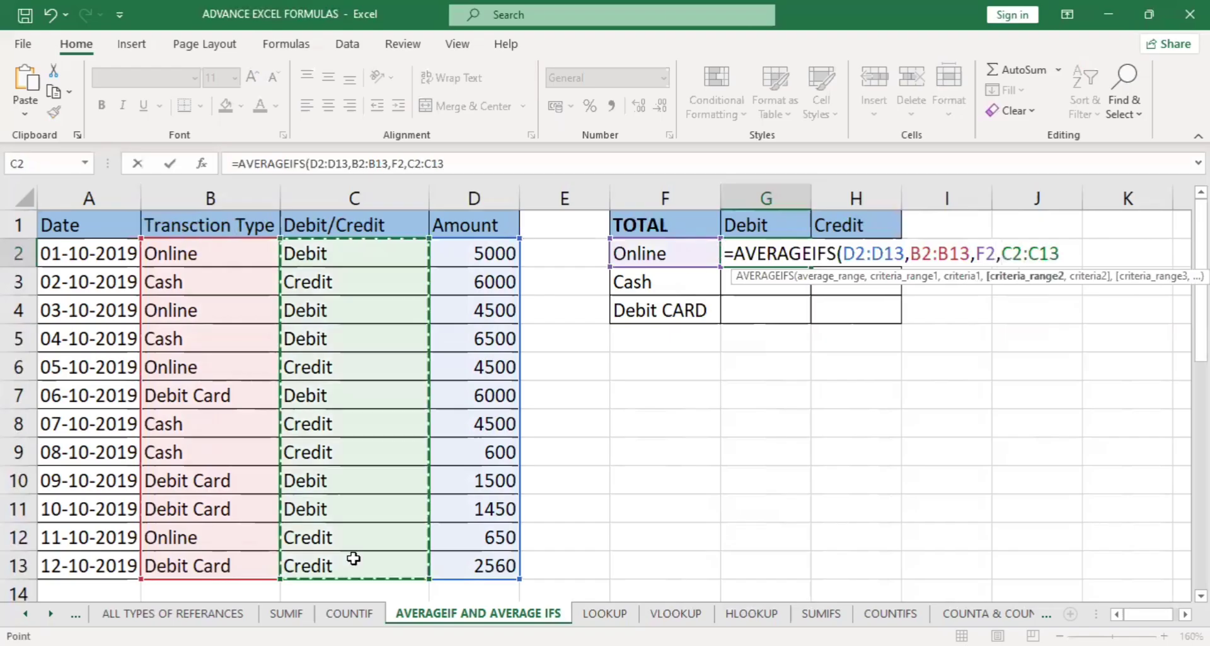
{"action": "type", "text": ","}
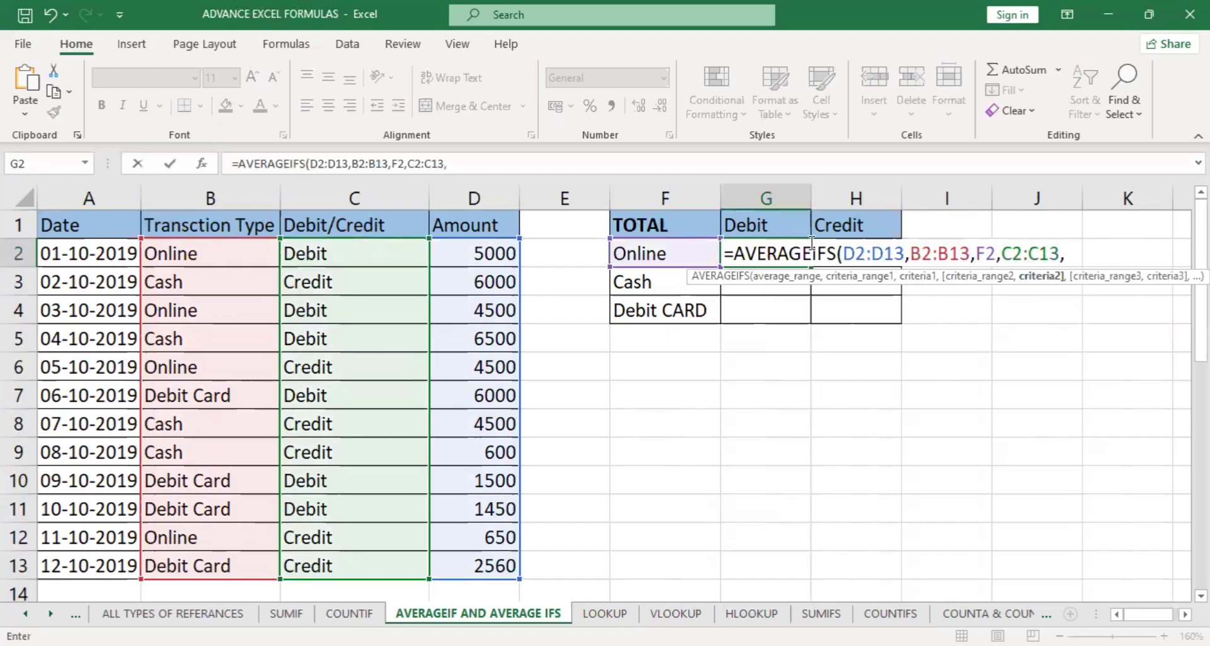
{"action": "left_click", "coordinate": [765, 228]}
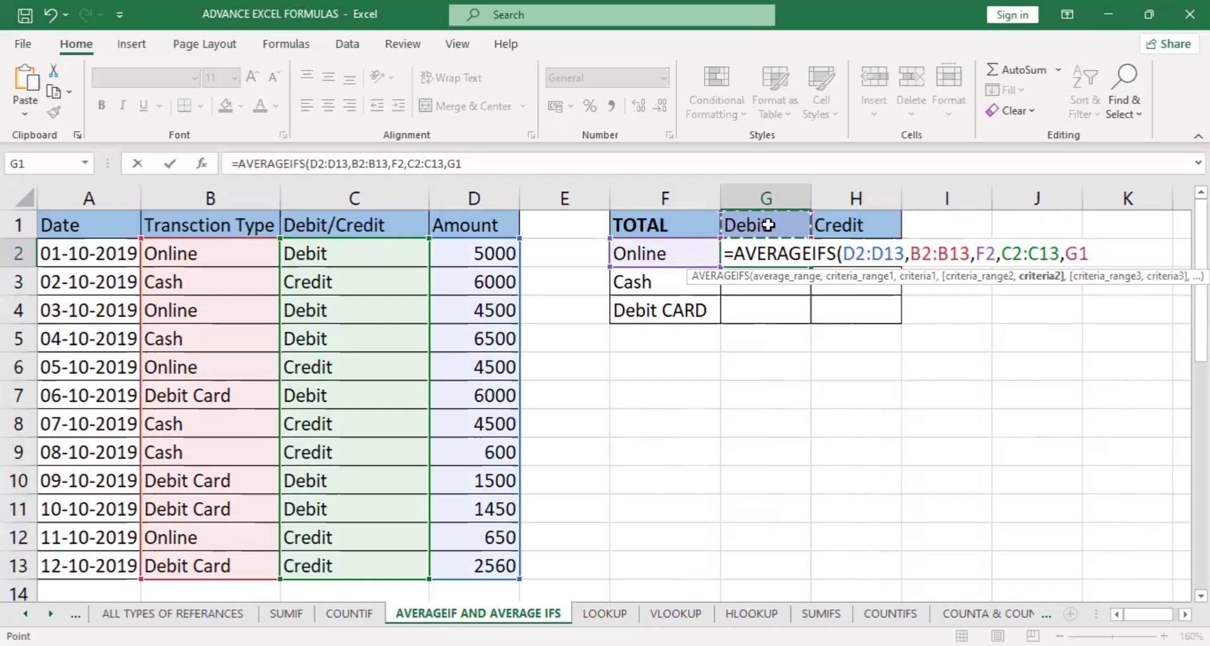
{"action": "key", "text": "Return"}
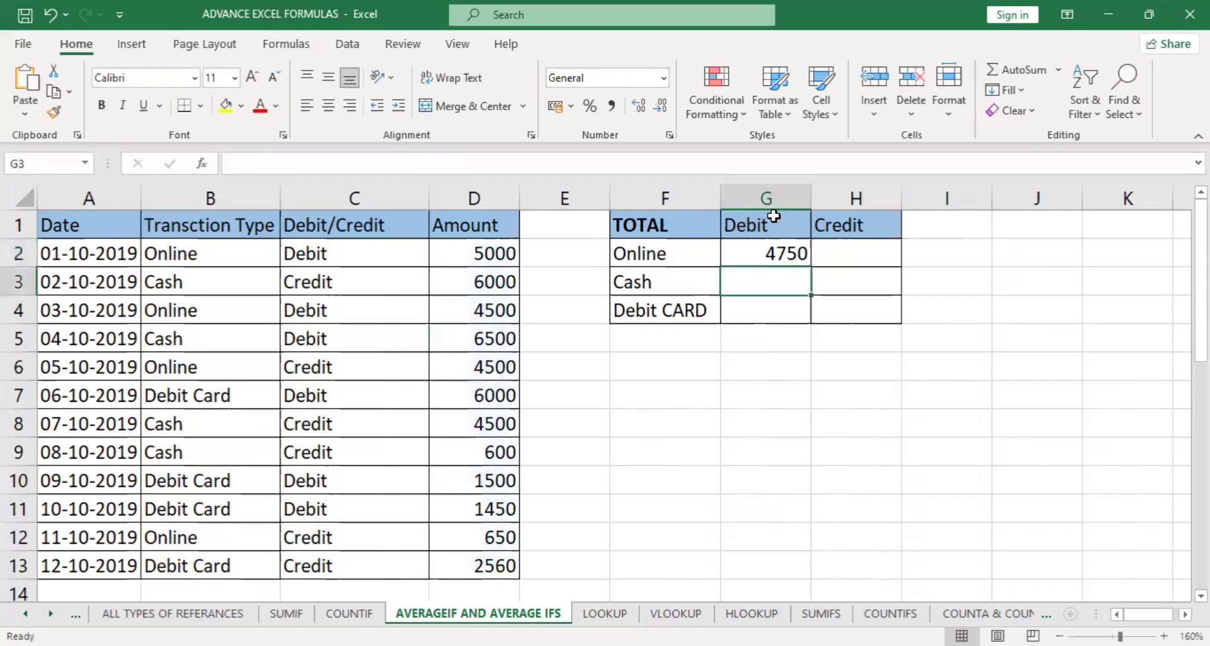
Make the average range and both criteria ranges in the G2 formula absolute: $D$2:$D$13, $B$2:$B$13 and $C$2:$C$13.
{"action": "left_click", "coordinate": [772, 254]}
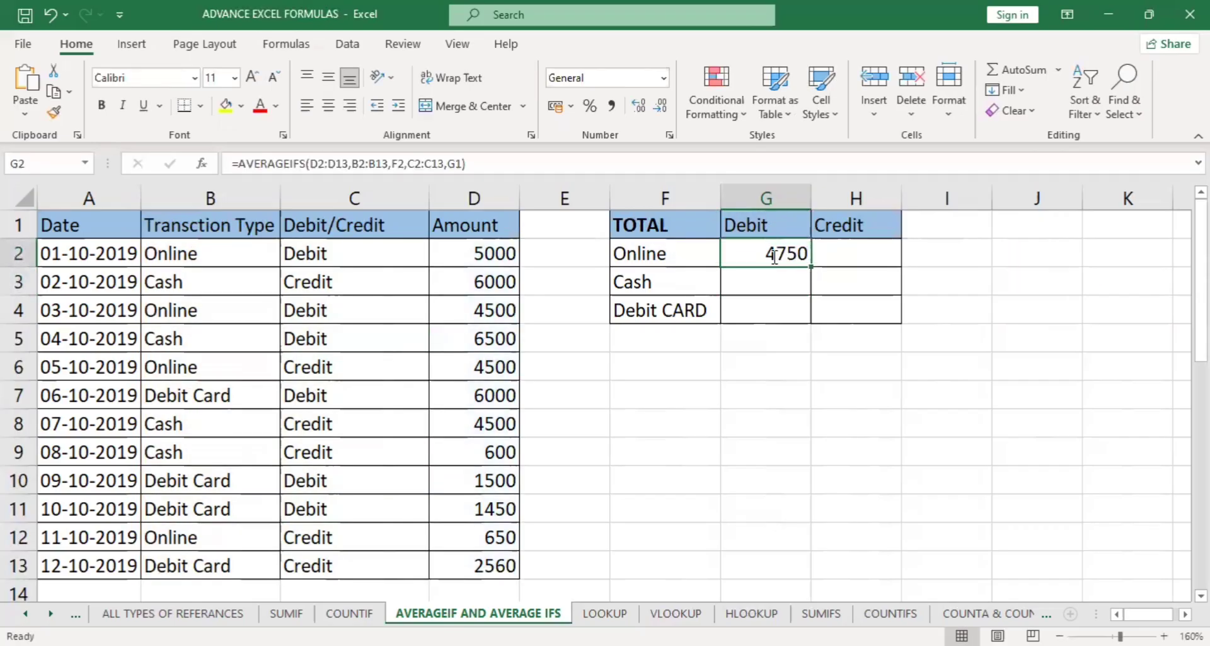
{"action": "double_click", "coordinate": [774, 255]}
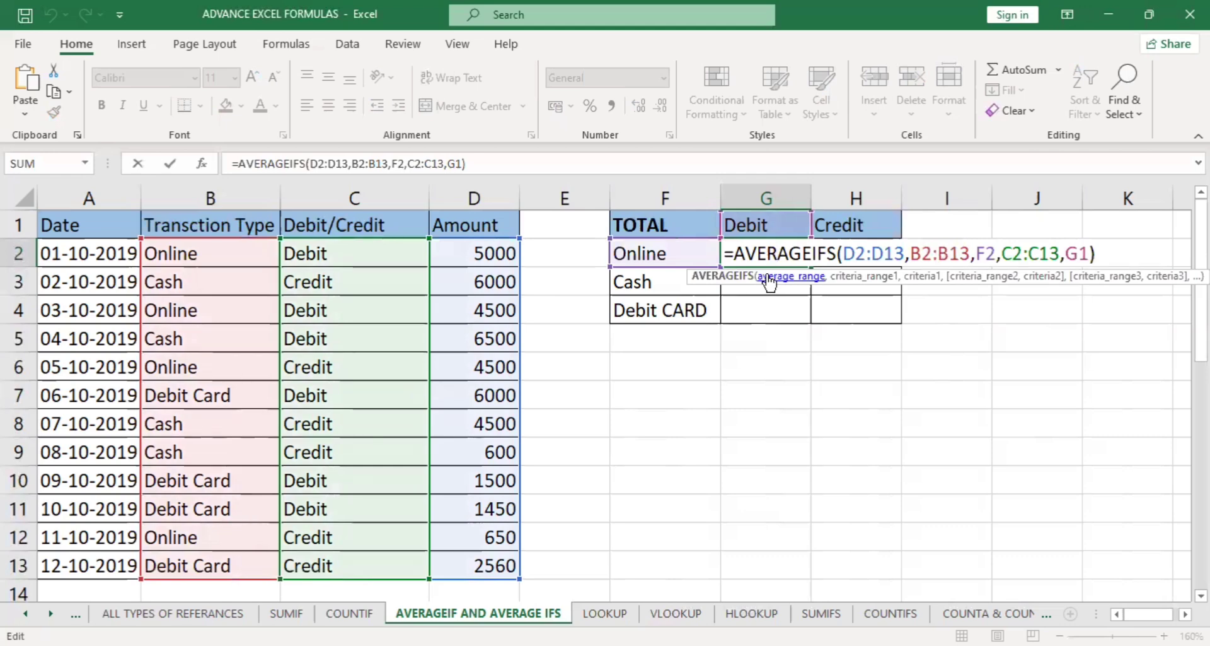
{"action": "left_click", "coordinate": [777, 282]}
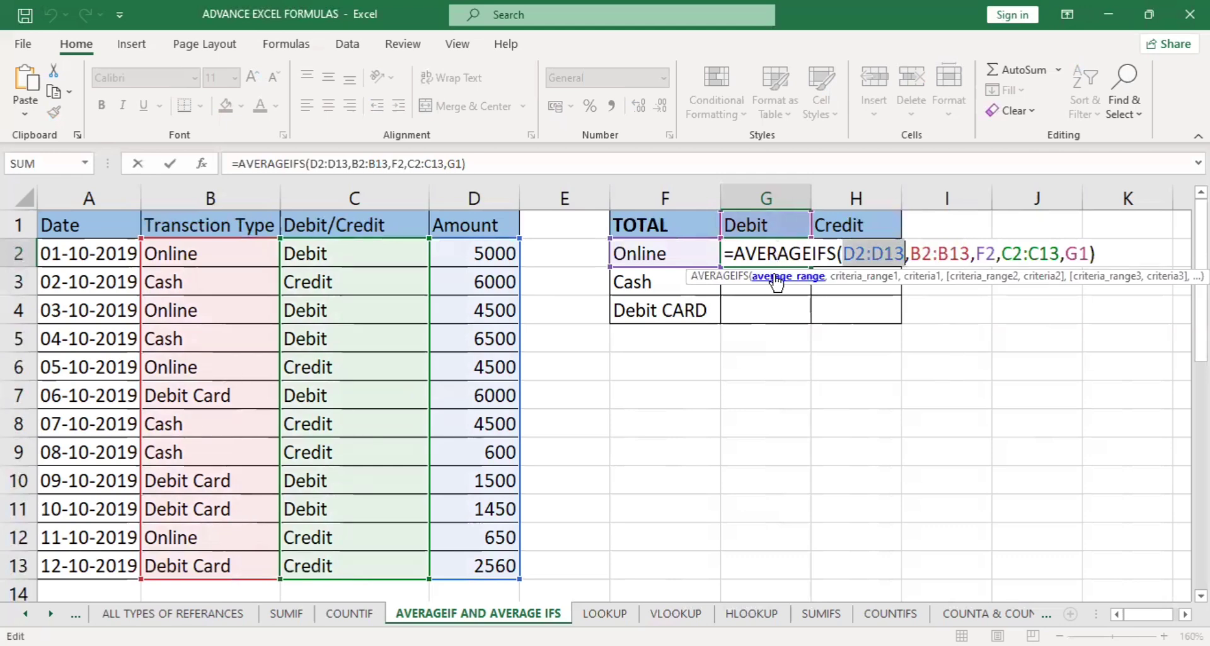
{"action": "key", "text": "F4"}
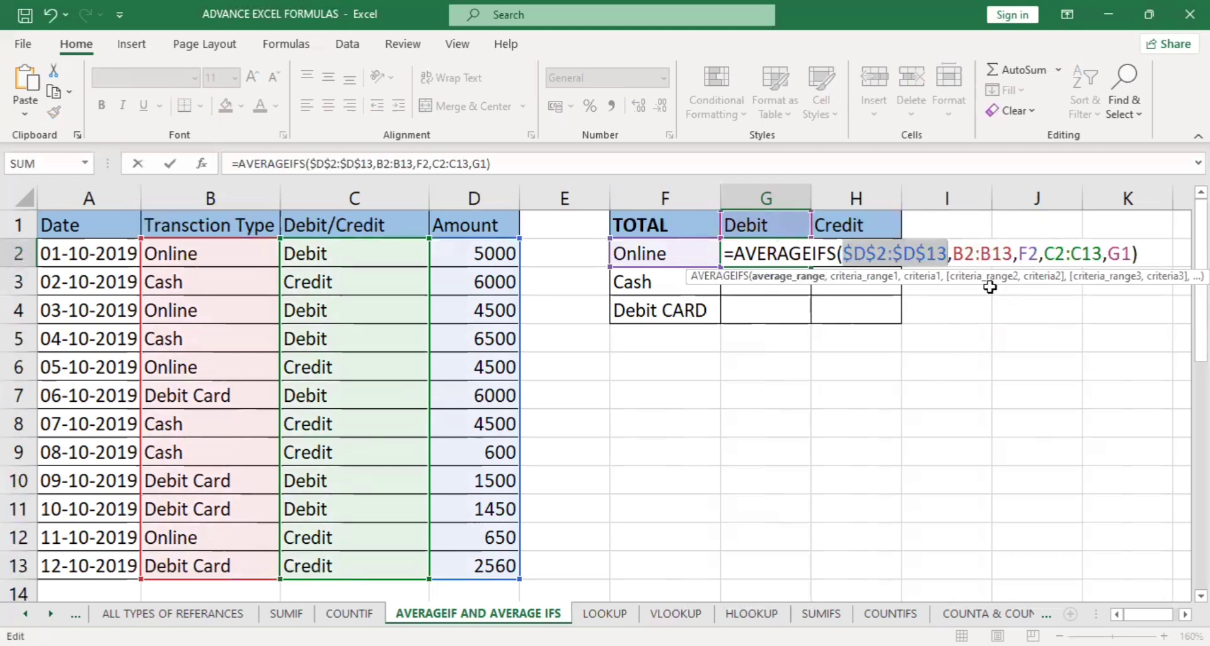
{"action": "left_click", "coordinate": [877, 282]}
{"action": "key", "text": "F4"}
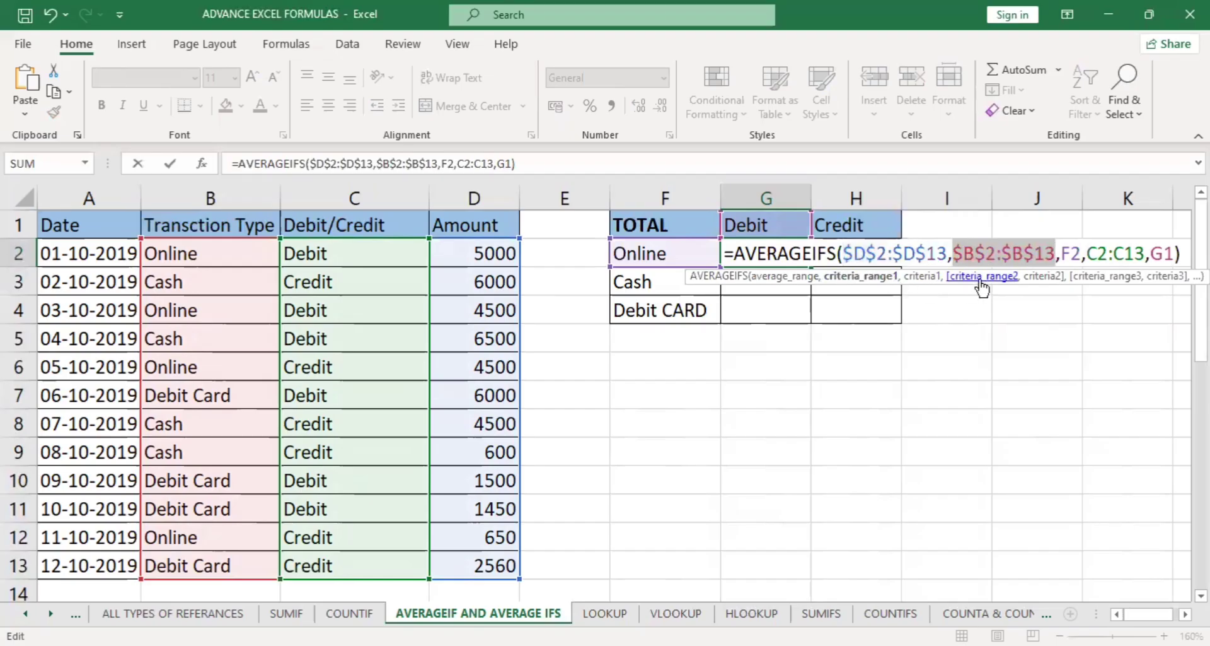
{"action": "left_click", "coordinate": [981, 282]}
{"action": "key", "text": "F4"}
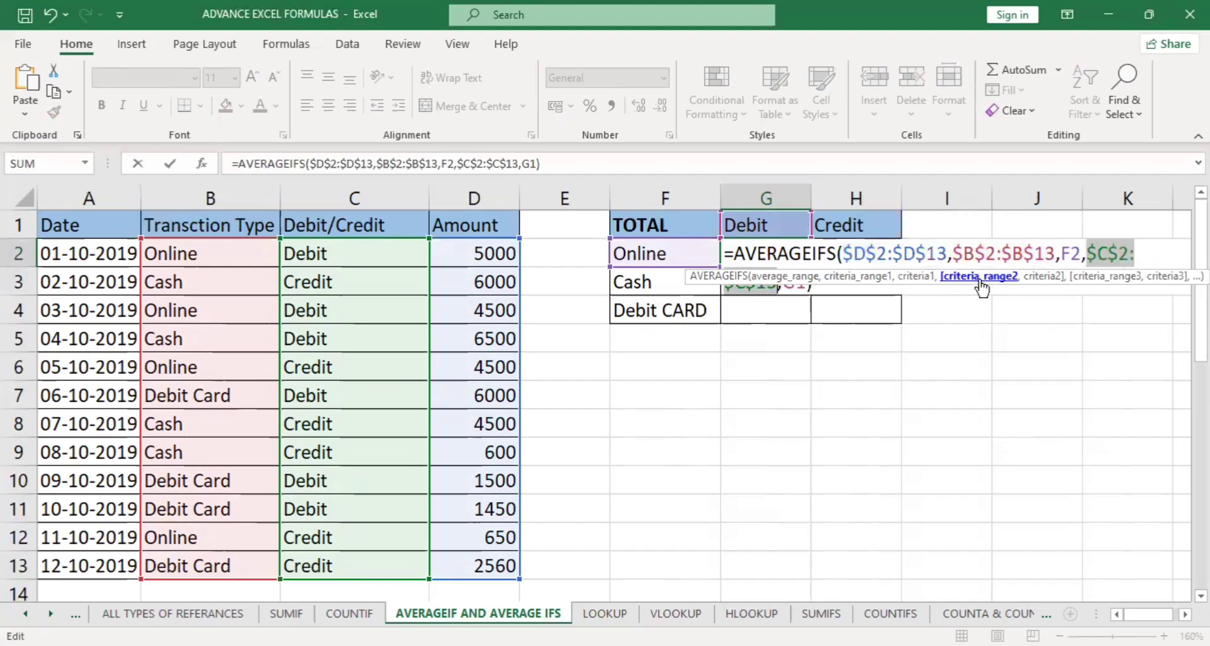
Change the criteria in the G2 formula to the mixed references $F2 and G$1 and enter the formula.
{"action": "left_click", "coordinate": [1063, 255]}
{"action": "type", "text": "$"}
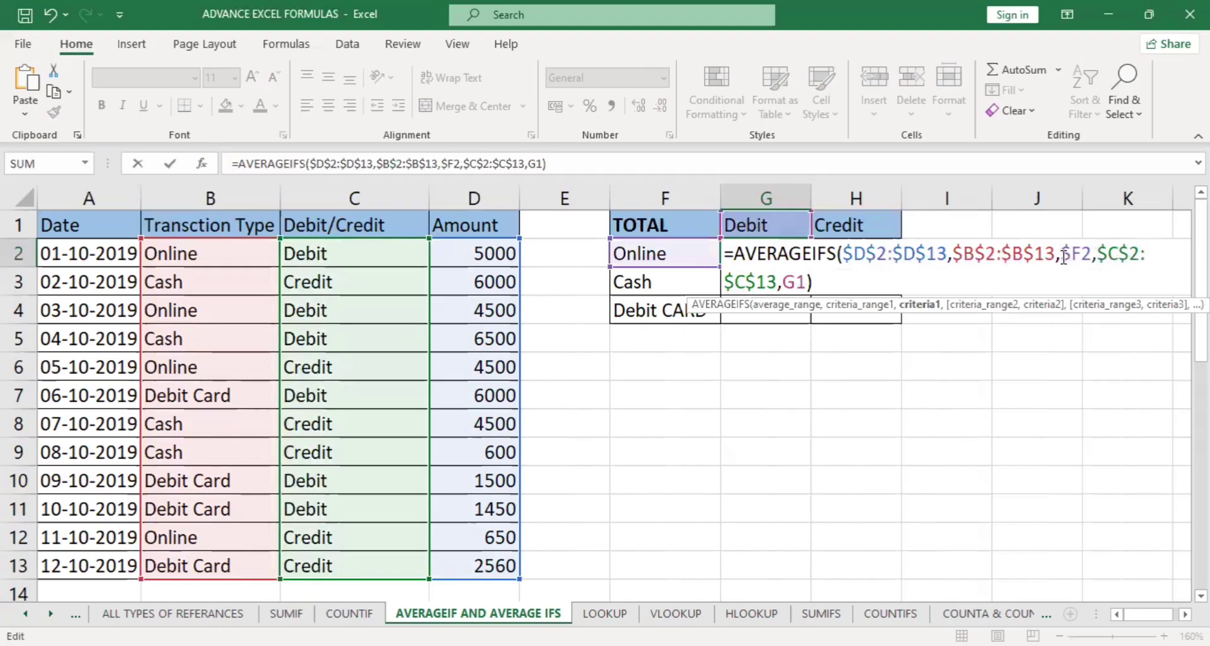
{"action": "key", "text": "Left"}
{"action": "key", "text": "Left"}
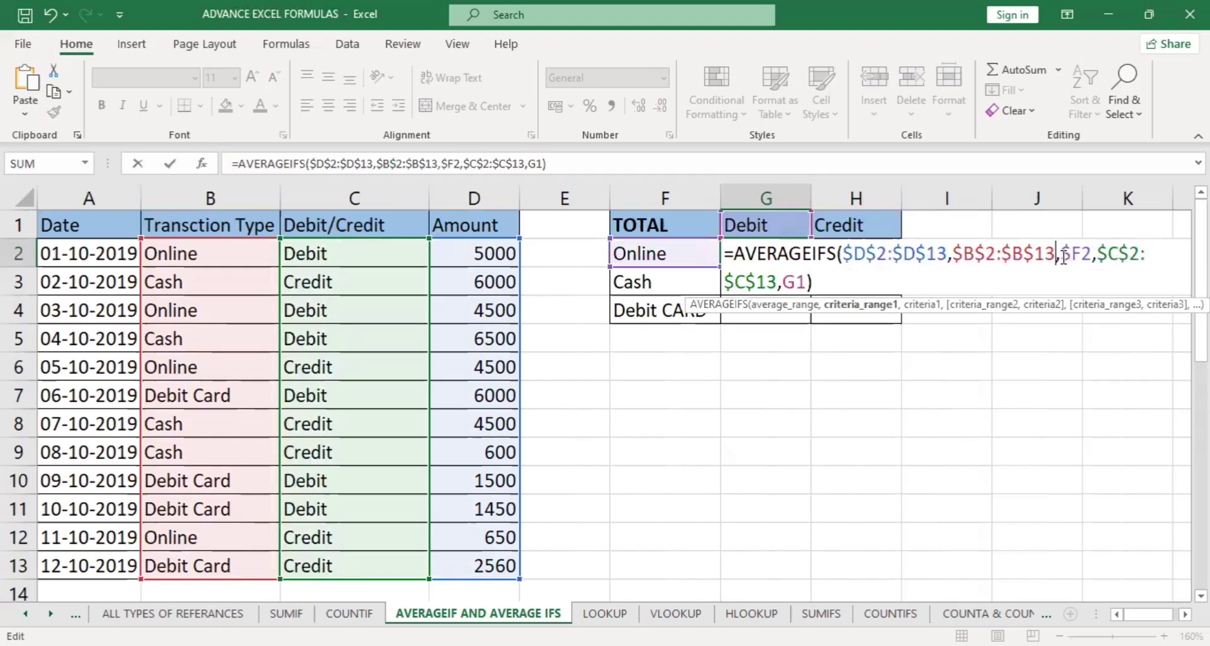
{"action": "key", "text": "End"}
{"action": "key", "text": "Left"}
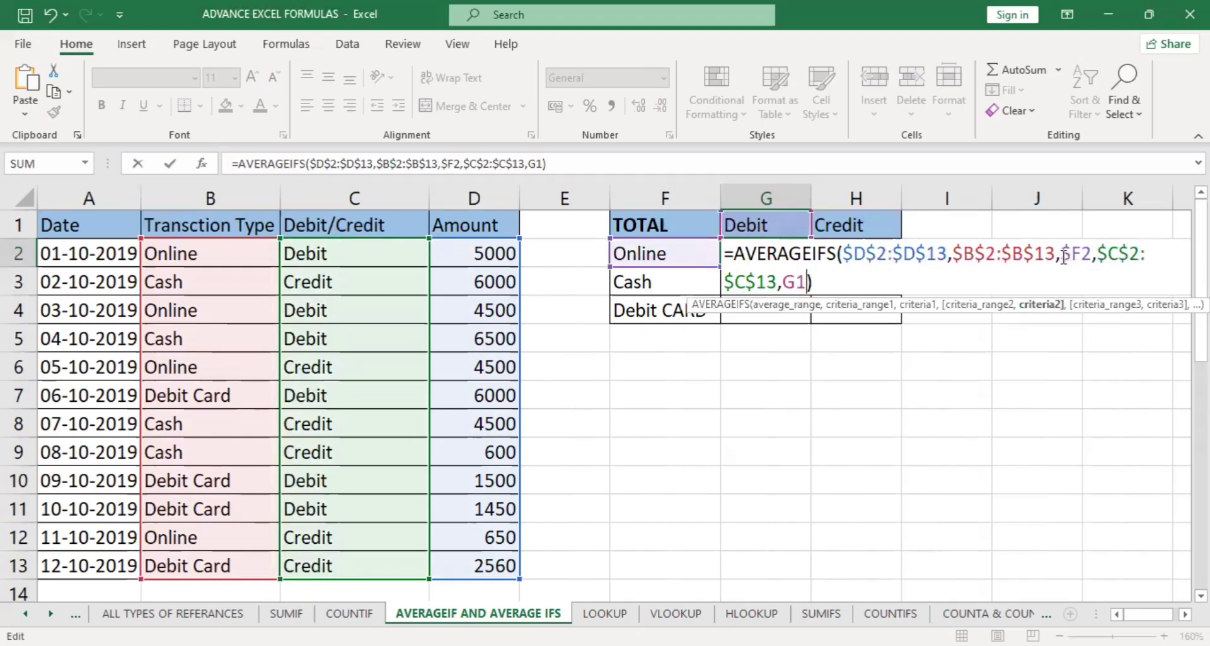
{"action": "key", "text": "F4"}
{"action": "key", "text": "F4"}
{"action": "key", "text": "Return"}
Fill the AVERAGEIFS formula from G2 down to G4 and across to the Credit column H2:H4.
{"action": "left_click", "coordinate": [781, 251]}
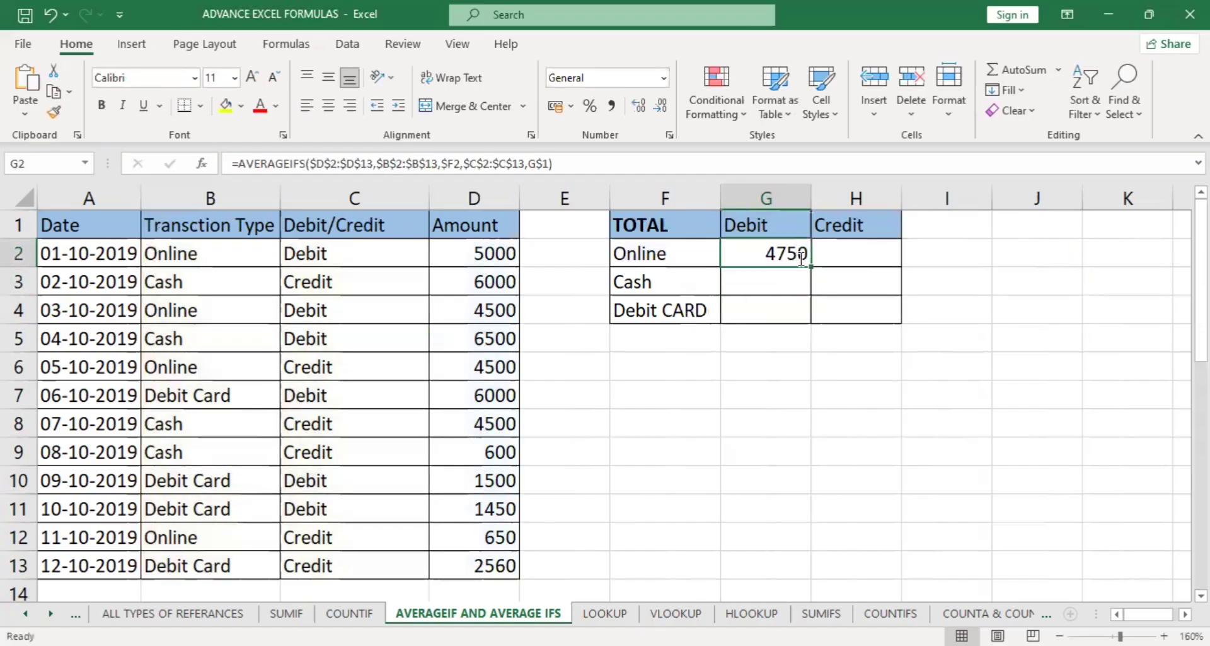
{"action": "double_click", "coordinate": [803, 252]}
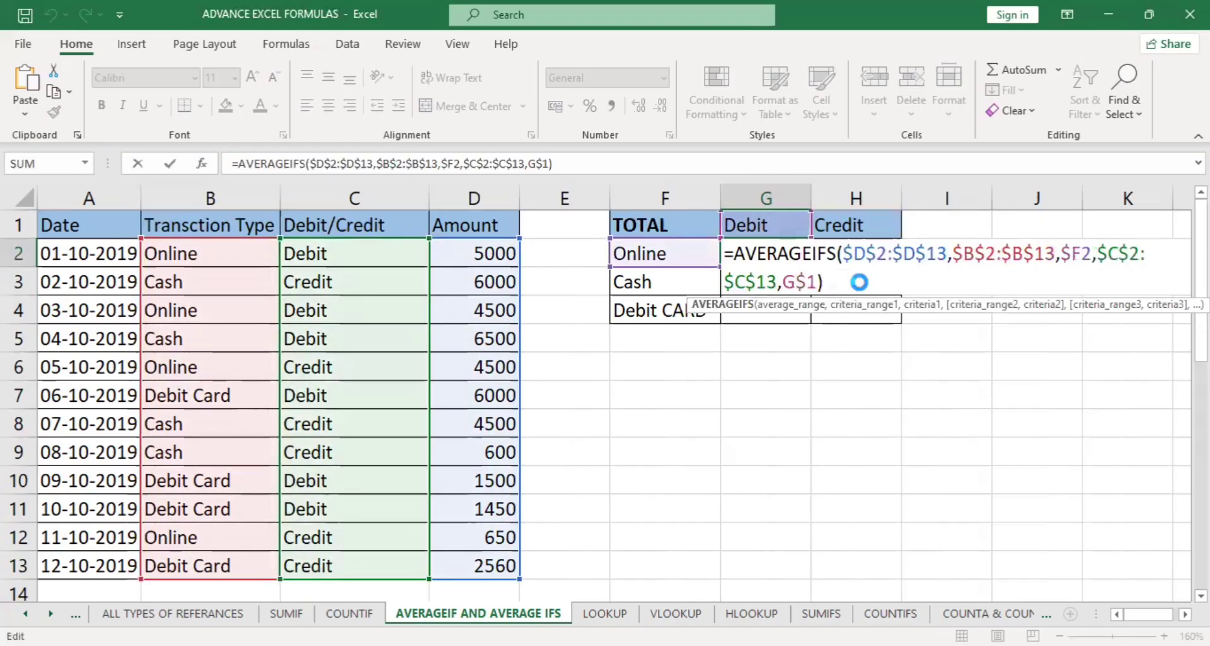
{"action": "key", "text": "Escape"}
{"action": "left_click_drag", "start_coordinate": [814, 268], "coordinate": [890, 318]}
{"action": "left_click", "coordinate": [1027, 313]}
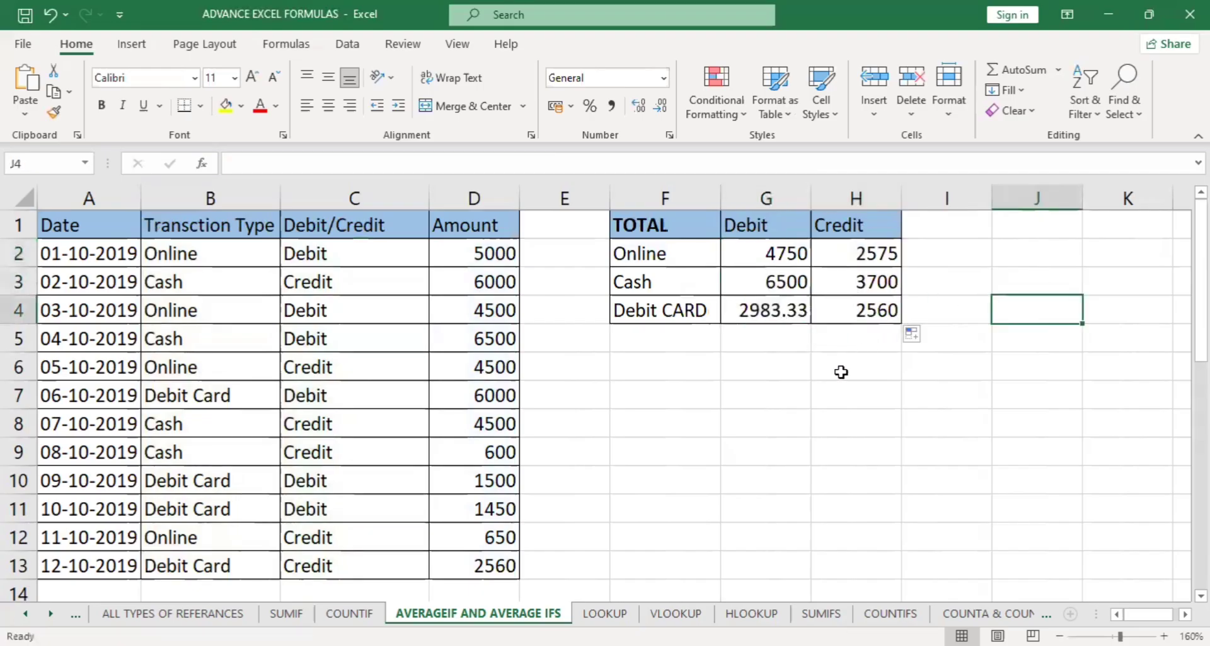
{"action": "left_click", "coordinate": [841, 372]}
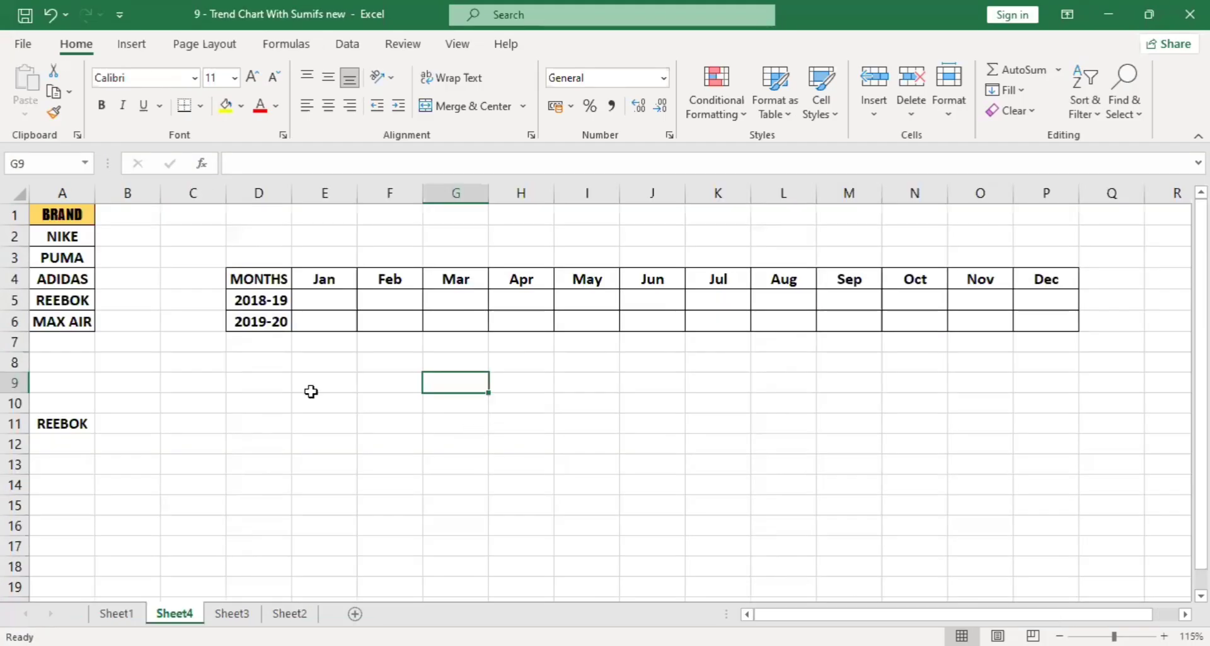
Switch to the workbook "9 - Trend Chart With Sumifs new" and open the sales data on Sheet1.
{"action": "left_click", "coordinate": [312, 391]}
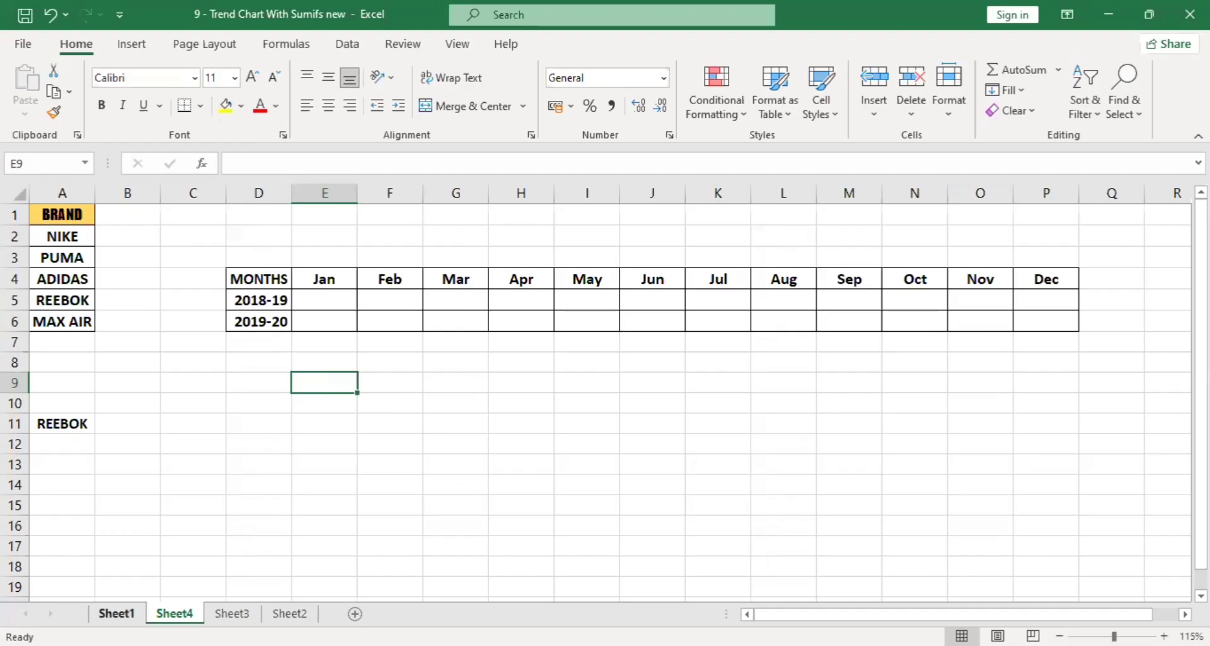
{"action": "left_click", "coordinate": [116, 613]}
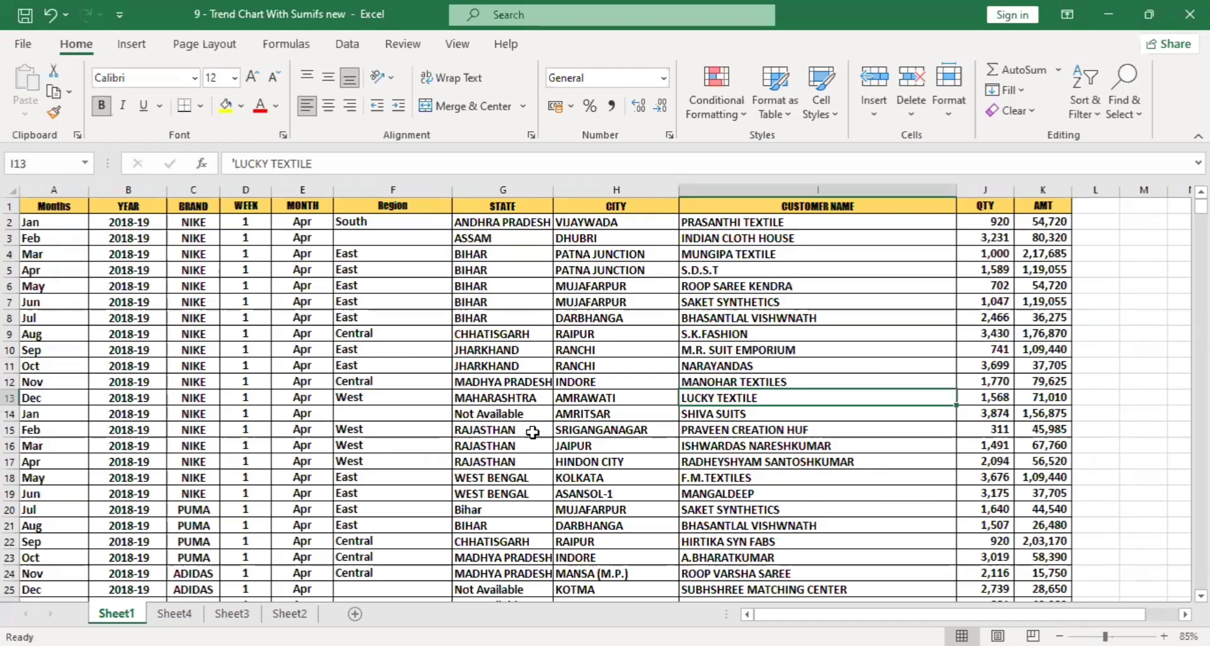
{"action": "left_click", "coordinate": [1152, 393]}
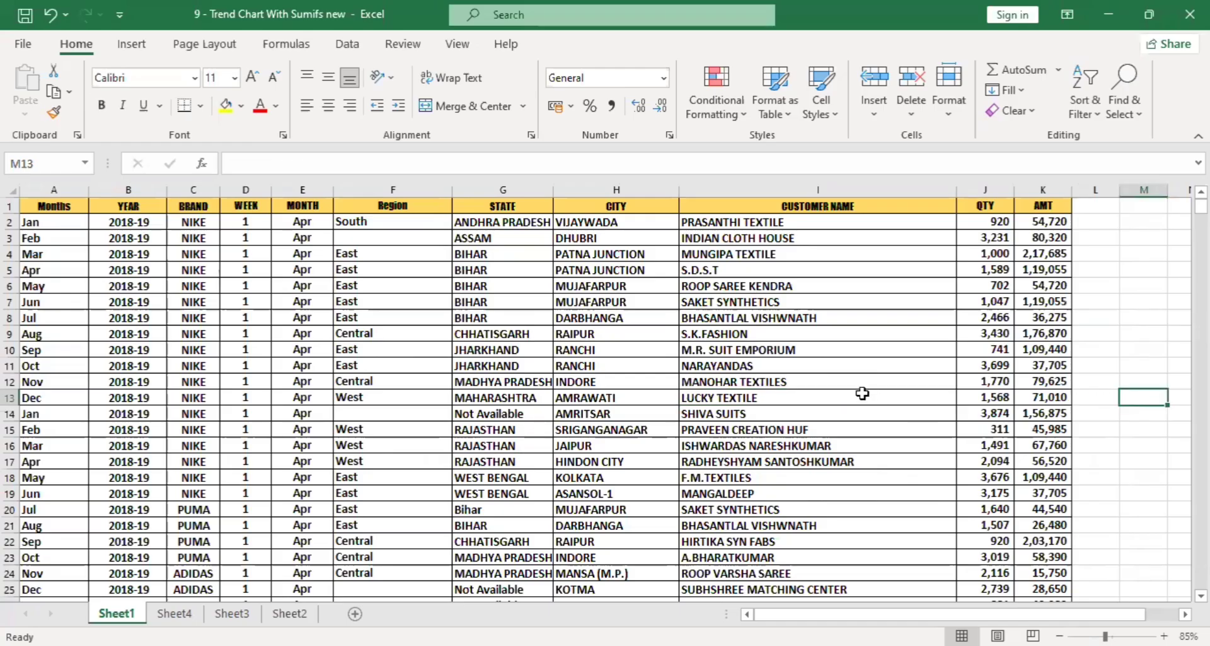
Try the brand list in A11 of Sheet4 by choosing NIKE, PUMA and finally REEBOK.
{"action": "left_click", "coordinate": [174, 613]}
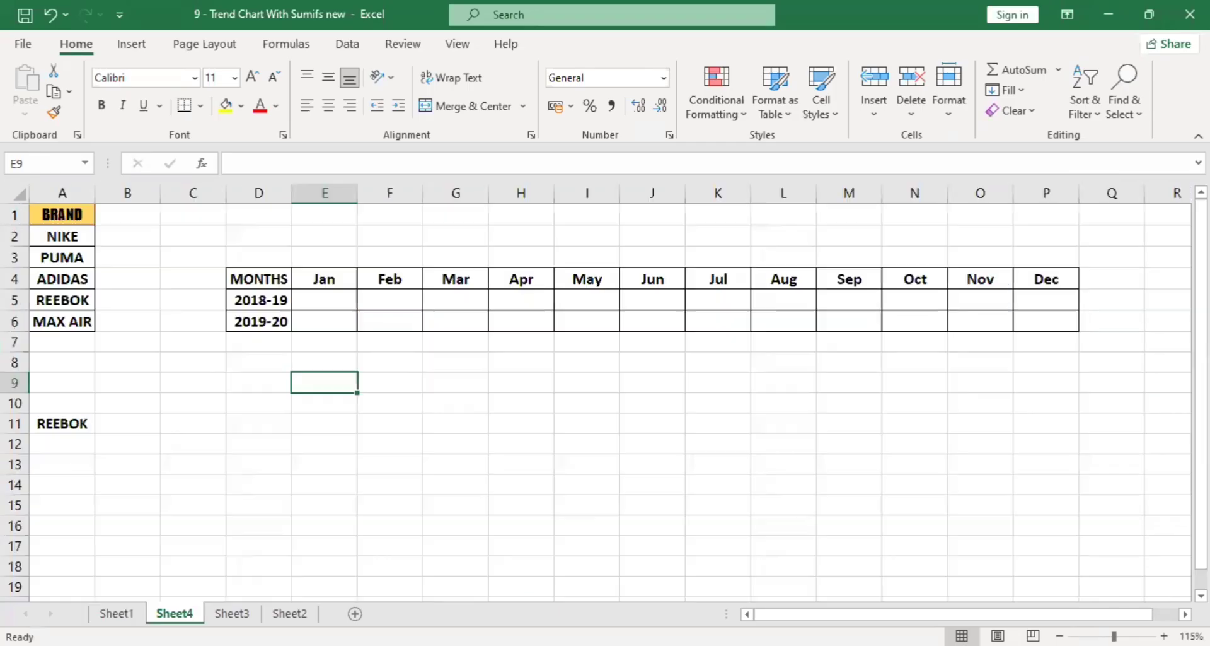
{"action": "left_click", "coordinate": [86, 426]}
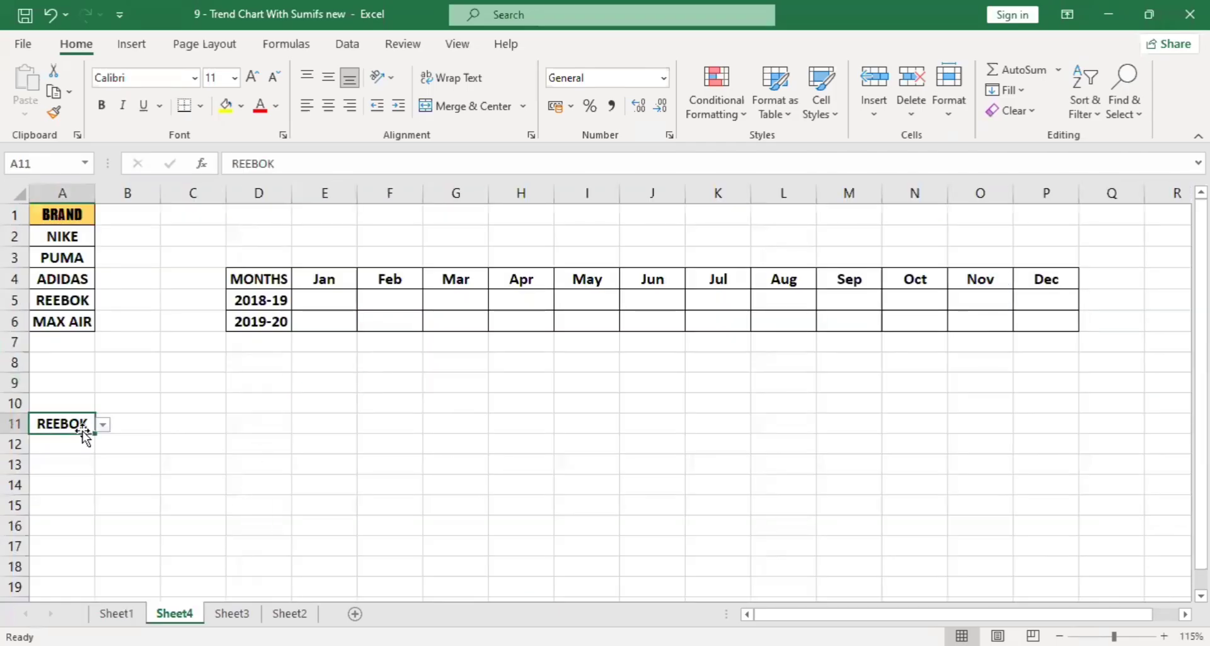
{"action": "left_click", "coordinate": [103, 425]}
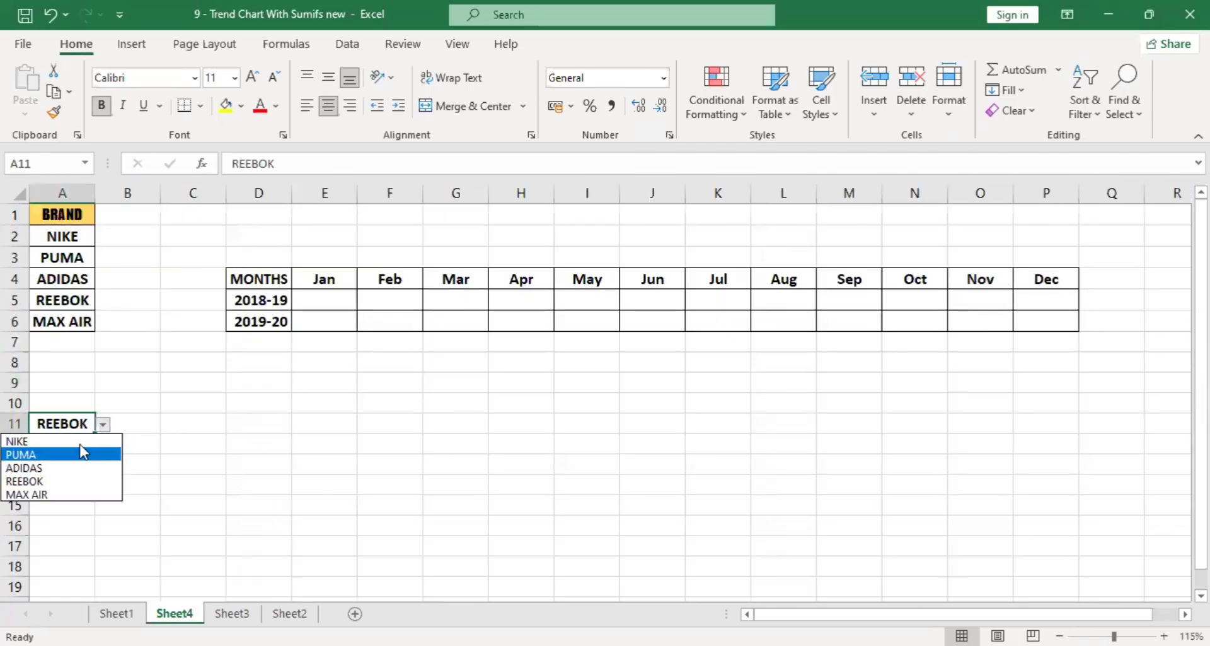
{"action": "left_click", "coordinate": [81, 440]}
{"action": "left_click", "coordinate": [102, 424]}
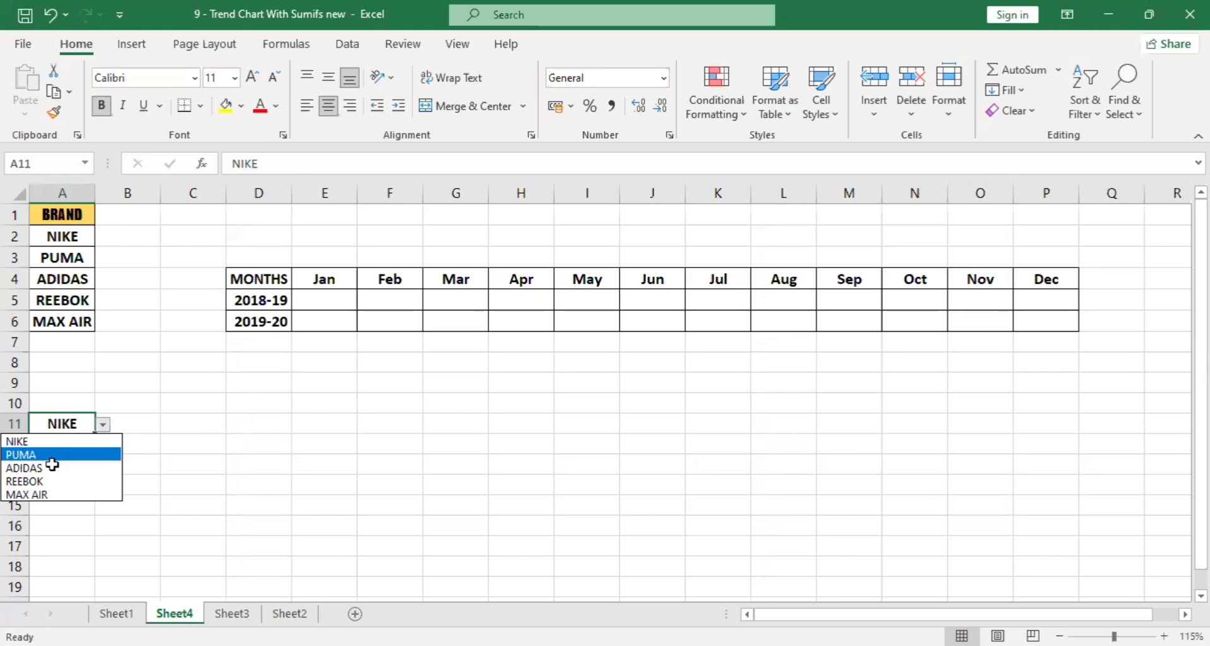
{"action": "left_click", "coordinate": [84, 454]}
{"action": "left_click", "coordinate": [102, 424]}
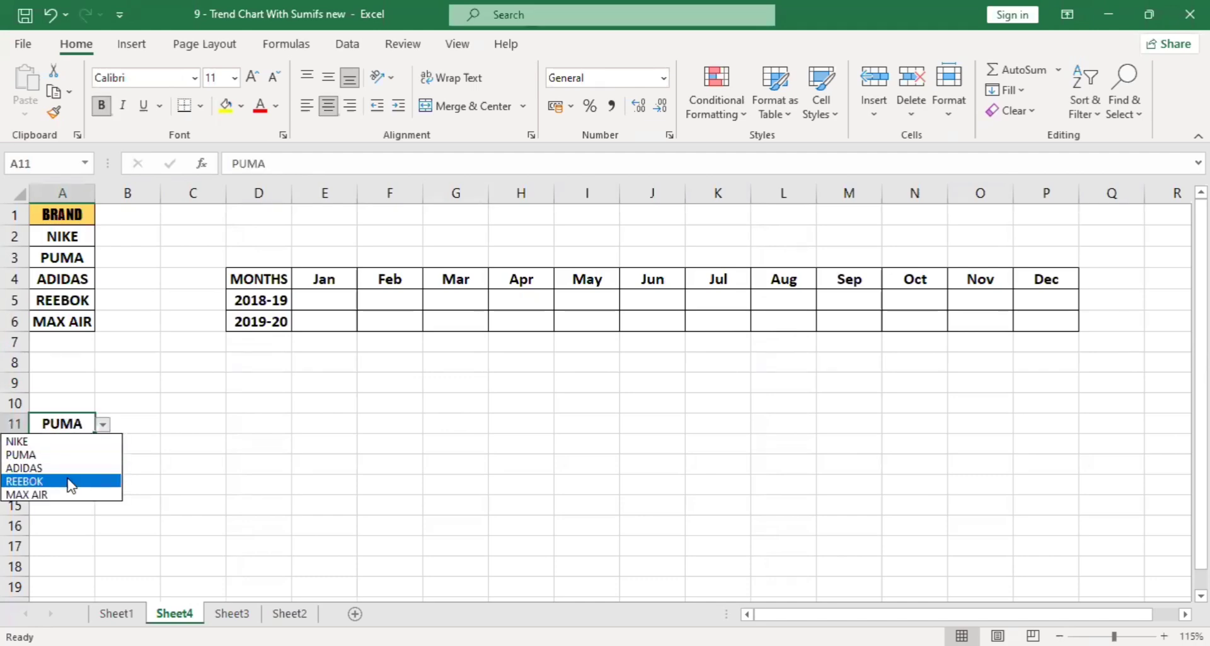
{"action": "left_click", "coordinate": [73, 483]}
Examine the columns of the Sheet1 sales data, from Months, YEAR and BRAND across to CUSTOMER NAME.
{"action": "left_click", "coordinate": [116, 612]}
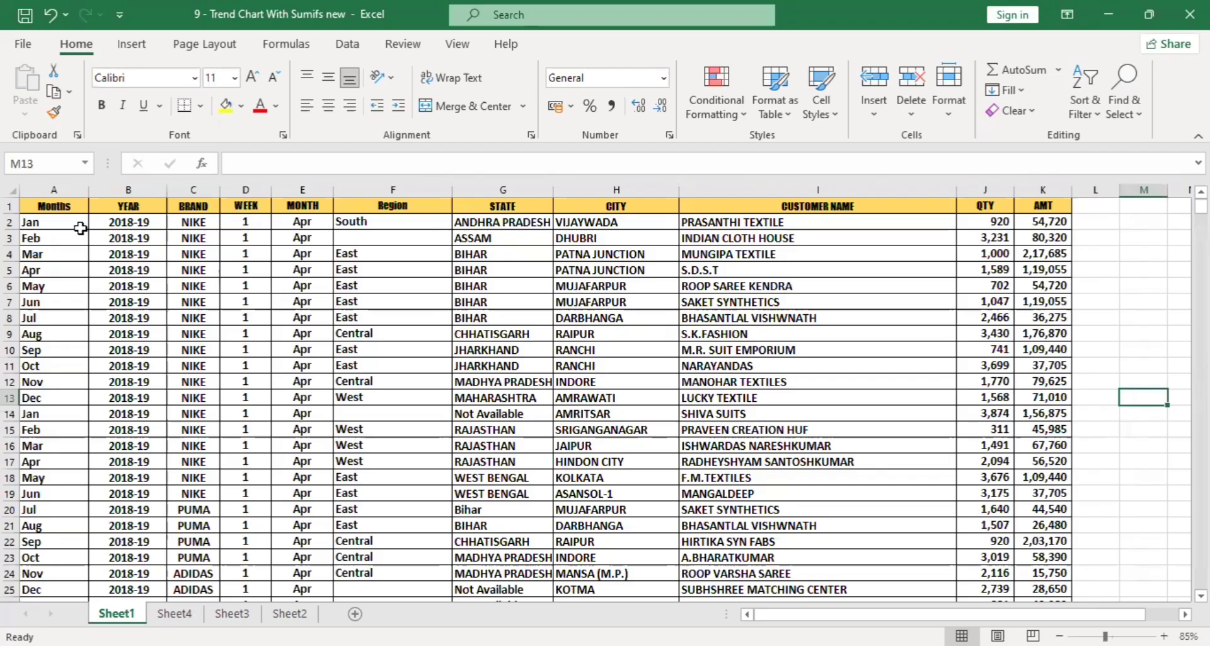
{"action": "left_click", "coordinate": [68, 203]}
{"action": "left_click", "coordinate": [128, 189]}
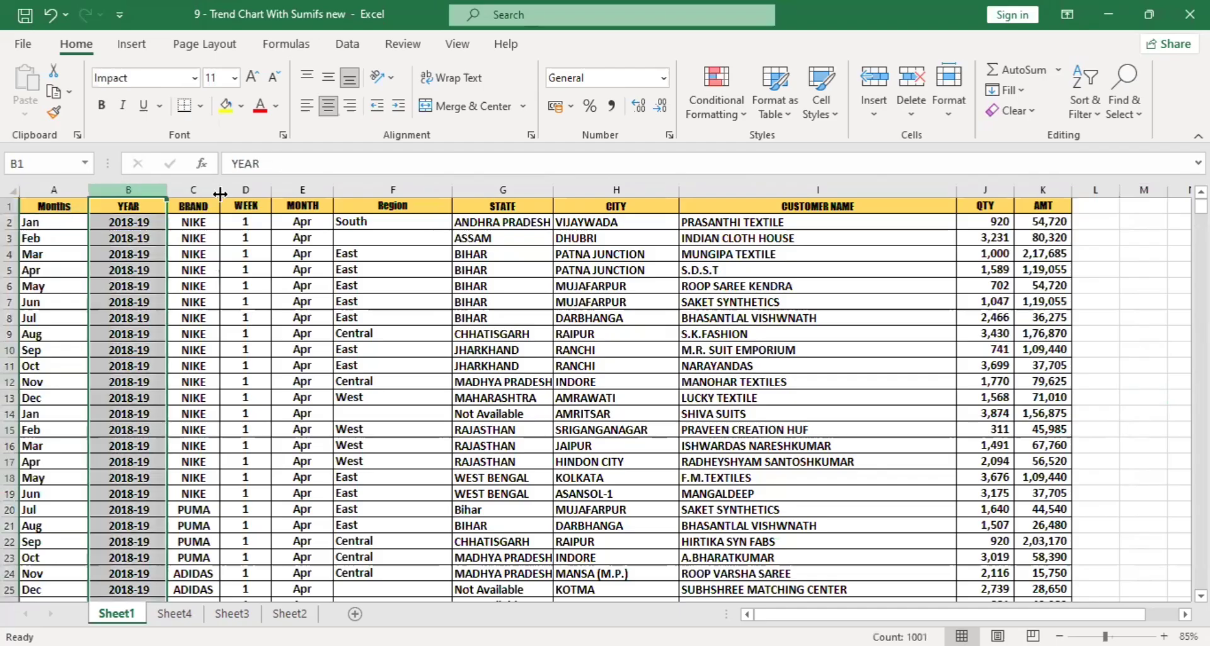
{"action": "left_click", "coordinate": [201, 189]}
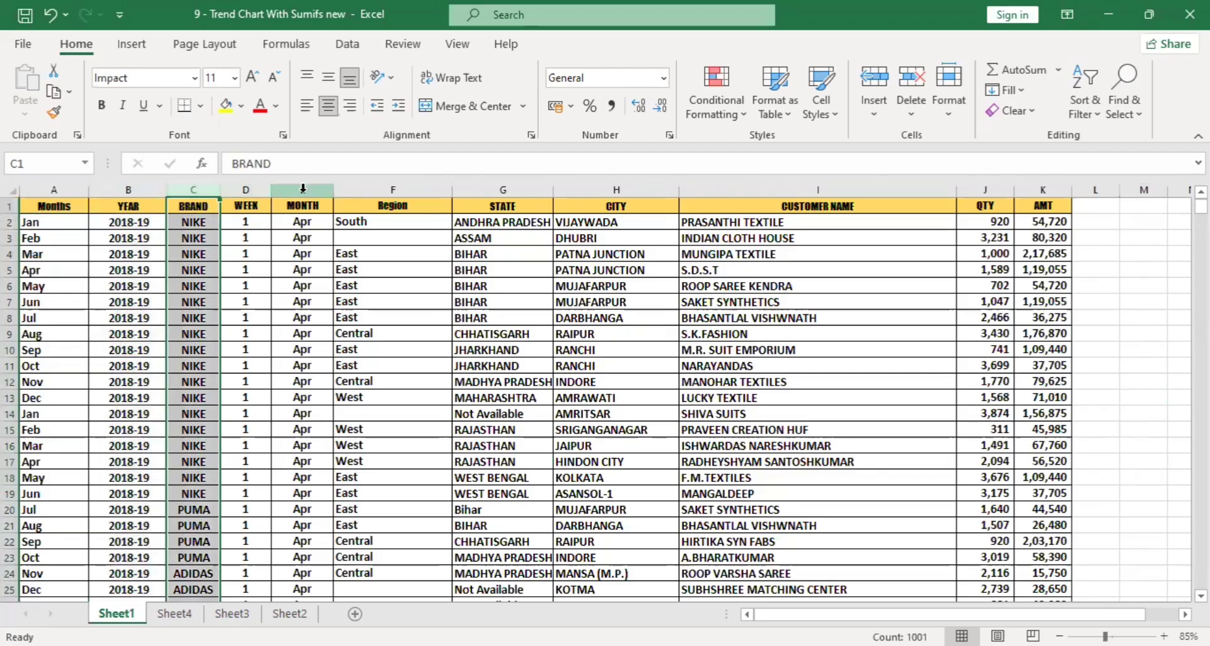
{"action": "left_click", "coordinate": [302, 189]}
{"action": "left_click", "coordinate": [393, 189]}
{"action": "left_click", "coordinate": [503, 189]}
{"action": "left_click", "coordinate": [611, 189]}
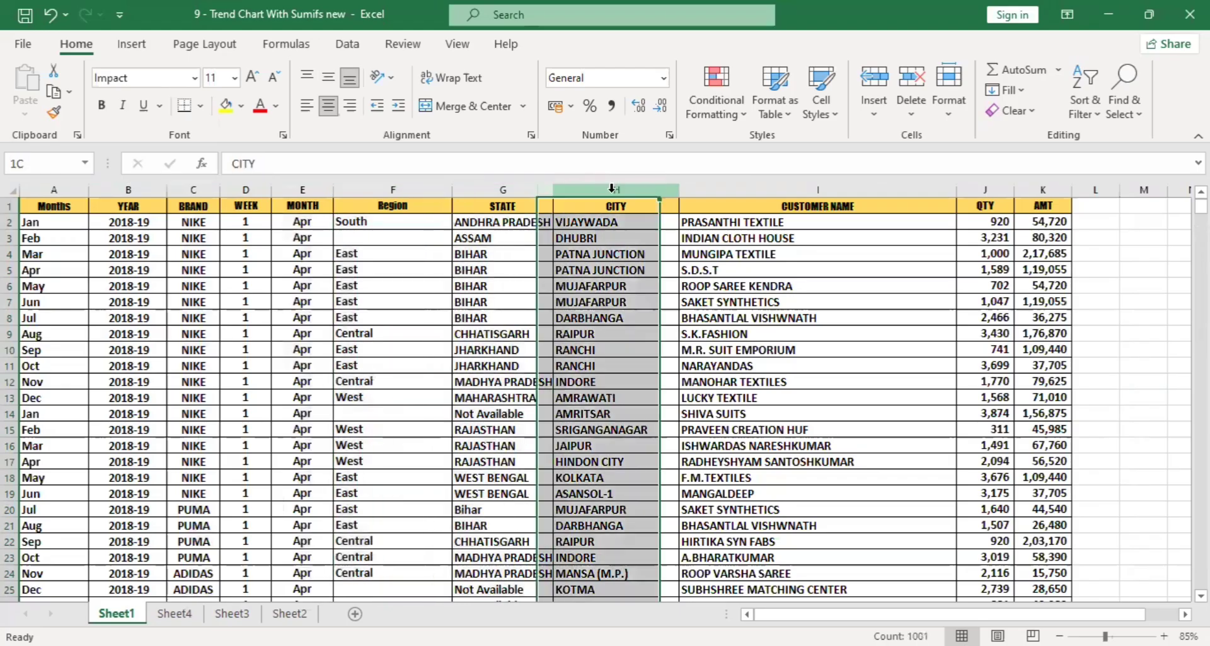
{"action": "left_click", "coordinate": [785, 189]}
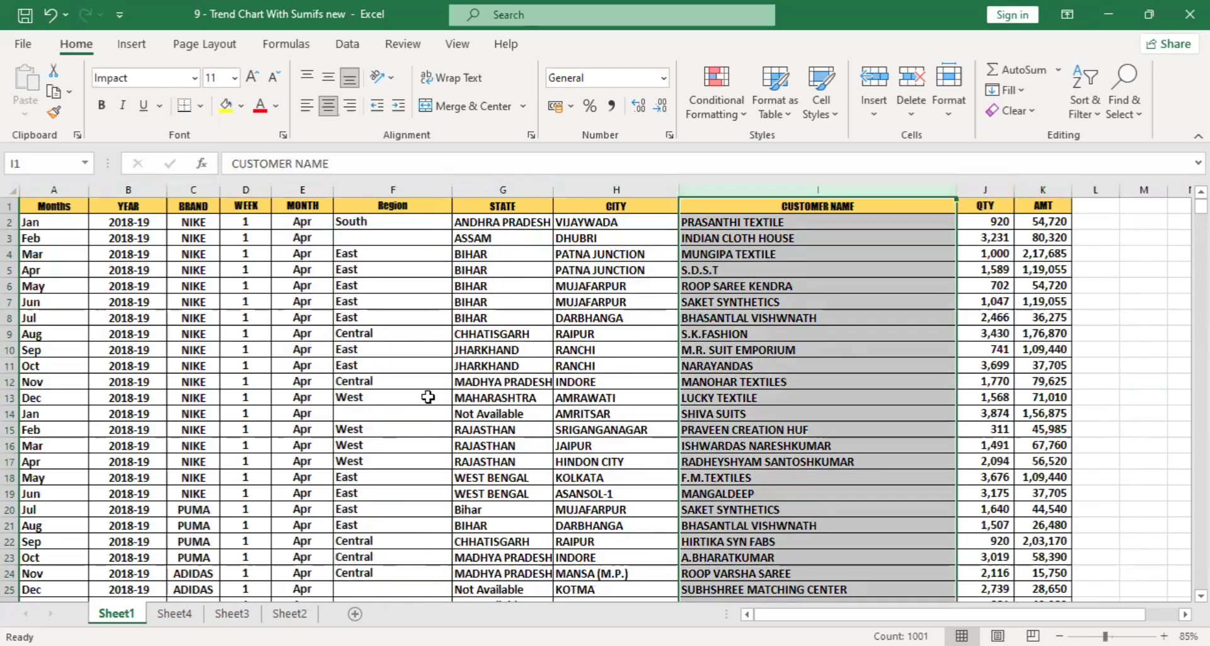
{"action": "scroll", "coordinate": [428, 396], "scroll_direction": "up", "scroll_amount": 1, "text": "ctrl"}
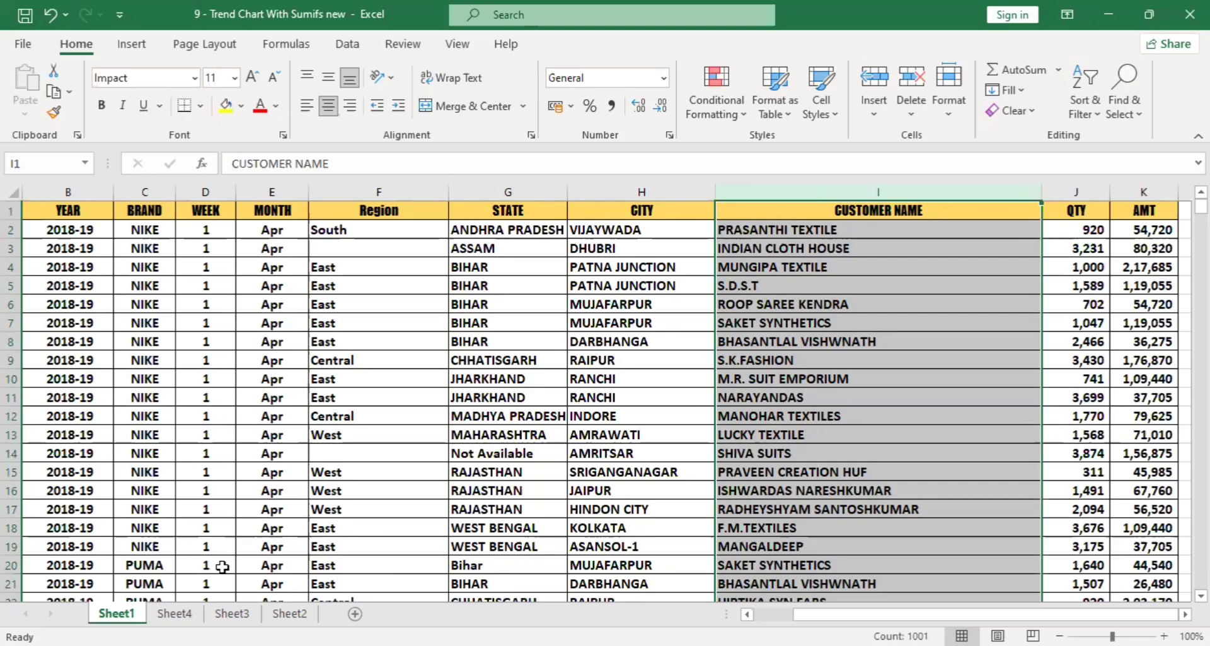
Return to Sheet4 and reselect REEBOK from the brand list in A11.
{"action": "left_click", "coordinate": [173, 613]}
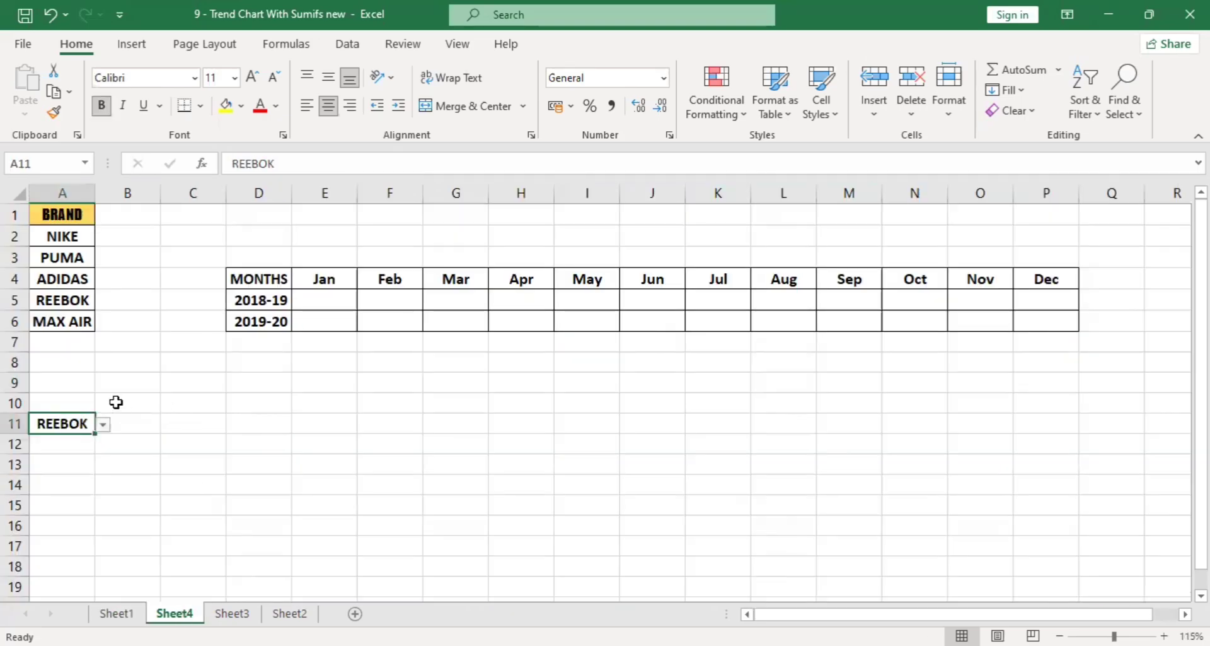
{"action": "left_click", "coordinate": [102, 424]}
{"action": "key", "text": "Escape"}
{"action": "left_click", "coordinate": [64, 453]}
{"action": "left_click", "coordinate": [104, 425]}
{"action": "left_click", "coordinate": [61, 484]}
{"action": "left_click", "coordinate": [148, 444]}
{"action": "left_click", "coordinate": [196, 444]}
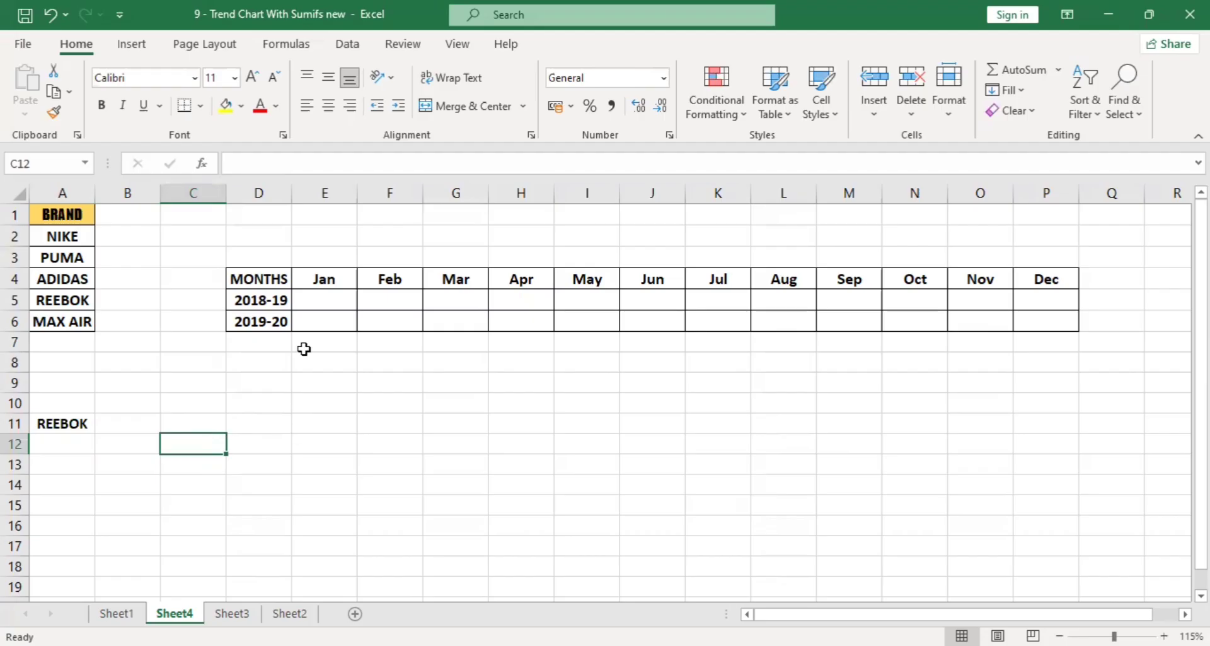
Delete the empty column C on Sheet4 to move the months table closer to the brand list.
{"action": "scroll", "coordinate": [297, 370], "scroll_direction": "up", "scroll_amount": 1, "text": "ctrl"}
{"action": "left_click_drag", "start_coordinate": [325, 462], "coordinate": [89, 464]}
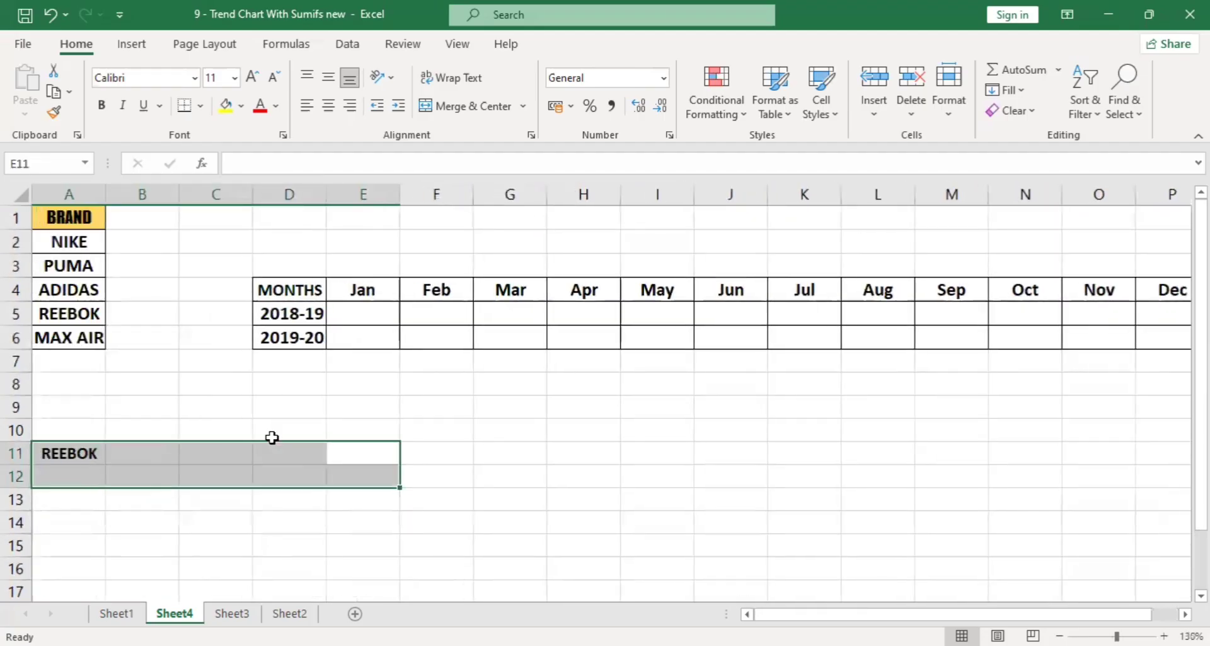
{"action": "left_click", "coordinate": [229, 195]}
{"action": "key", "text": "ctrl+minus"}
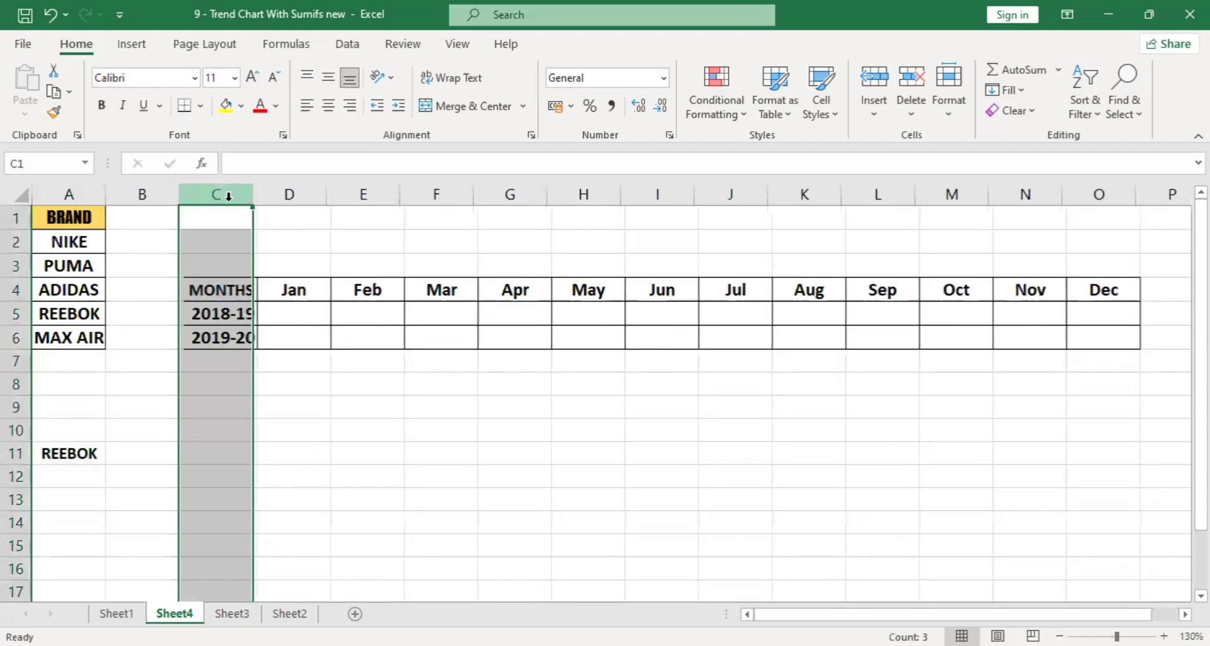
Add list data validation to C11 of Sheet4 with the brand names in A2:A6 as the source.
{"action": "left_click", "coordinate": [210, 448]}
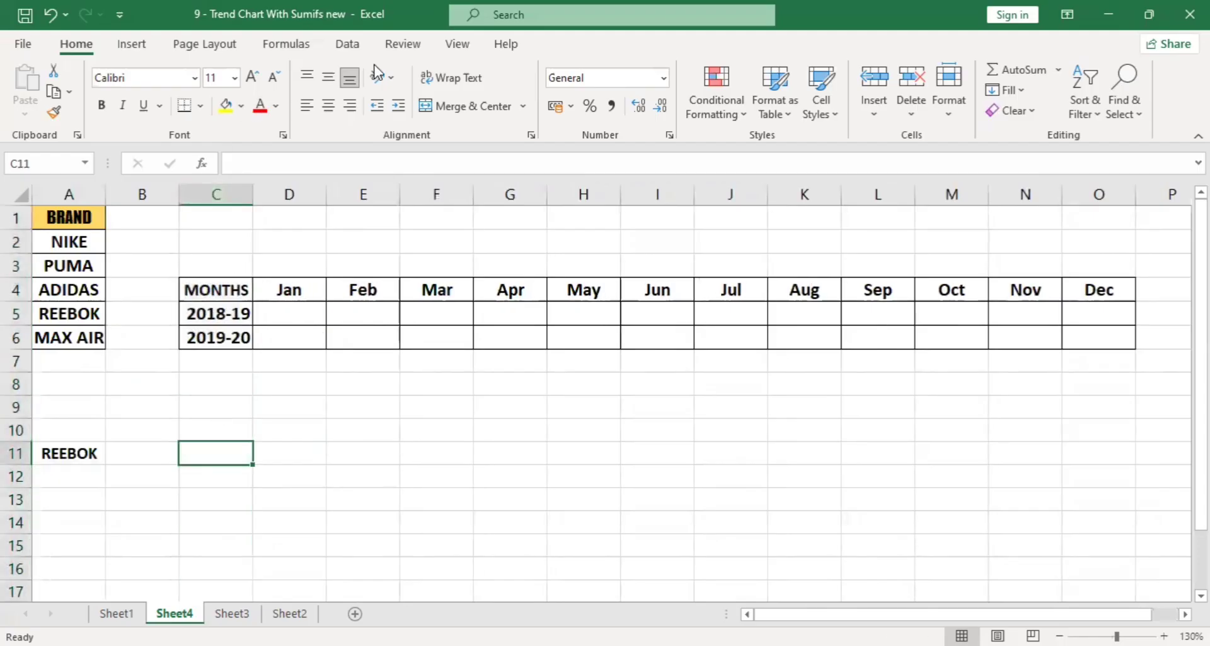
{"action": "left_click", "coordinate": [349, 45]}
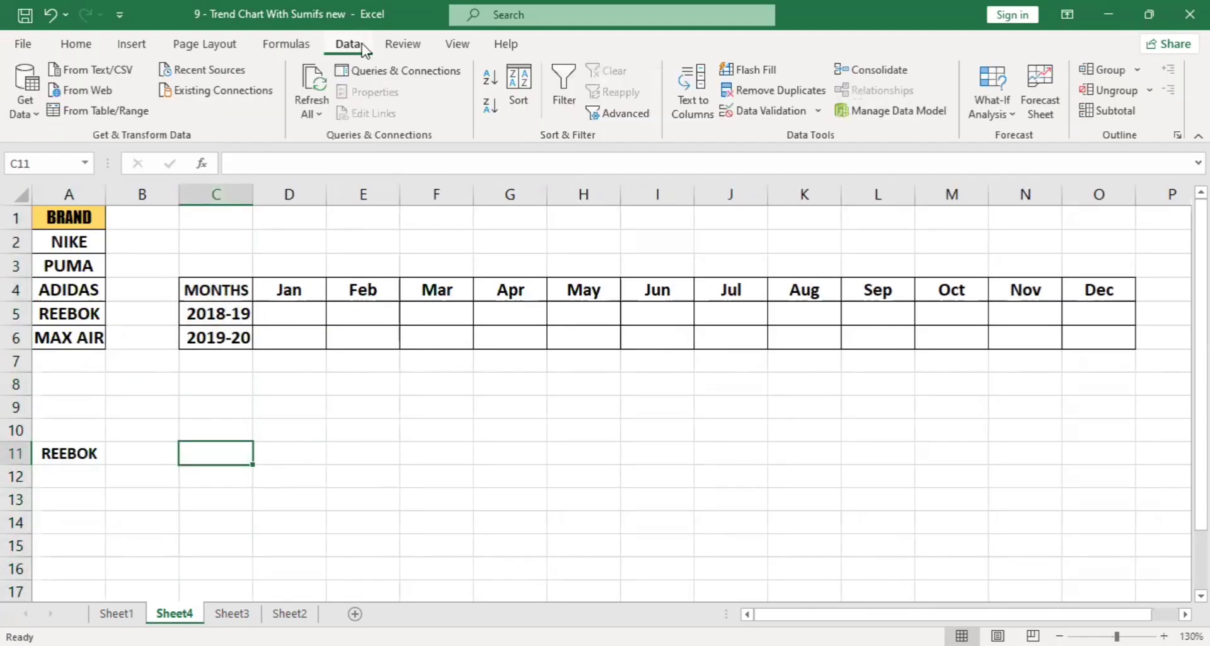
{"action": "left_click", "coordinate": [764, 114]}
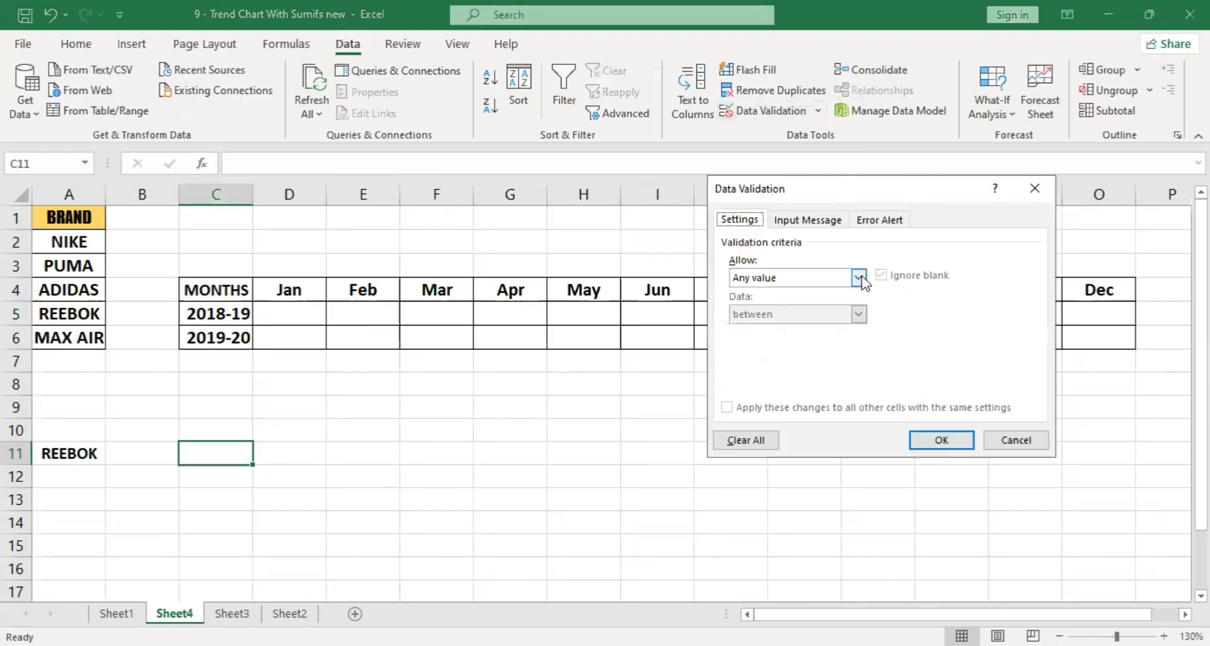
{"action": "left_click", "coordinate": [791, 278]}
{"action": "left_click", "coordinate": [768, 329]}
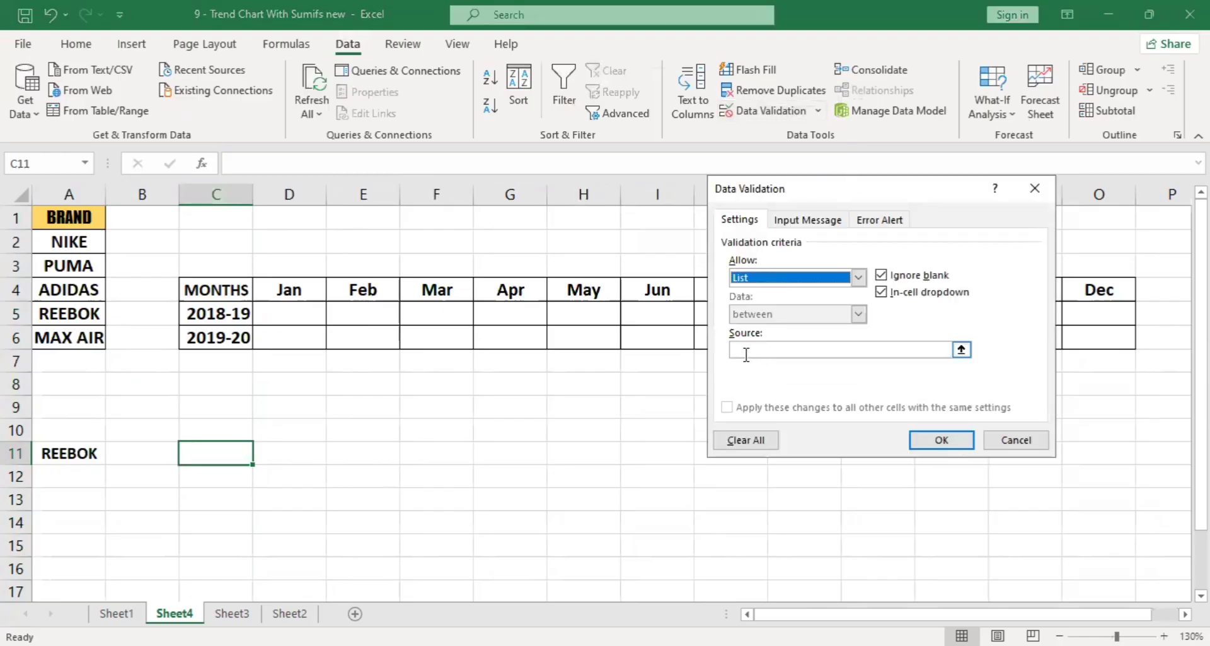
{"action": "left_click", "coordinate": [743, 349]}
{"action": "left_click", "coordinate": [87, 247]}
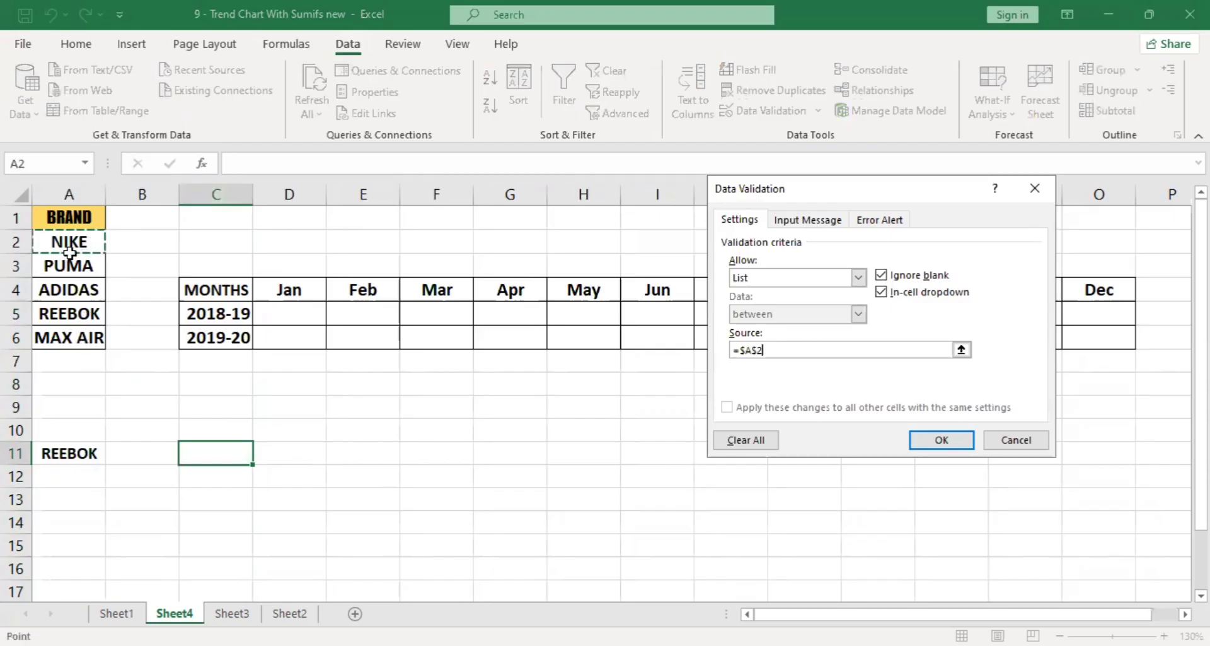
{"action": "left_click_drag", "start_coordinate": [69, 242], "coordinate": [70, 338]}
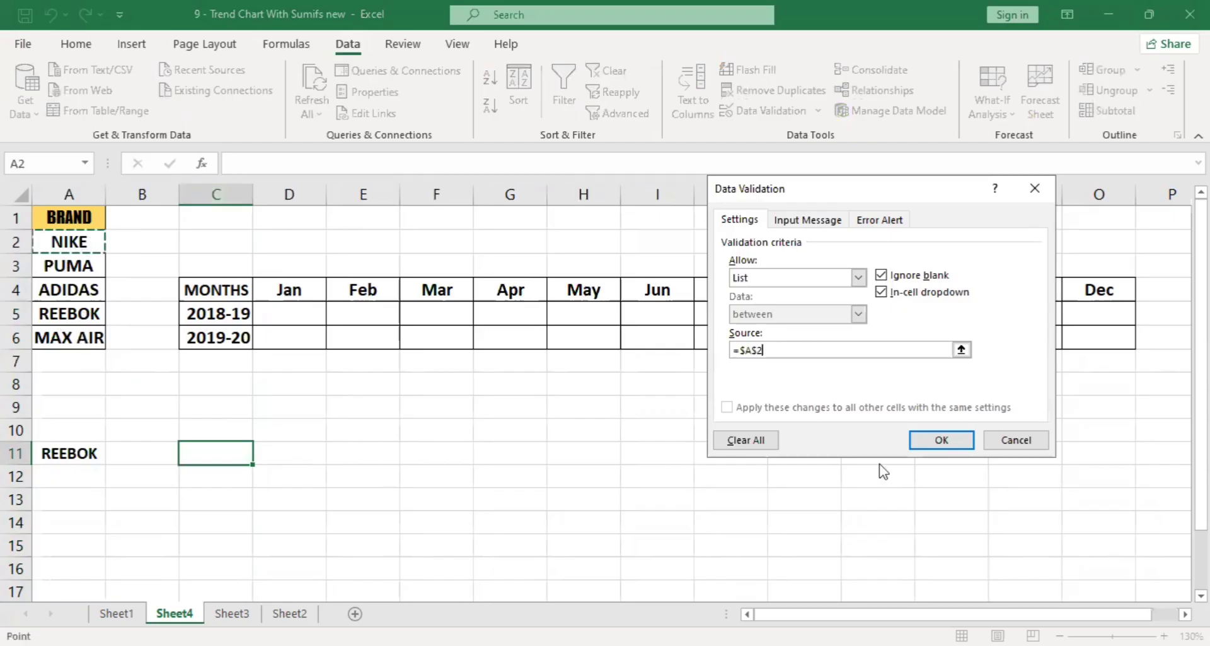
{"action": "left_click", "coordinate": [947, 442]}
Try the dropdown in C11 by choosing PUMA and then REEBOK.
{"action": "left_click", "coordinate": [261, 455]}
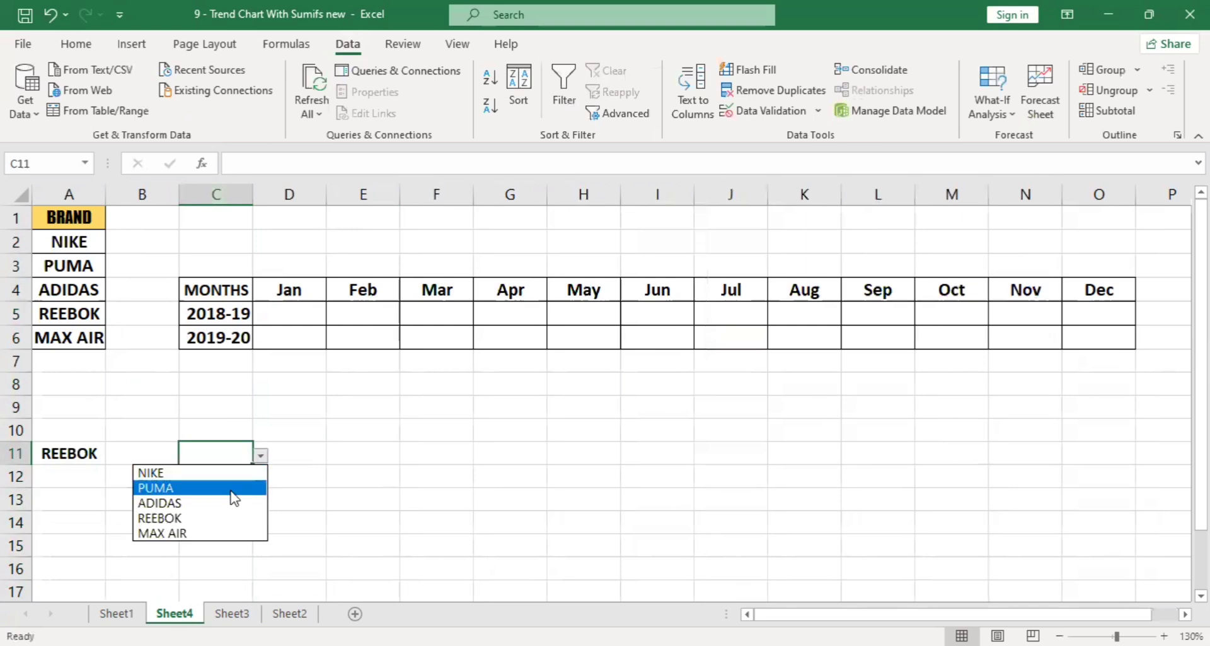
{"action": "left_click", "coordinate": [236, 486]}
{"action": "left_click", "coordinate": [260, 455]}
{"action": "left_click", "coordinate": [203, 510]}
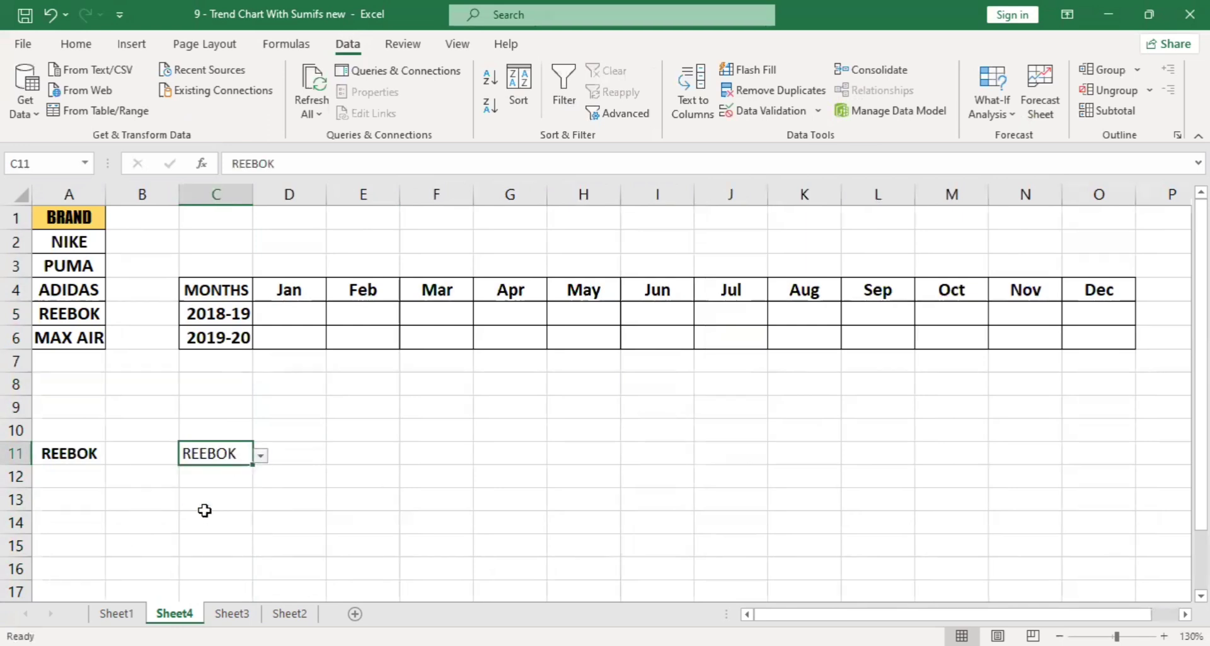
Clear everything from C9:C12, including the trial brand dropdown in C11.
{"action": "left_click_drag", "start_coordinate": [215, 406], "coordinate": [223, 489]}
{"action": "left_click", "coordinate": [76, 44]}
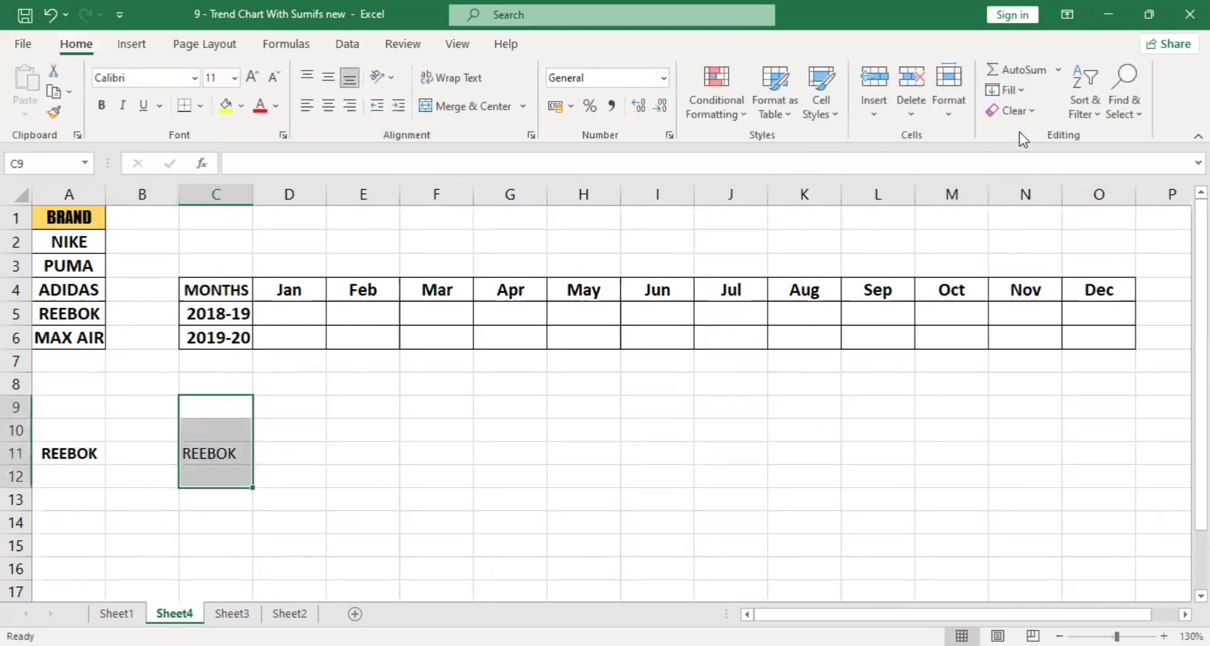
{"action": "left_click", "coordinate": [1029, 118]}
{"action": "left_click", "coordinate": [1027, 140]}
{"action": "left_click", "coordinate": [581, 498]}
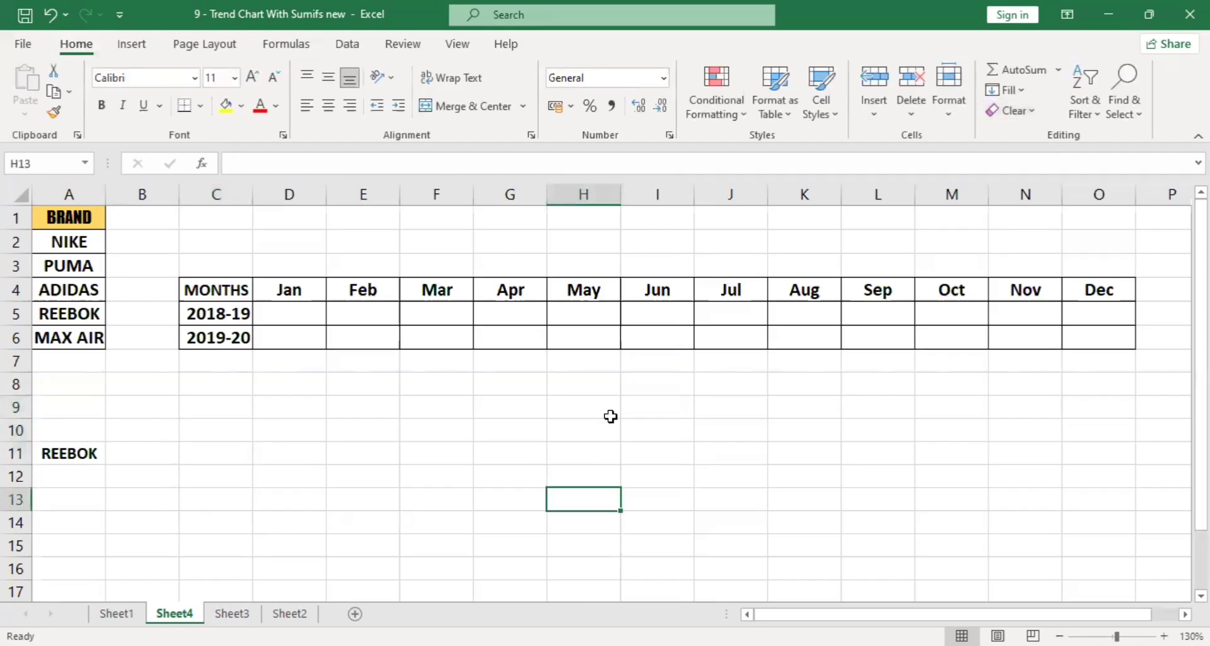
{"action": "left_click", "coordinate": [303, 405]}
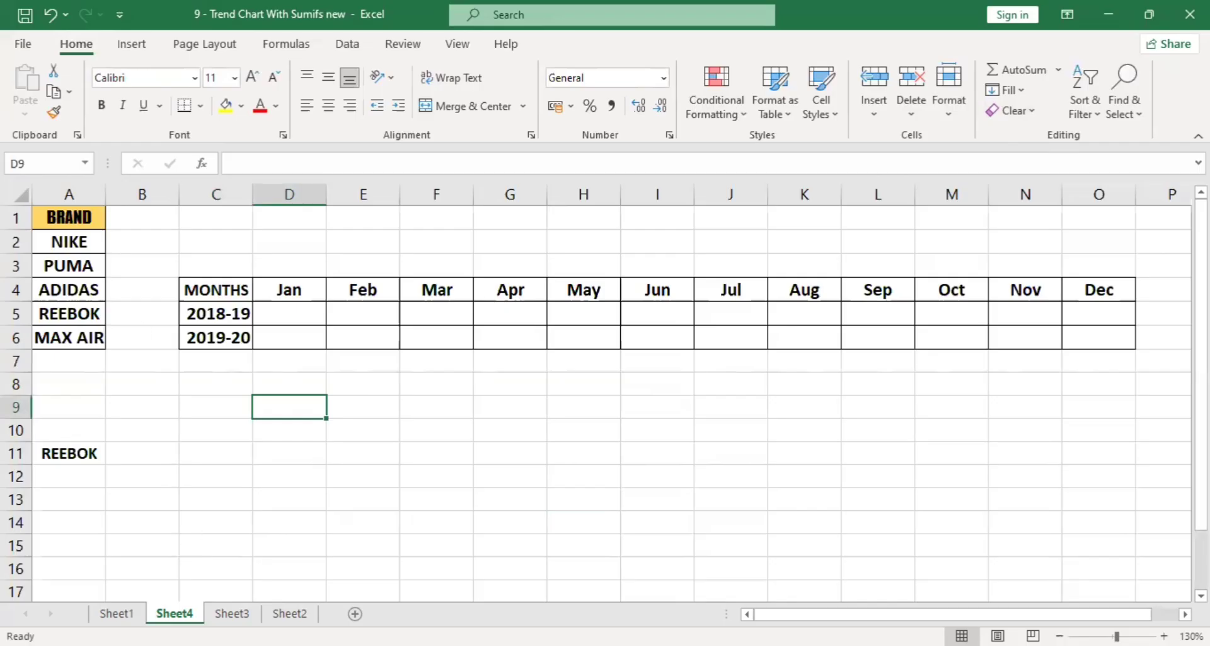
{"action": "left_click", "coordinate": [116, 613]}
{"action": "left_click", "coordinate": [185, 611]}
{"action": "left_click", "coordinate": [205, 315]}
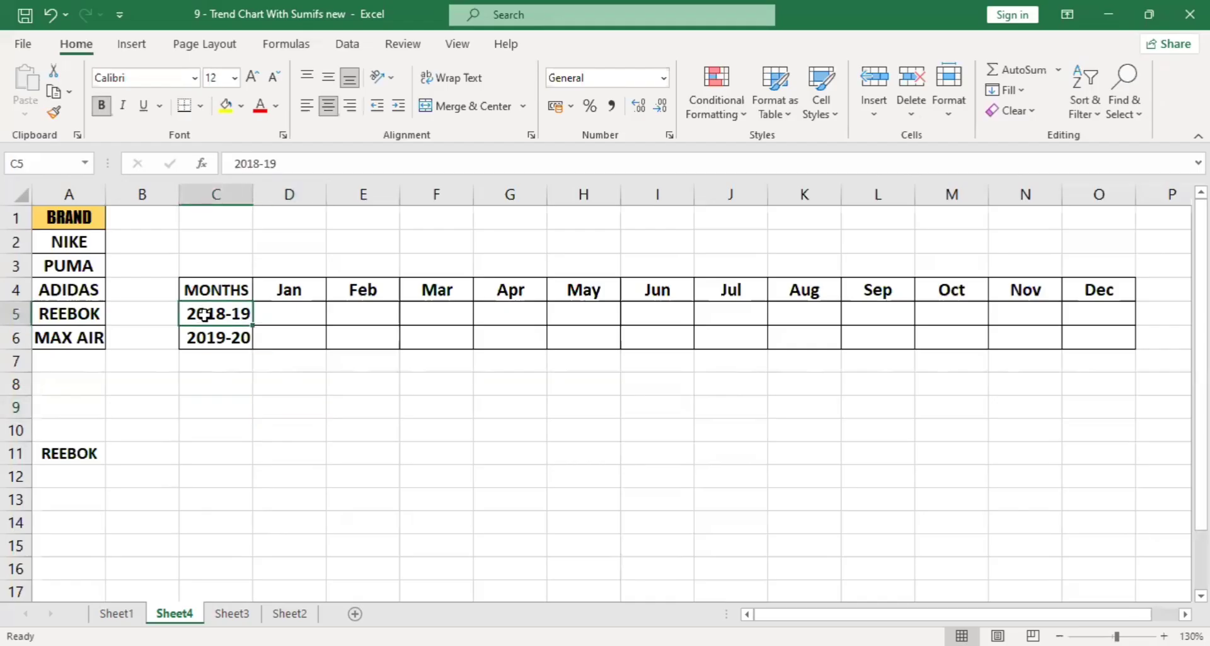
{"action": "left_click_drag", "start_coordinate": [287, 287], "coordinate": [285, 313]}
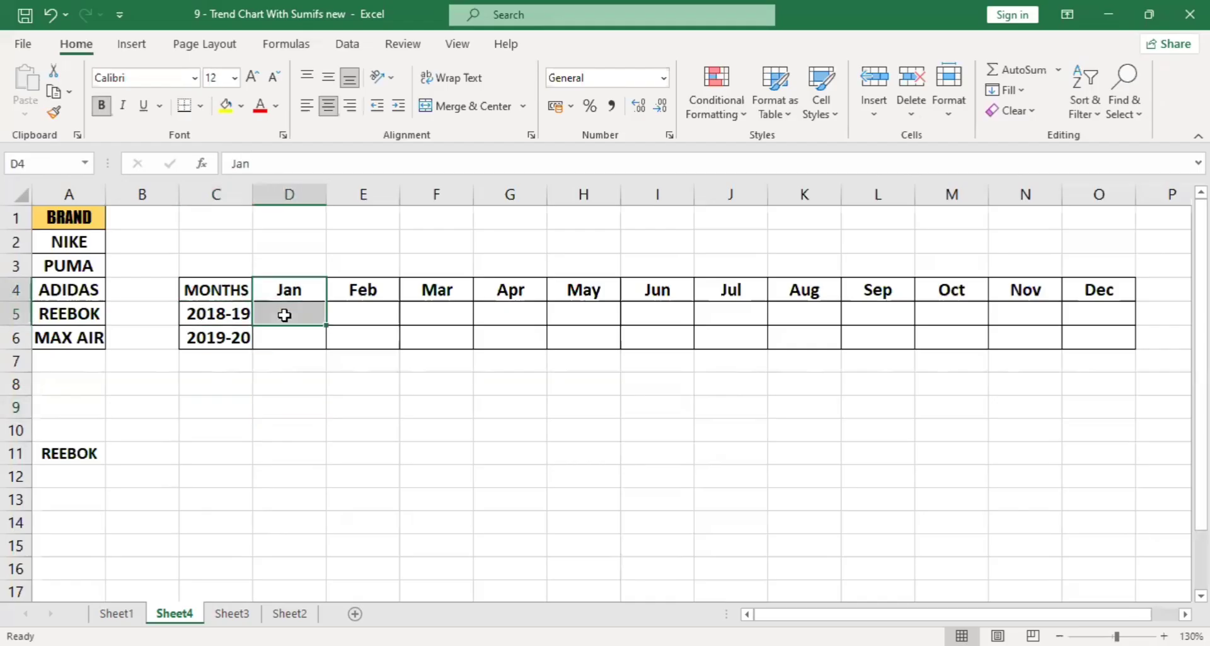
Choose PUMA from the brand dropdown in A11.
{"action": "left_click", "coordinate": [85, 459]}
{"action": "left_click", "coordinate": [114, 455]}
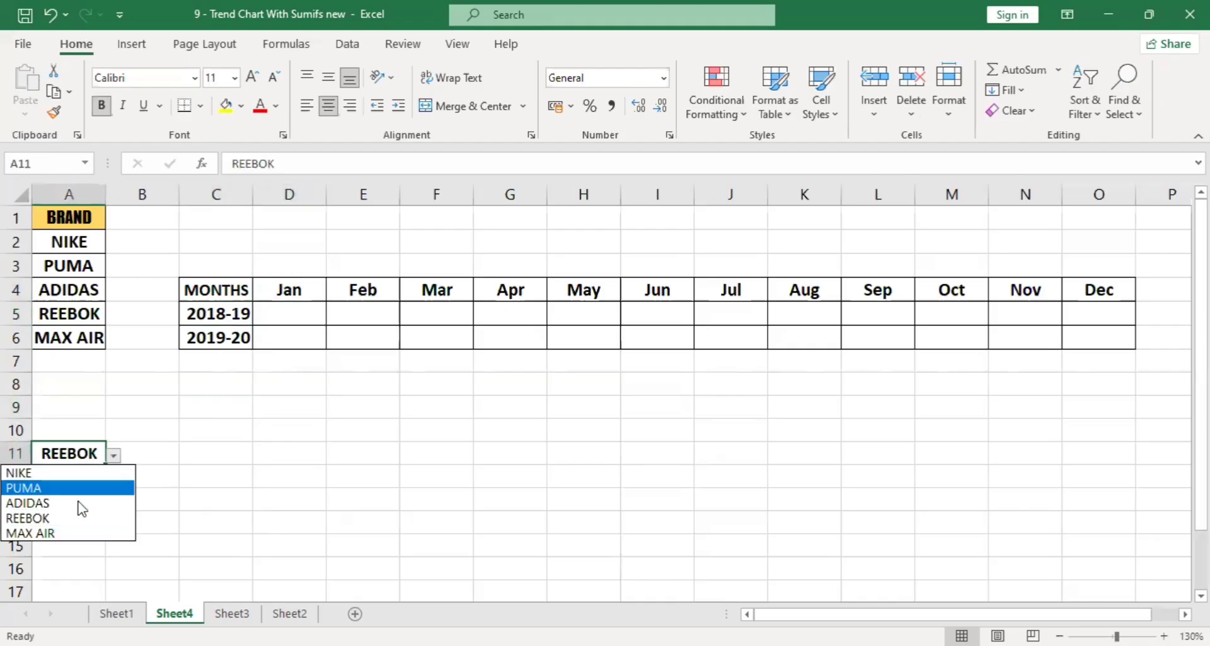
{"action": "left_click", "coordinate": [79, 488]}
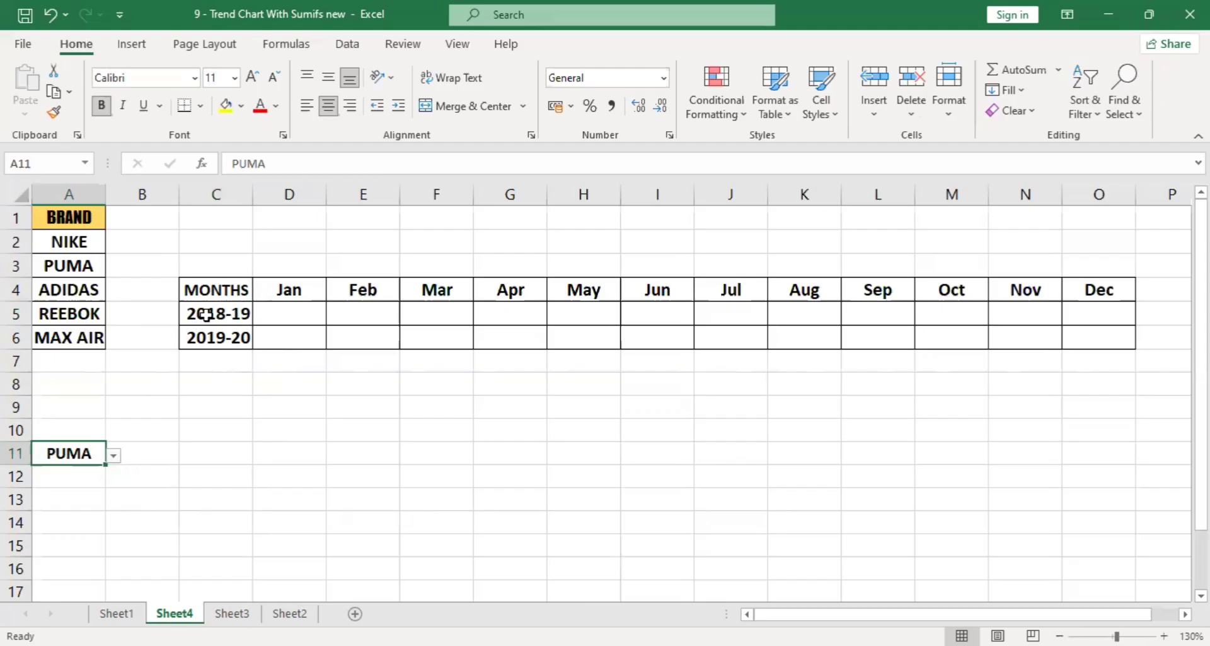
{"action": "left_click_drag", "start_coordinate": [208, 315], "coordinate": [298, 307]}
{"action": "left_click", "coordinate": [295, 294]}
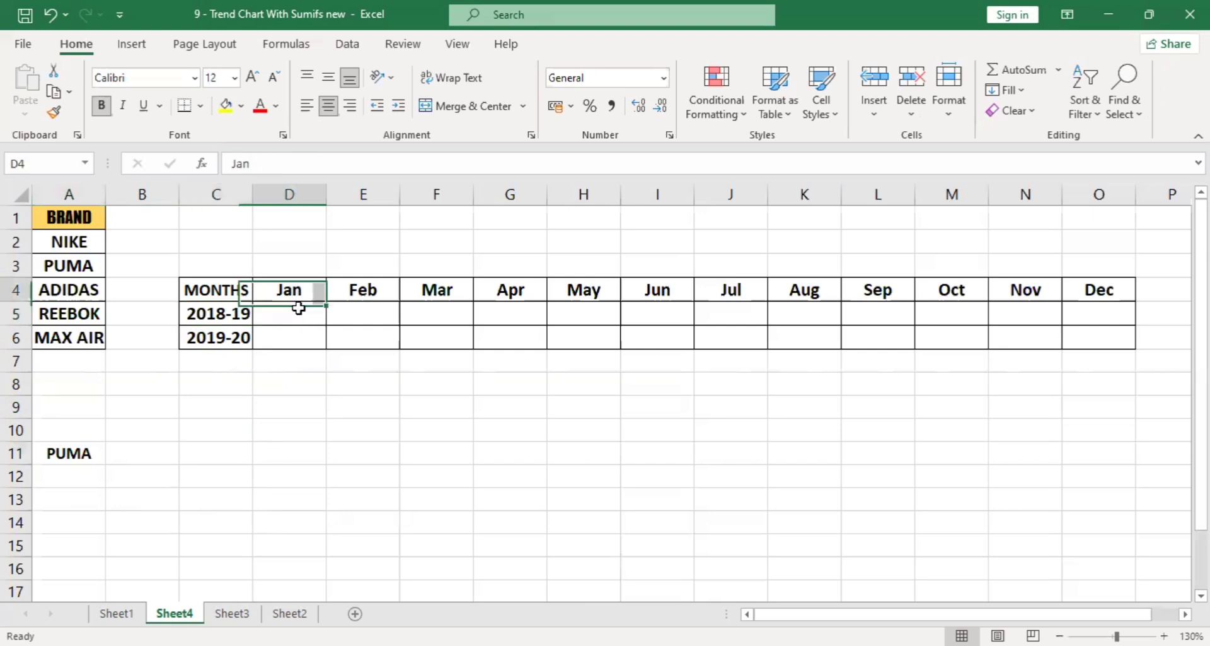
{"action": "left_click", "coordinate": [298, 309]}
{"action": "left_click", "coordinate": [94, 454]}
{"action": "left_click", "coordinate": [285, 307]}
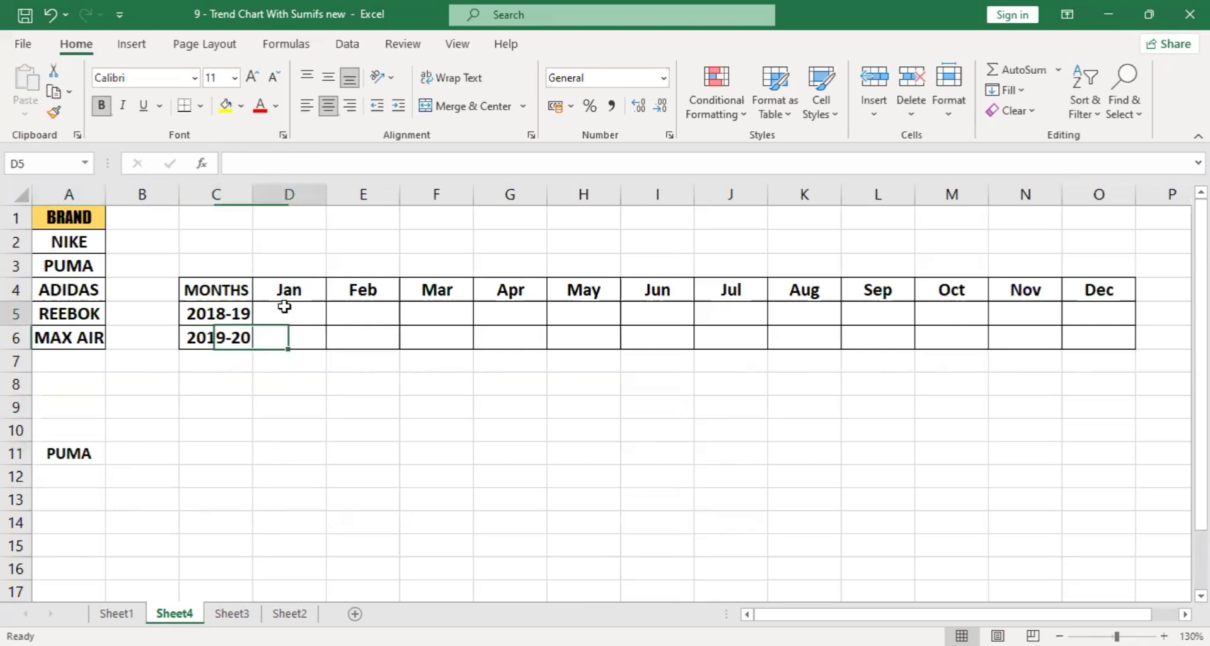
Choose MAX AIR from the brand dropdown in A11.
{"action": "left_click", "coordinate": [97, 458]}
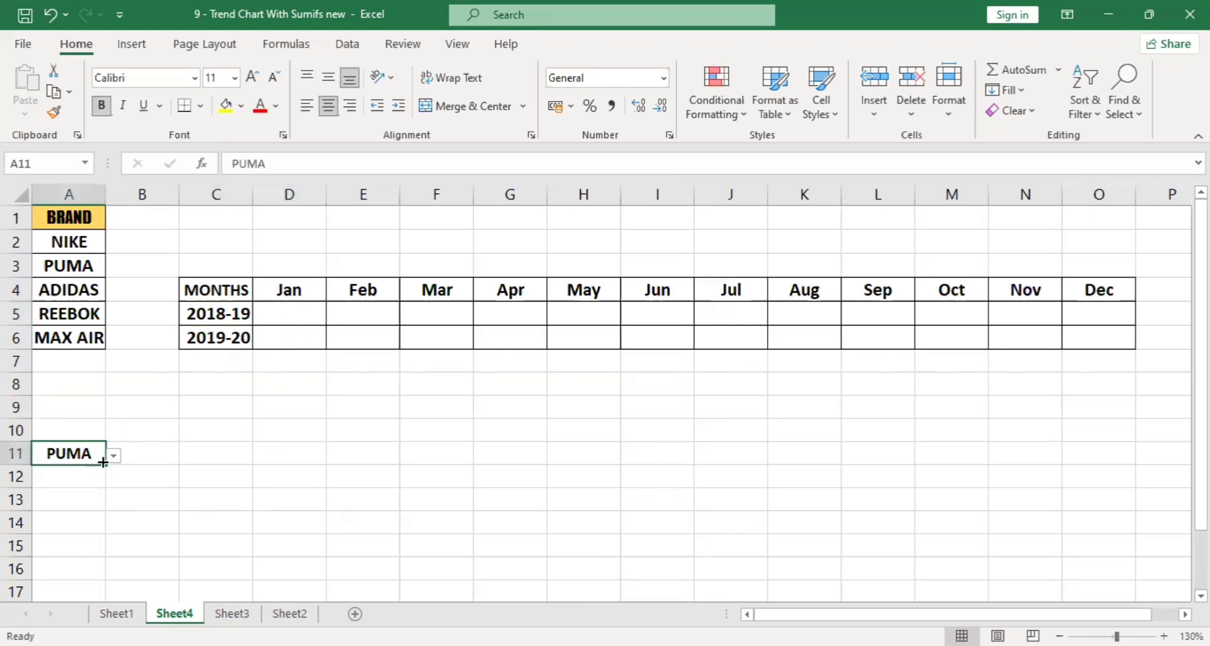
{"action": "left_click", "coordinate": [114, 455]}
{"action": "left_click", "coordinate": [56, 533]}
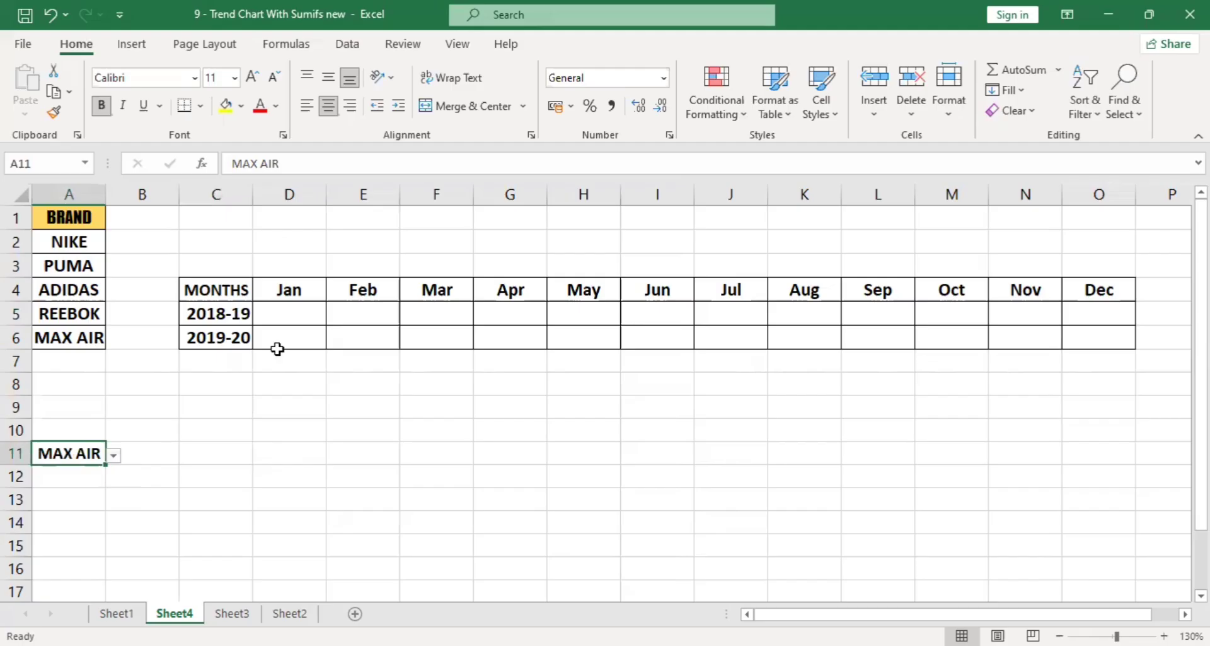
{"action": "left_click", "coordinate": [308, 317]}
{"action": "left_click_drag", "start_coordinate": [309, 318], "coordinate": [1100, 340]}
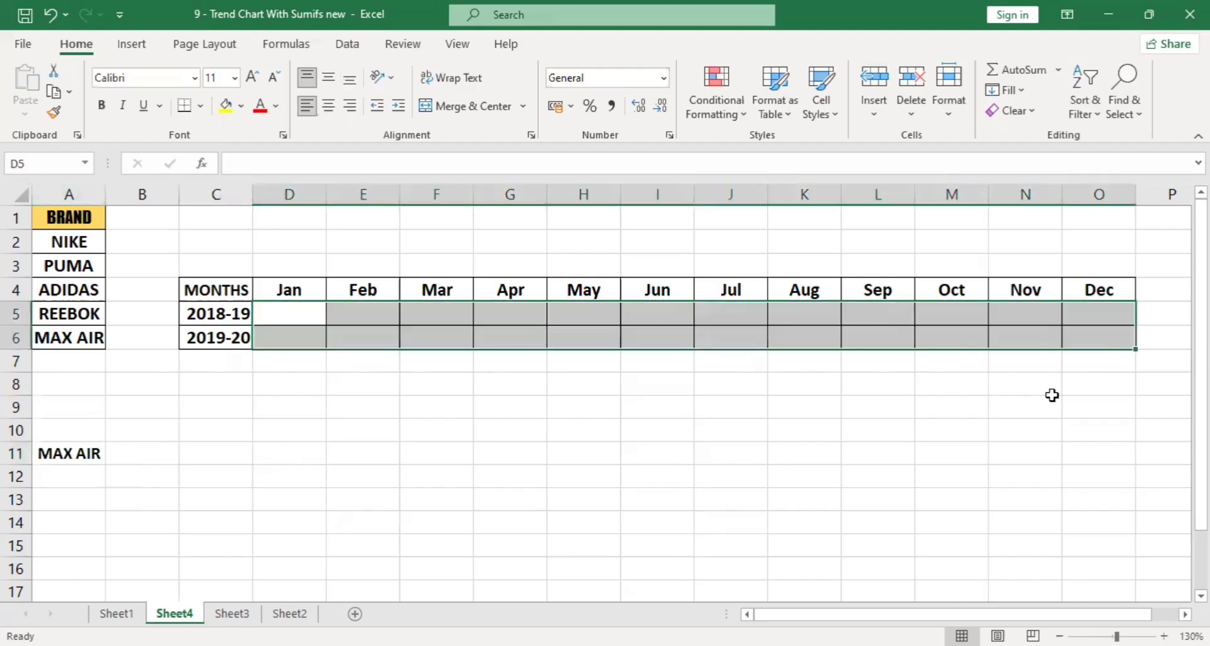
{"action": "left_click", "coordinate": [929, 489]}
{"action": "left_click", "coordinate": [307, 327]}
Start a SUMIFS formula in D5 with the QTY column J:J of Sheet1 as the sum range.
{"action": "left_click", "coordinate": [311, 310]}
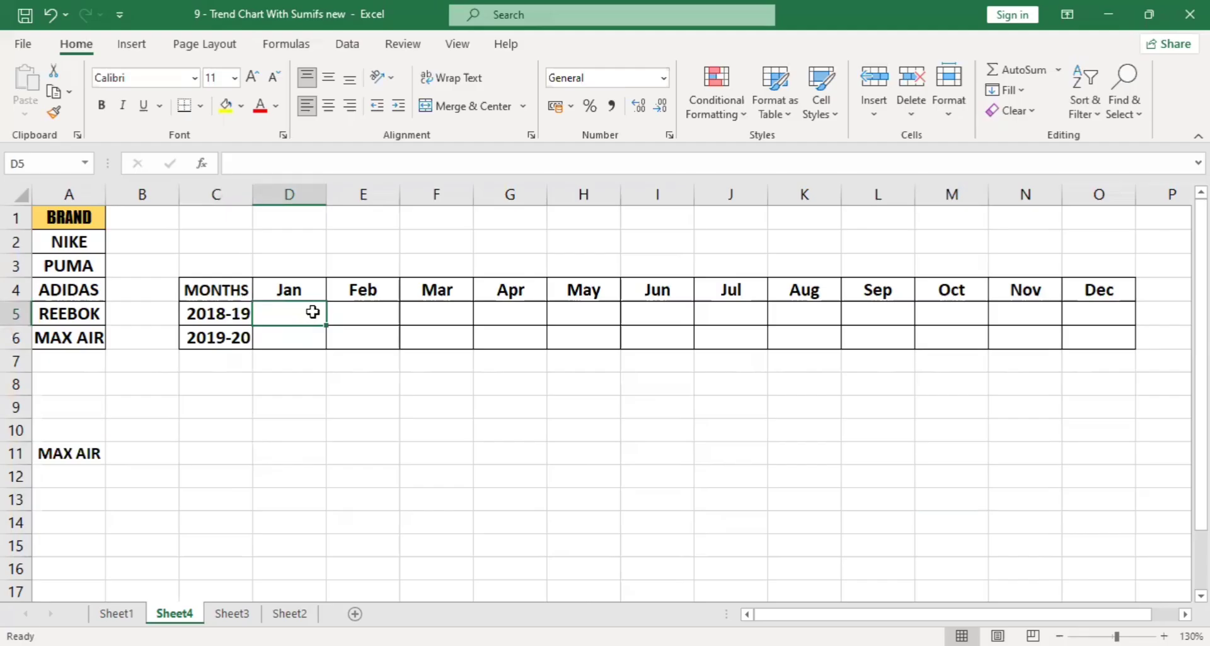
{"action": "type", "text": "="}
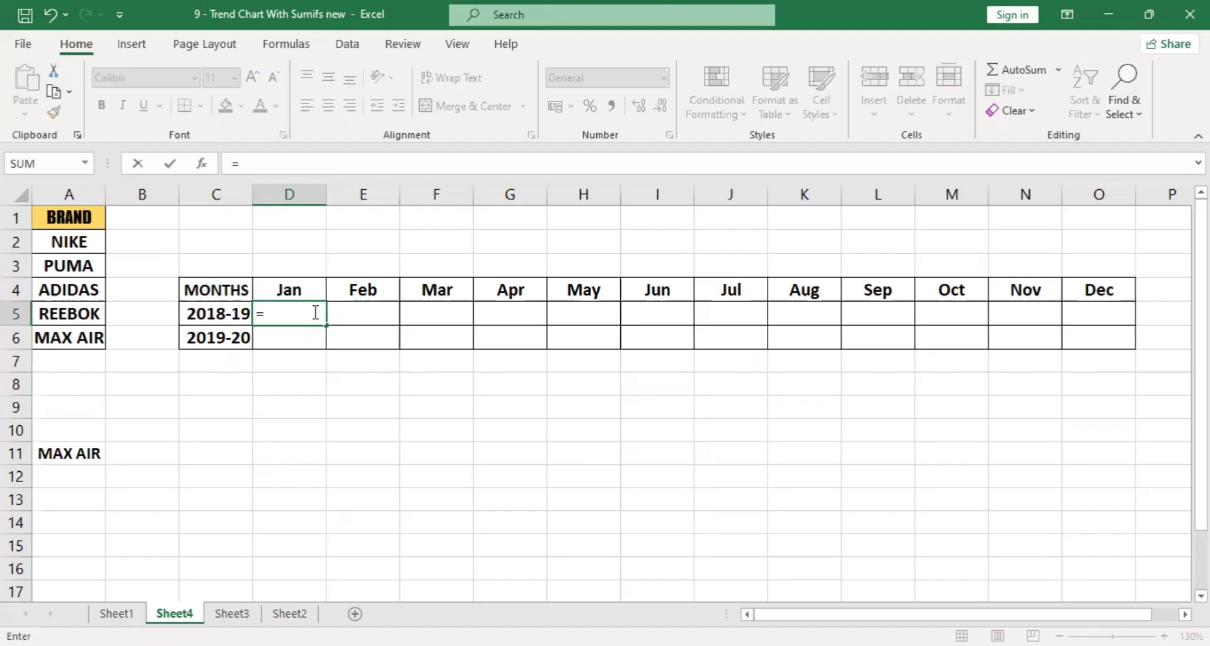
{"action": "type", "text": "SUMIFS("}
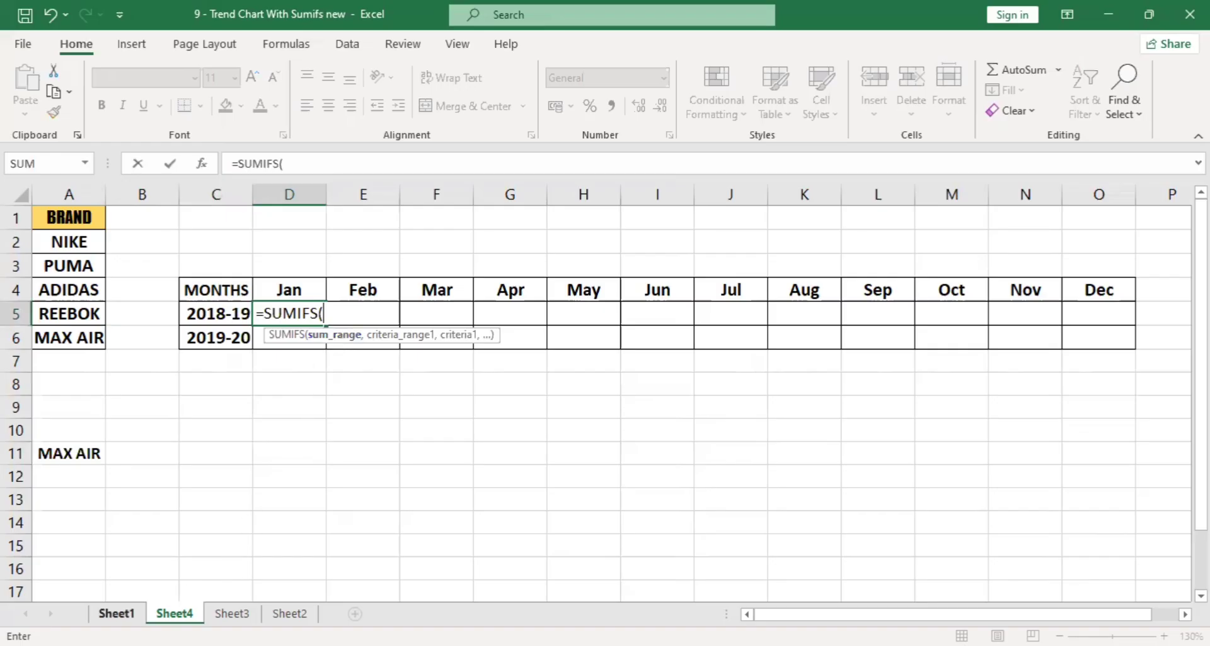
{"action": "left_click", "coordinate": [116, 613]}
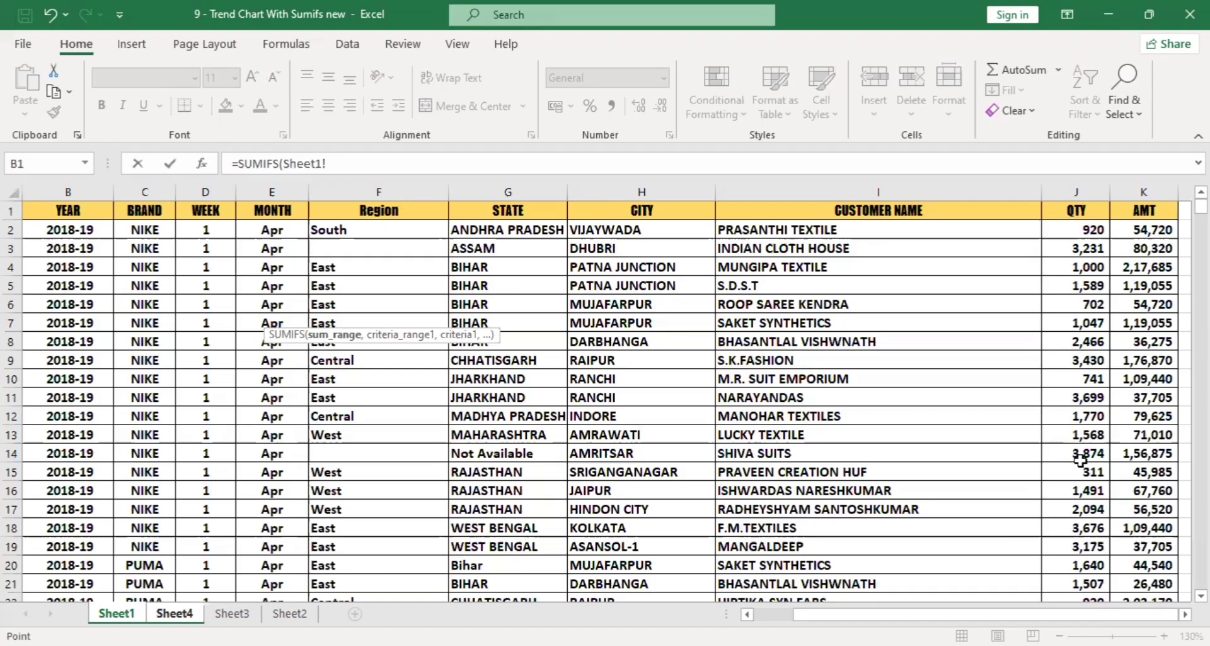
{"action": "left_click", "coordinate": [1087, 191]}
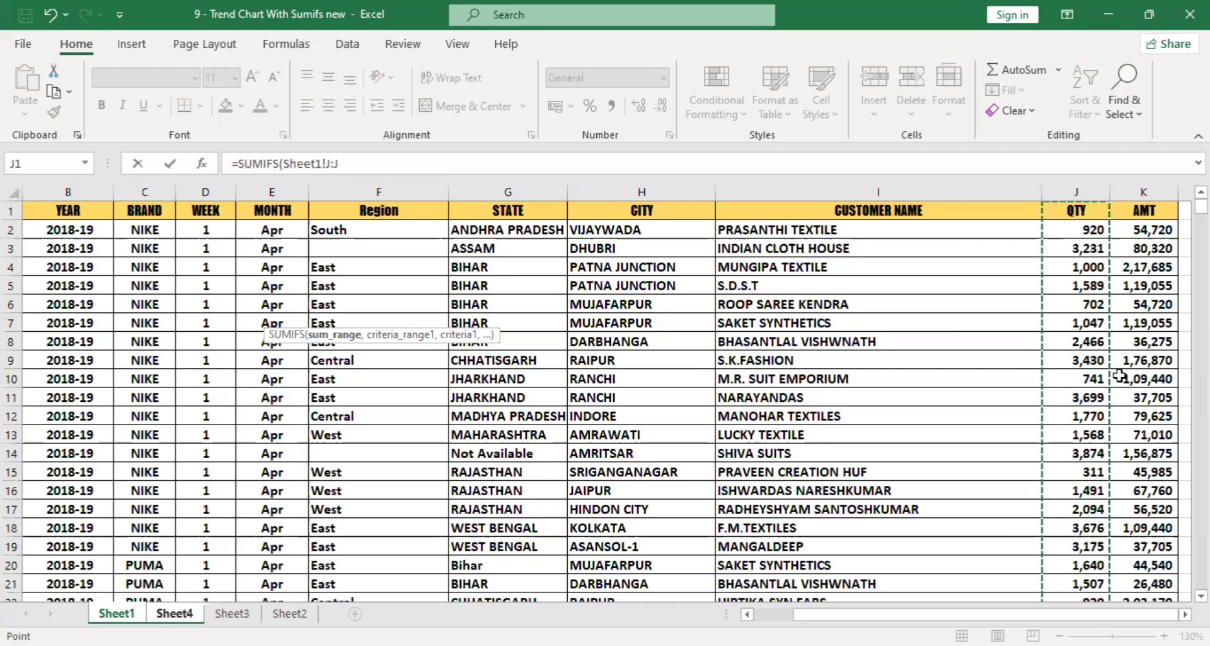
{"action": "type", "text": ","}
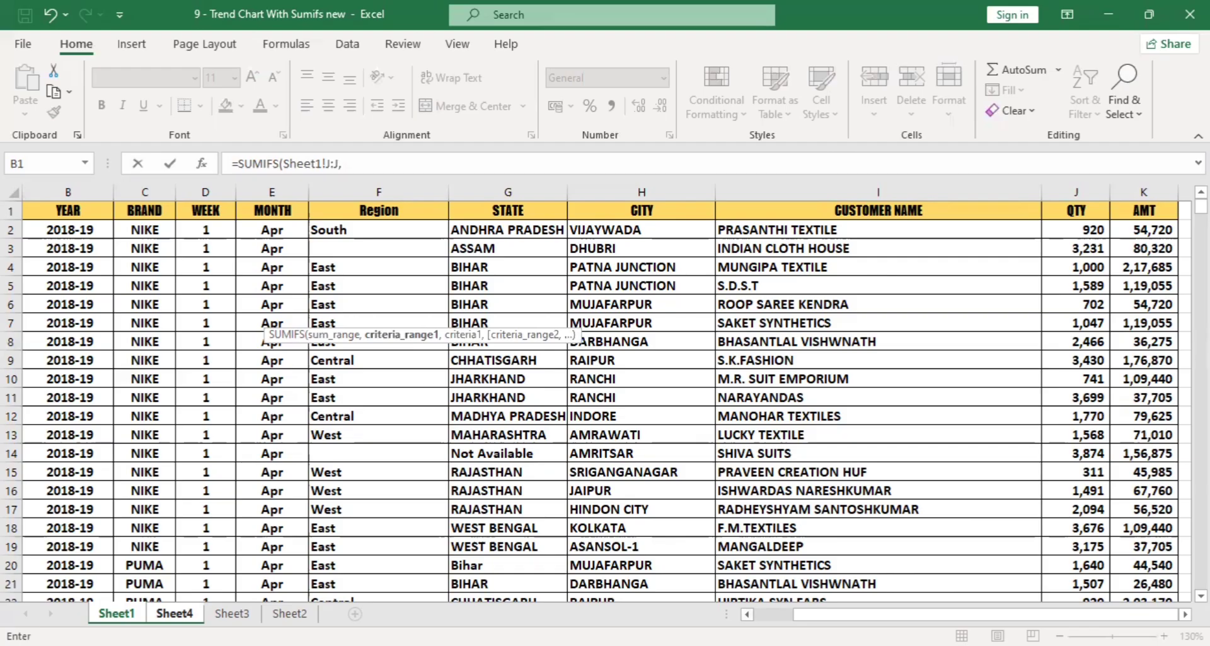
Add the Months column A:A of Sheet1 as the first criteria range, with D4 of Sheet4 as its criterion.
{"action": "scroll", "coordinate": [104, 265], "scroll_direction": "left", "scroll_amount": 1}
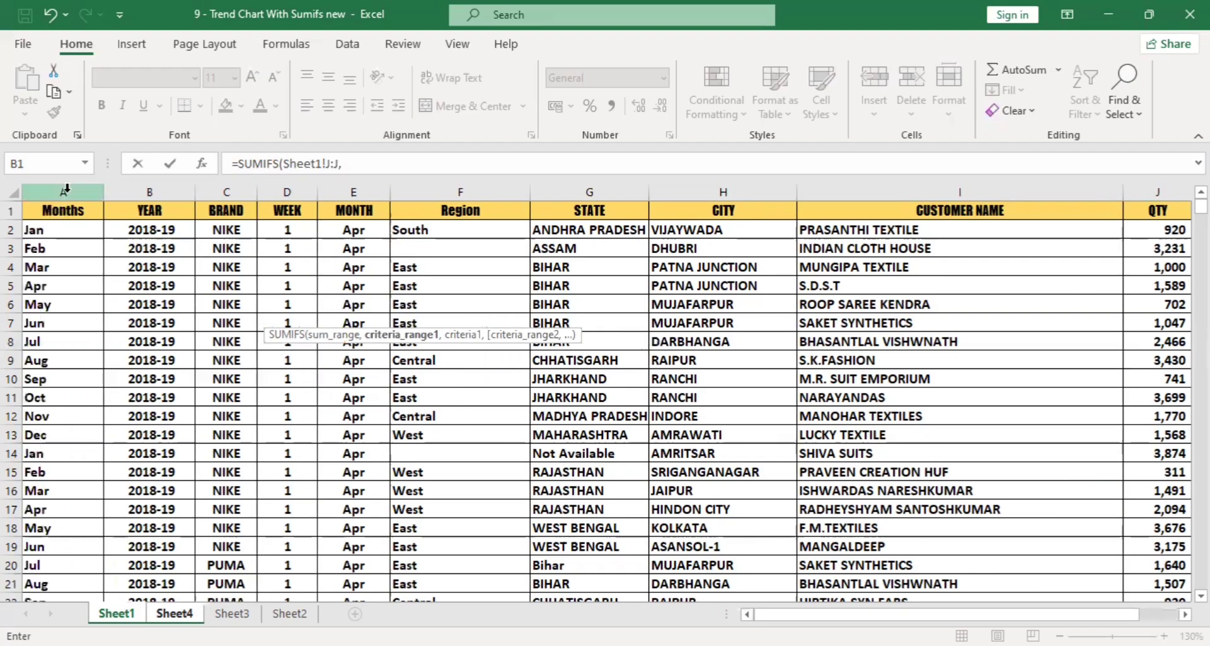
{"action": "left_click", "coordinate": [66, 188]}
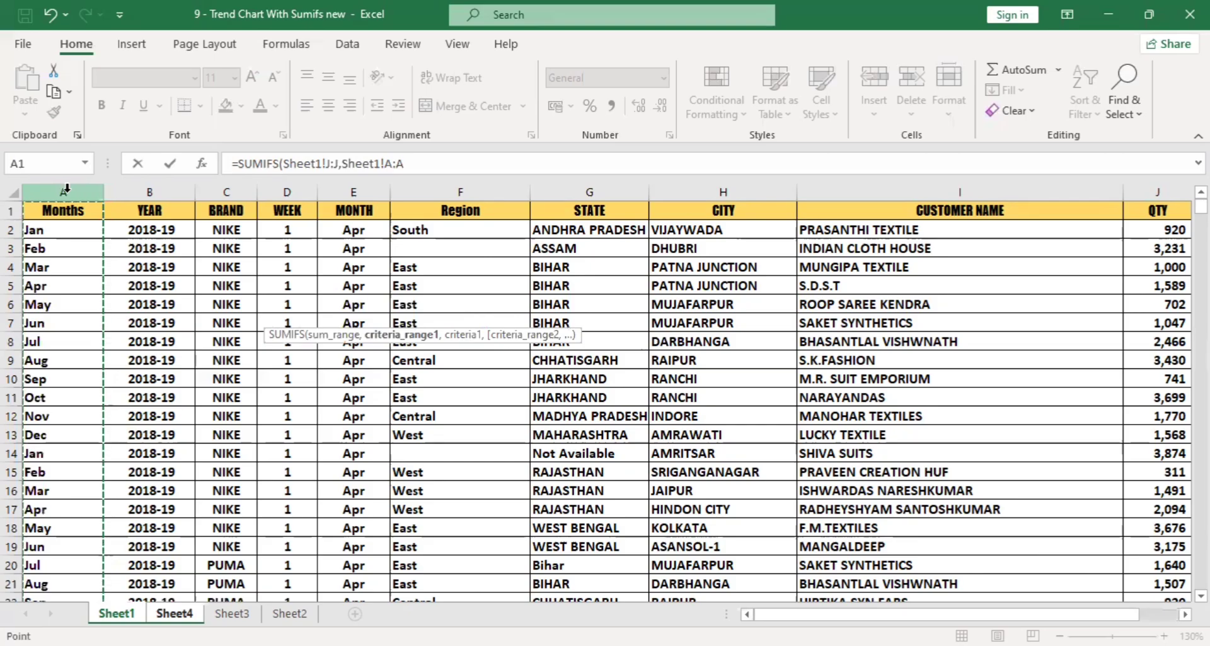
{"action": "type", "text": ","}
{"action": "left_click", "coordinate": [174, 613]}
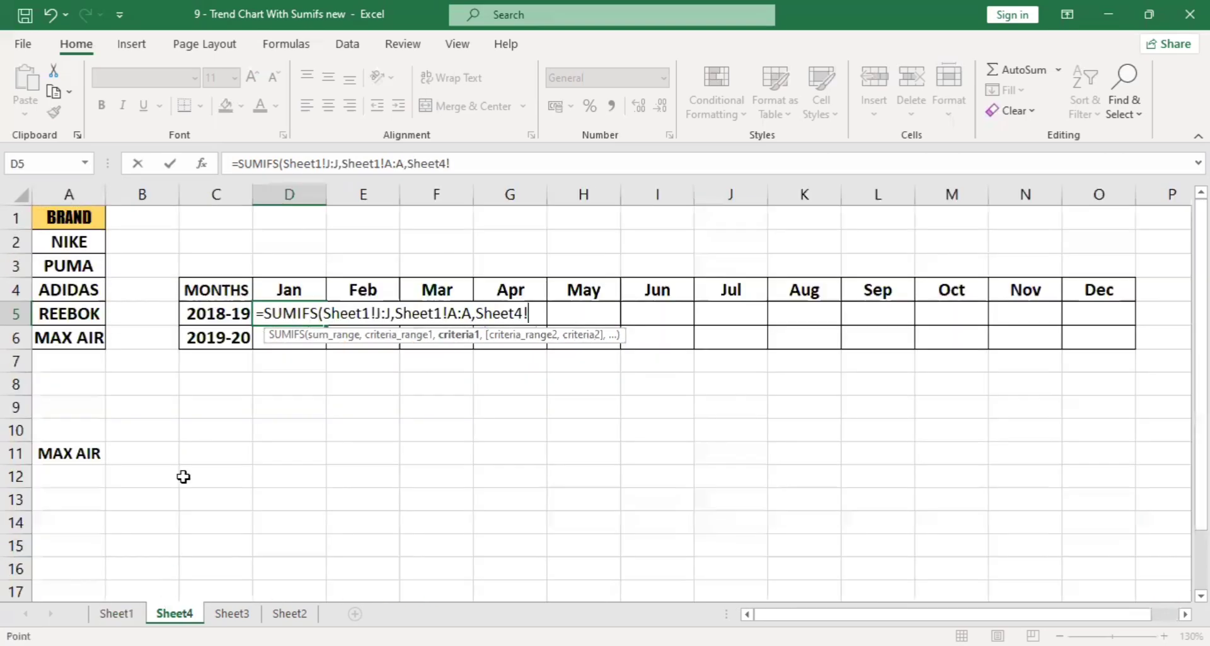
{"action": "left_click", "coordinate": [287, 290]}
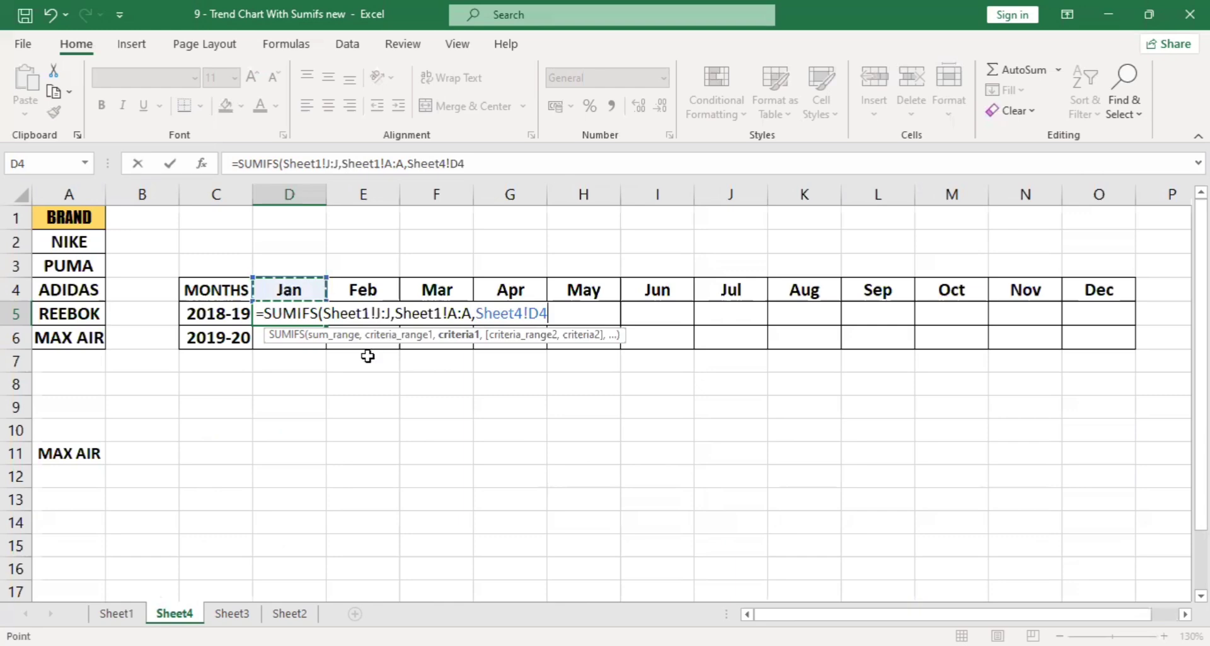
{"action": "type", "text": ","}
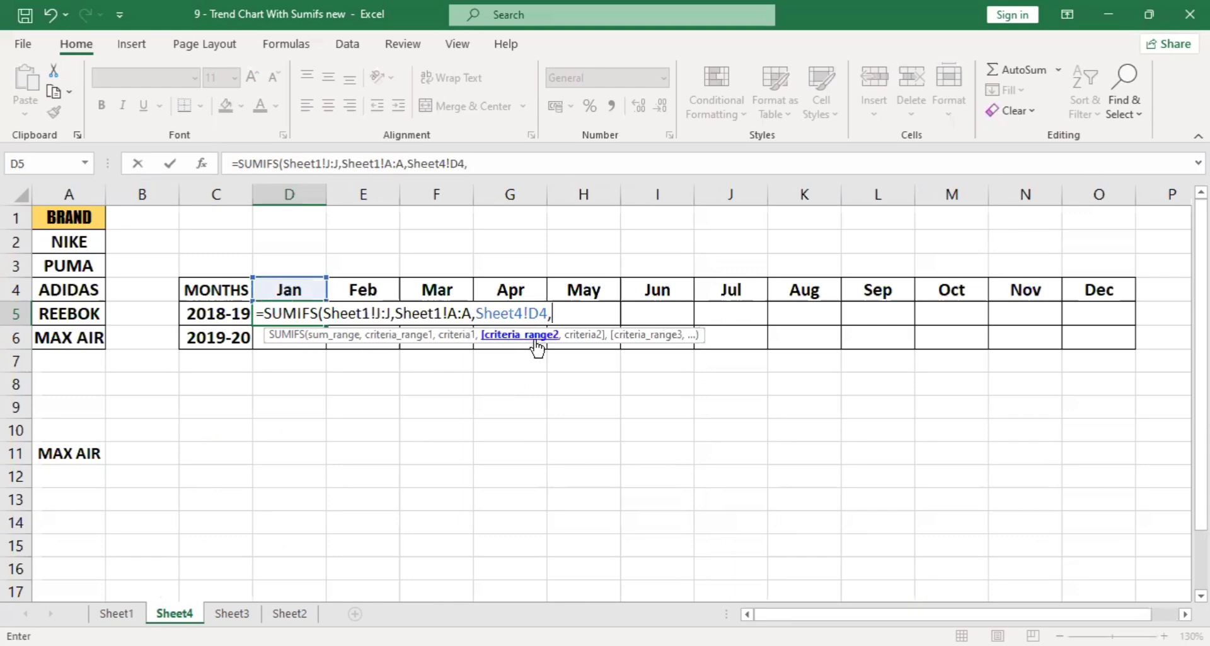
Add the YEAR column B:B of Sheet1 as the second criteria range, with C5 of Sheet4 as its criterion.
{"action": "left_click", "coordinate": [116, 613]}
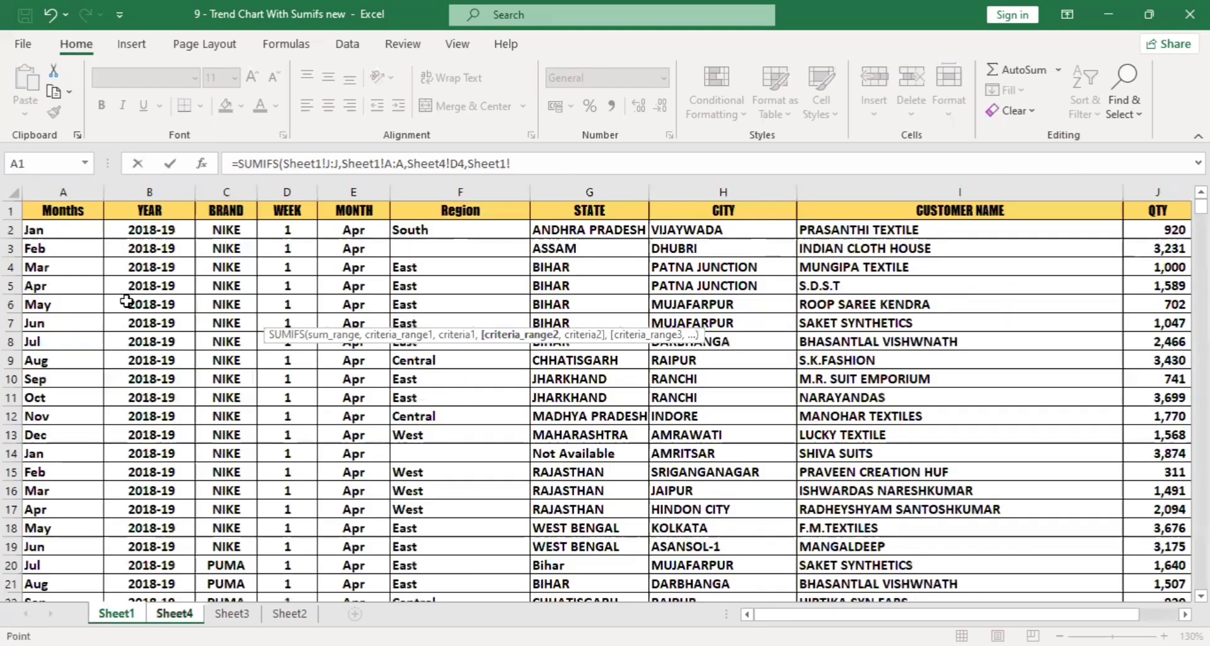
{"action": "left_click", "coordinate": [143, 192]}
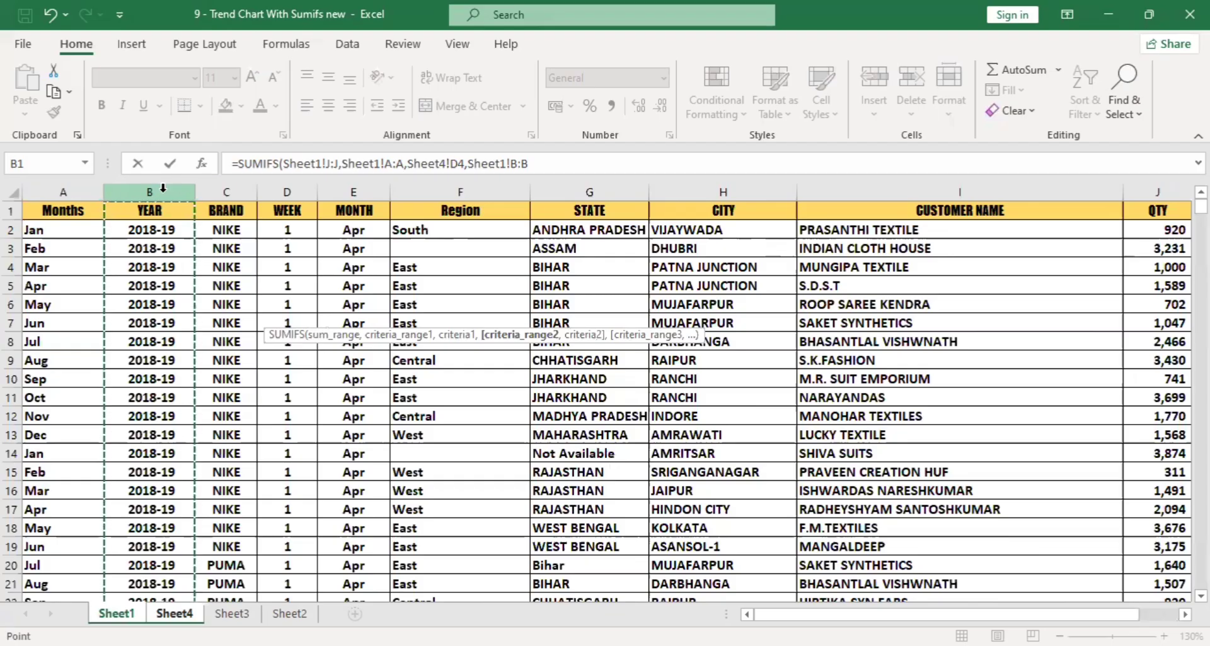
{"action": "type", "text": ","}
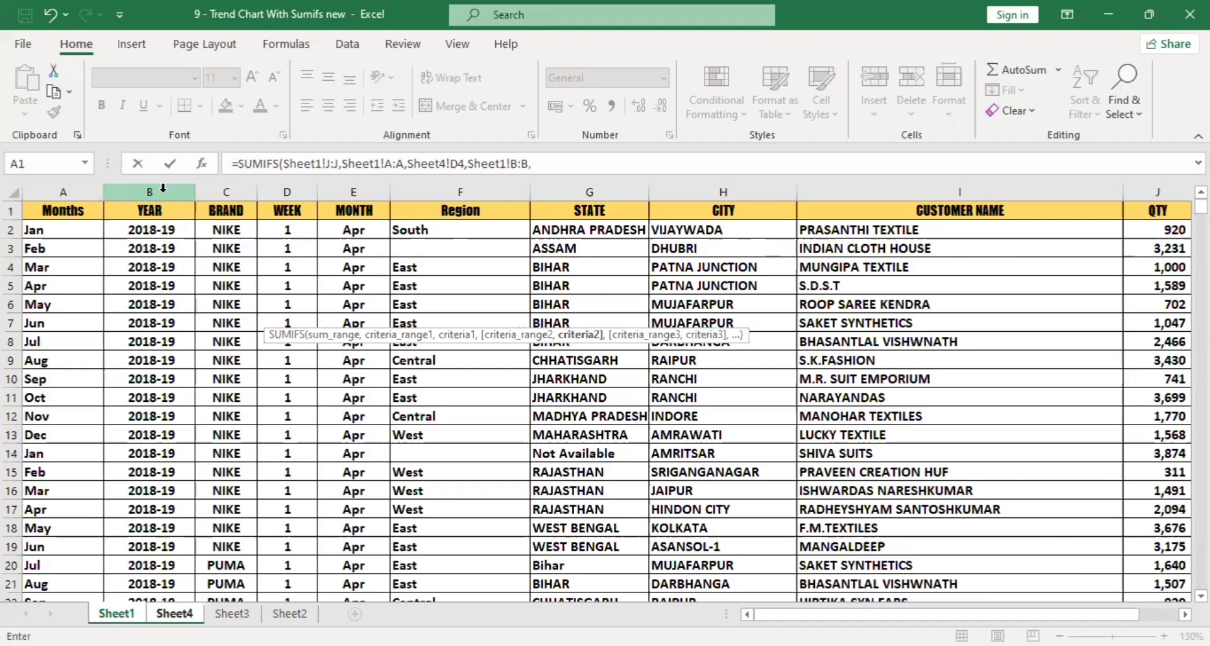
{"action": "left_click", "coordinate": [174, 613]}
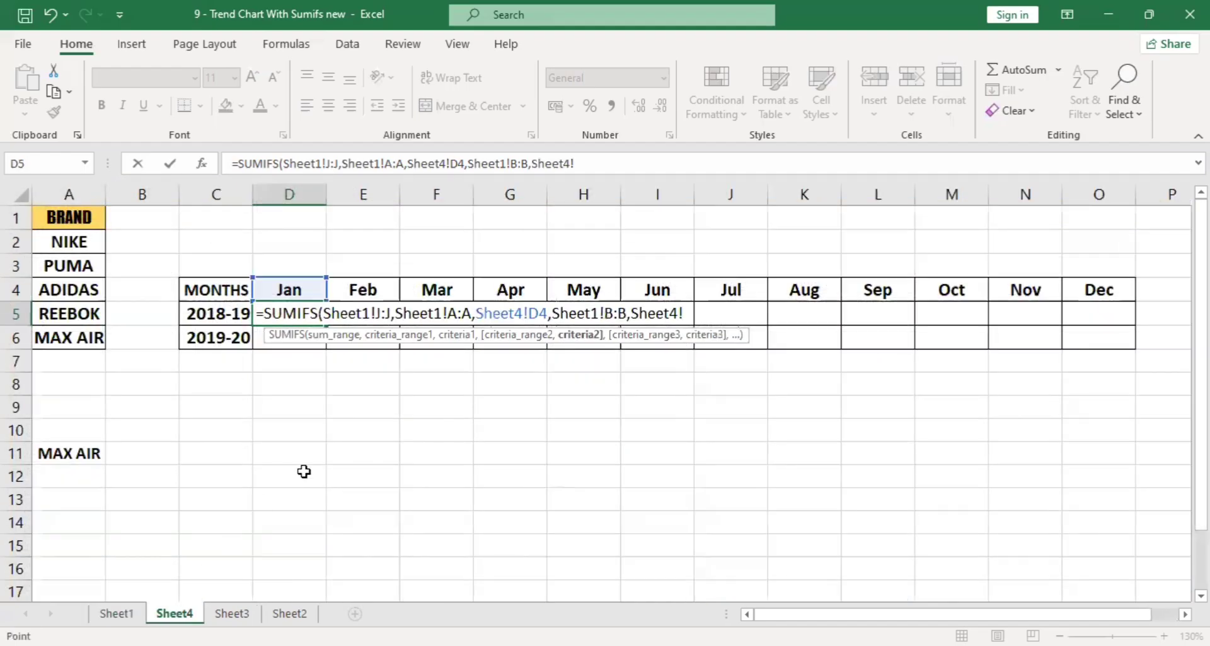
{"action": "left_click", "coordinate": [220, 311]}
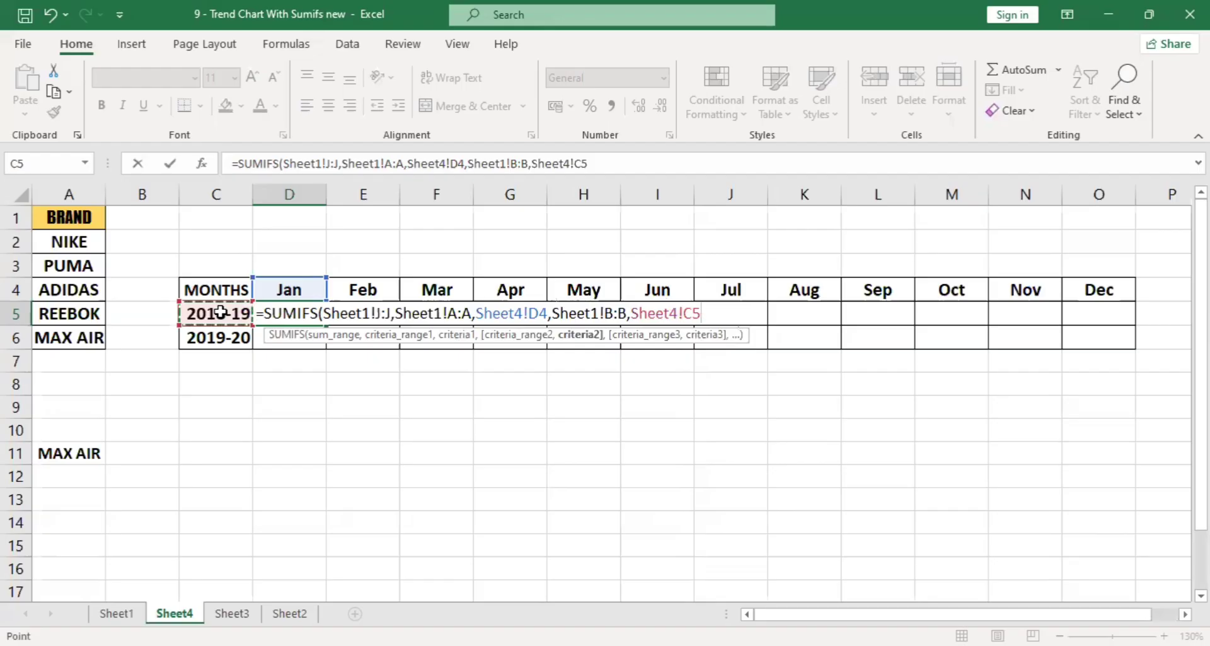
{"action": "type", "text": ","}
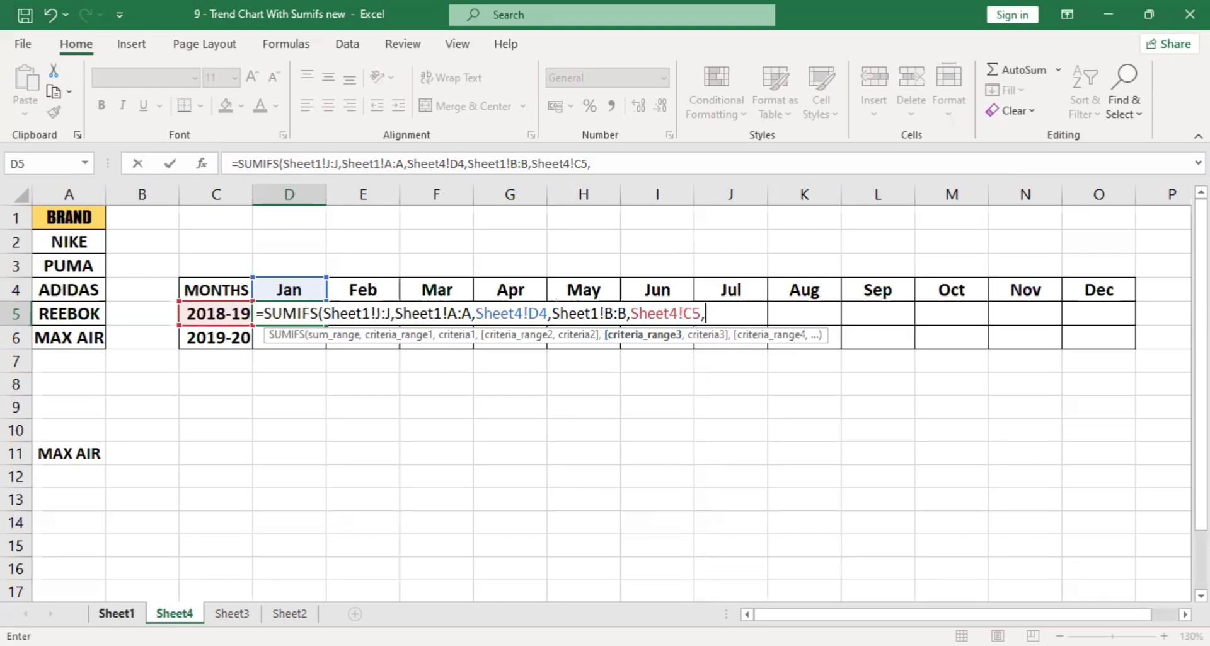
Add the BRAND column C:C of Sheet1 as the third criteria range with A11 of Sheet4 as its criterion, completing the D5 formula.
{"action": "left_click", "coordinate": [117, 612]}
{"action": "left_click", "coordinate": [225, 190]}
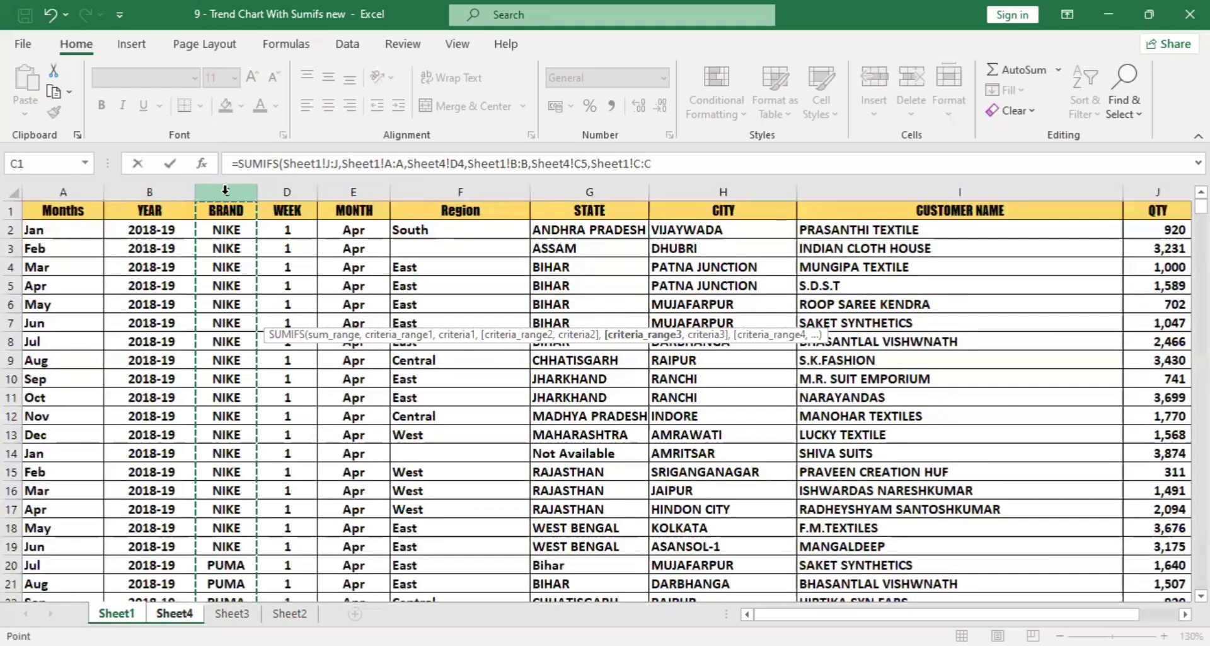
{"action": "type", "text": ","}
{"action": "left_click", "coordinate": [175, 612]}
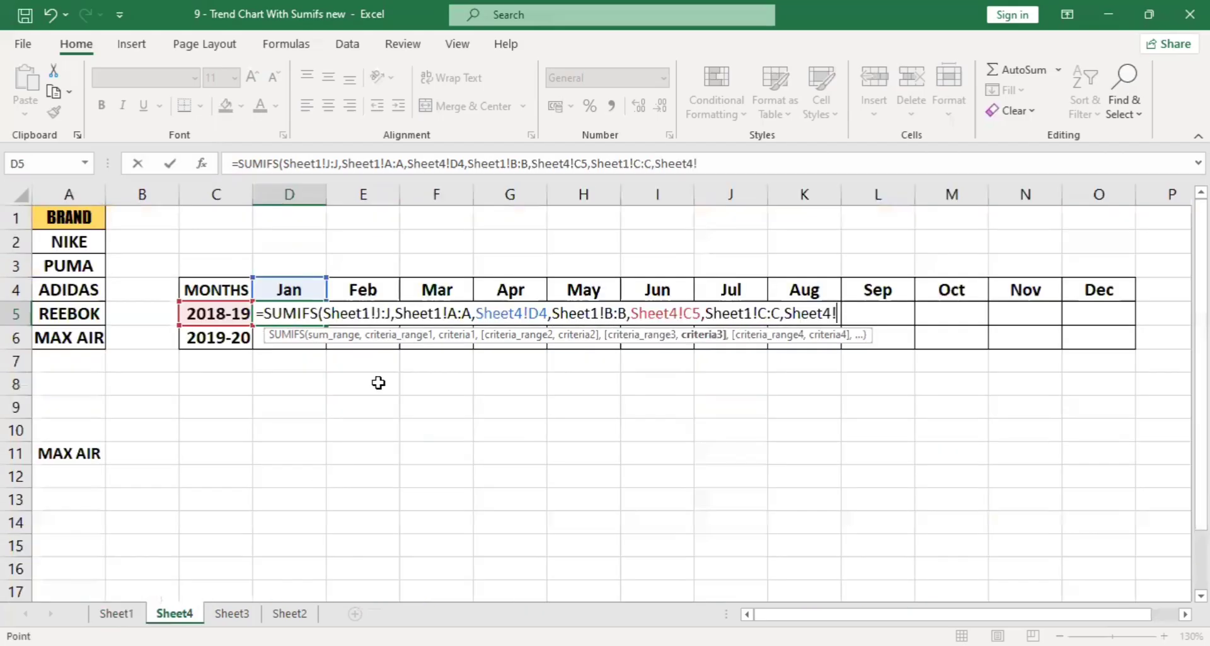
{"action": "left_click", "coordinate": [72, 456]}
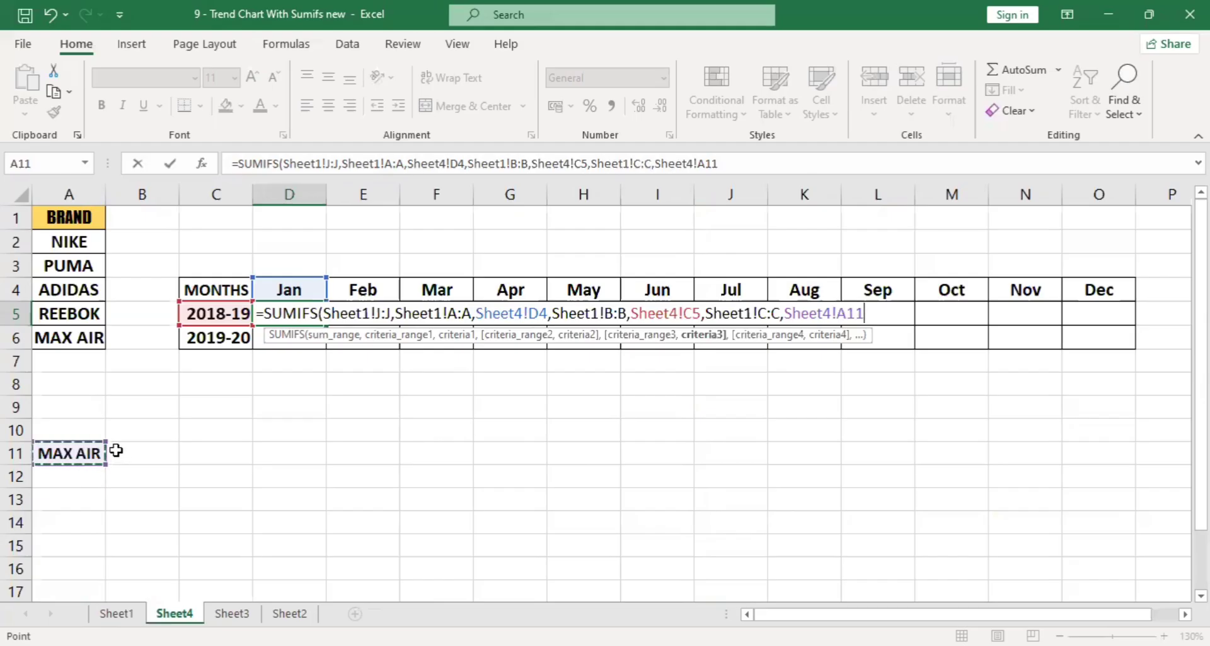
{"action": "key", "text": "Return"}
Review the D5 SUMIFS formula argument by argument, checking the sum range and each criteria range and criterion.
{"action": "left_click", "coordinate": [307, 317]}
{"action": "double_click", "coordinate": [303, 317]}
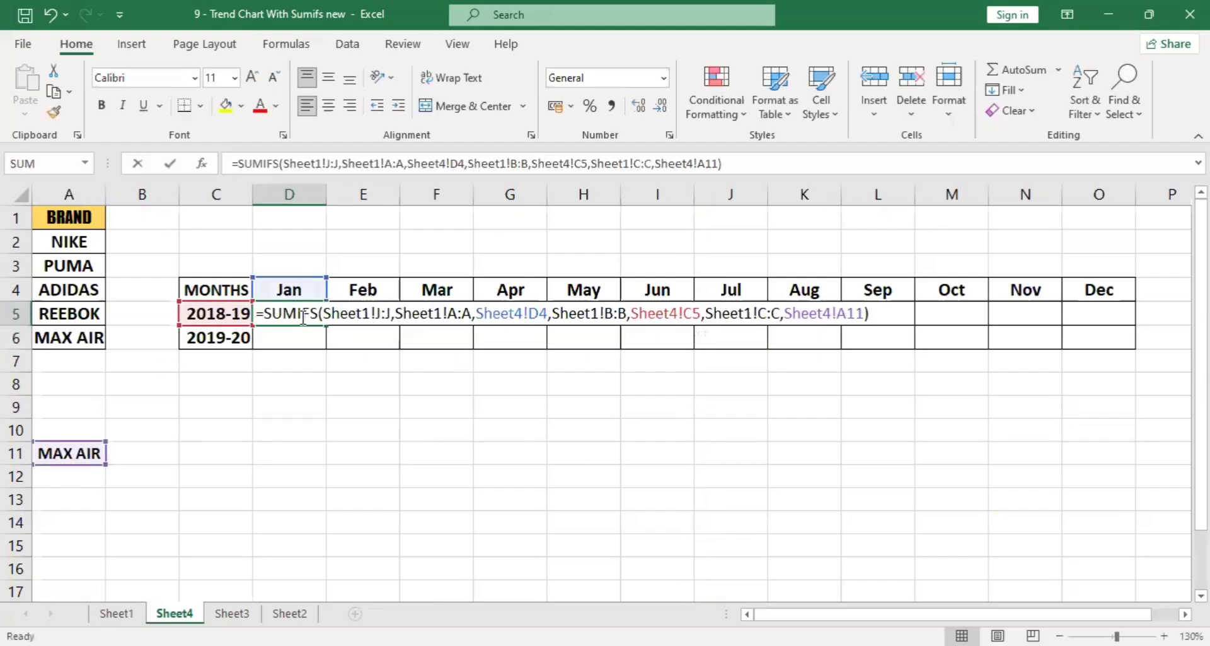
{"action": "left_click", "coordinate": [336, 335]}
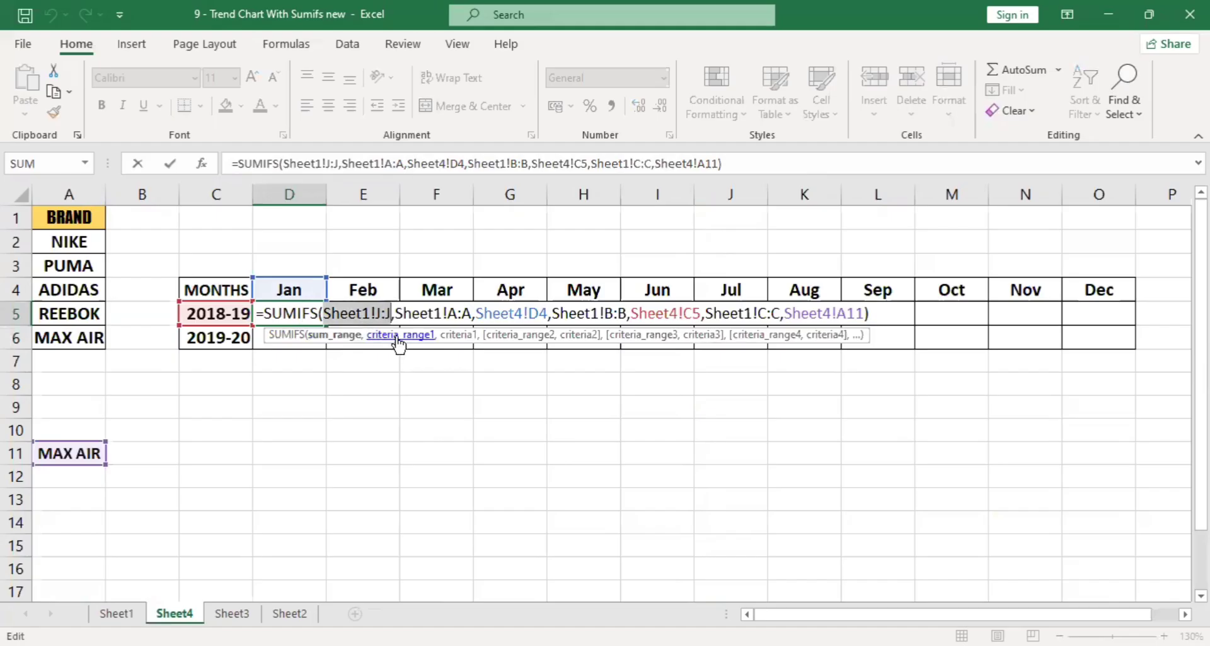
{"action": "left_click", "coordinate": [398, 338]}
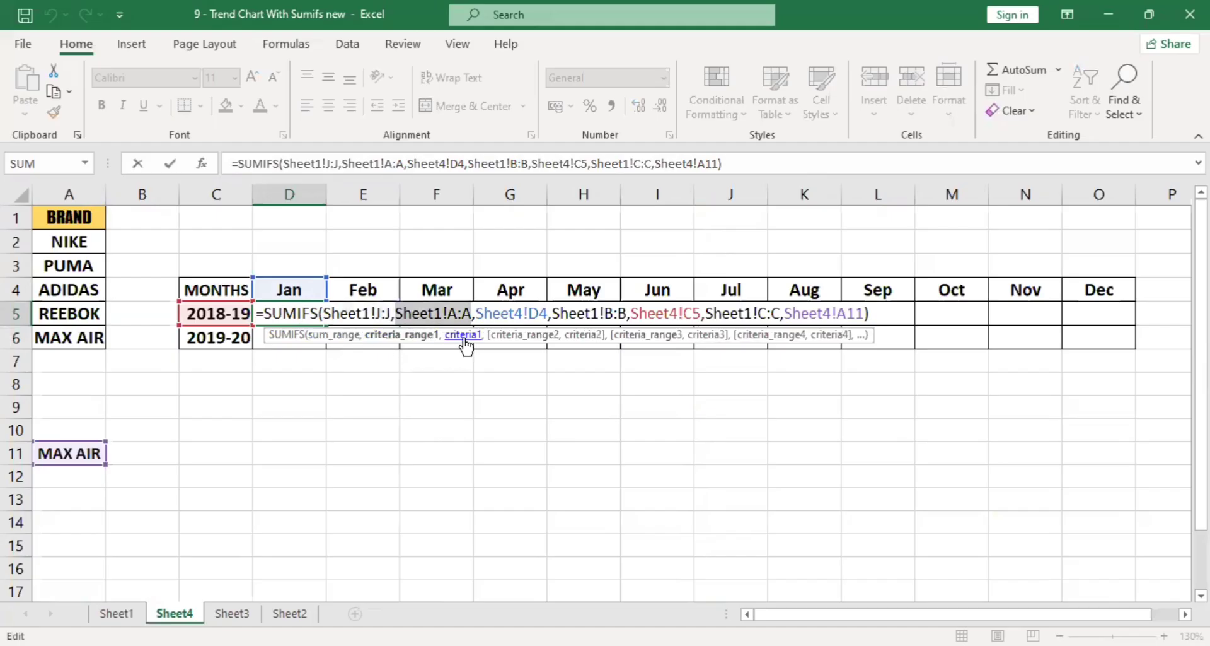
{"action": "left_click", "coordinate": [464, 336]}
{"action": "left_click", "coordinate": [532, 336]}
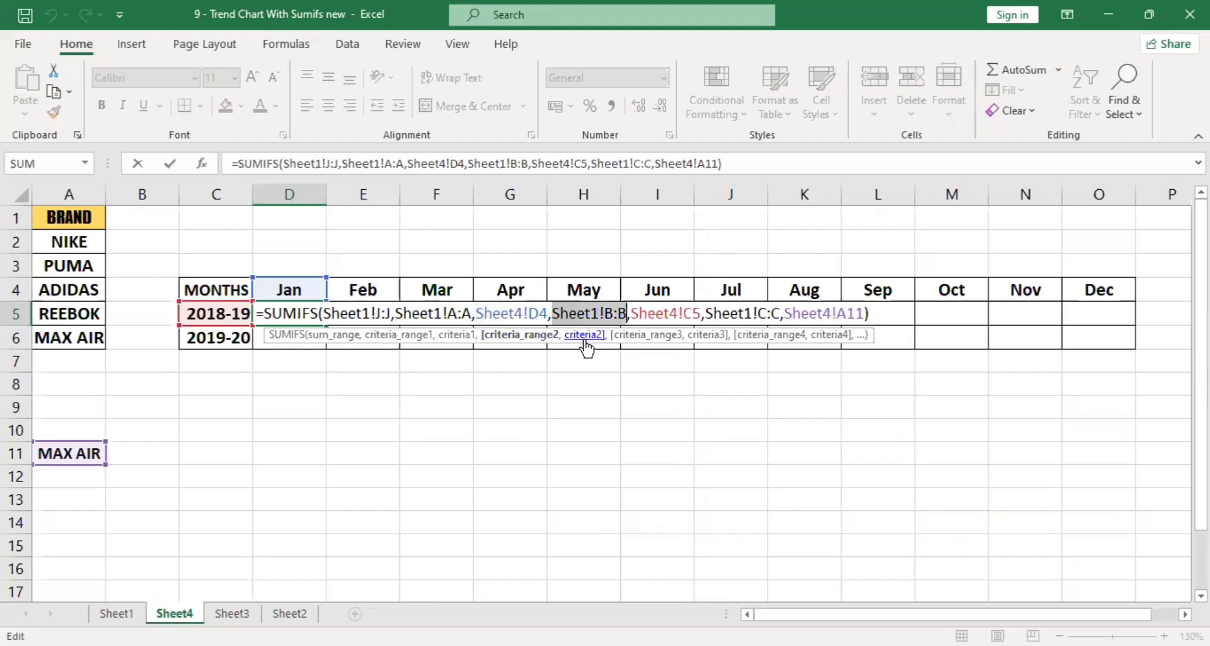
{"action": "left_click", "coordinate": [127, 614]}
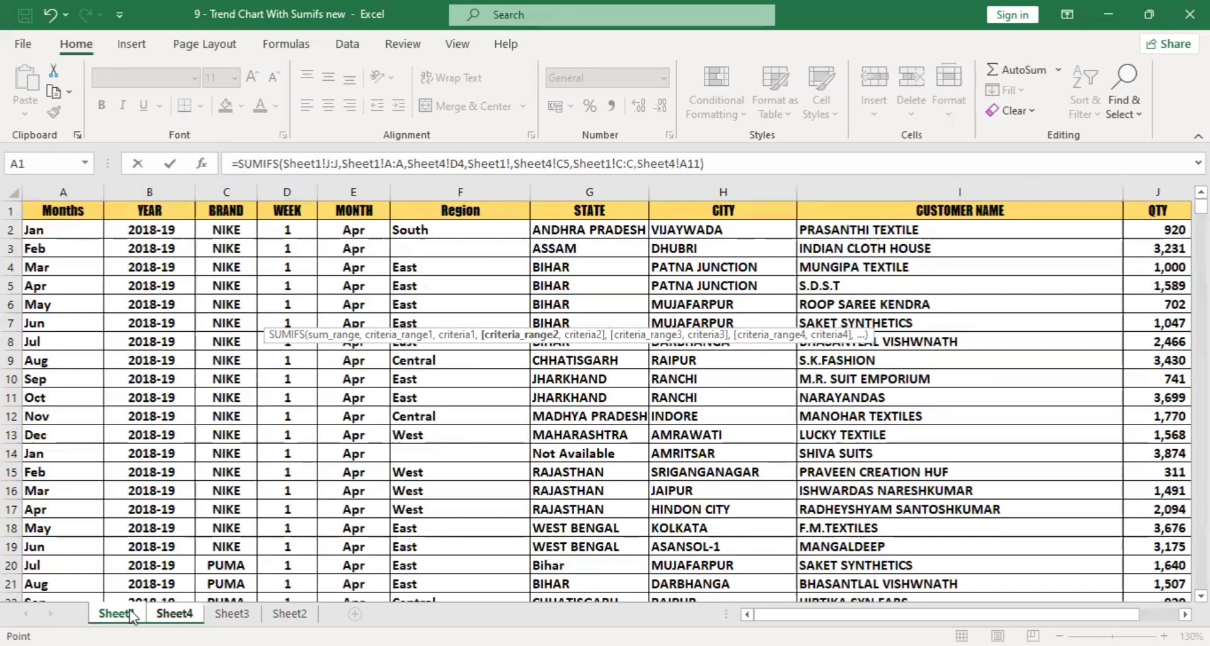
{"action": "left_click", "coordinate": [175, 613]}
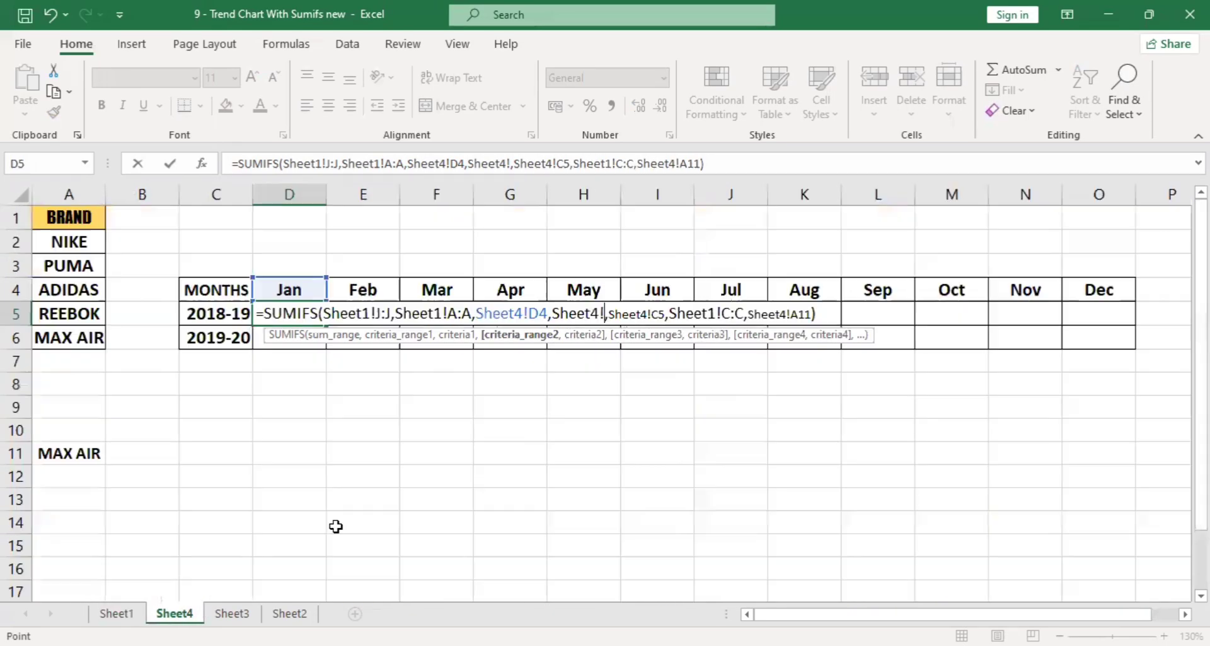
{"action": "left_click", "coordinate": [626, 338]}
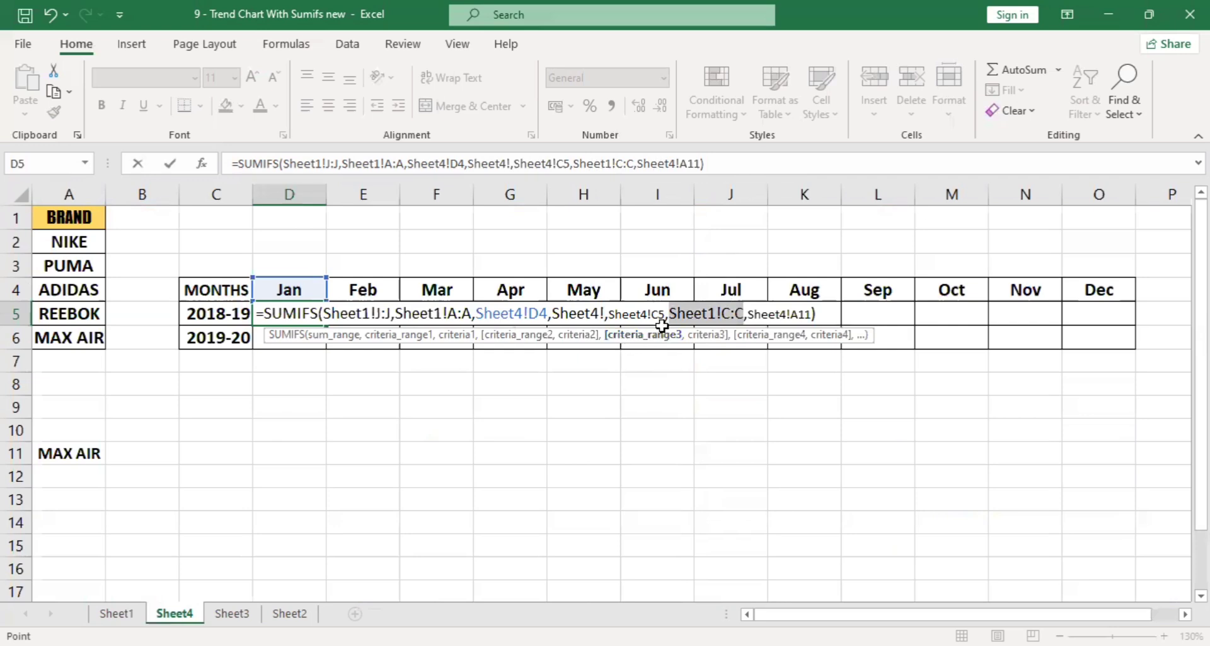
{"action": "left_click", "coordinate": [718, 344]}
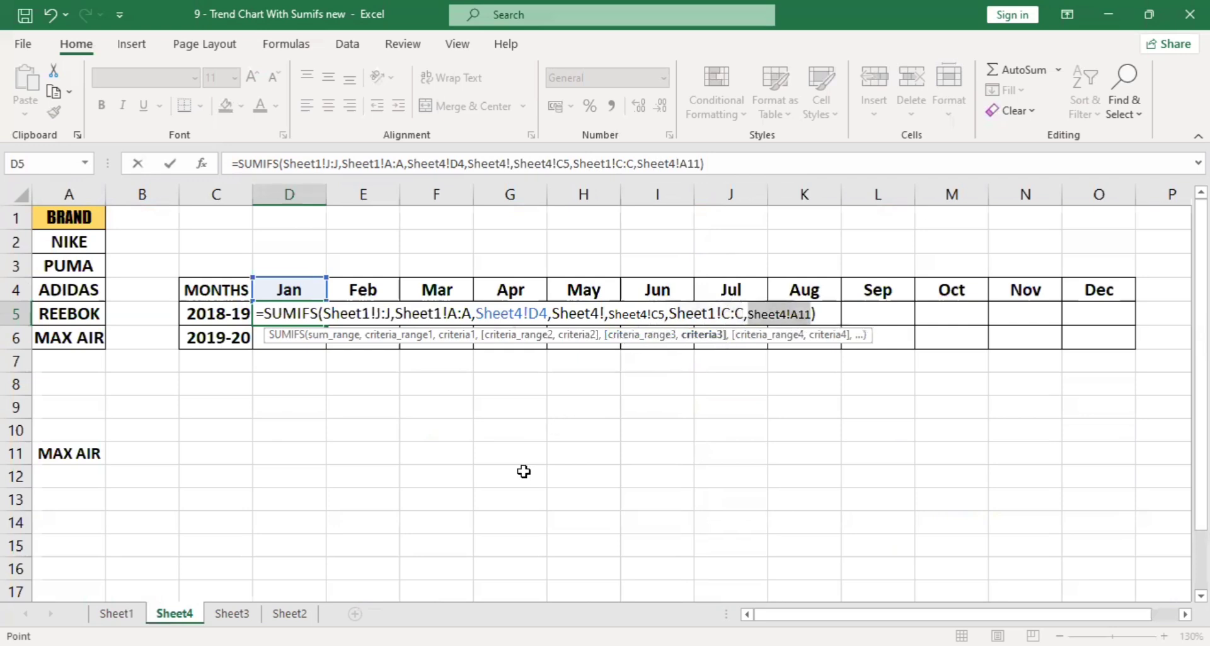
{"action": "left_click", "coordinate": [85, 451]}
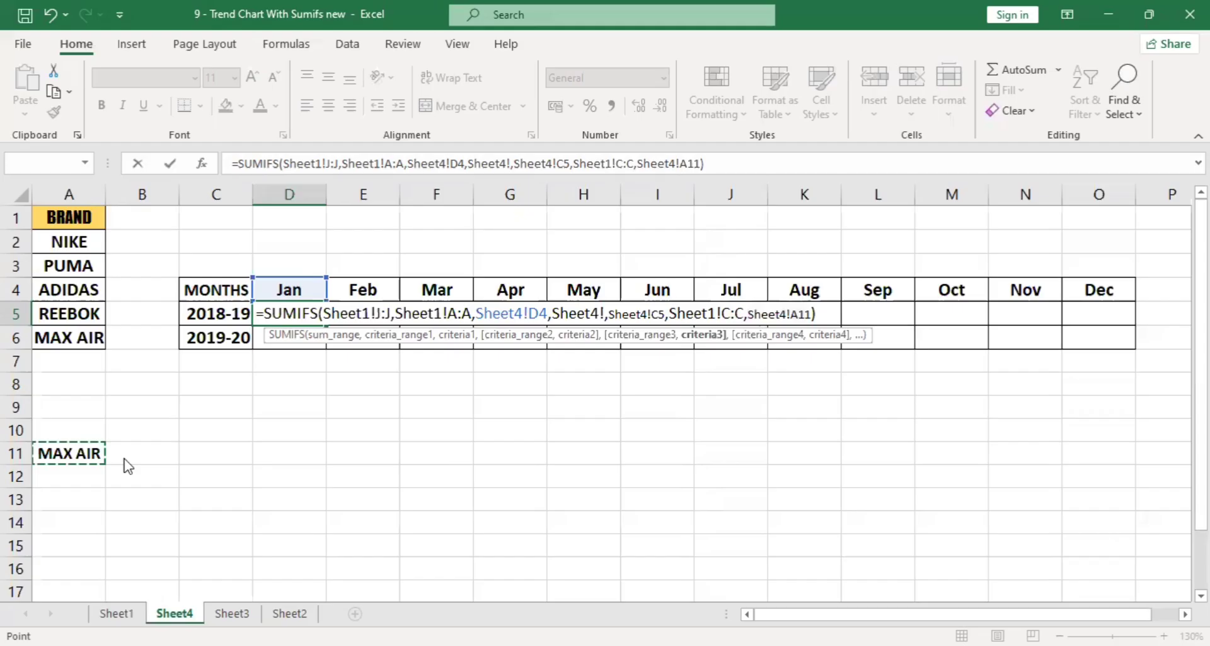
Try to commit the altered D5 formula, then strip its arguments back to the opening =SUMIFS(.
{"action": "left_click", "coordinate": [819, 313]}
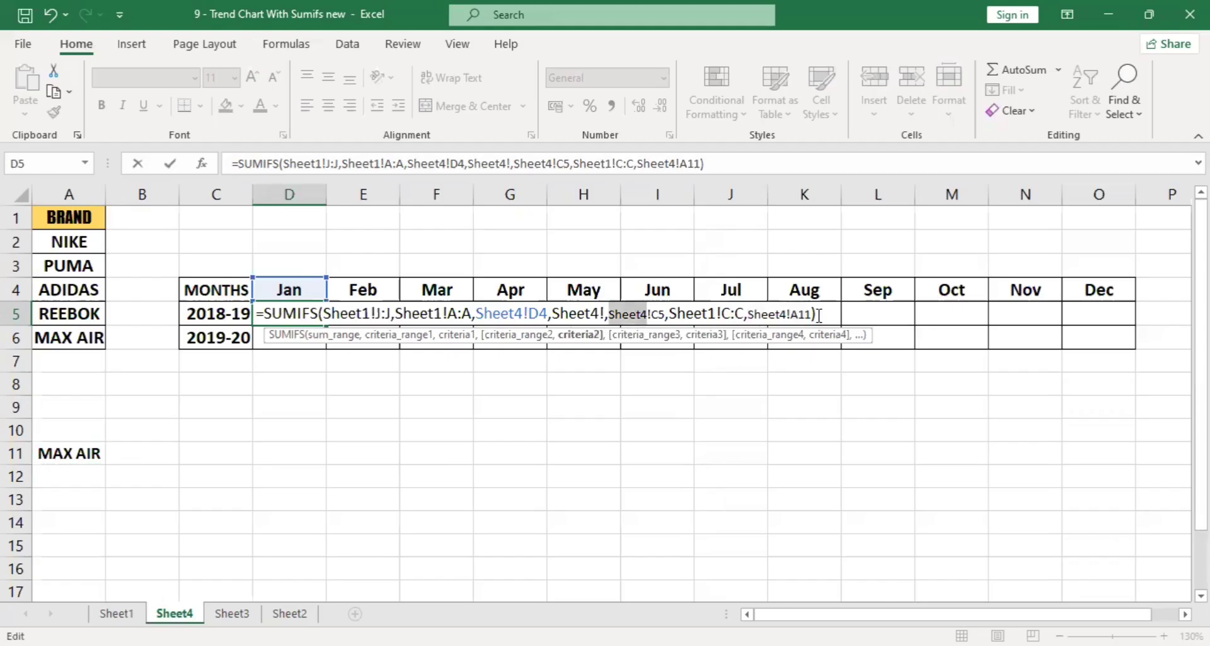
{"action": "key", "text": "Return"}
{"action": "key", "text": "Return"}
{"action": "left_click", "coordinate": [826, 315]}
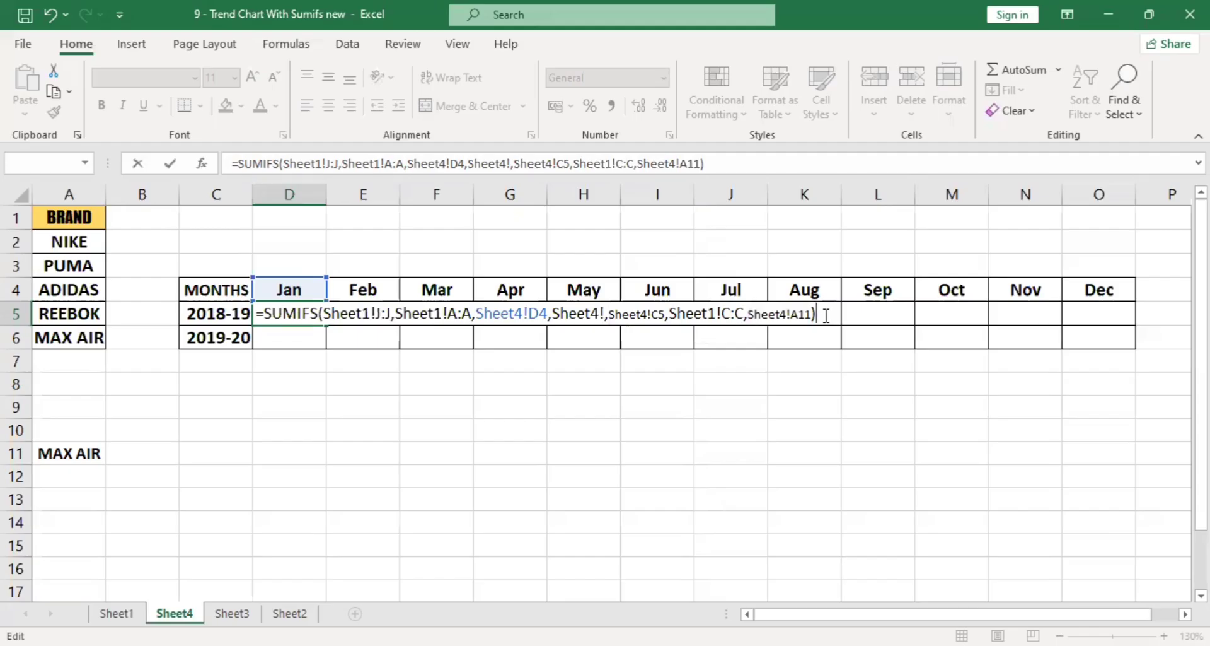
{"action": "key", "text": "BackSpace"}
{"action": "key", "text": "BackSpace"}
{"action": "key", "text": "BackSpace"}
{"action": "key", "text": "BackSpace"}
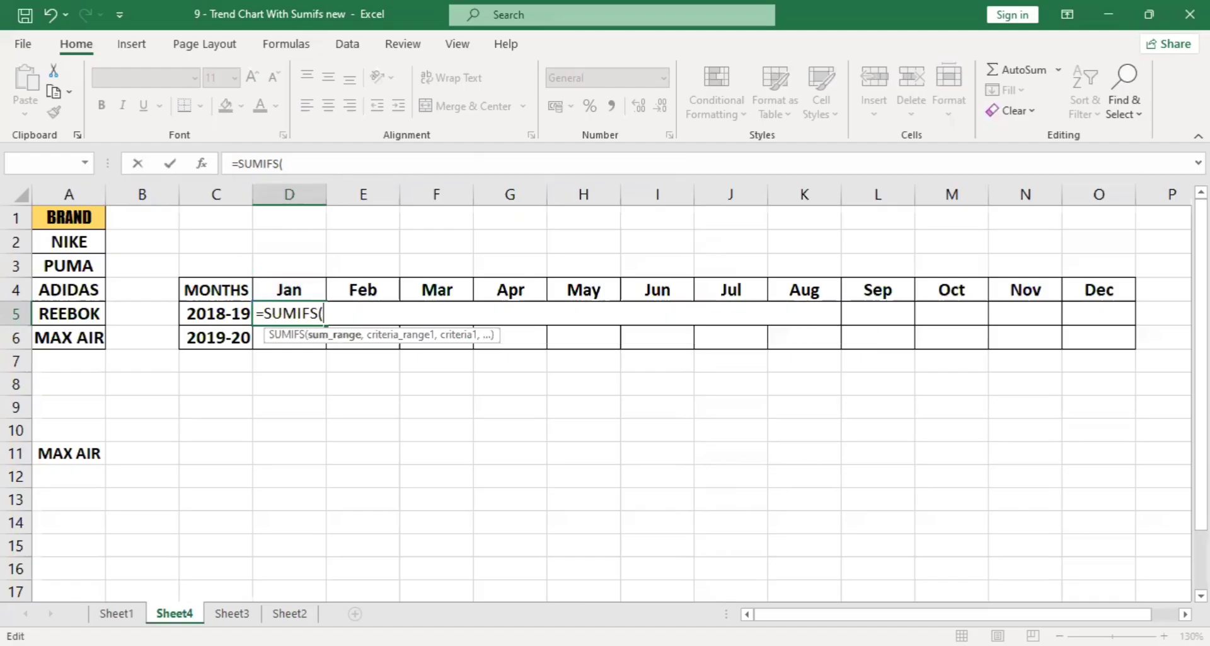
Re-enter Sheet1's QTY column J:J as the sum range and Months column A:A as the first criteria range, matched to Sheet4's D4.
{"action": "left_click", "coordinate": [117, 613]}
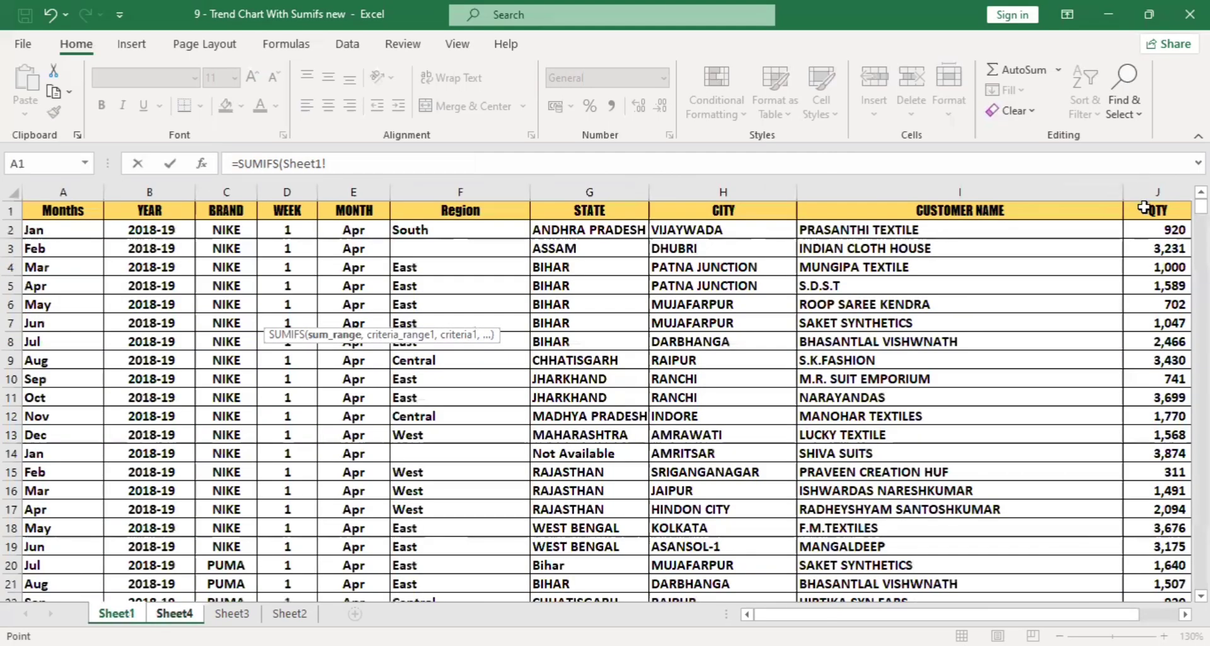
{"action": "left_click", "coordinate": [1149, 191]}
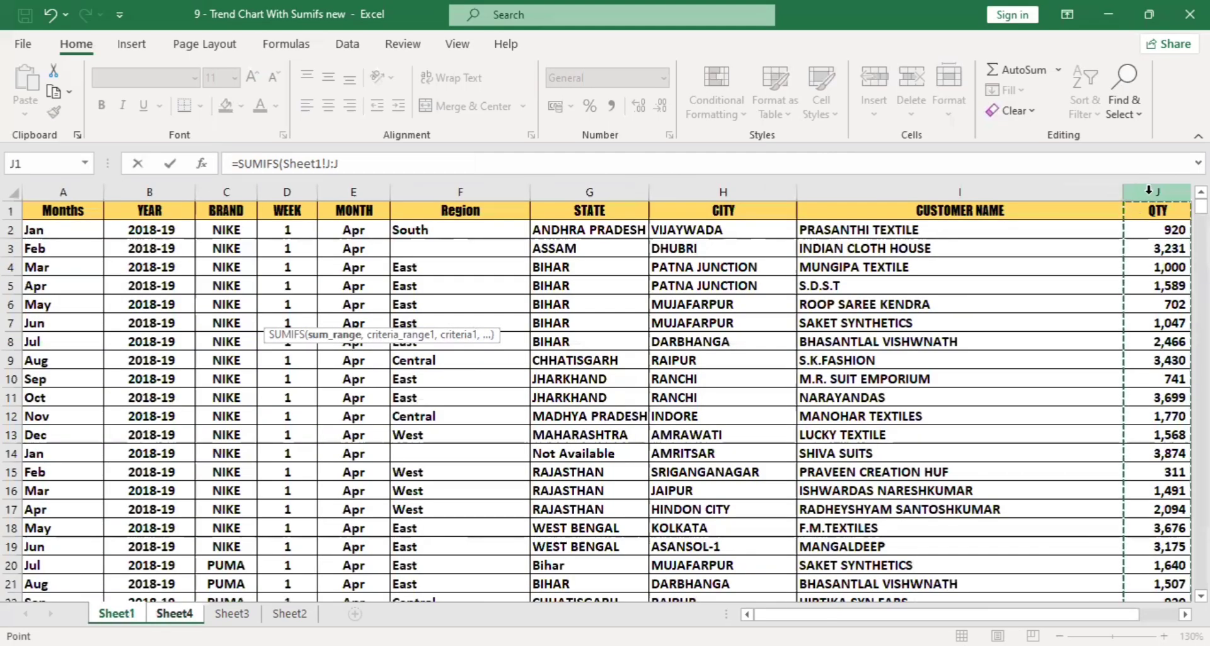
{"action": "type", "text": ","}
{"action": "left_click", "coordinate": [63, 190]}
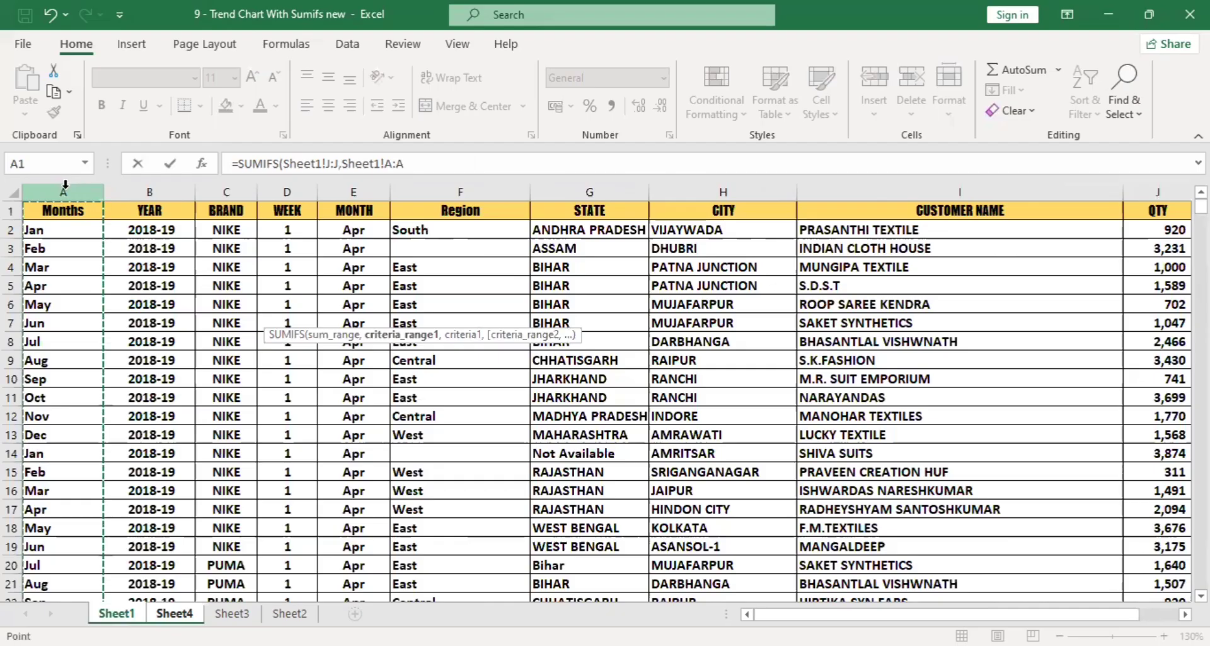
{"action": "type", "text": ","}
{"action": "left_click", "coordinate": [174, 613]}
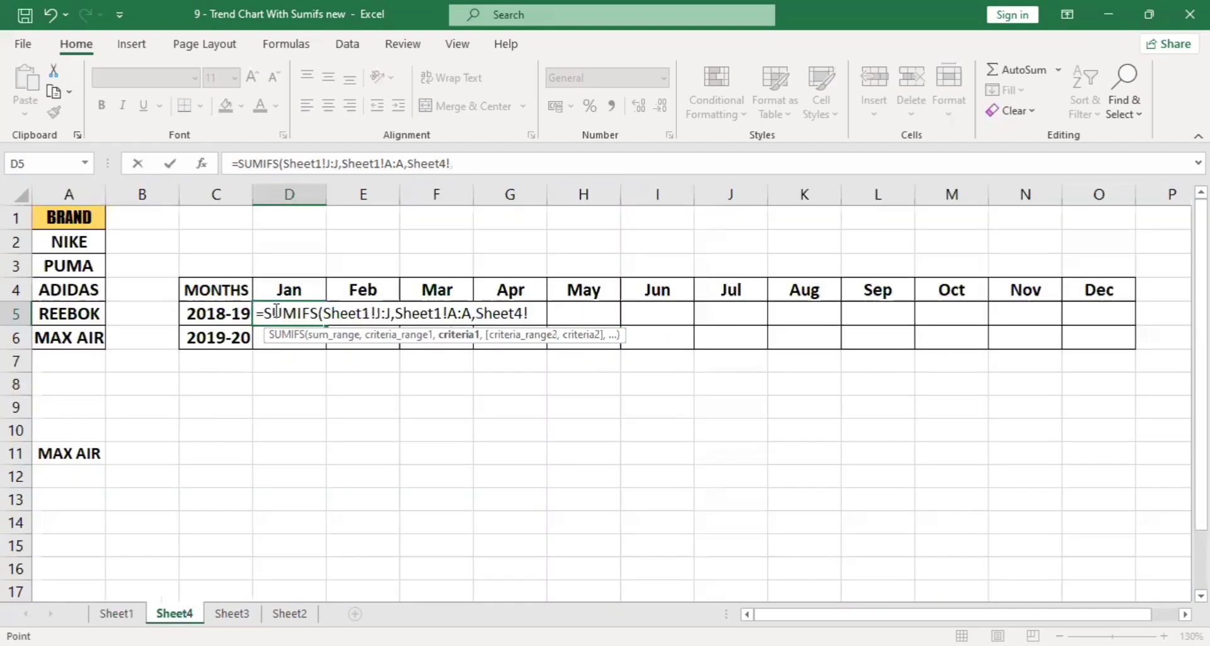
{"action": "left_click", "coordinate": [297, 290]}
{"action": "type", "text": ","}
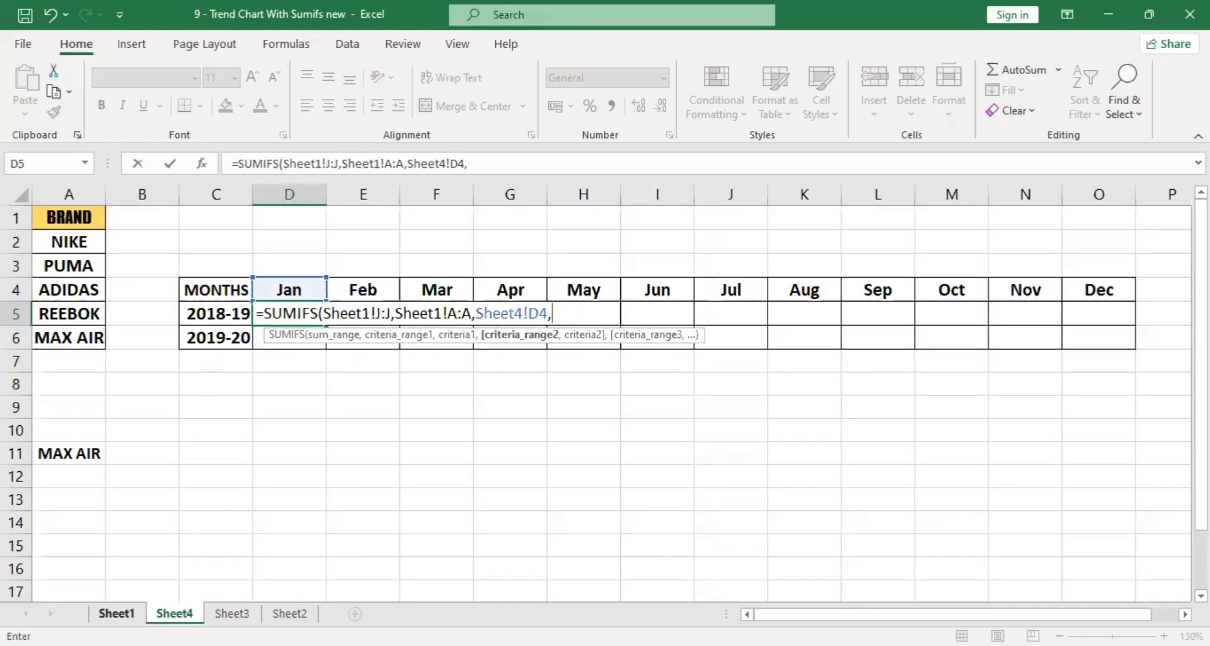
Set the second criteria pair in D5 to the YEAR column B:B of Sheet1 and cell C5 of Sheet4.
{"action": "left_click", "coordinate": [120, 613]}
{"action": "left_click", "coordinate": [156, 191]}
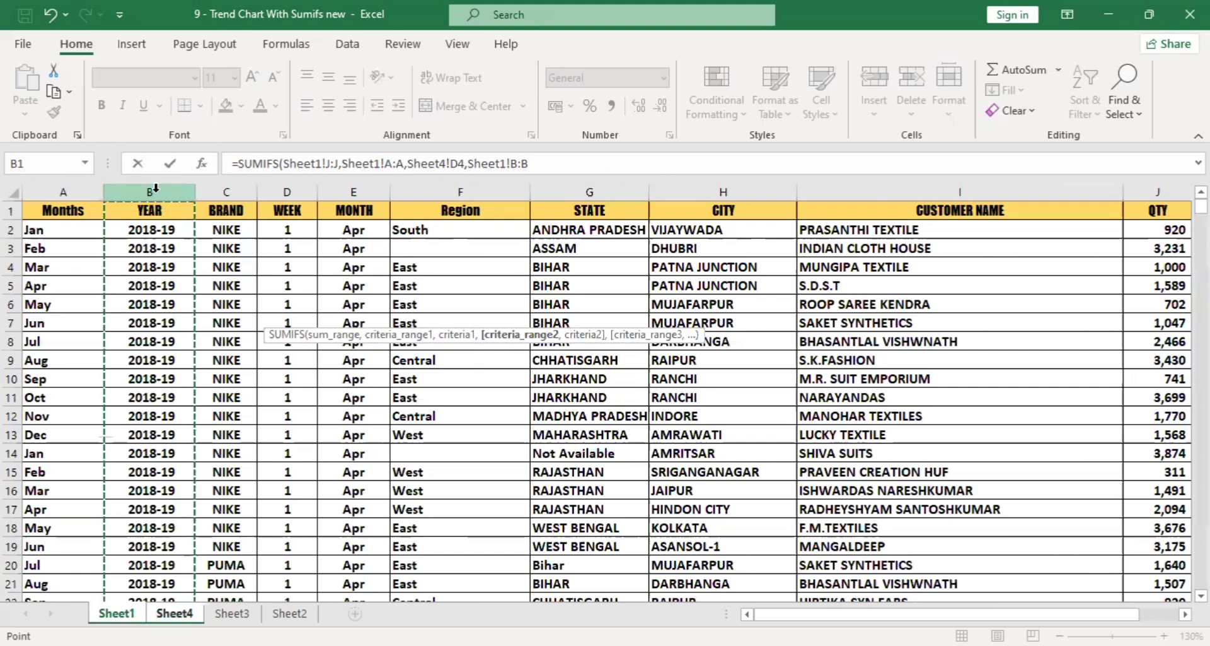
{"action": "type", "text": ","}
{"action": "left_click", "coordinate": [174, 613]}
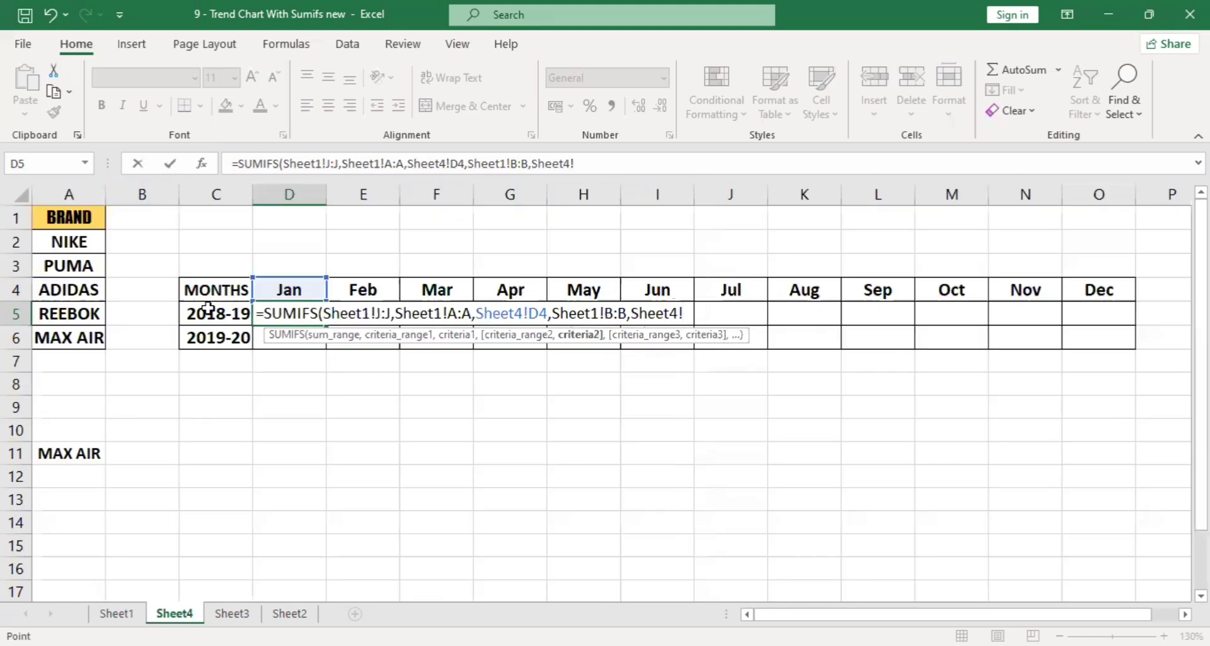
{"action": "left_click", "coordinate": [210, 311]}
{"action": "type", "text": ","}
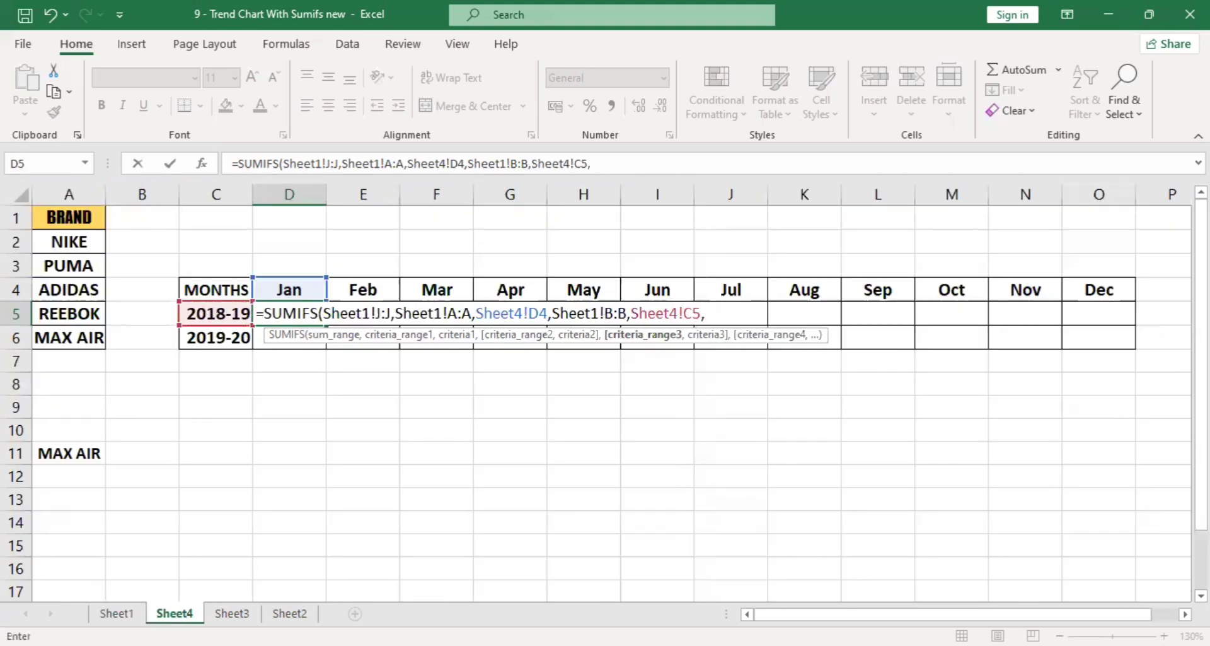
Finish the D5 formula with the BRAND column C:C of Sheet1 and cell A11 of Sheet4 as the third criteria pair.
{"action": "left_click", "coordinate": [116, 612]}
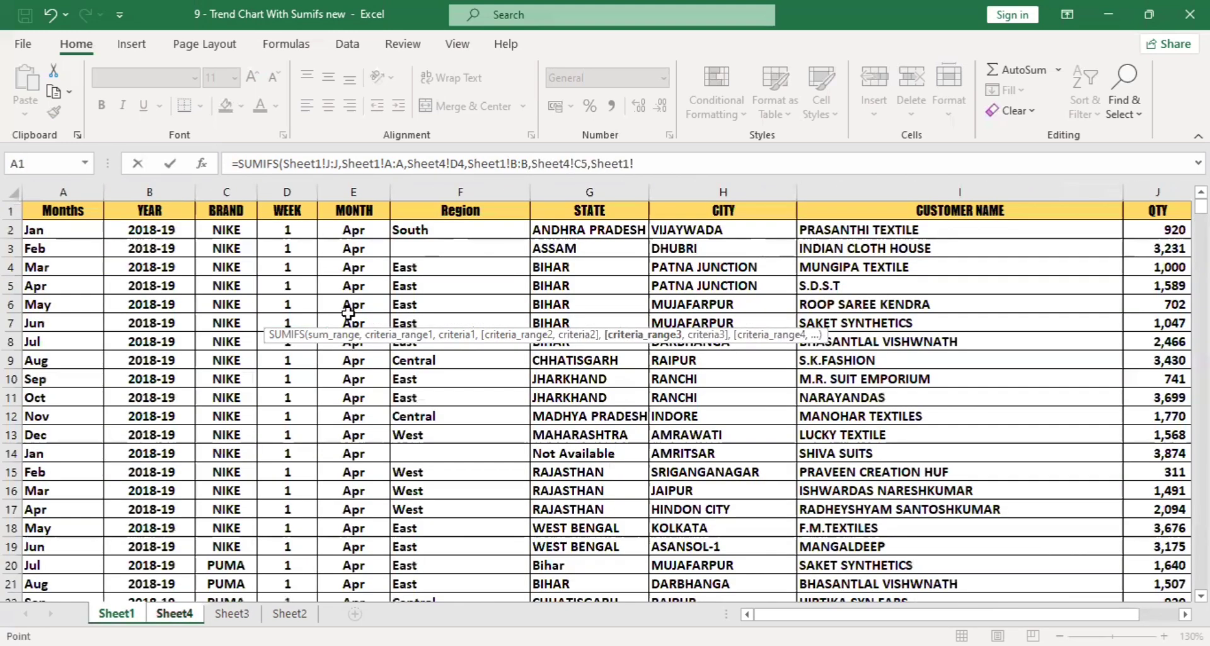
{"action": "left_click", "coordinate": [240, 189]}
{"action": "type", "text": ","}
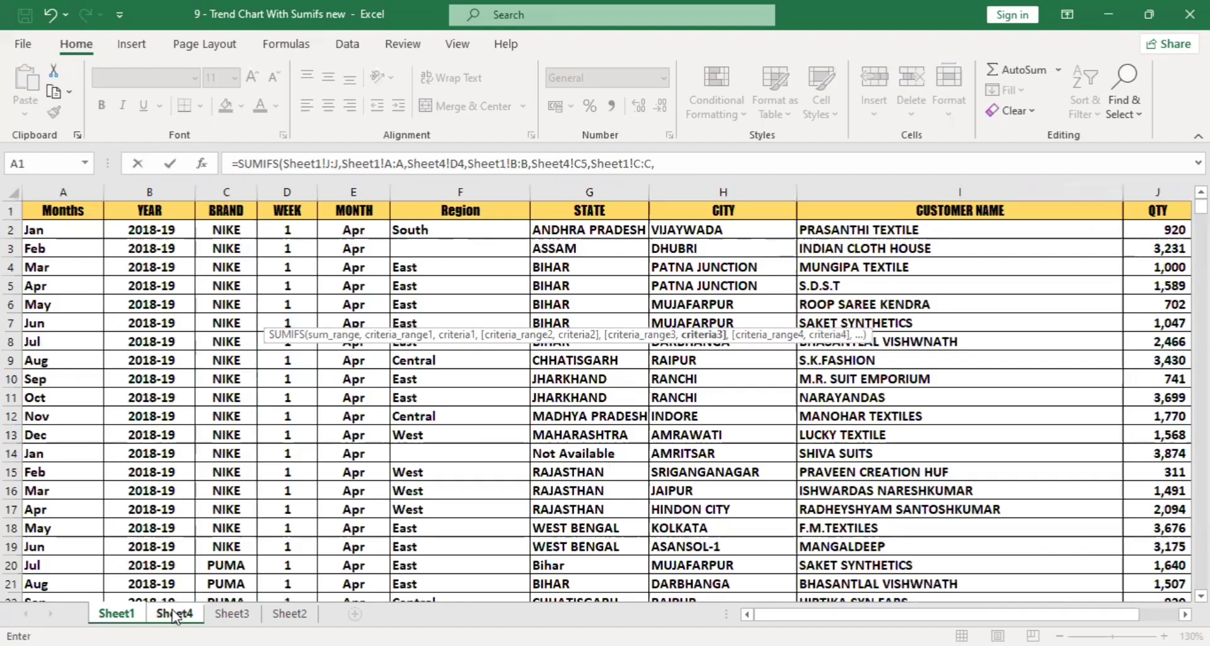
{"action": "left_click", "coordinate": [174, 612]}
{"action": "left_click", "coordinate": [74, 454]}
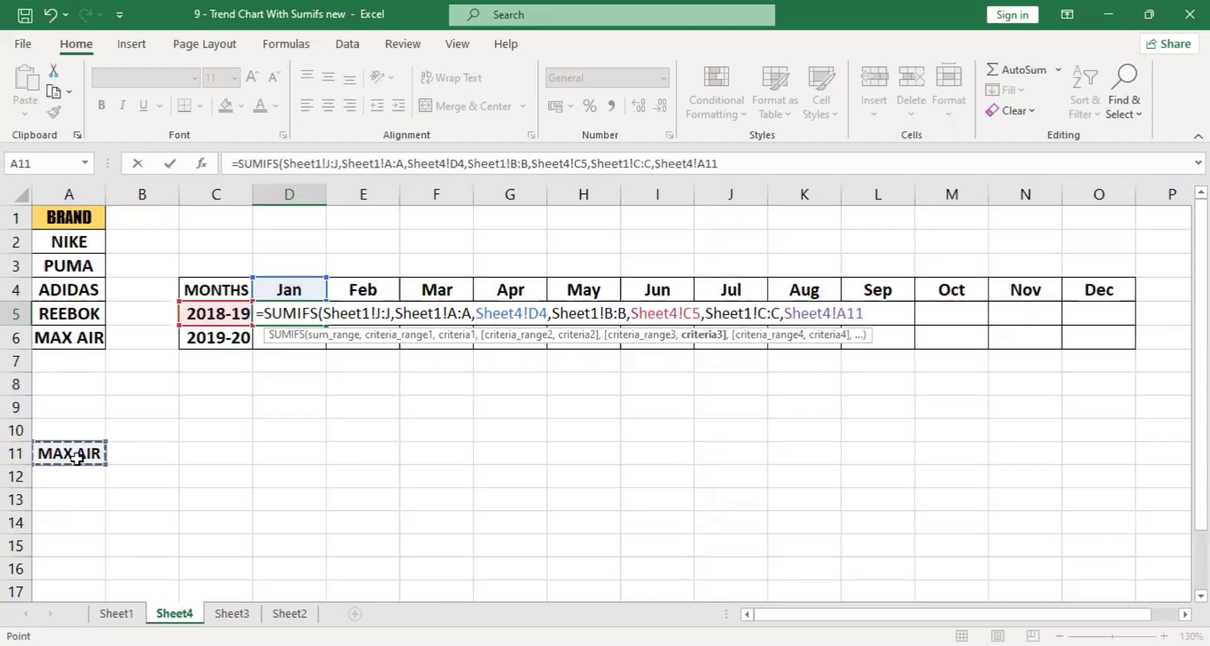
{"action": "key", "text": "Return"}
Test the D5 formula by switching the brand in A11 to PUMA and then to ADIDAS.
{"action": "left_click", "coordinate": [85, 452]}
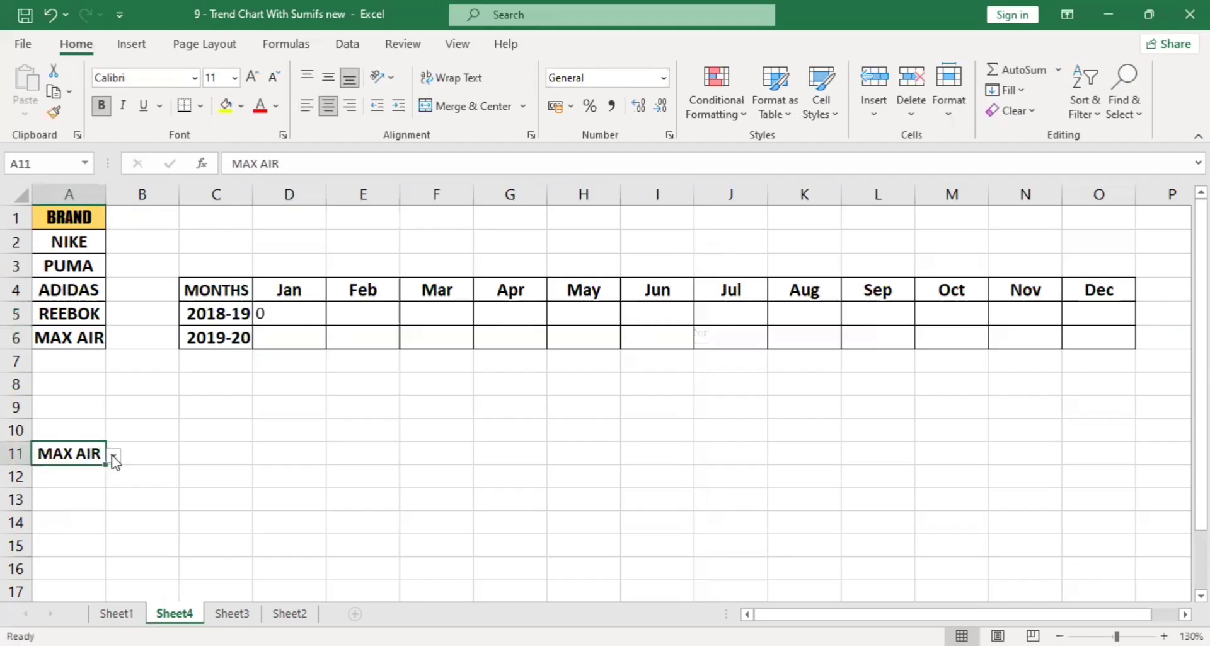
{"action": "left_click", "coordinate": [113, 454]}
{"action": "left_click", "coordinate": [57, 483]}
{"action": "left_click", "coordinate": [113, 455]}
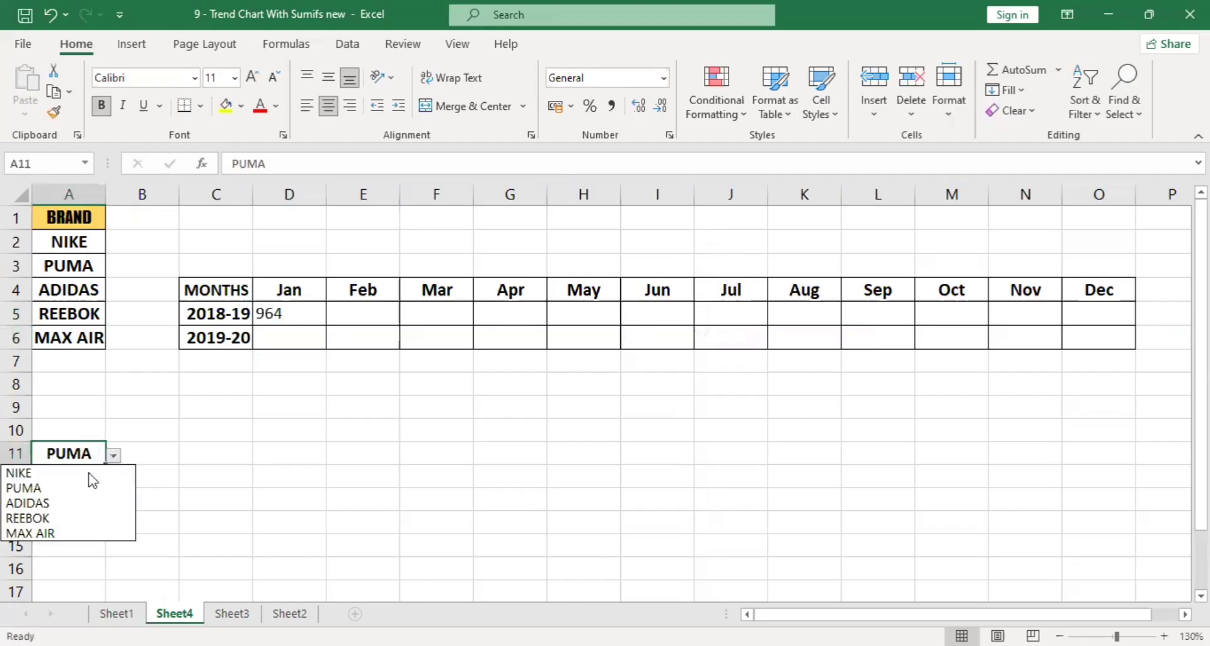
{"action": "left_click", "coordinate": [57, 502]}
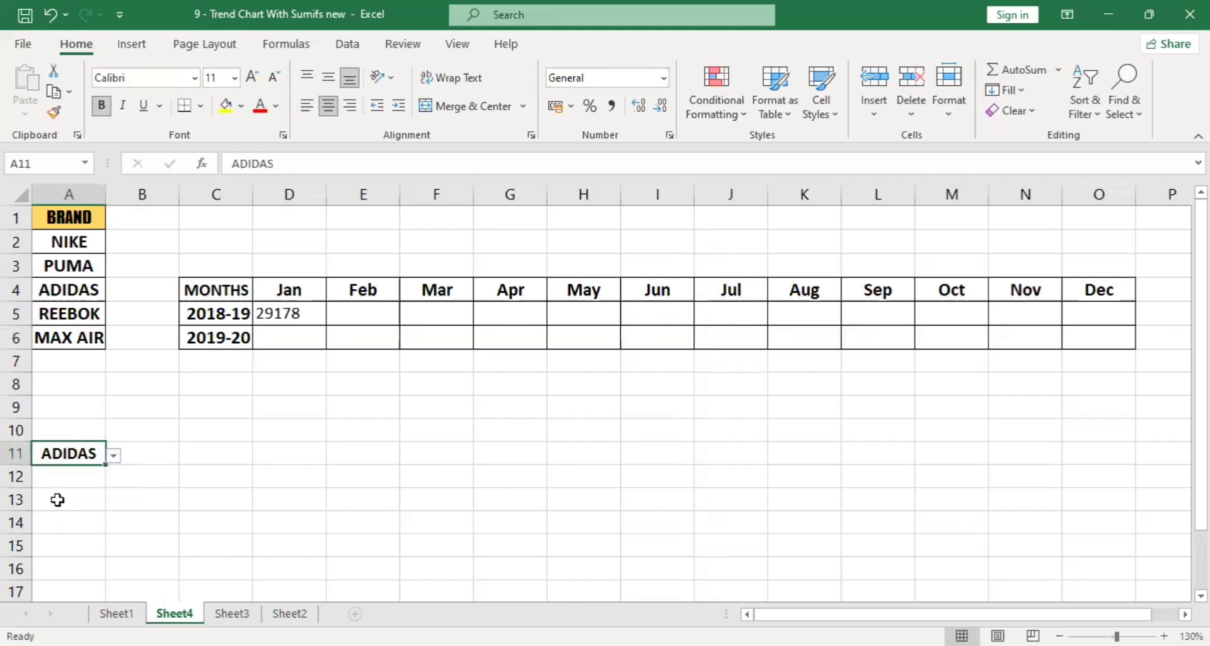
Test the D5 formula by switching the brand in A11 to NIKE, REEBOK and MAX AIR in turn.
{"action": "left_click", "coordinate": [113, 454]}
{"action": "left_click", "coordinate": [70, 472]}
{"action": "left_click", "coordinate": [113, 454]}
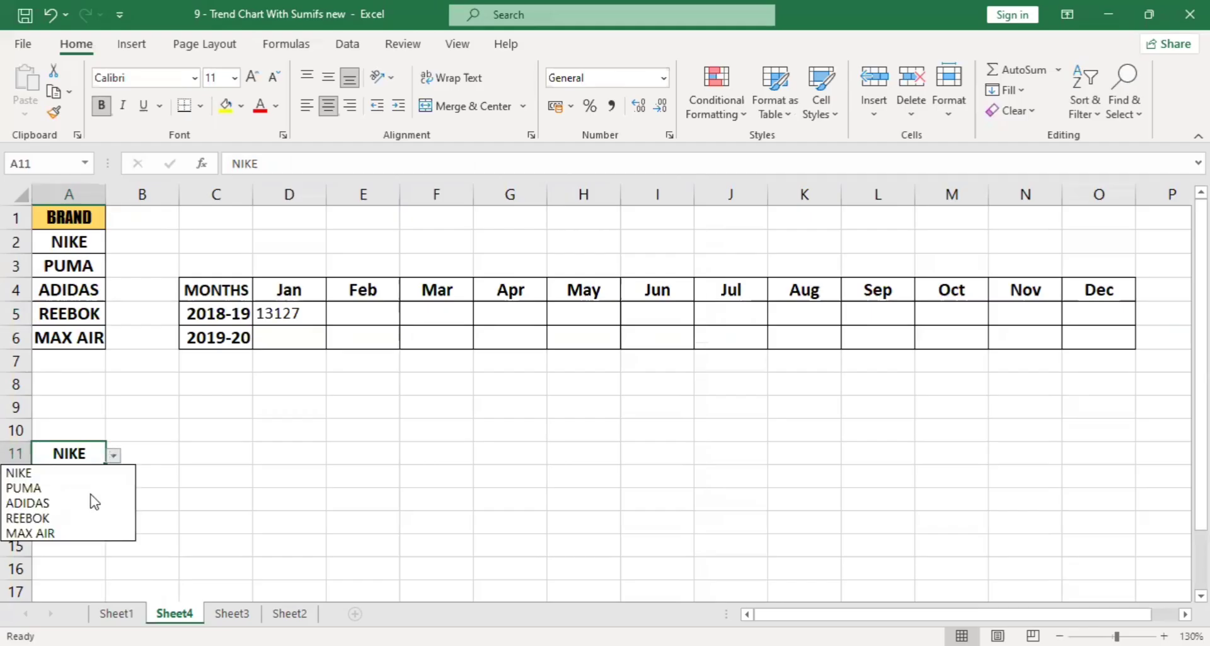
{"action": "left_click", "coordinate": [57, 515]}
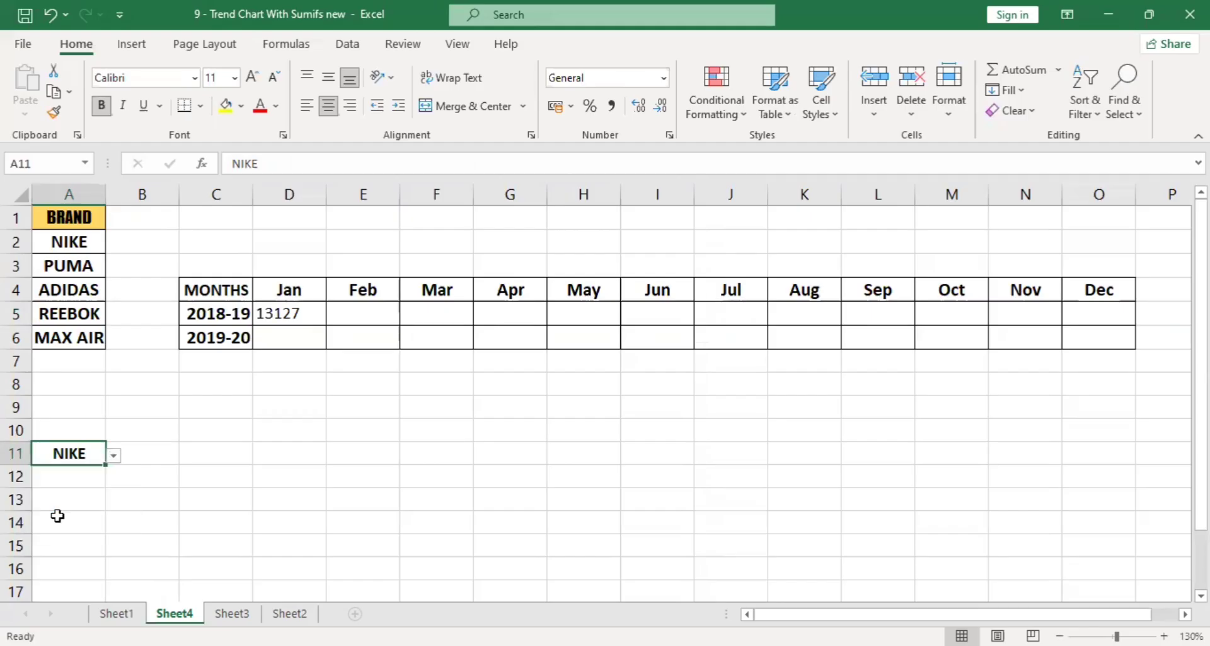
{"action": "left_click", "coordinate": [114, 455]}
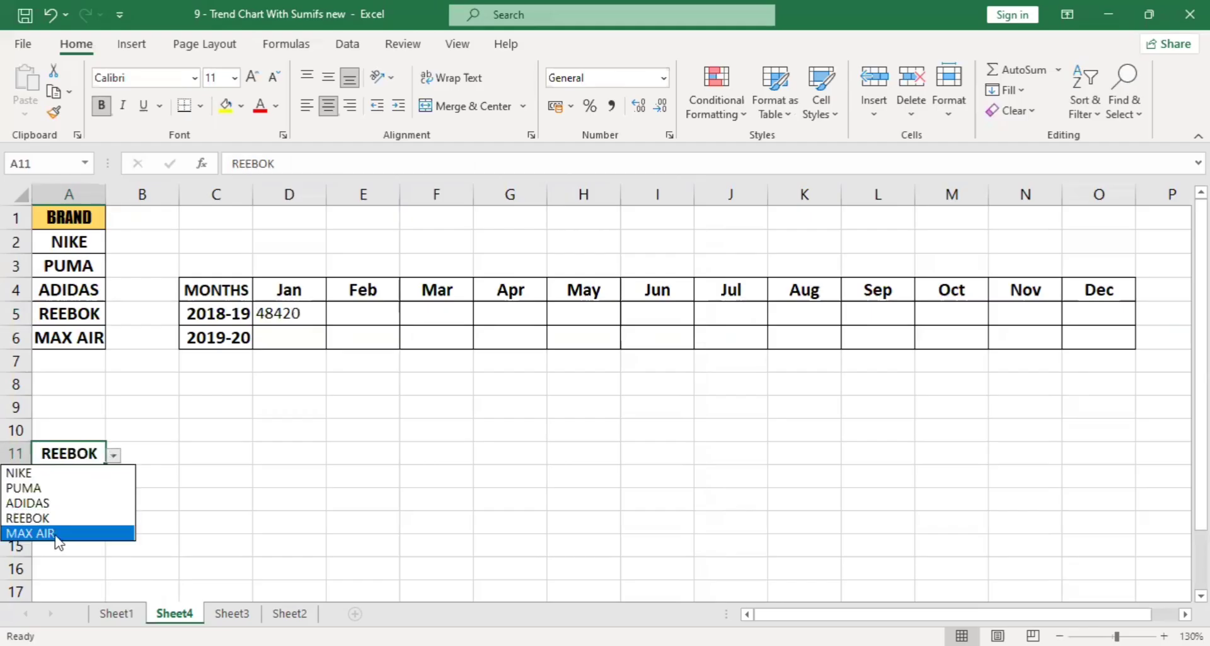
{"action": "left_click", "coordinate": [58, 533]}
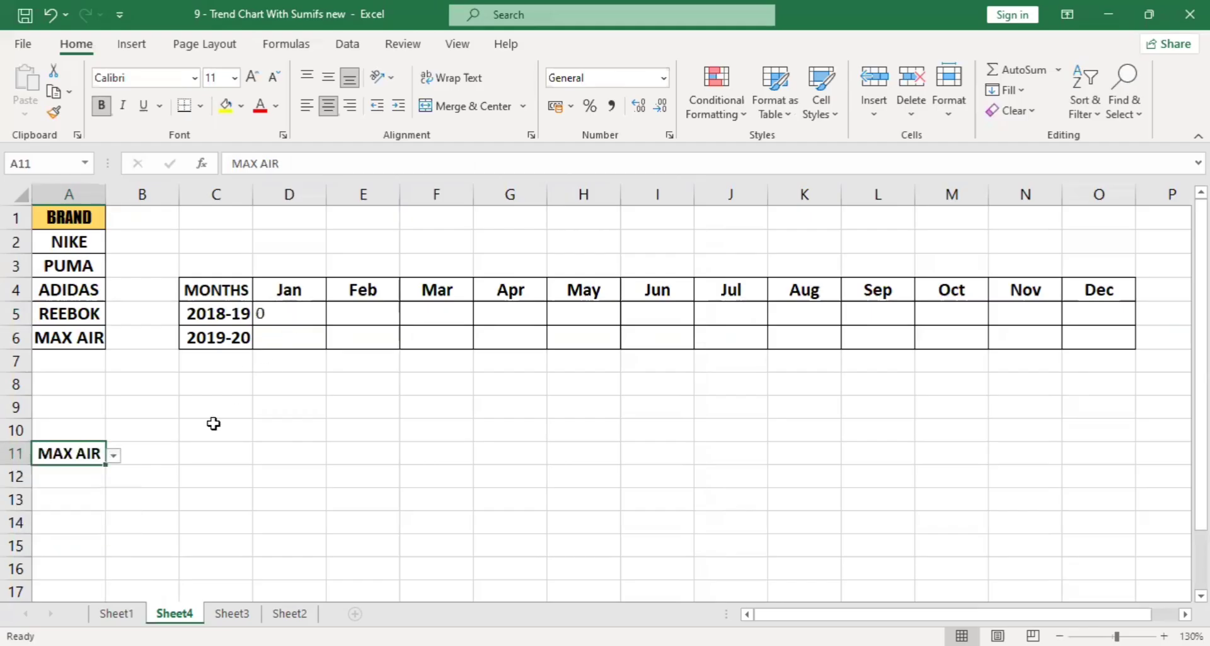
Test the D5 formula with NIKE and PUMA in A11, and leave the brand set to REEBOK.
{"action": "left_click", "coordinate": [114, 458]}
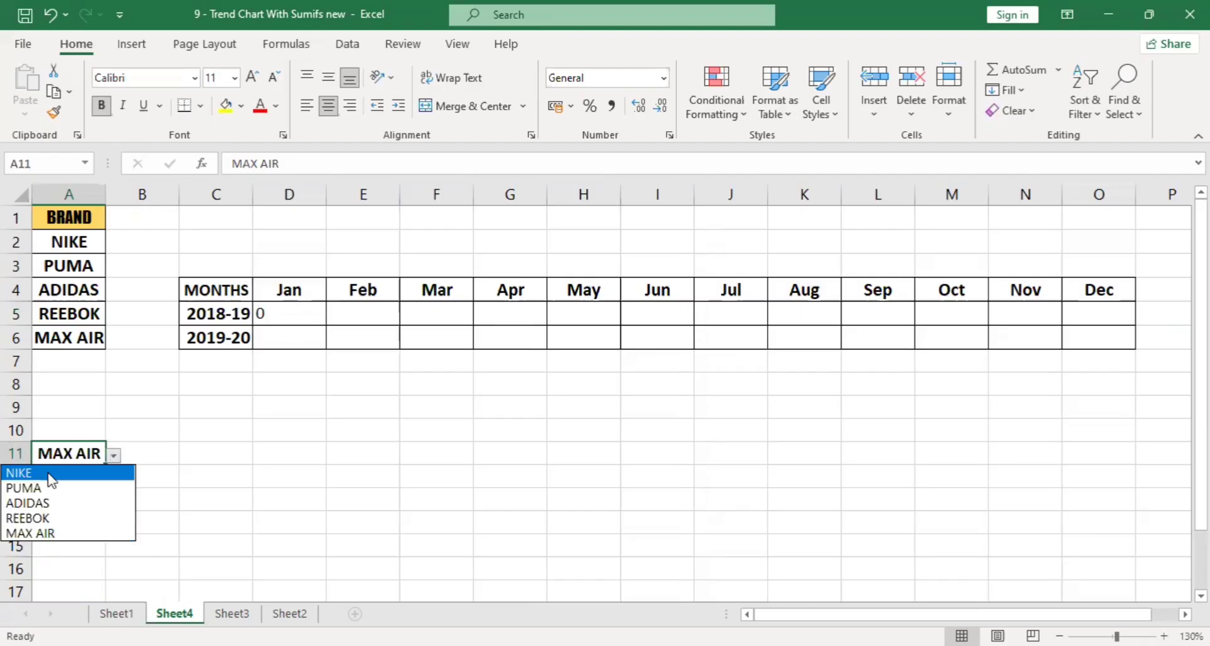
{"action": "left_click", "coordinate": [49, 473]}
{"action": "left_click", "coordinate": [113, 457]}
{"action": "left_click", "coordinate": [88, 486]}
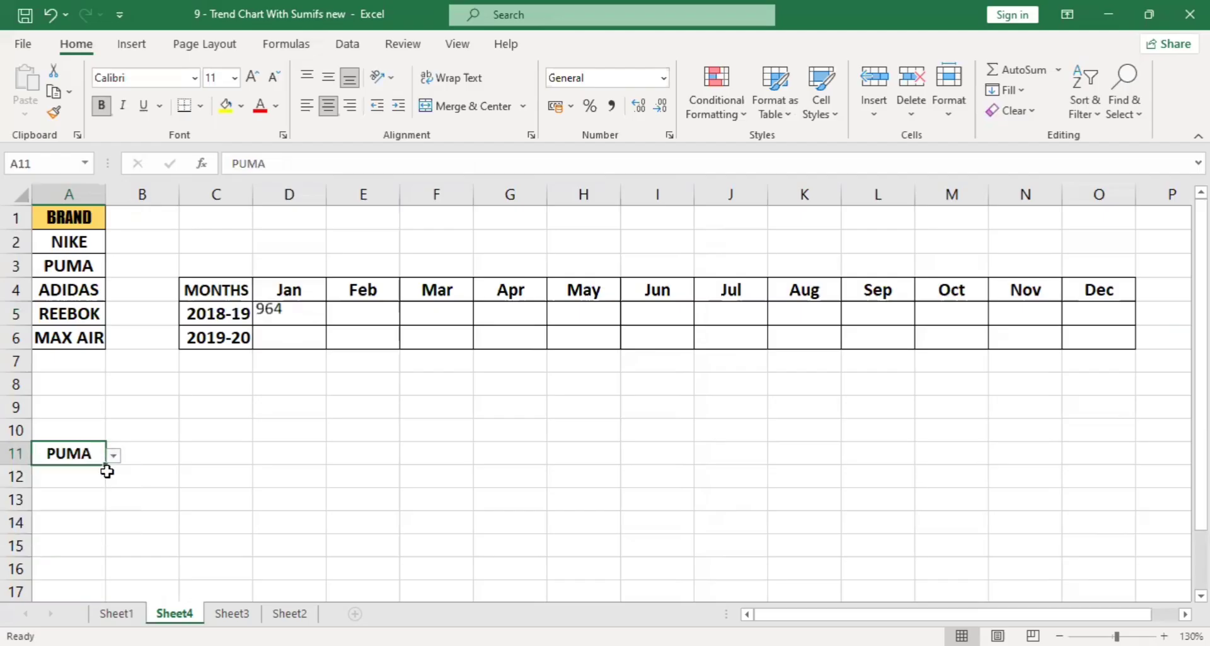
{"action": "left_click", "coordinate": [115, 459]}
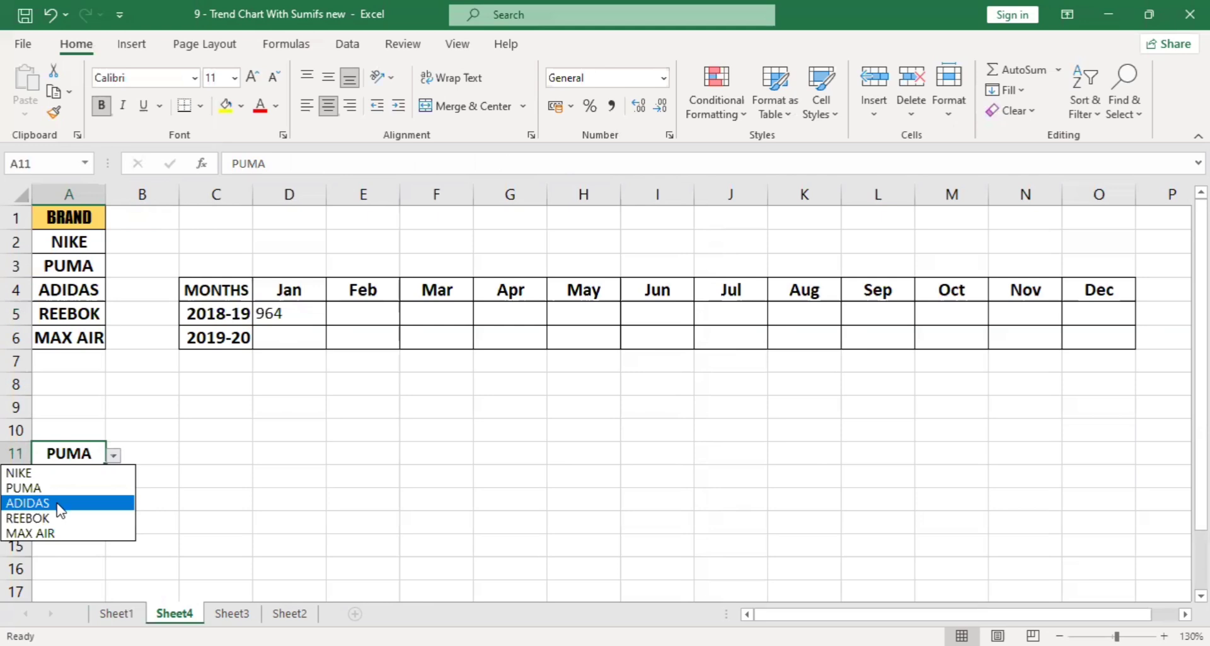
{"action": "left_click", "coordinate": [63, 518]}
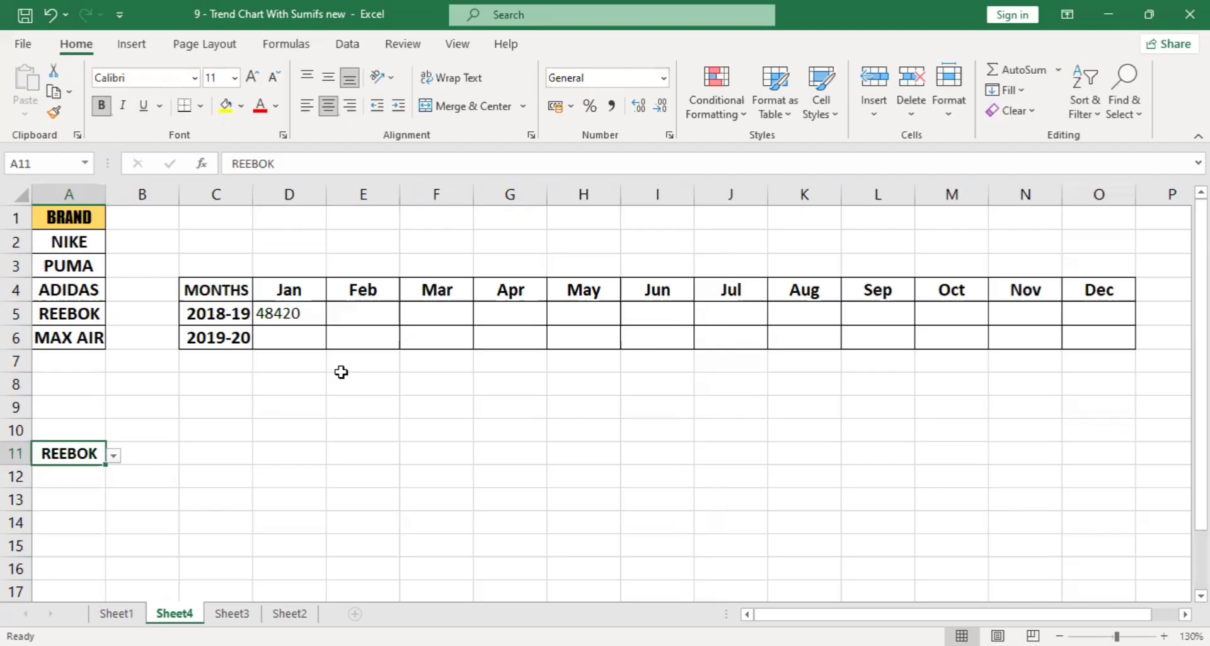
In the D5 formula, make the sum range and the three criteria ranges absolute as $J:$J, $A:$A, $B:$B and $C:$C.
{"action": "left_click", "coordinate": [293, 315]}
{"action": "double_click", "coordinate": [296, 315]}
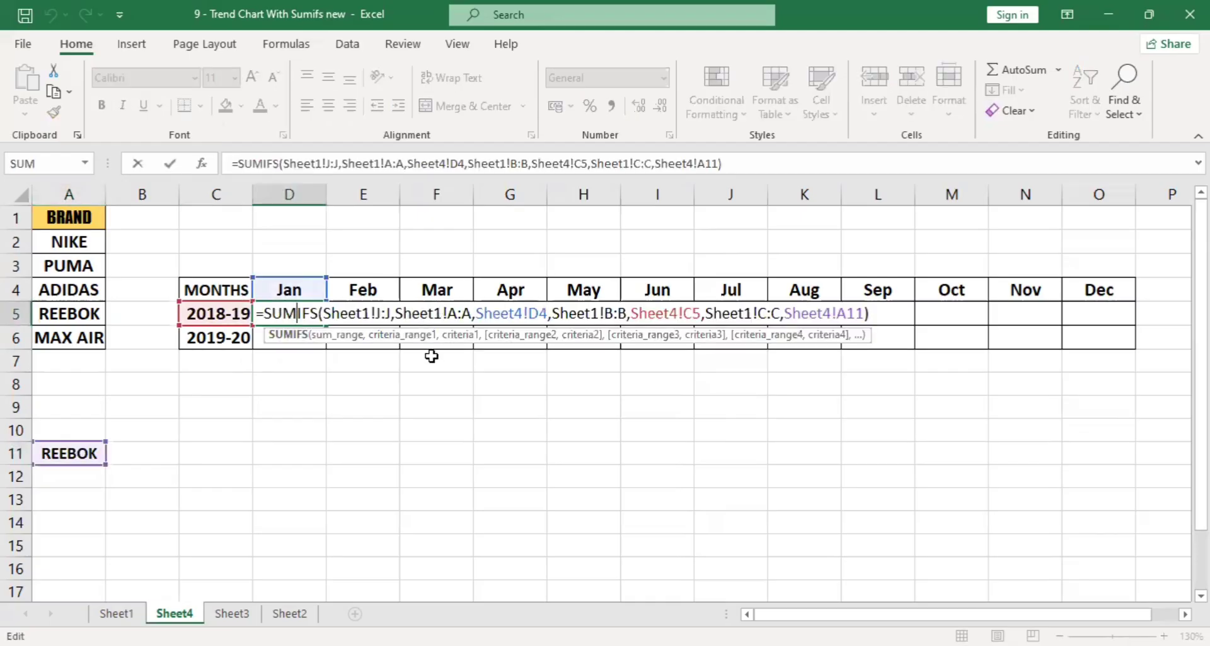
{"action": "left_click", "coordinate": [342, 336]}
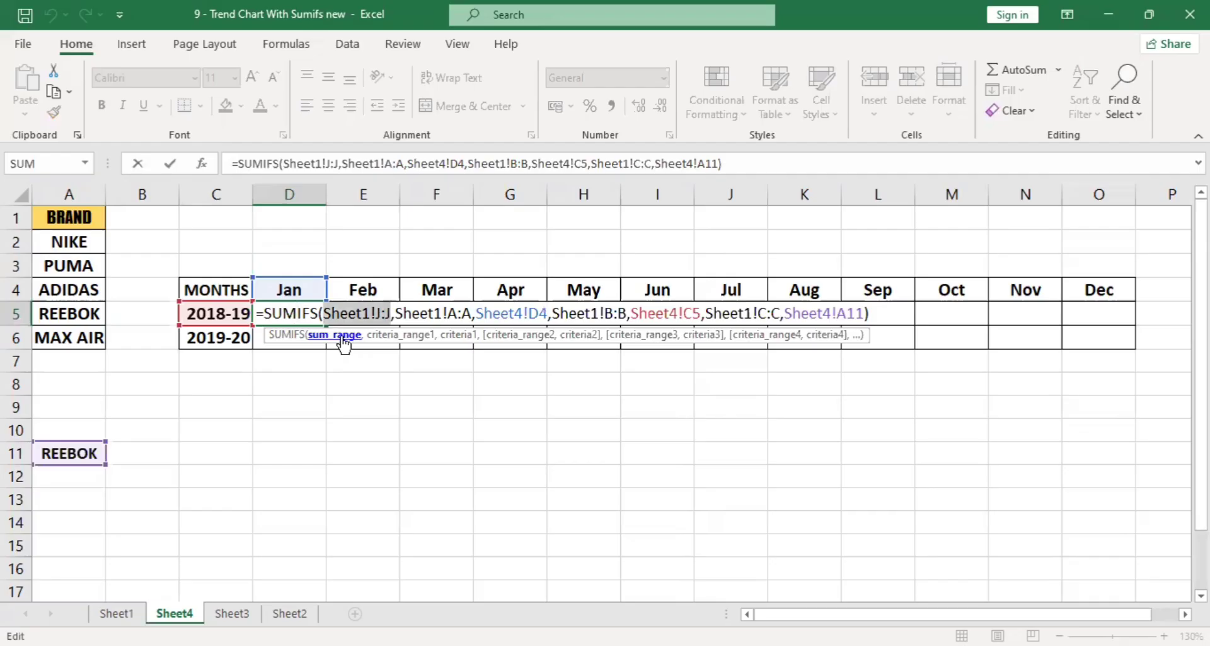
{"action": "key", "text": "F4"}
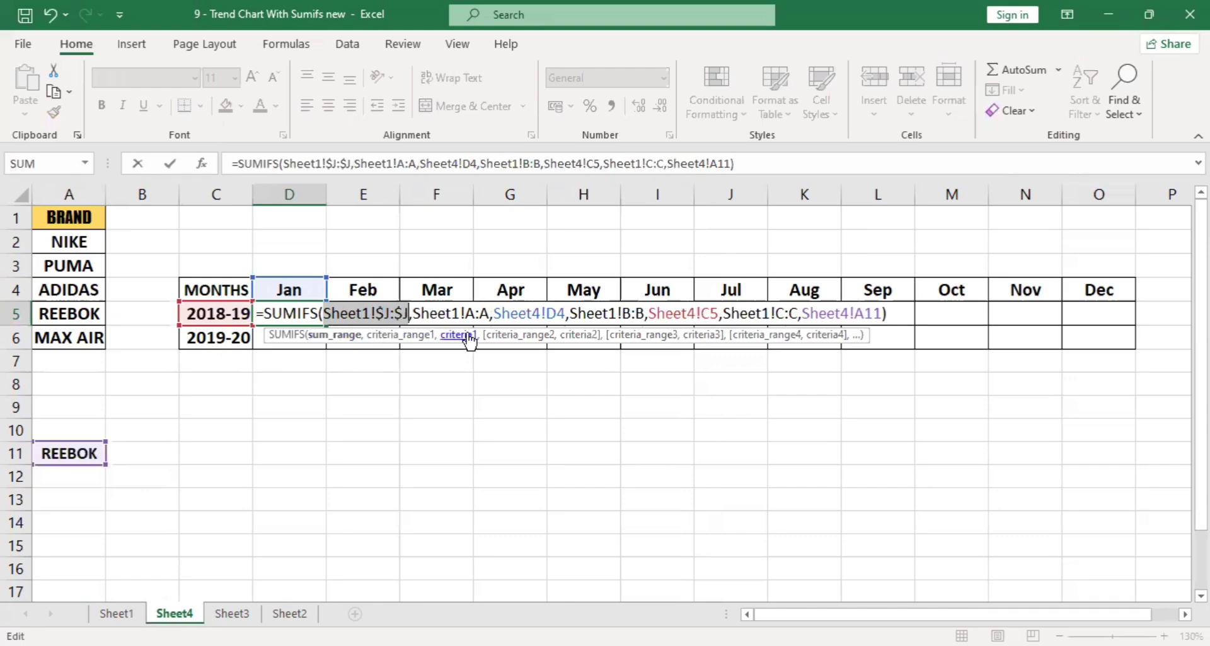
{"action": "left_click", "coordinate": [424, 340]}
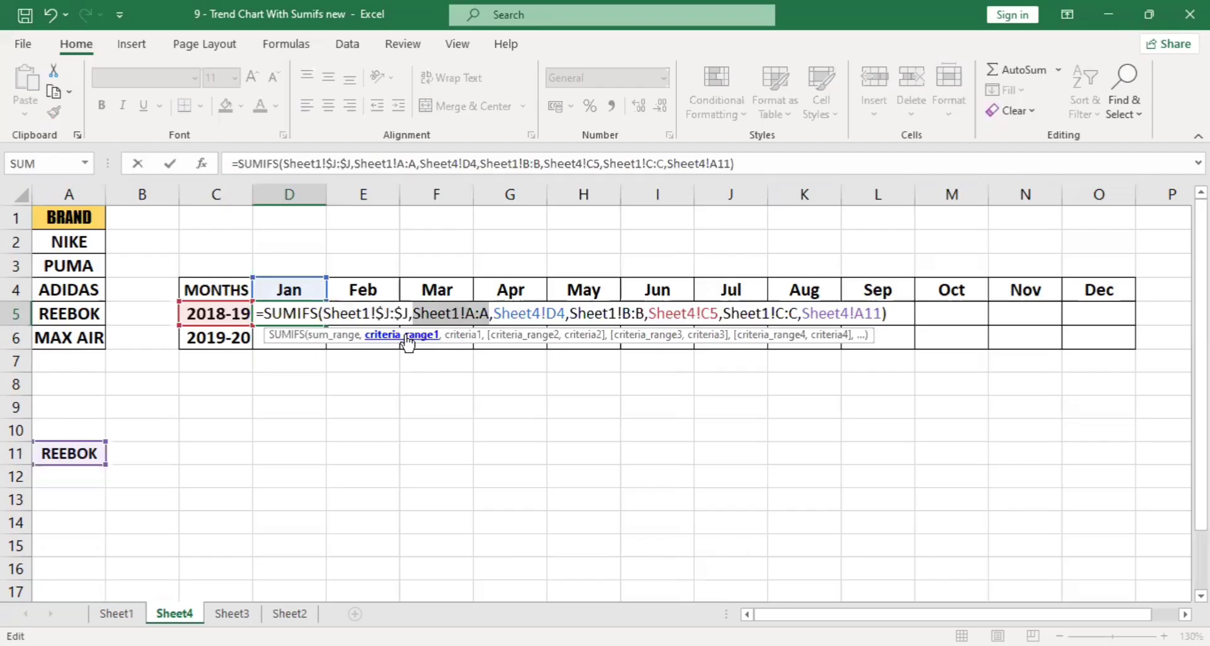
{"action": "key", "text": "F4"}
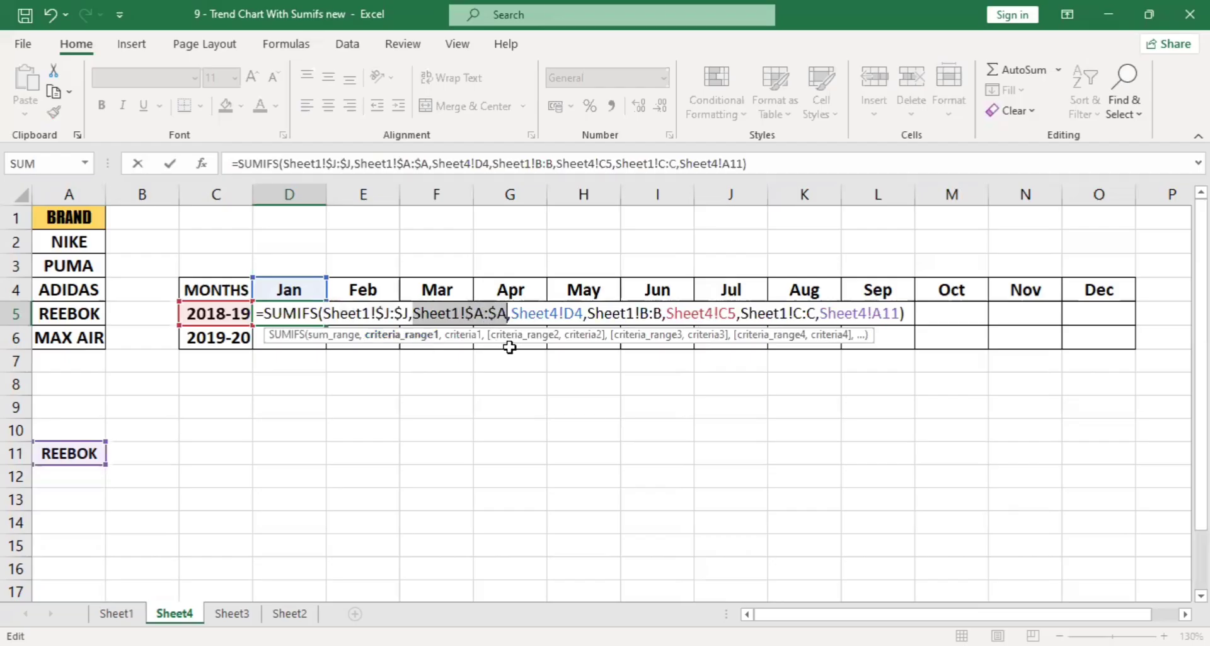
{"action": "left_click", "coordinate": [530, 341]}
{"action": "key", "text": "F4"}
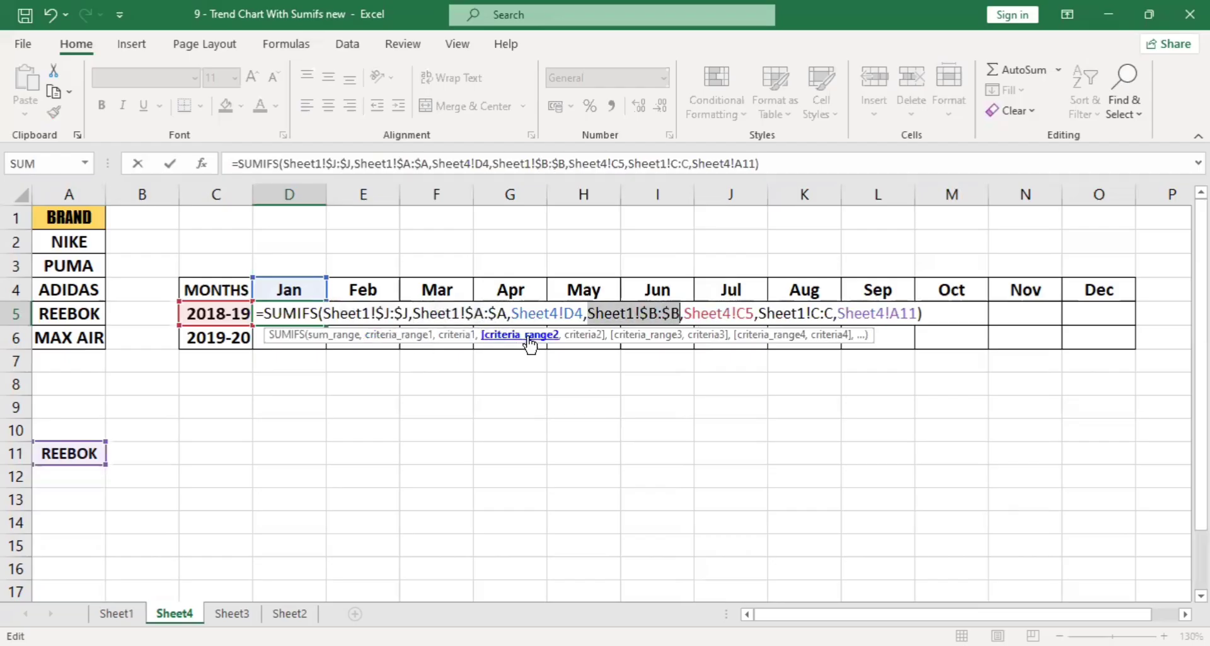
{"action": "left_click", "coordinate": [659, 336]}
{"action": "key", "text": "F4"}
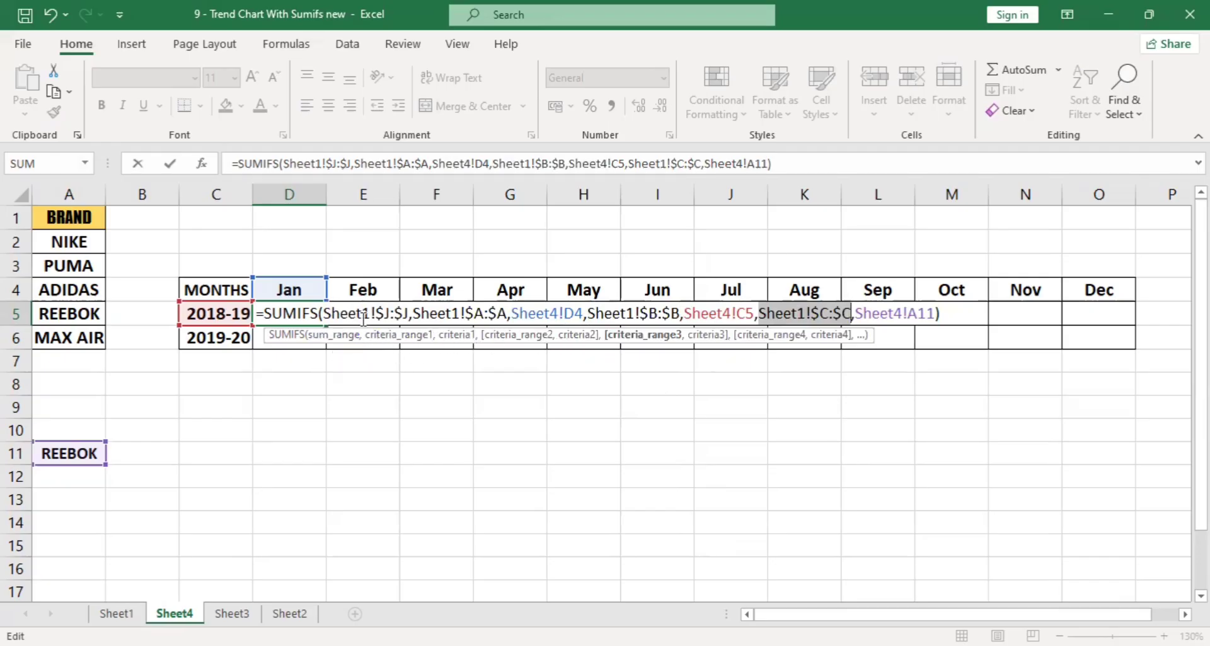
Review the D5 formula's arguments and make the brand criterion absolute as Sheet4!$A$11.
{"action": "left_click_drag", "start_coordinate": [346, 313], "coordinate": [493, 311]}
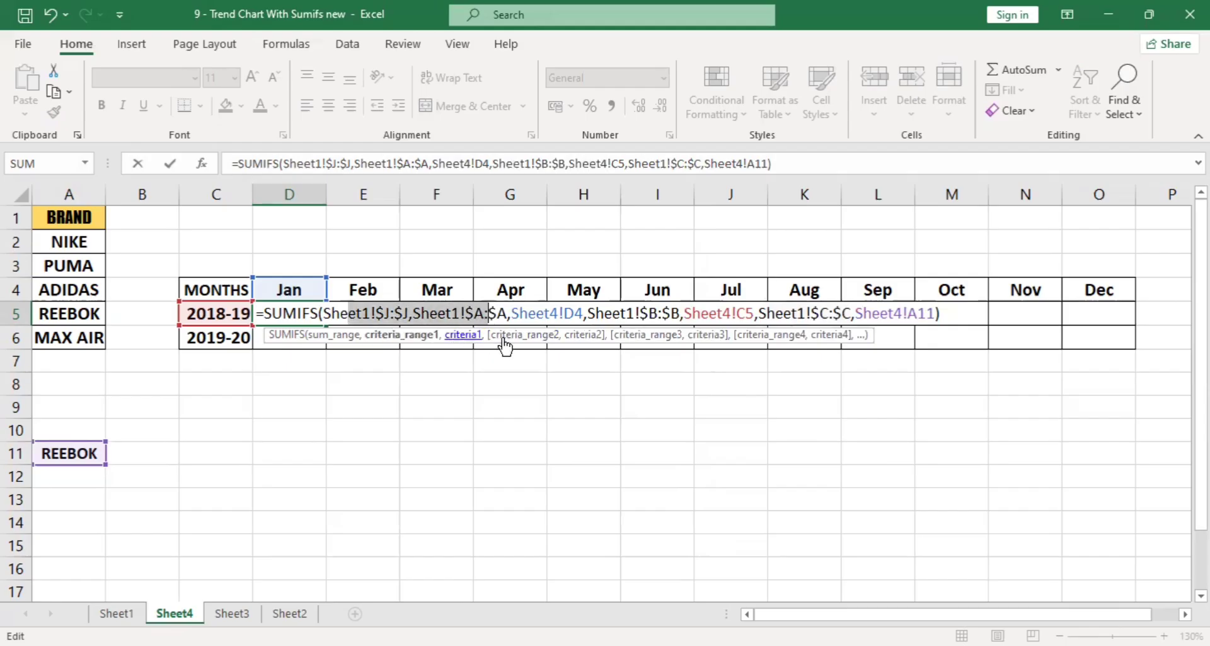
{"action": "left_click", "coordinate": [504, 339]}
{"action": "left_click", "coordinate": [577, 335]}
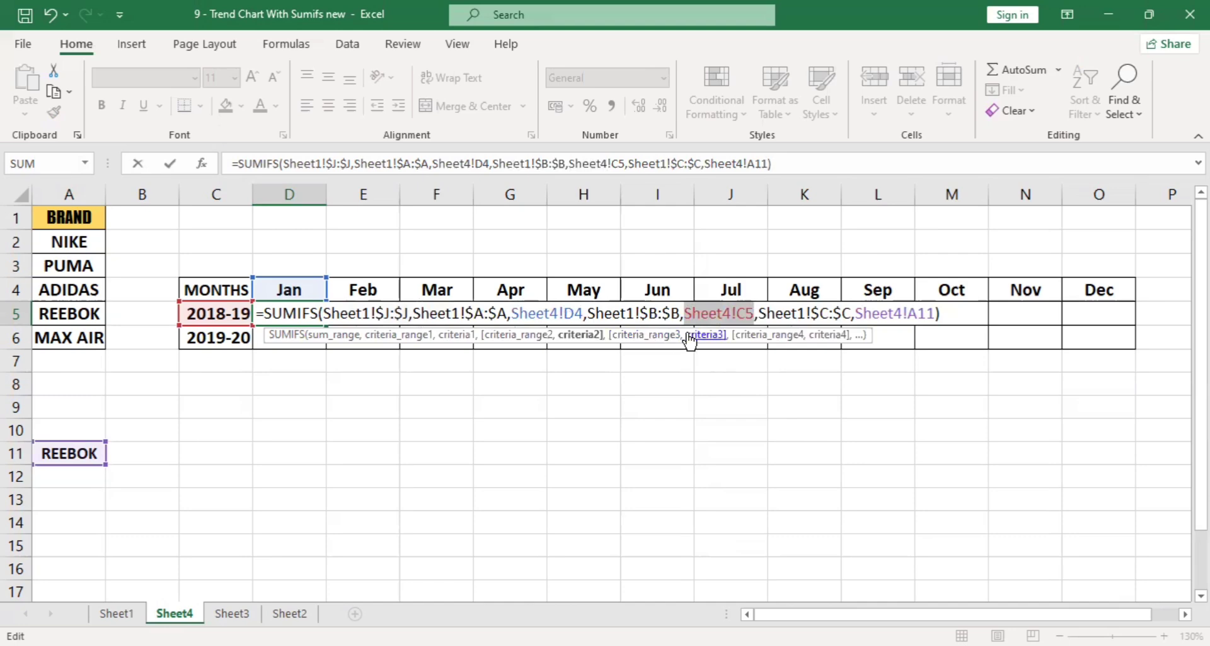
{"action": "left_click", "coordinate": [457, 337]}
{"action": "left_click", "coordinate": [593, 338]}
{"action": "left_click", "coordinate": [888, 316]}
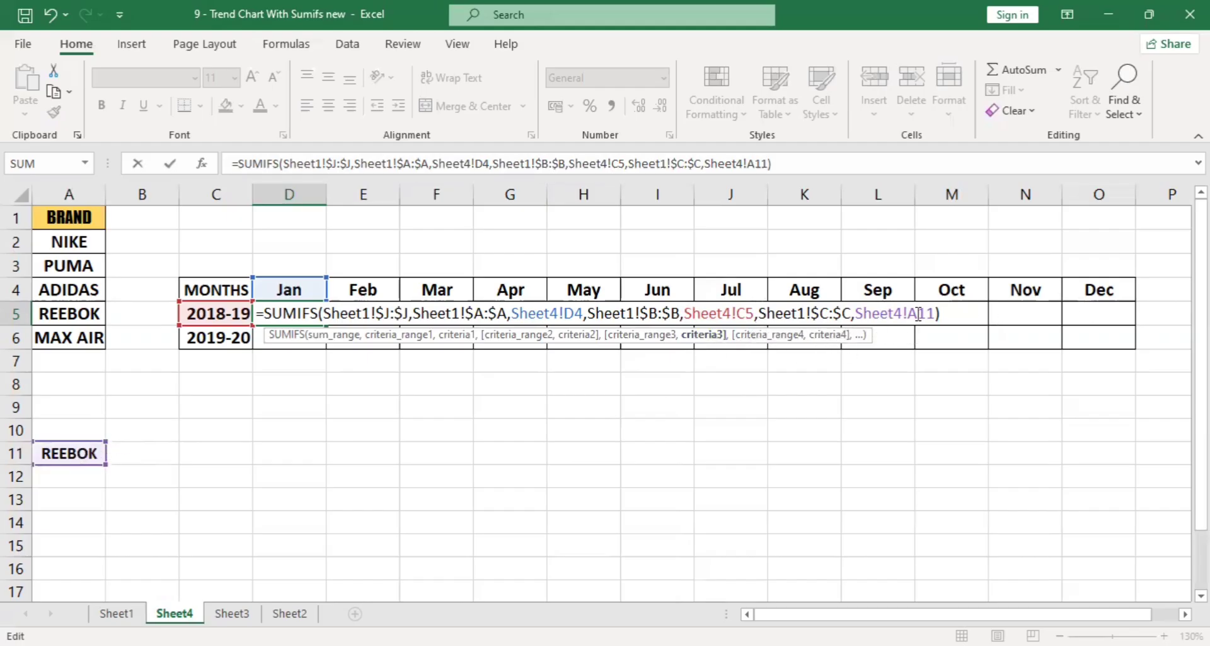
{"action": "key", "text": "F4"}
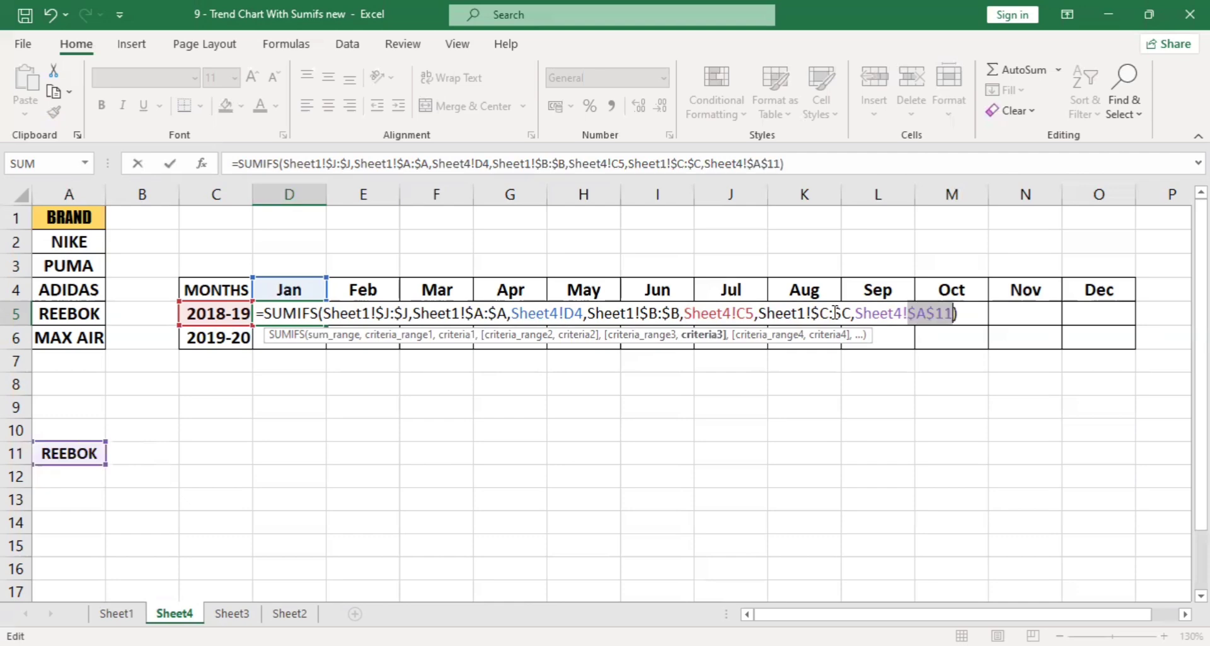
Lock the month criterion's row as D$4 and the year criterion's column as $C5, and commit the D5 formula.
{"action": "left_click", "coordinate": [395, 313]}
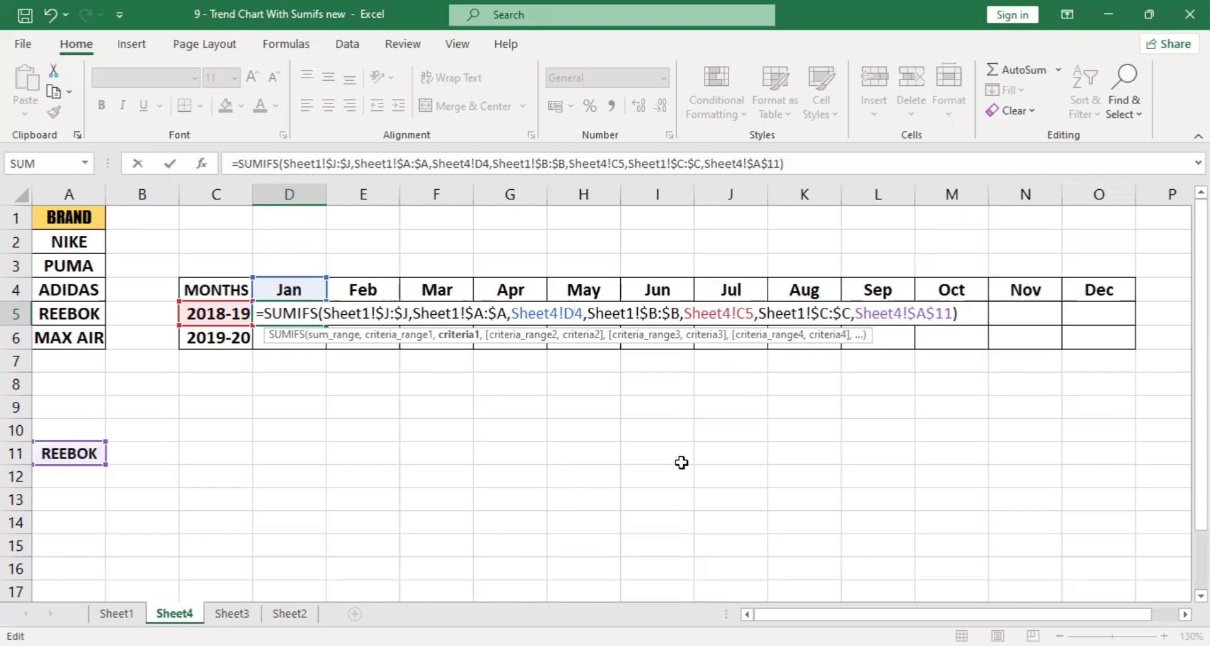
{"action": "type", "text": "$"}
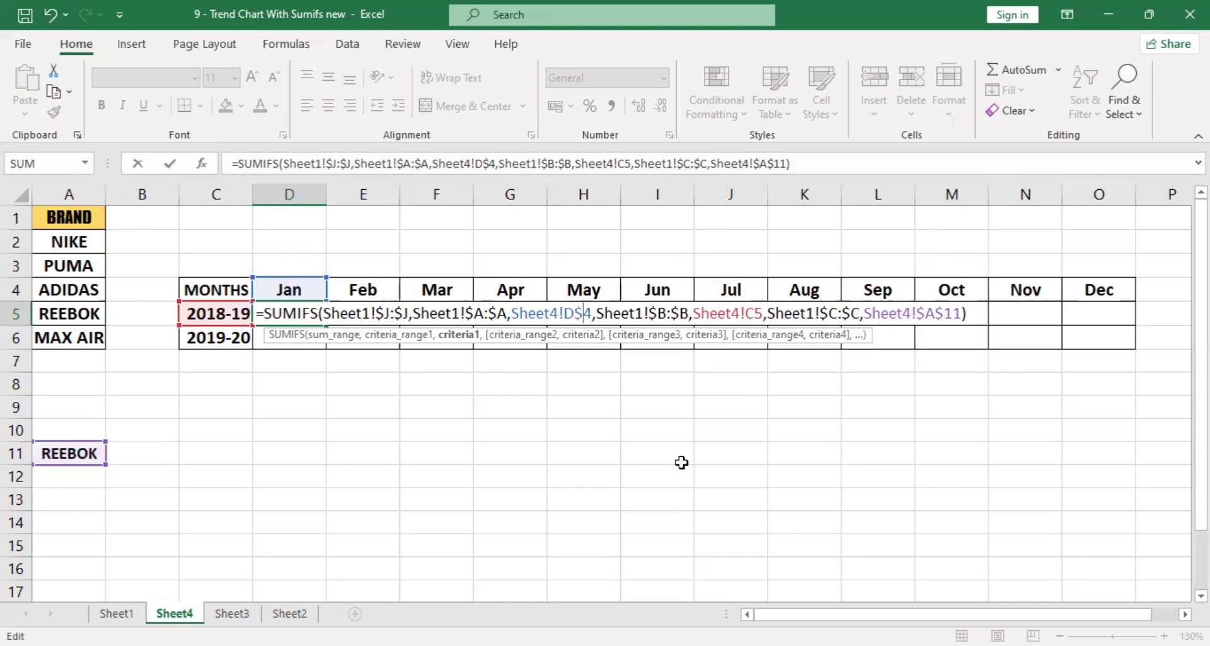
{"action": "key", "text": "Right"}
{"action": "key", "text": "Right"}
{"action": "key", "text": "Right"}
{"action": "key", "text": "Right"}
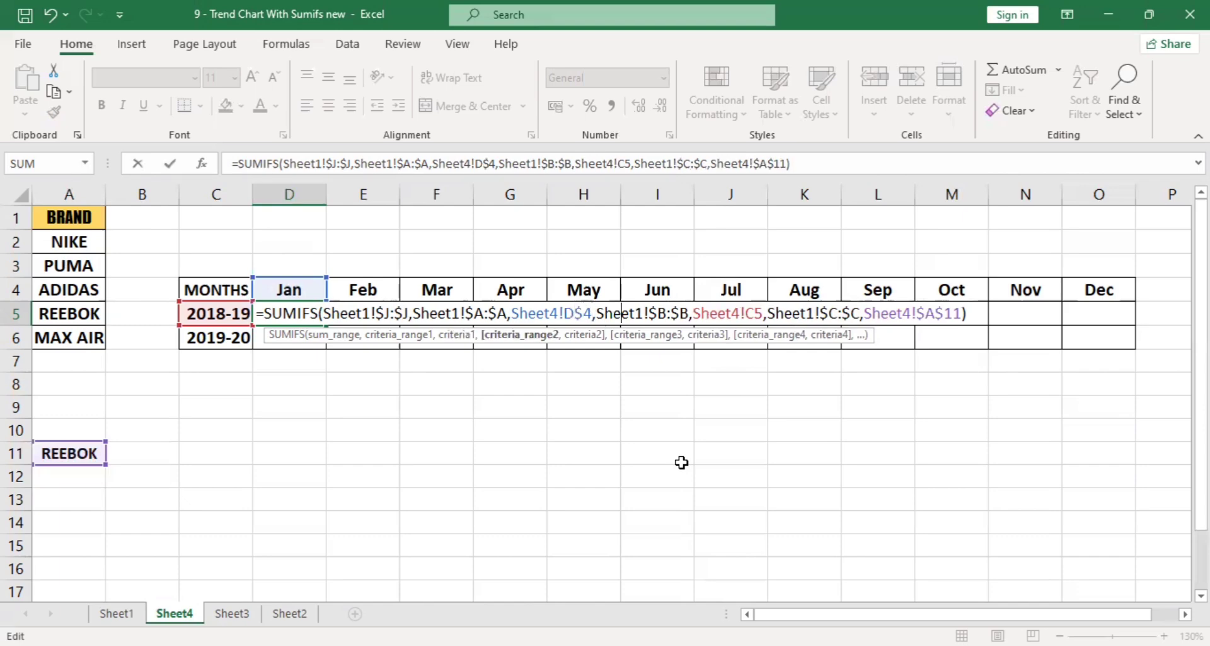
{"action": "key", "text": "Right"}
{"action": "key", "text": "Right"}
{"action": "key", "text": "Right"}
{"action": "key", "text": "Right"}
{"action": "key", "text": "Right"}
{"action": "key", "text": "Right"}
{"action": "key", "text": "Right"}
{"action": "key", "text": "Right"}
{"action": "key", "text": "Right"}
{"action": "key", "text": "Right"}
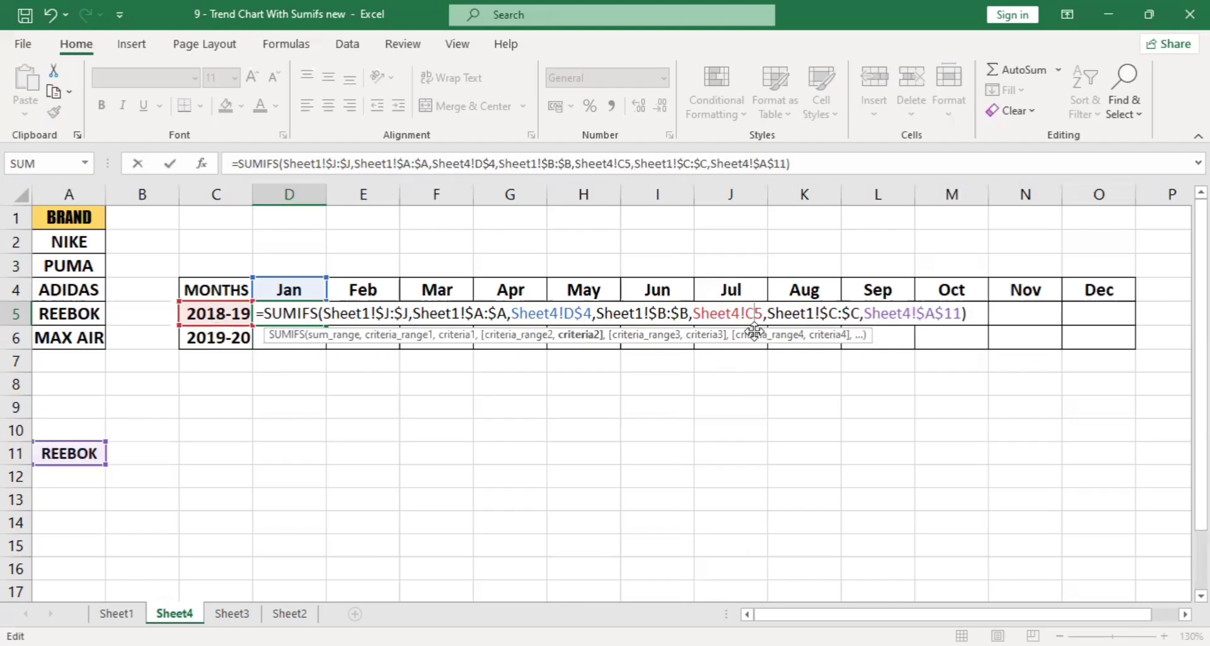
{"action": "key", "text": "Left"}
{"action": "type", "text": "$"}
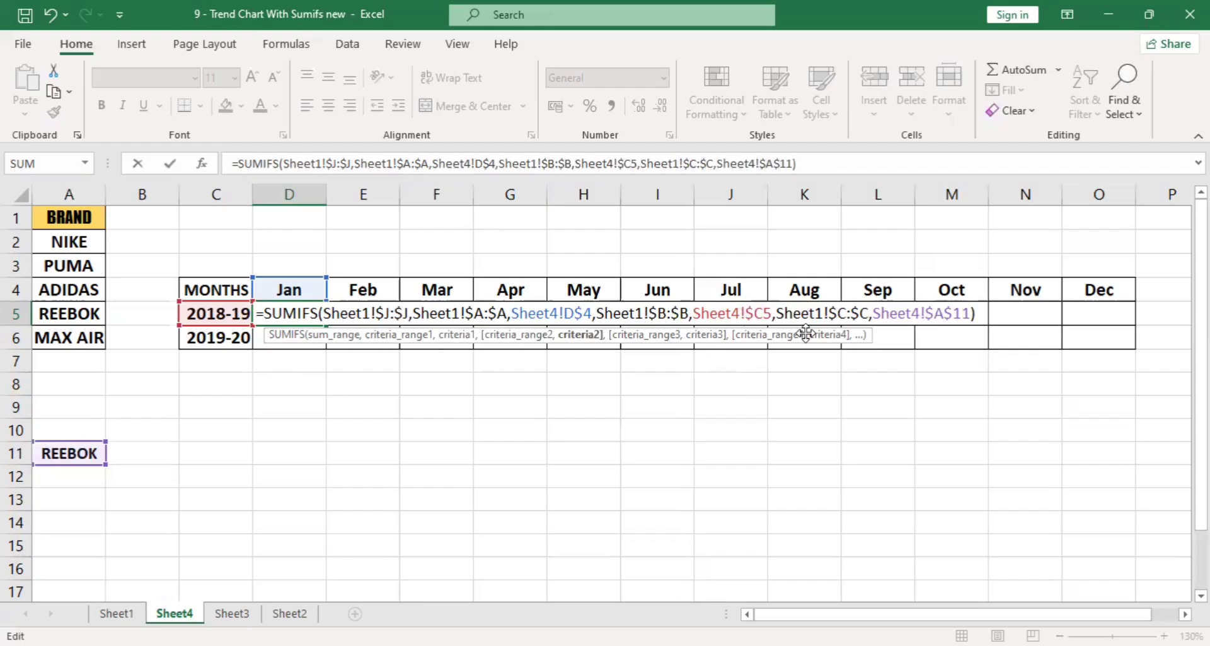
{"action": "key", "text": "Return"}
Fill the D5 formula across the table to O6 and check the copied formula in the Aug column.
{"action": "left_click", "coordinate": [316, 306]}
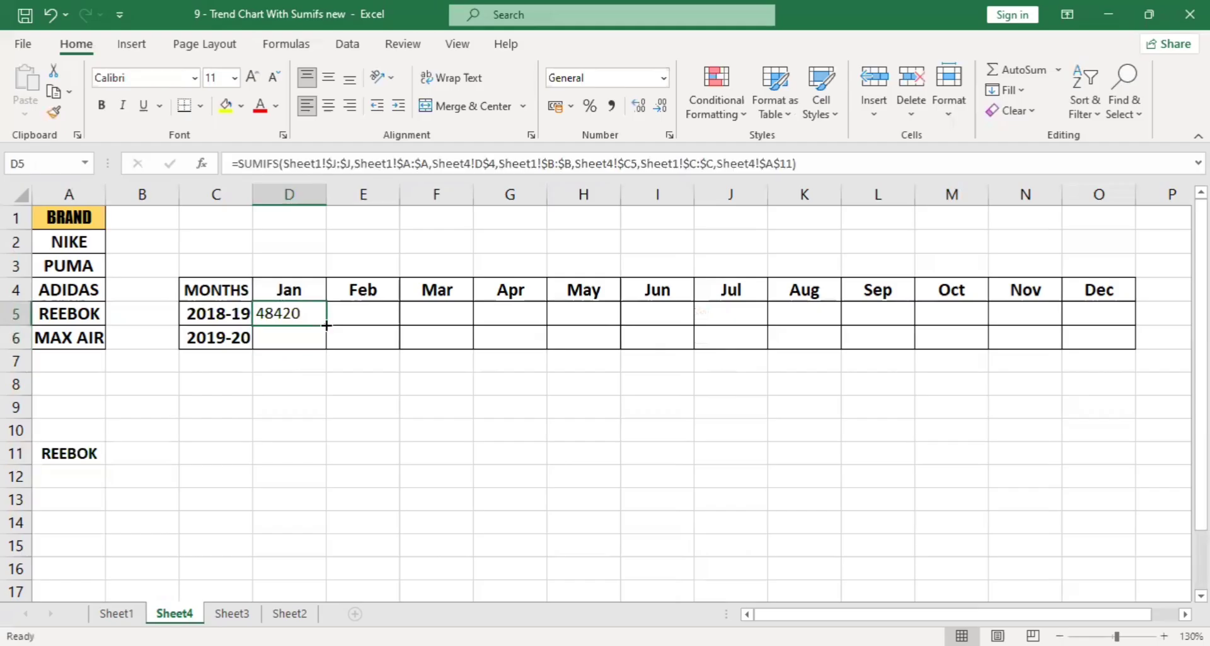
{"action": "left_click_drag", "start_coordinate": [327, 339], "coordinate": [1113, 331]}
{"action": "left_click", "coordinate": [809, 312]}
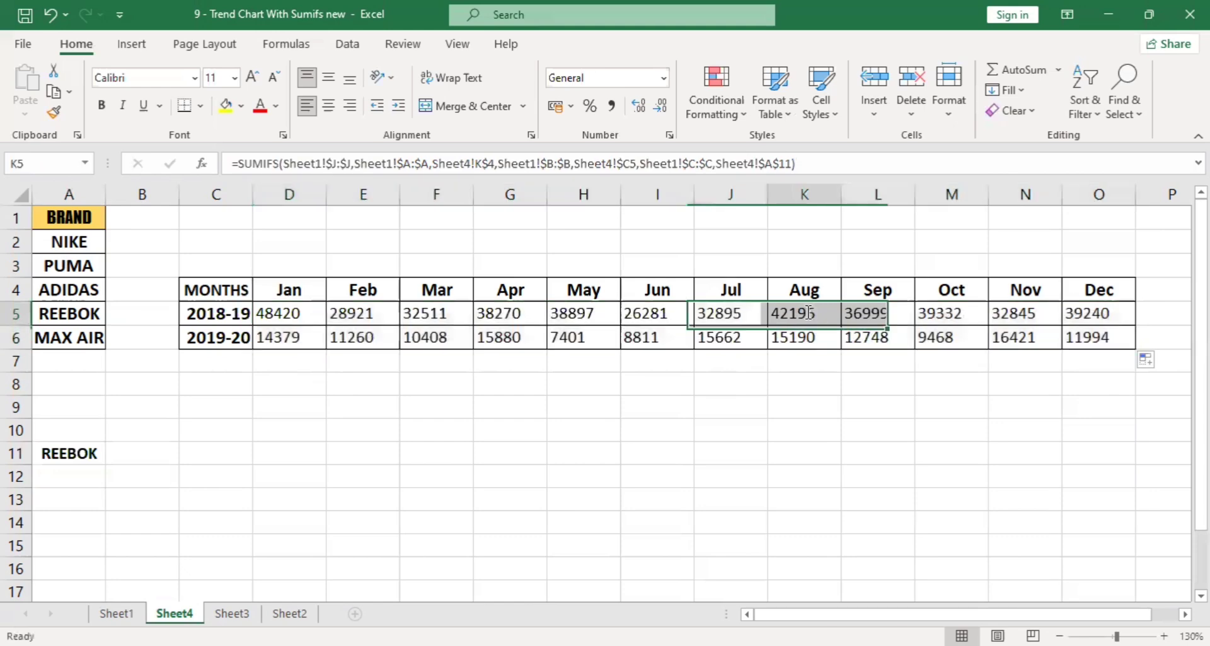
{"action": "double_click", "coordinate": [809, 313]}
{"action": "key", "text": "Escape"}
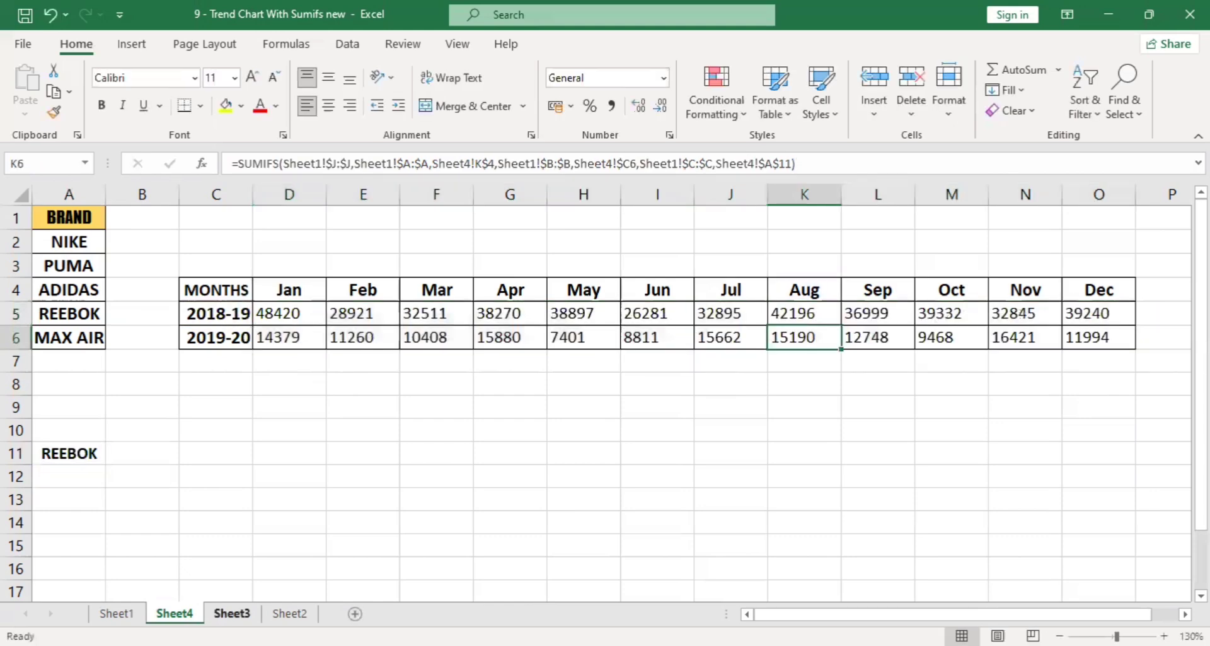
Go to the last data row in the Months column of Sheet1.
{"action": "left_click", "coordinate": [116, 613]}
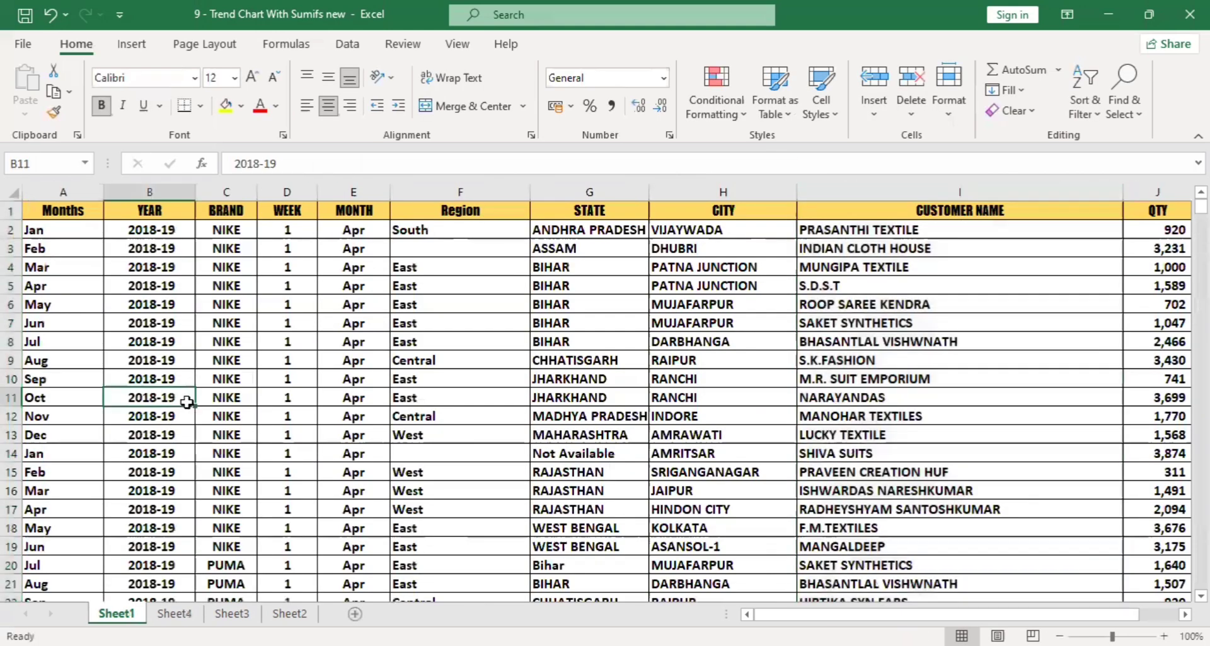
{"action": "double_click", "coordinate": [187, 405]}
{"action": "key", "text": "Left"}
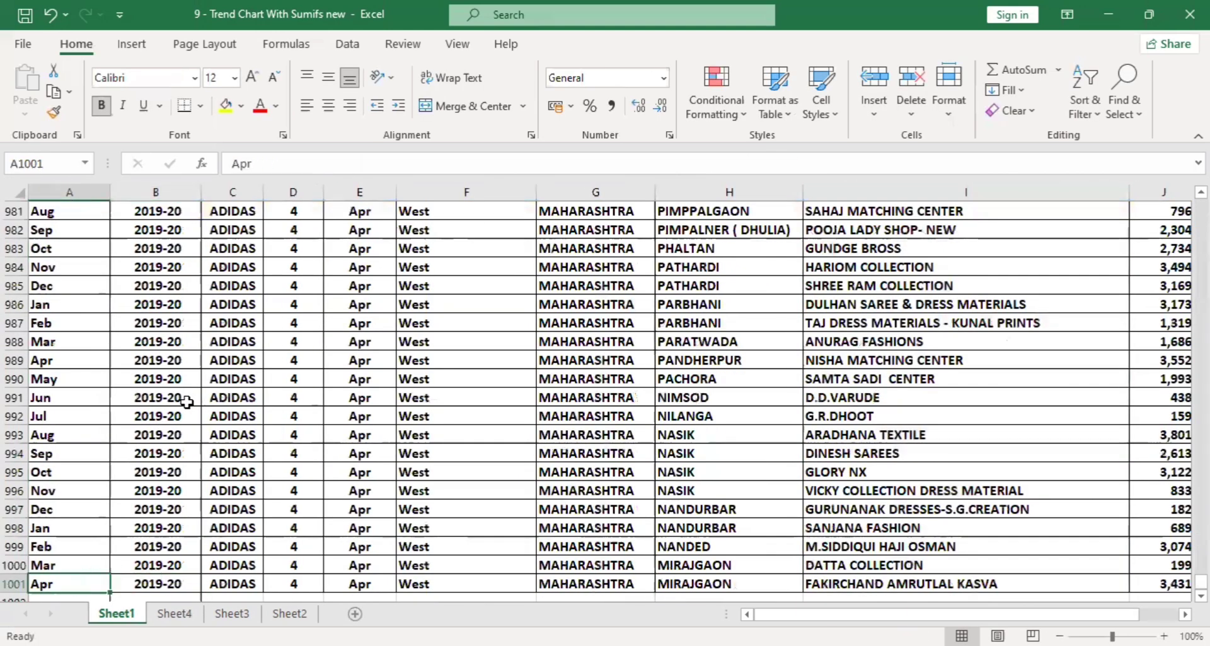